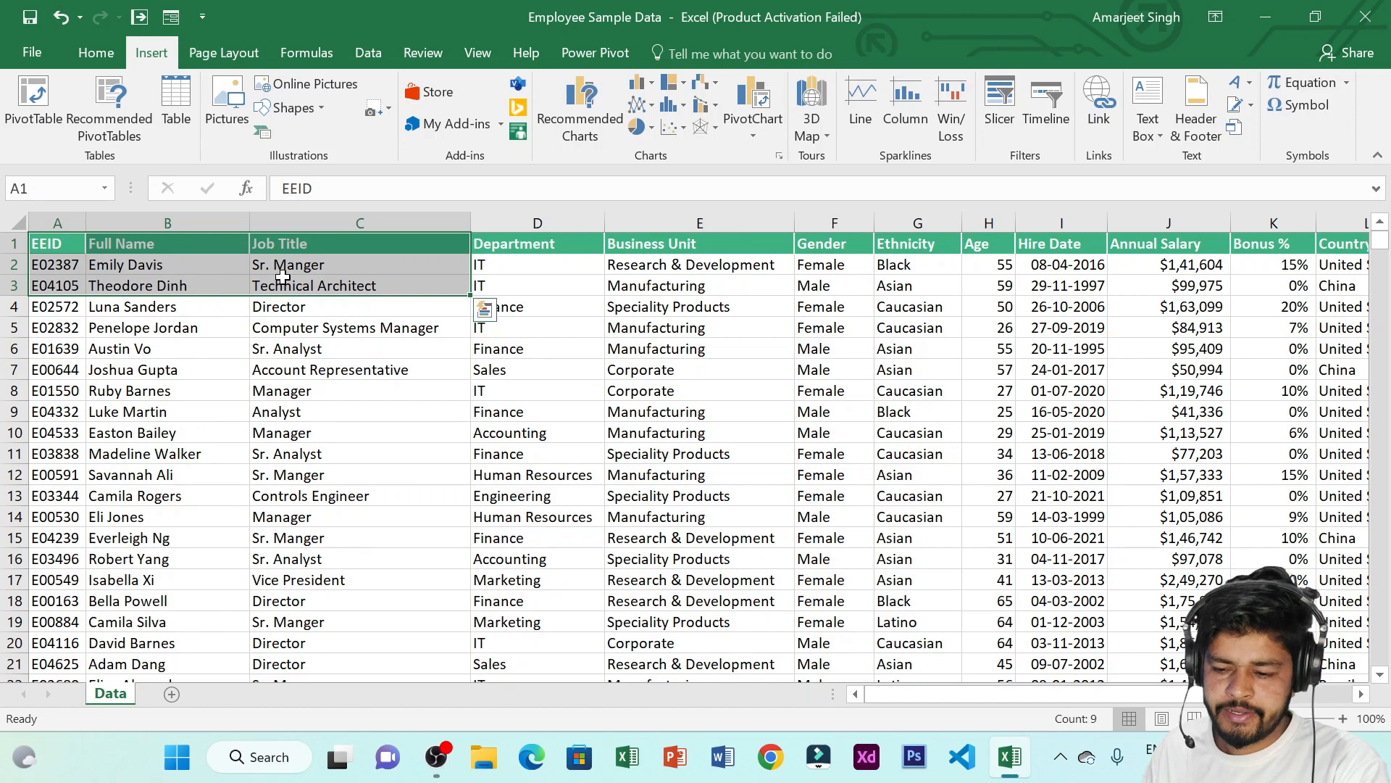
Browse the employee data by selecting header ranges and scrolling to the last row and back
left_click(350, 324)
left_click_drag(37, 249, 315, 311)
left_click(448, 370)
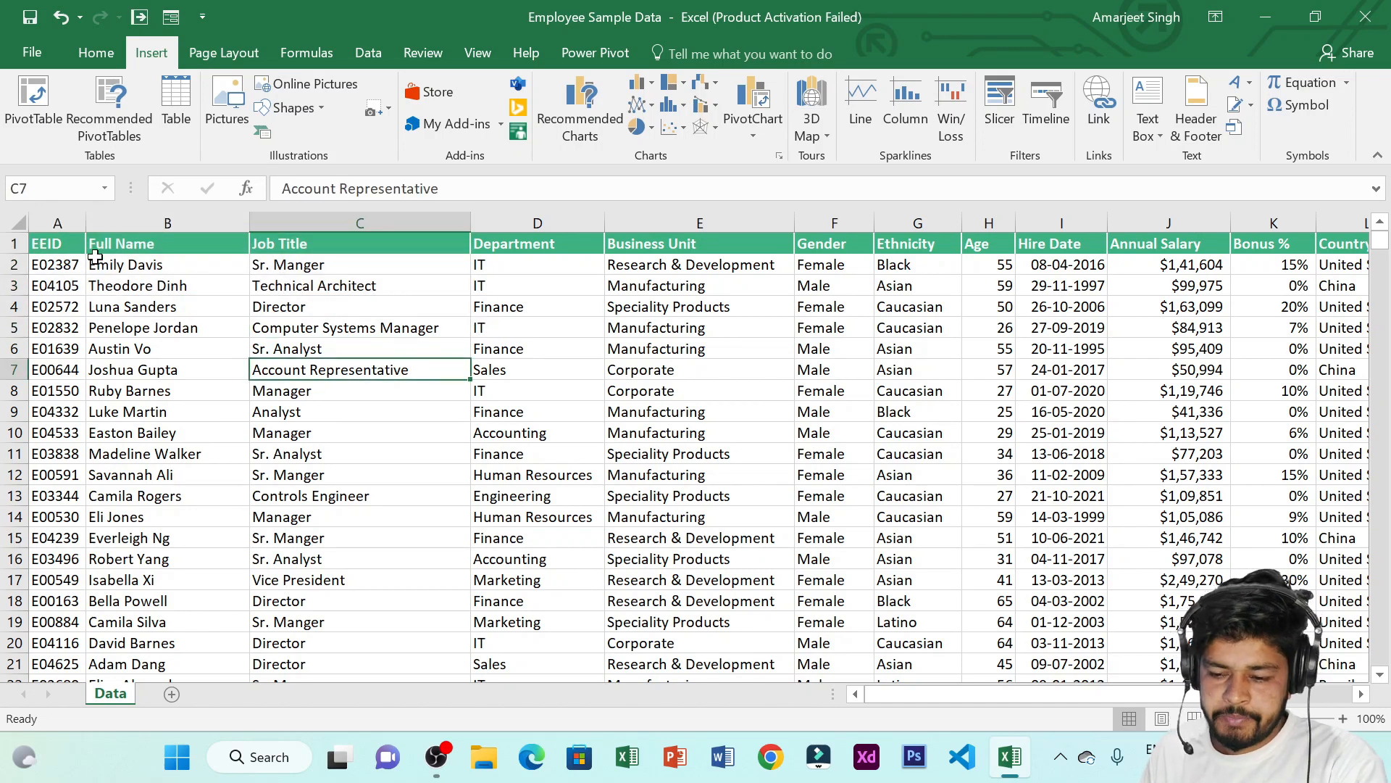
left_click_drag(70, 248, 355, 330)
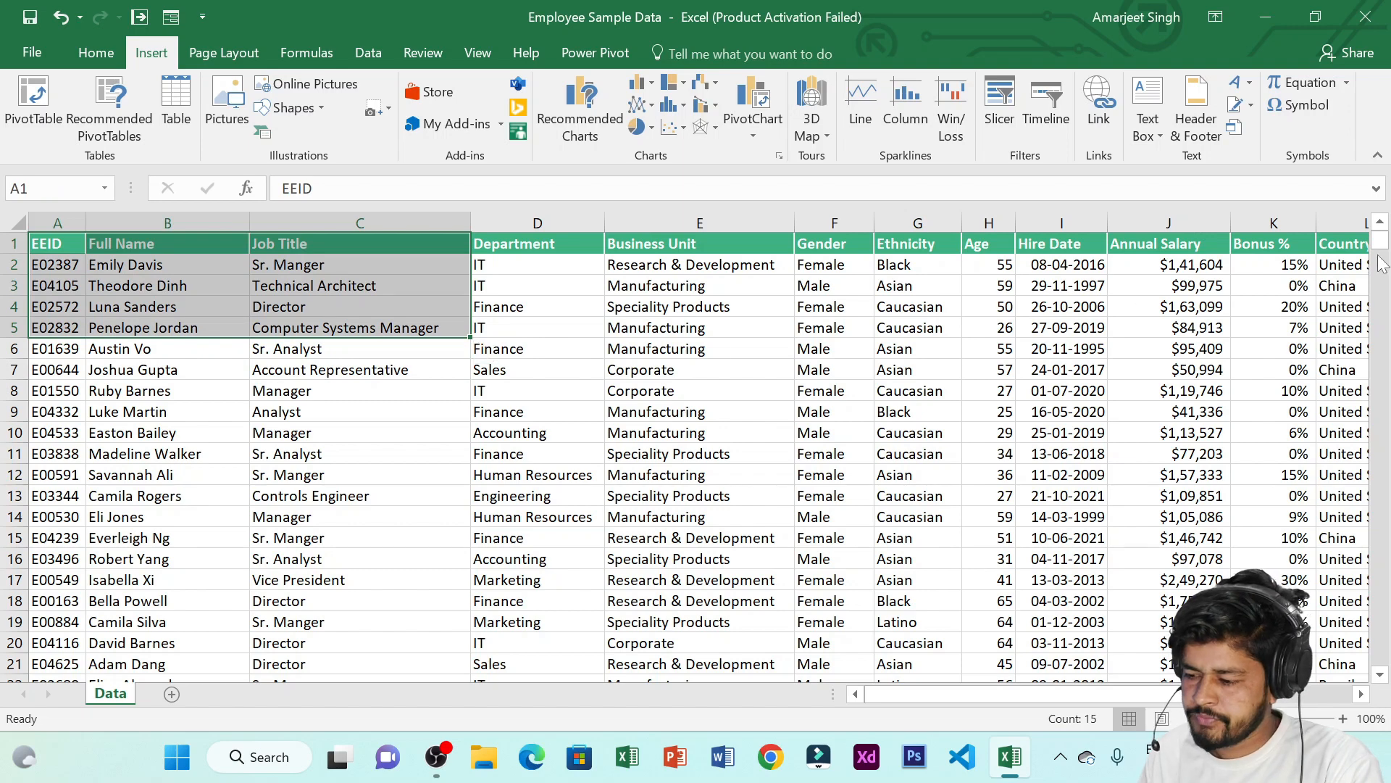
left_click_drag(1380, 242, 1388, 659)
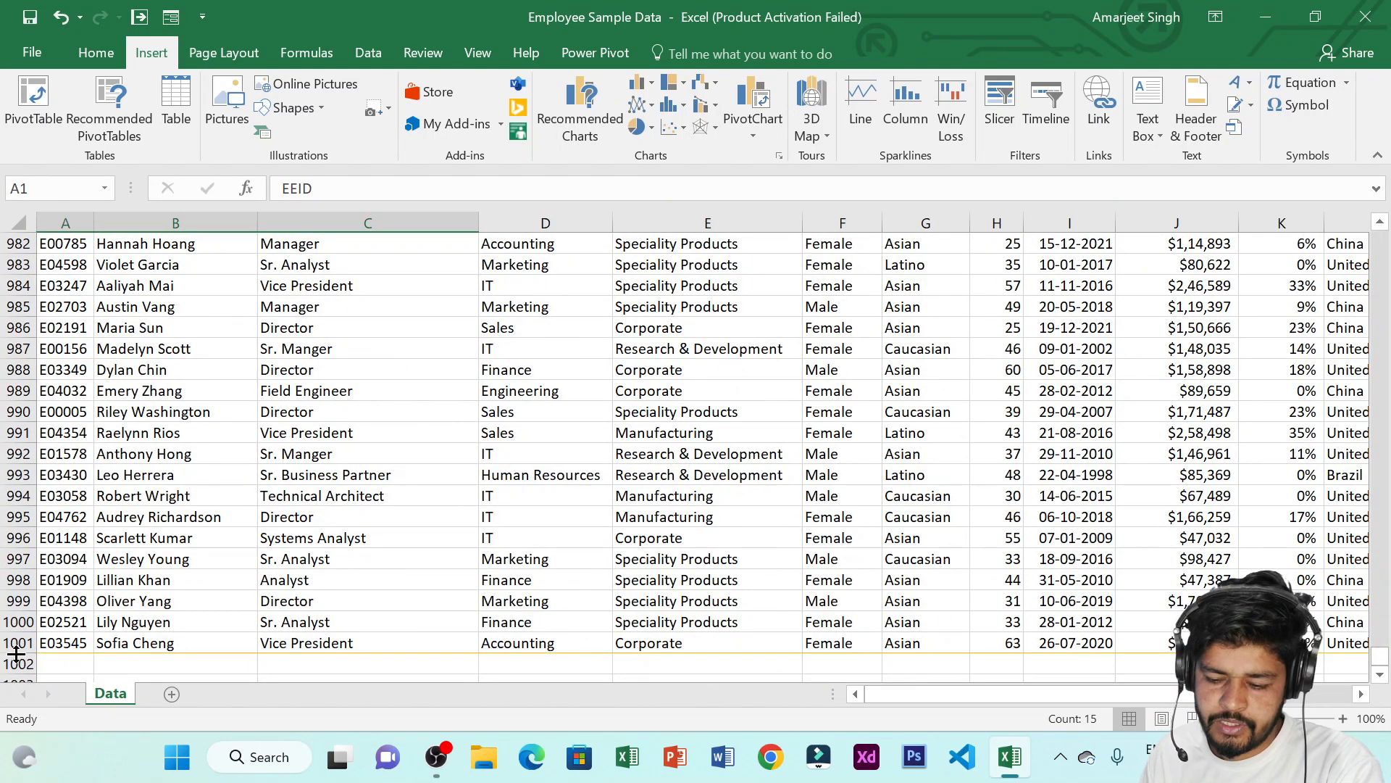
left_click_drag(14, 652, 14, 650)
left_click_drag(1381, 652, 1377, 231)
left_click(562, 304)
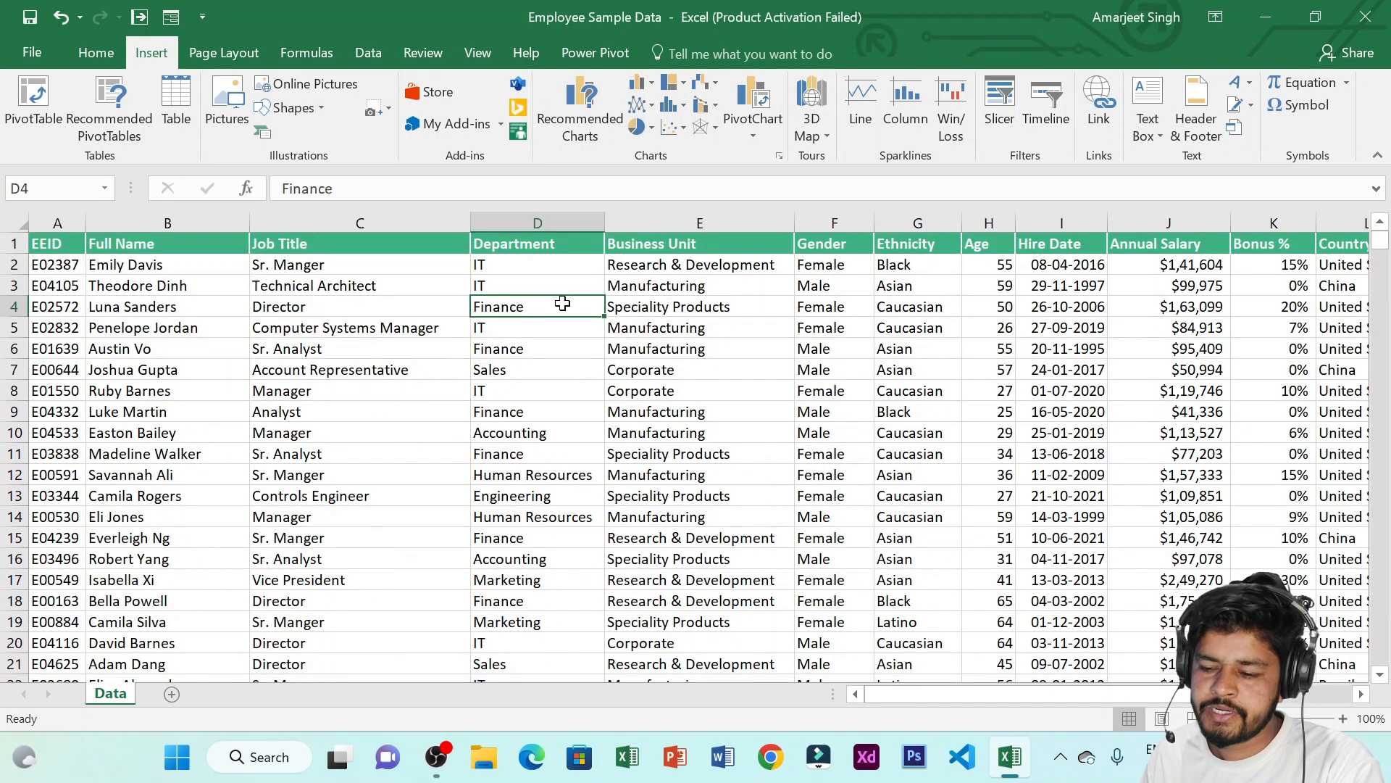
left_click(116, 251)
left_click(54, 245)
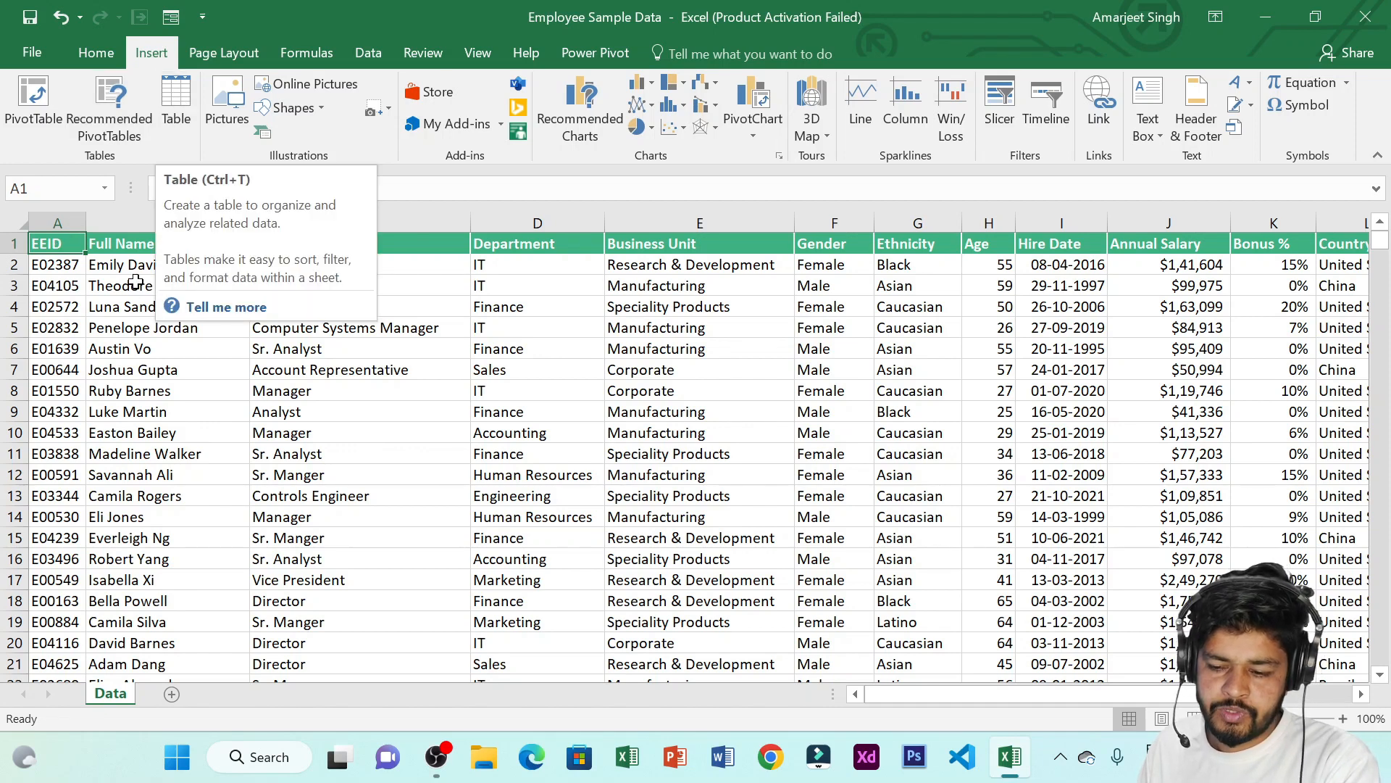
left_click(133, 306)
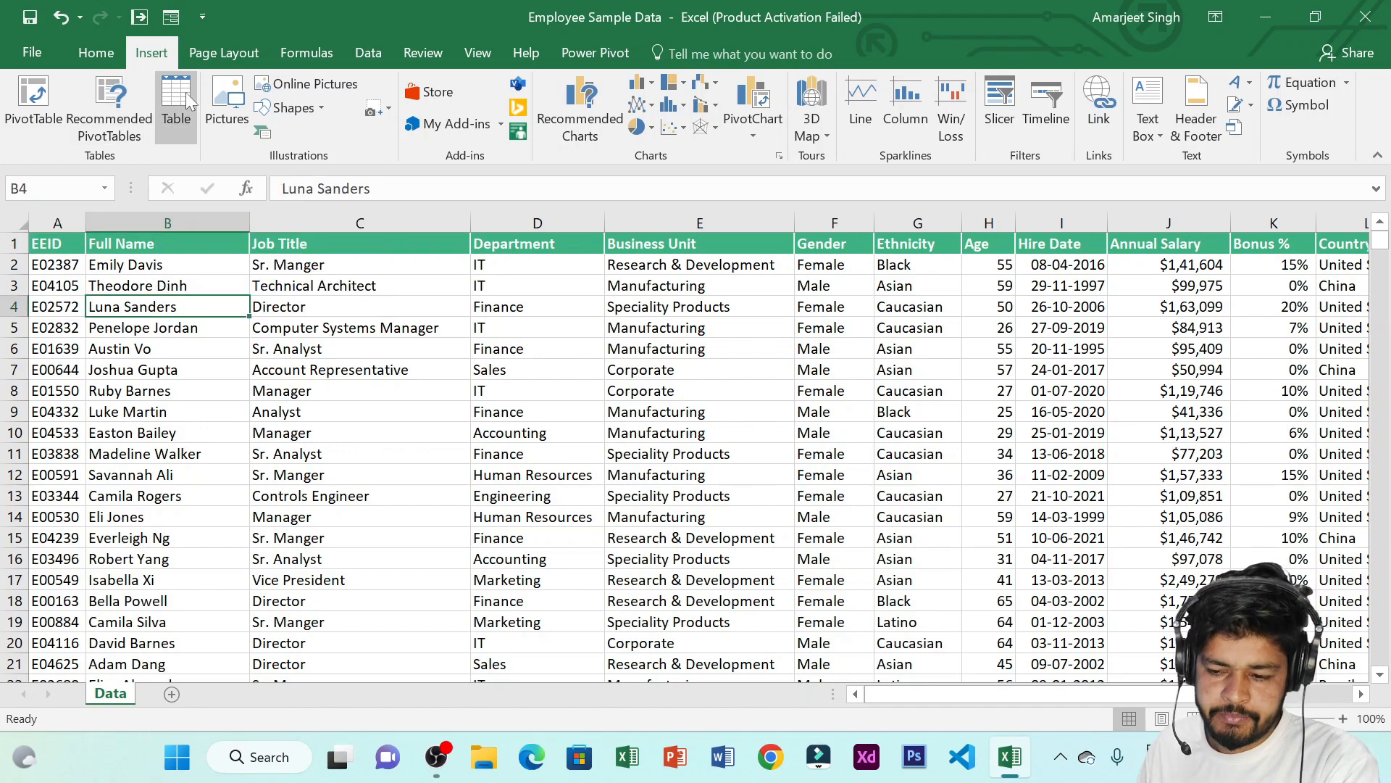
Convert the employee data into a table, open the Full Name filter, and undo the conversion
left_click(176, 109)
left_click(438, 298)
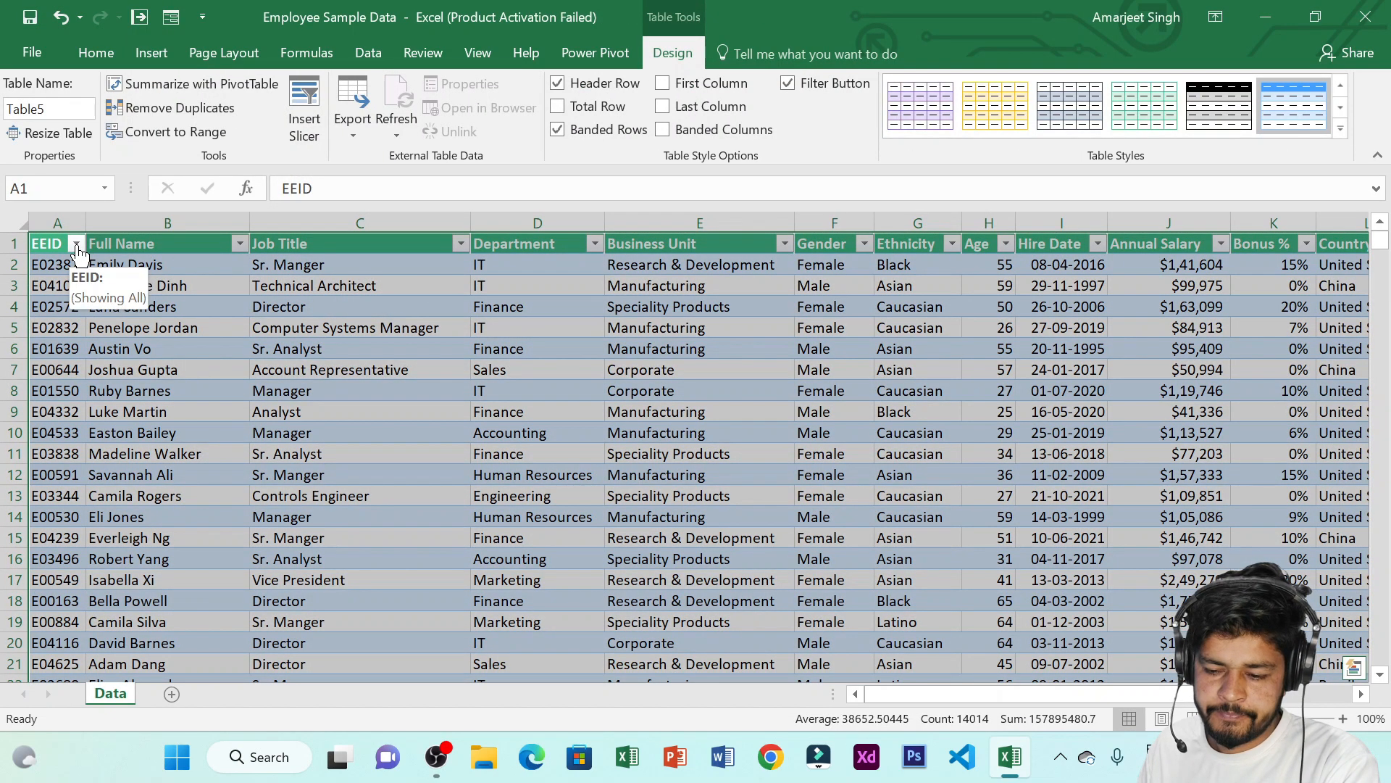
left_click(415, 286)
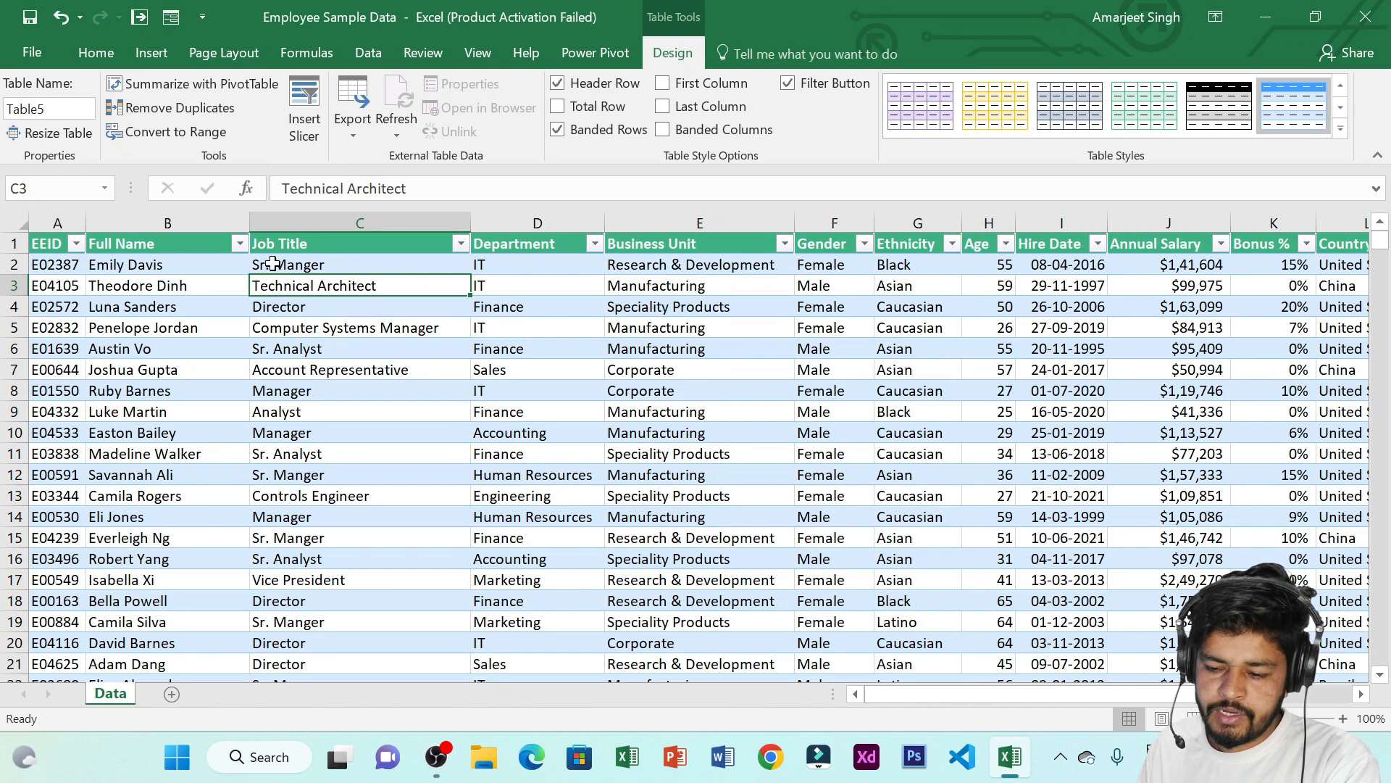
left_click(239, 244)
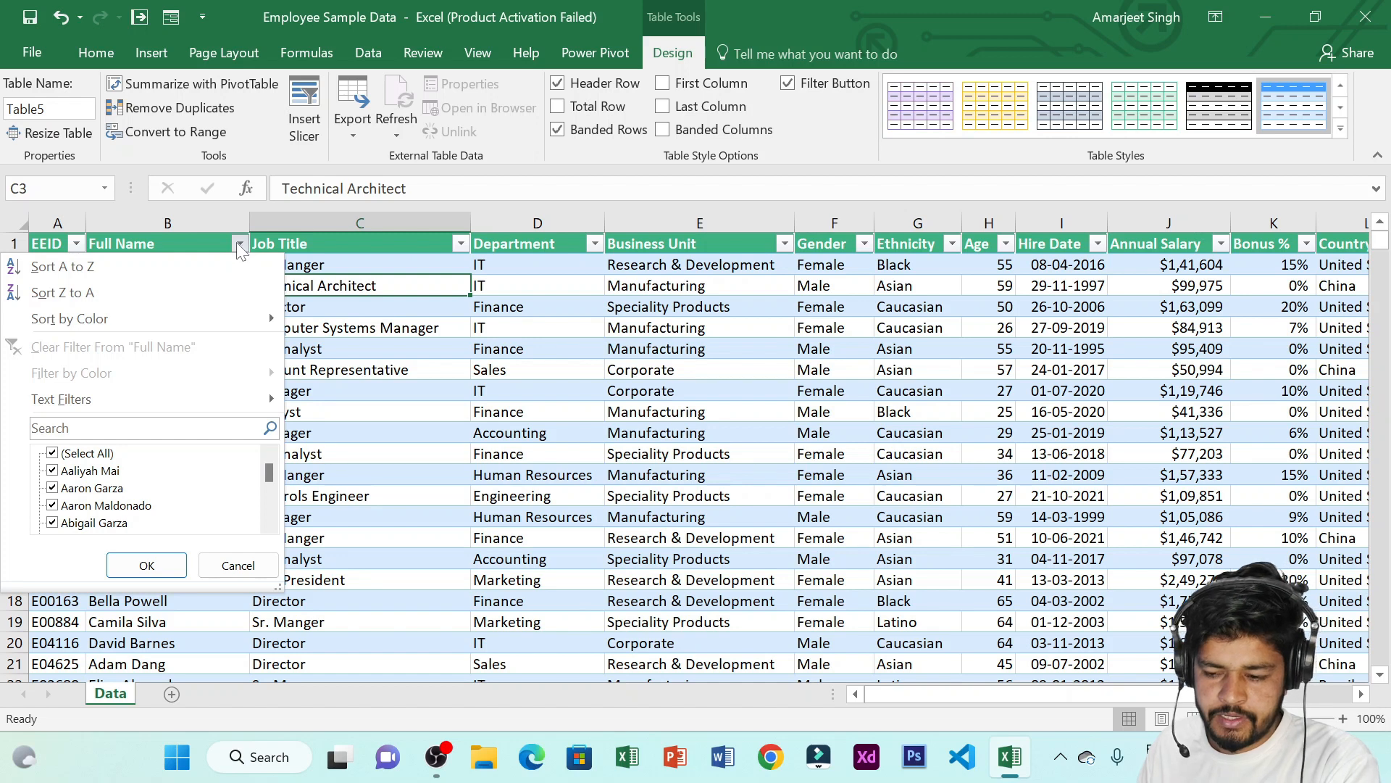
left_click(239, 246)
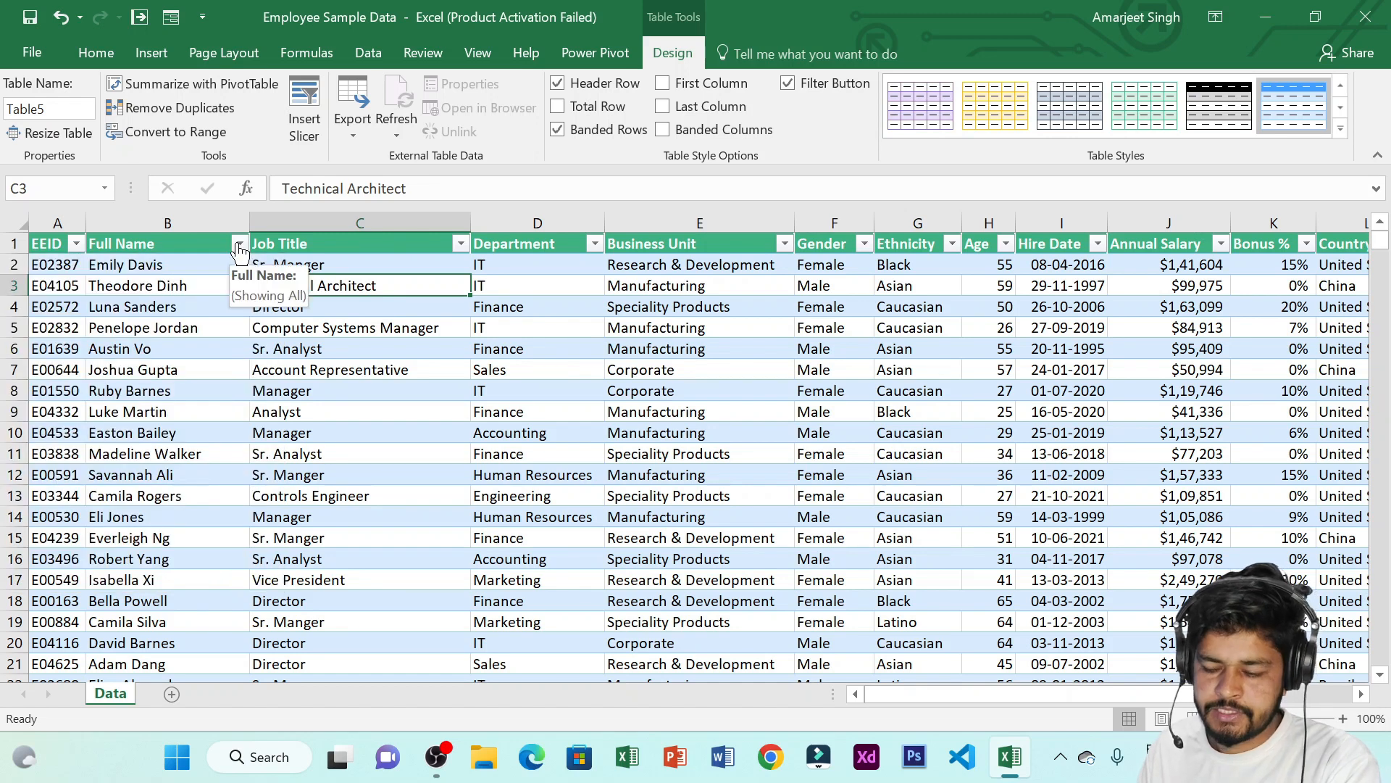
key("ctrl+z")
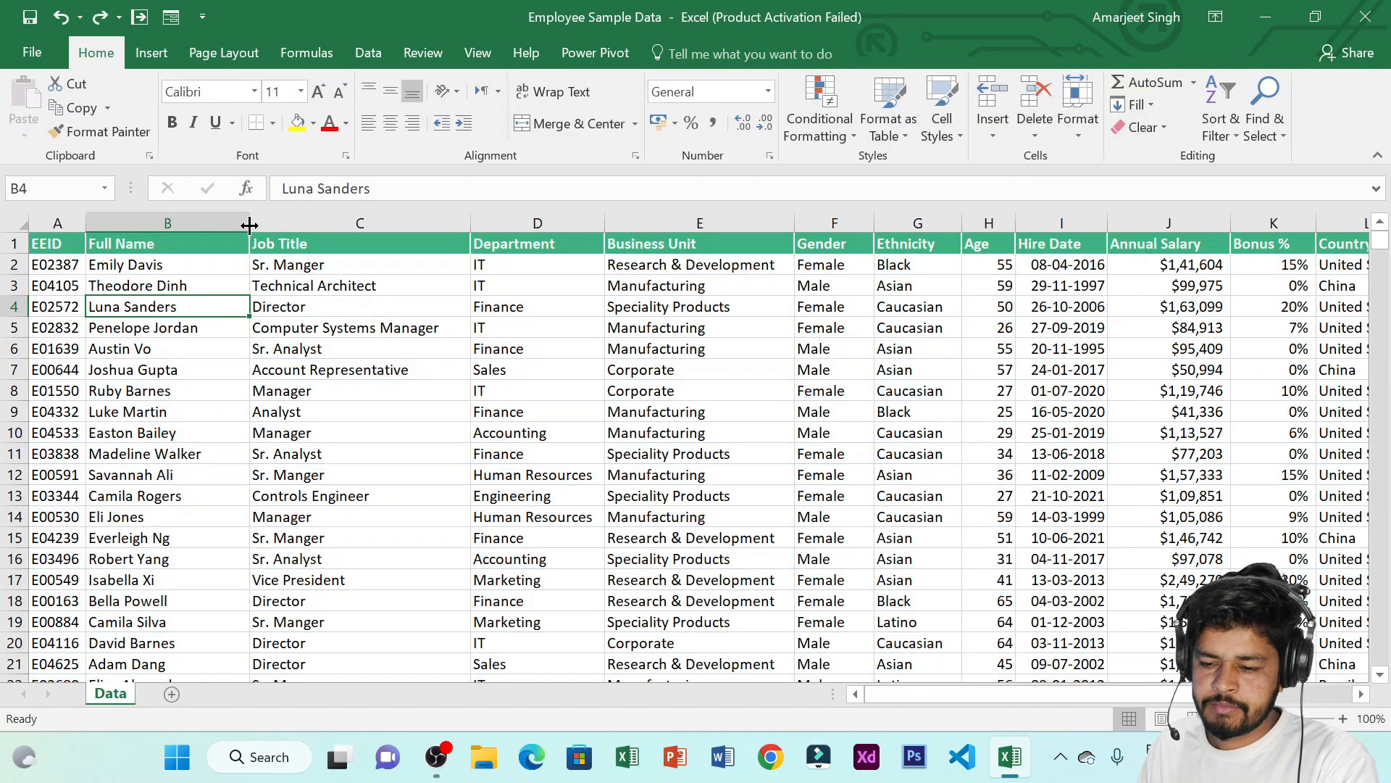
Add filter buttons to the header row, check the Full Name filter, and undo the filter
left_click(368, 53)
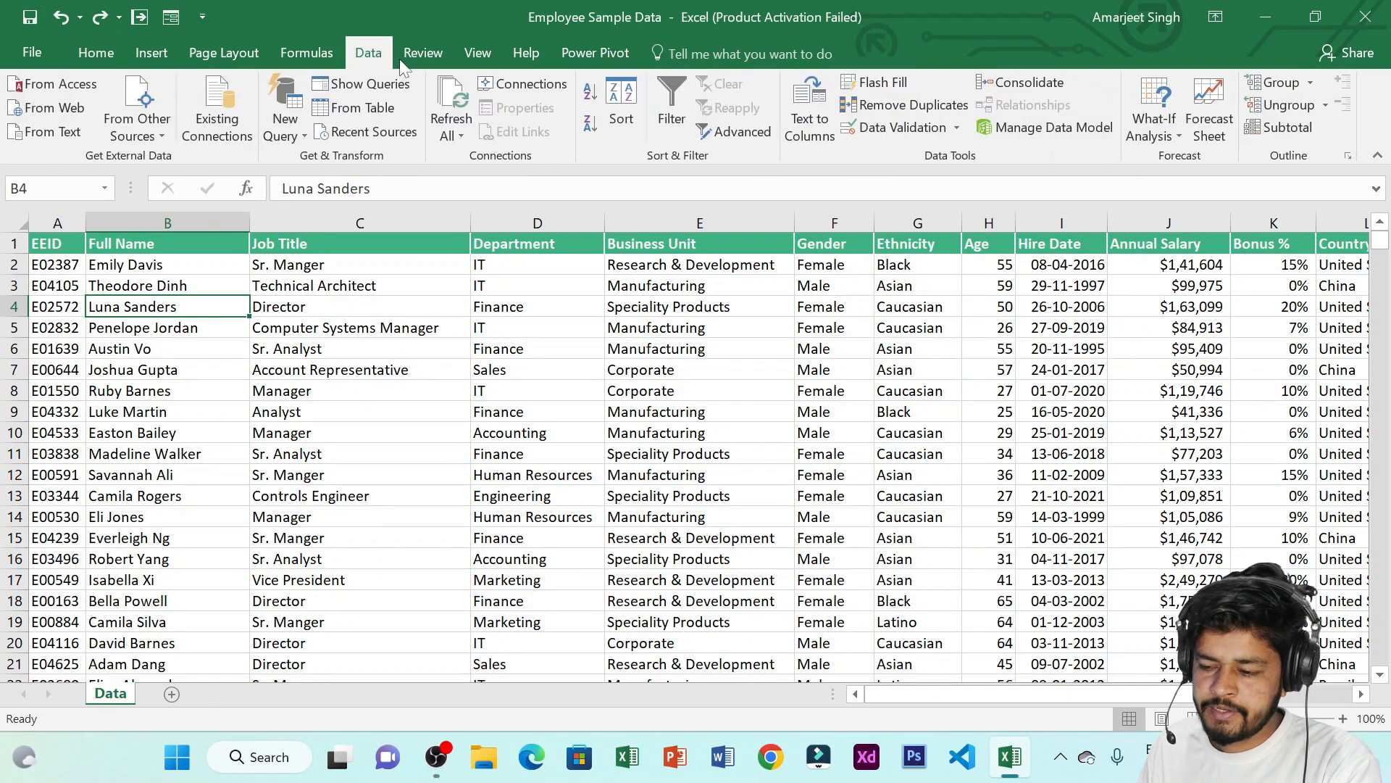
left_click(681, 93)
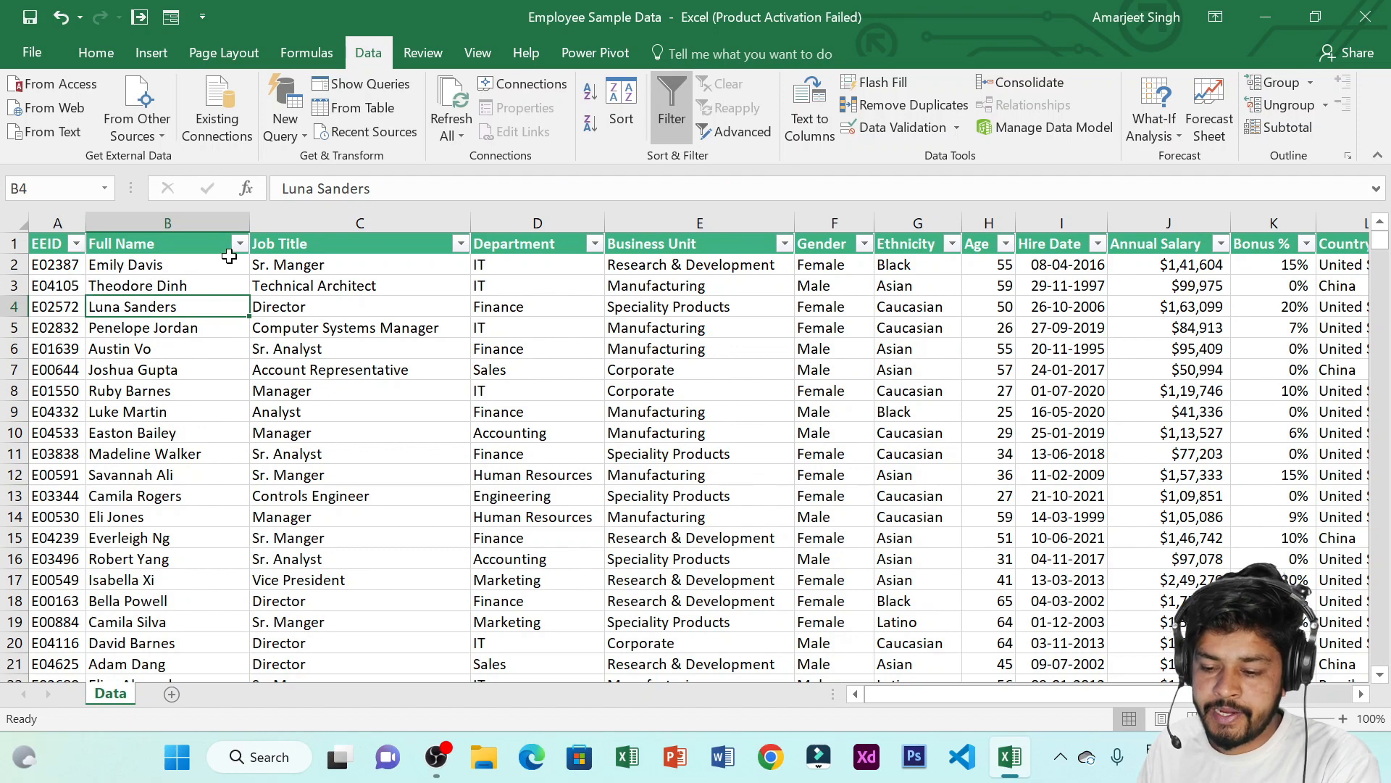
left_click(240, 245)
left_click(240, 247)
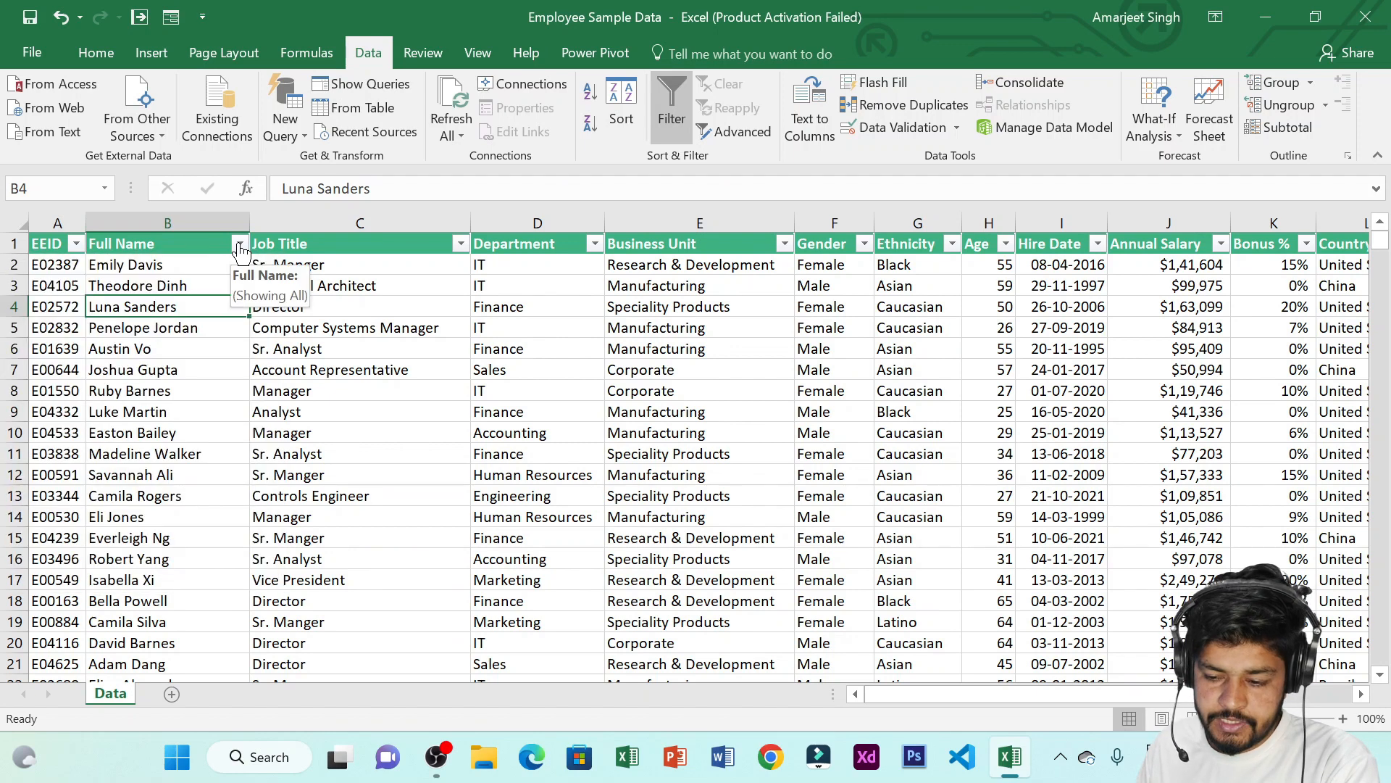
left_click(151, 53)
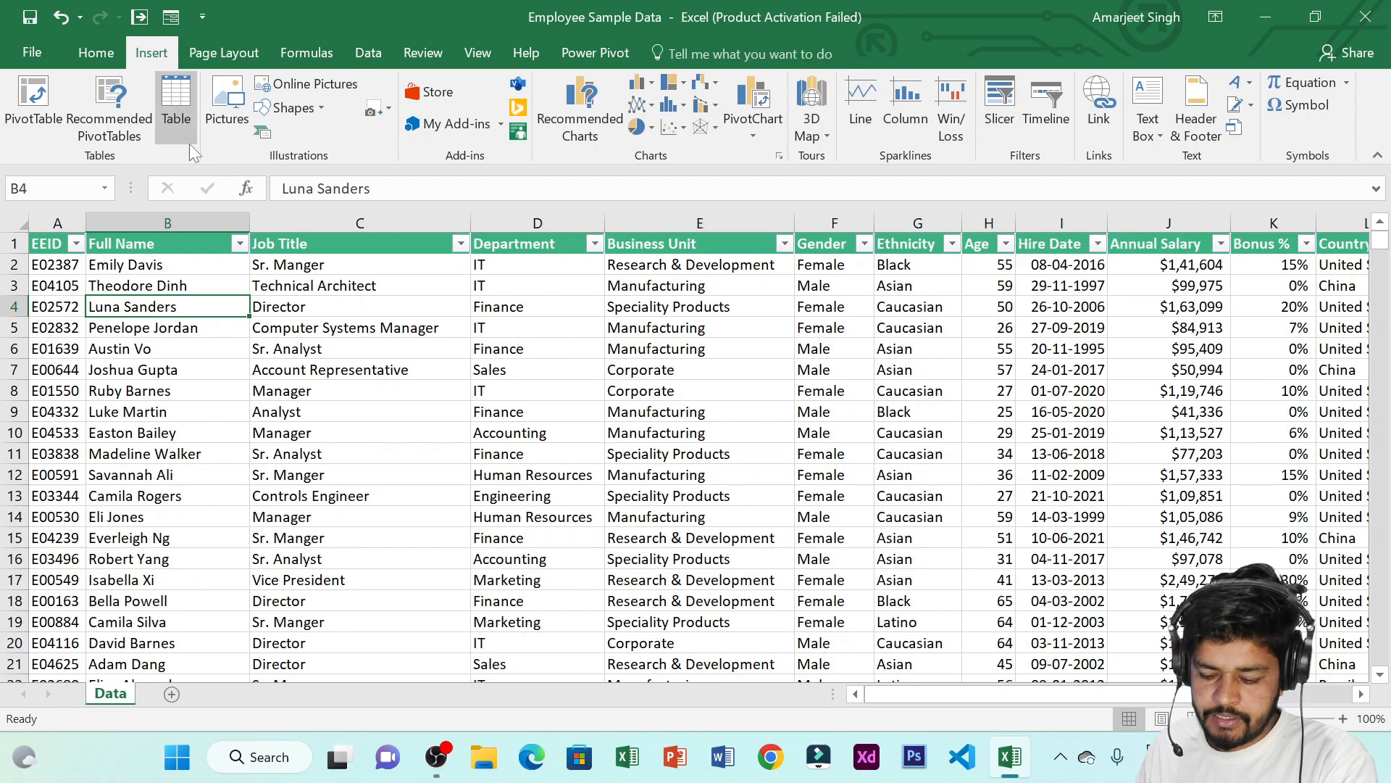
key("ctrl+z")
Convert the data range $A$1:$N$1001 into a table with headers
left_click(224, 244)
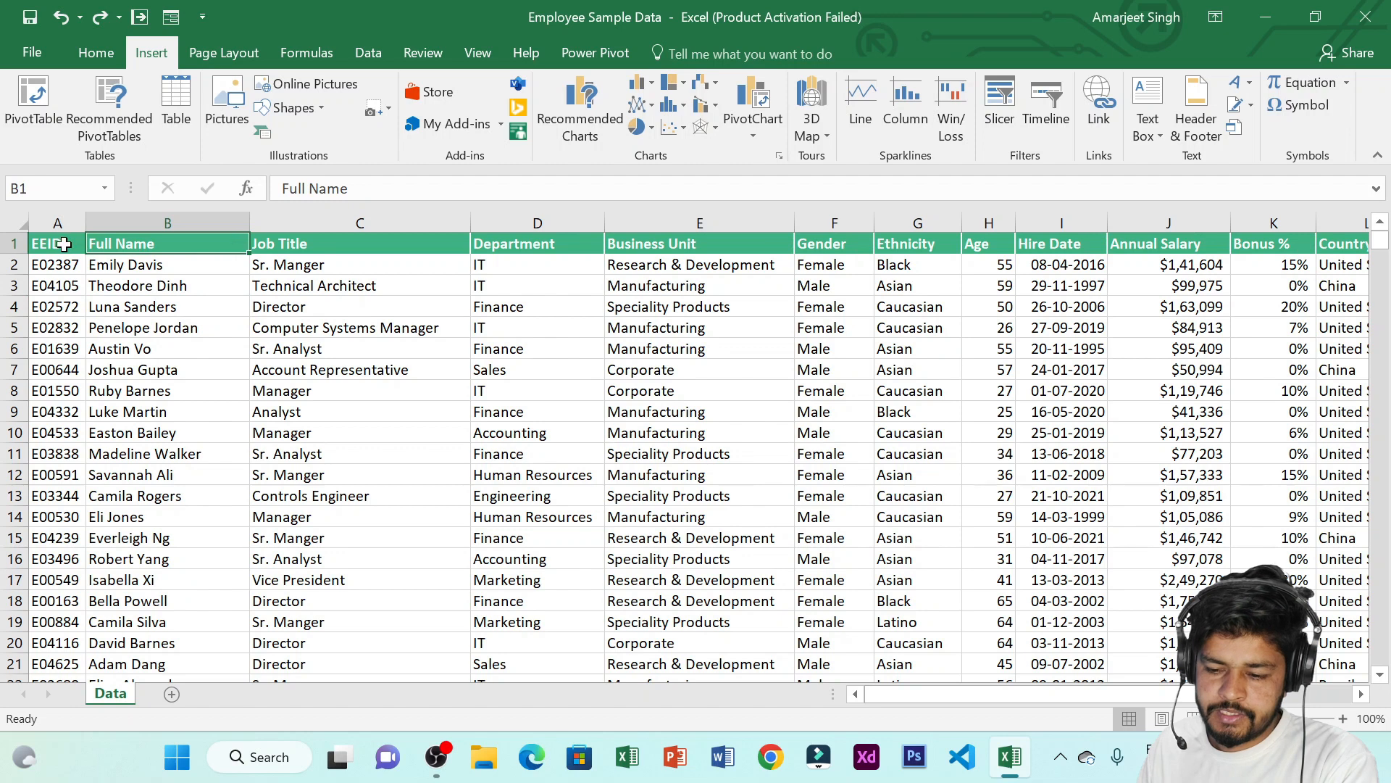
left_click_drag(63, 244, 323, 297)
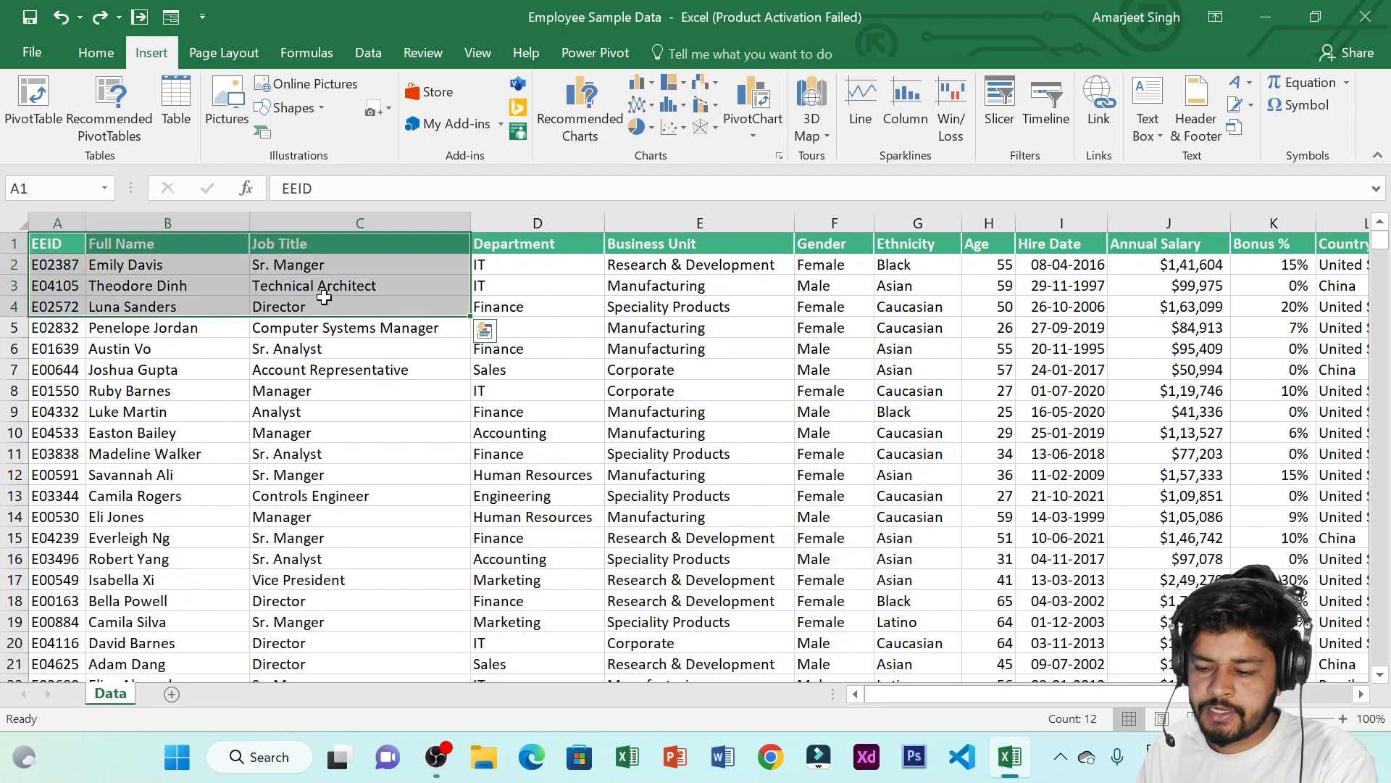
left_click(513, 291)
left_click(70, 244)
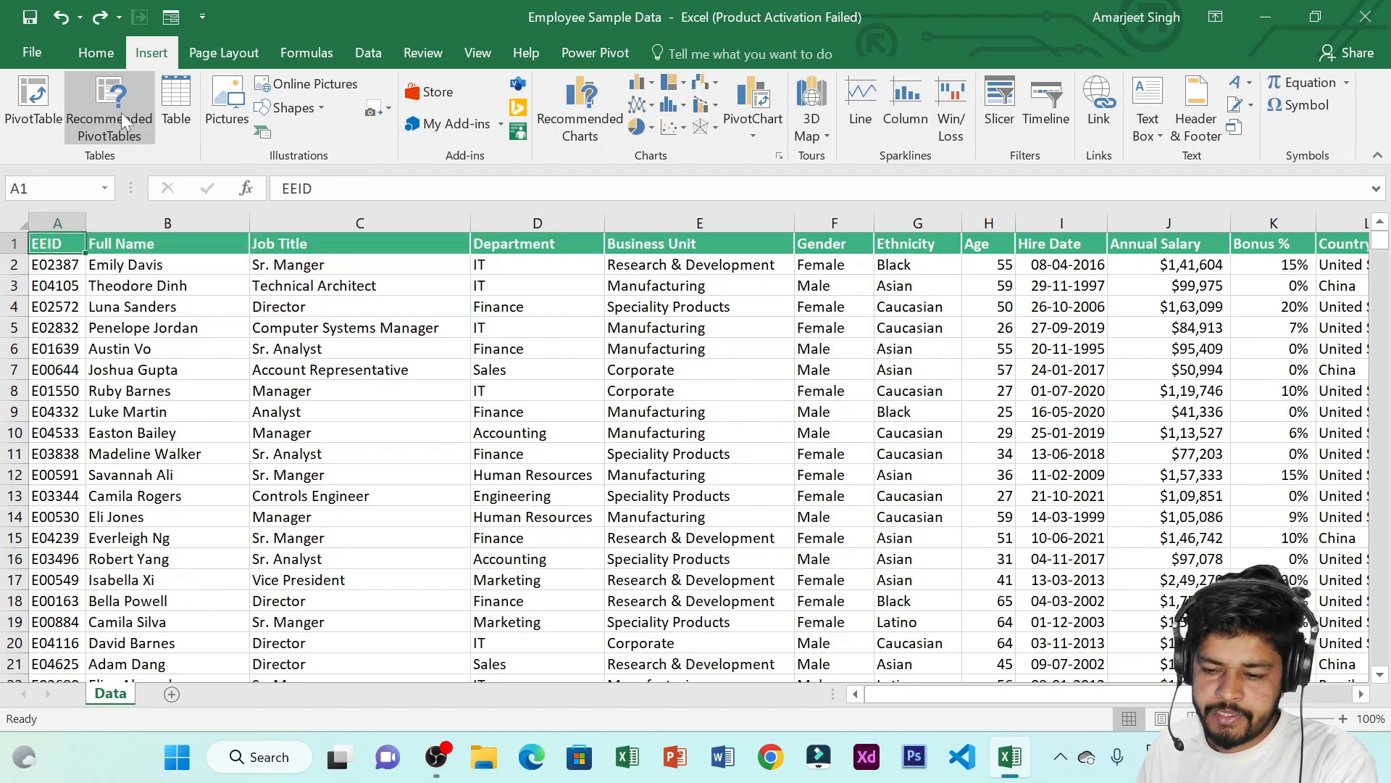
left_click(181, 105)
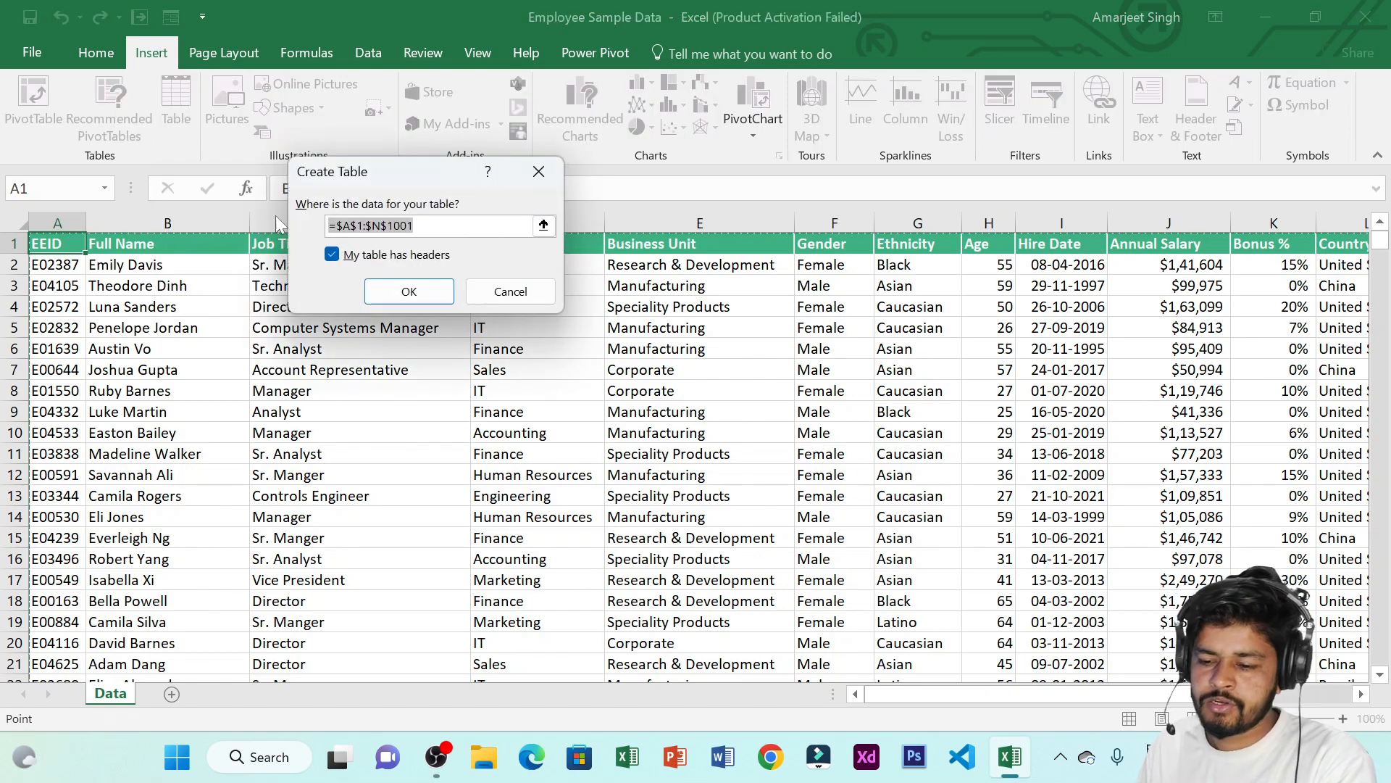
left_click(424, 293)
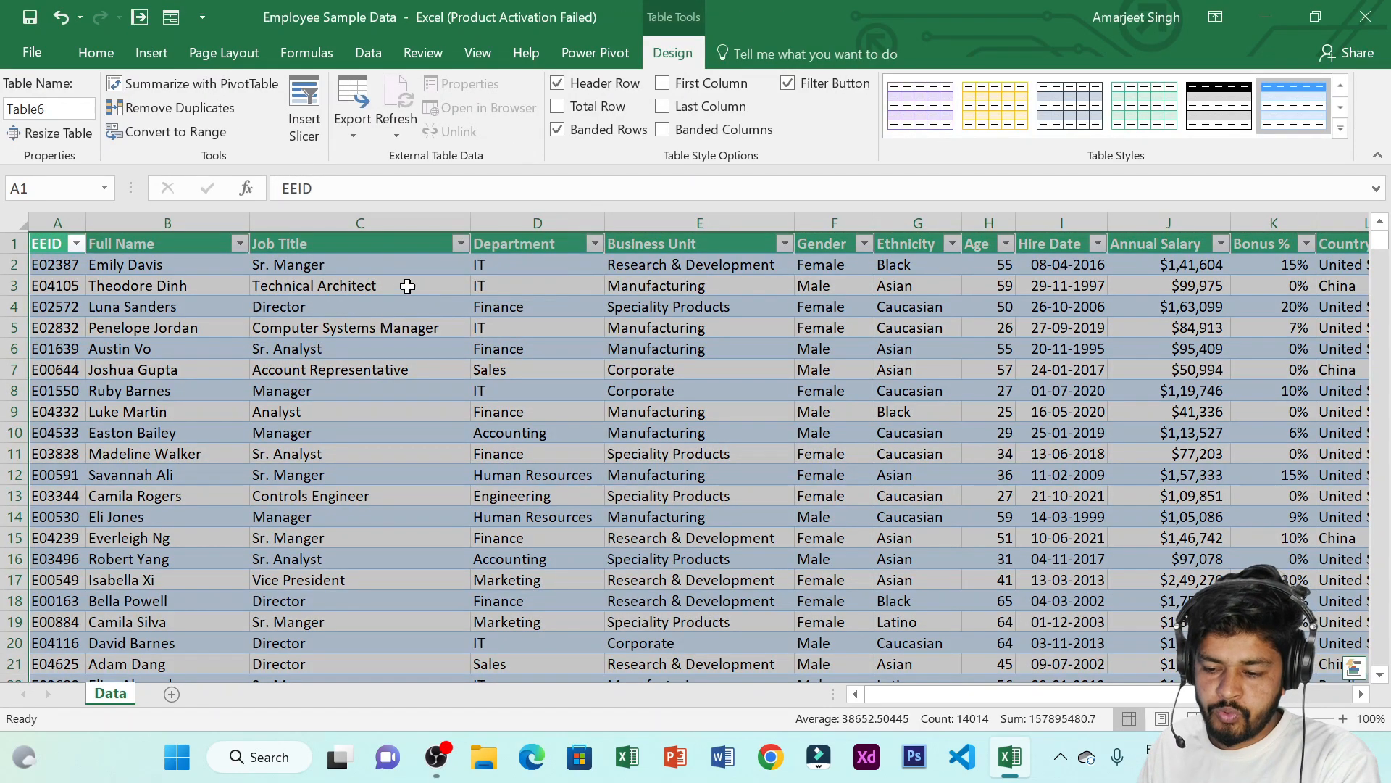
Sort the table by Department from A to Z
left_click(392, 269)
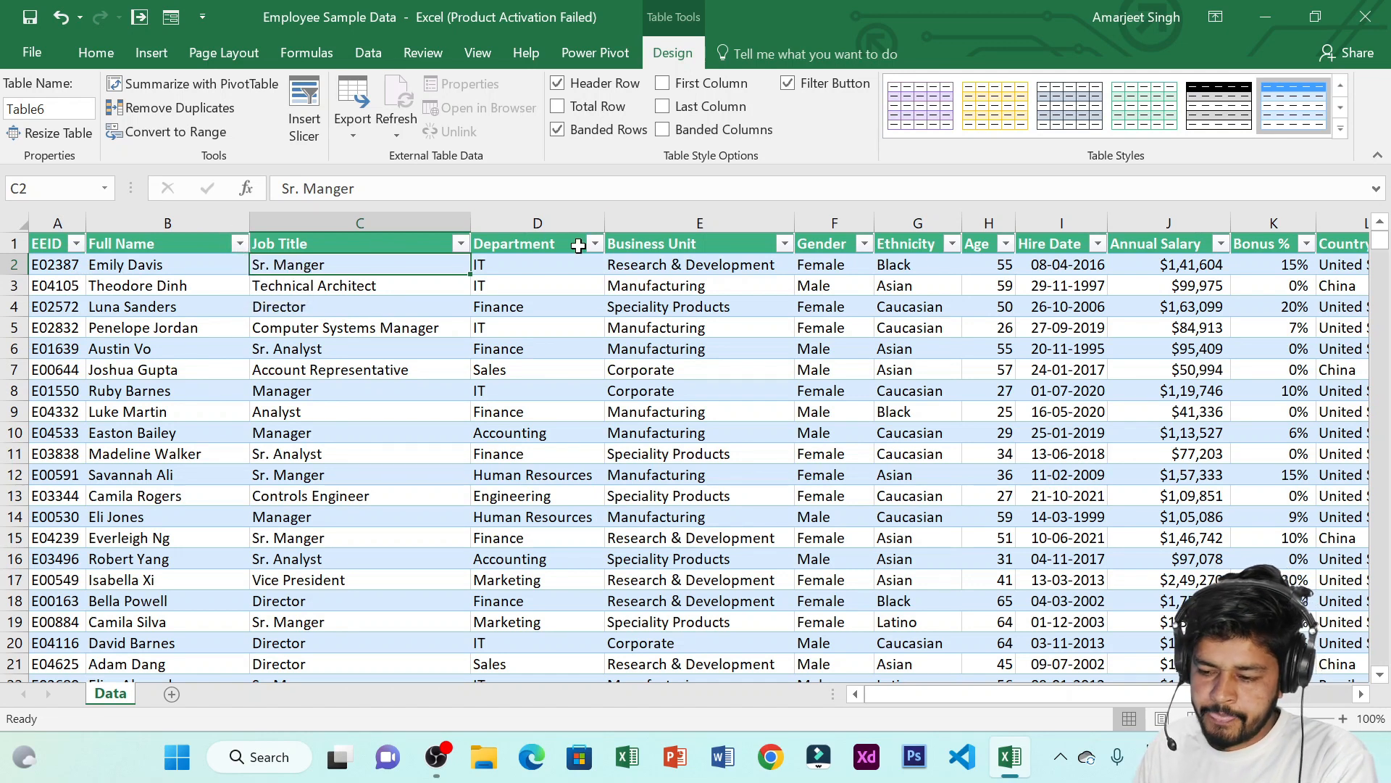
left_click(595, 245)
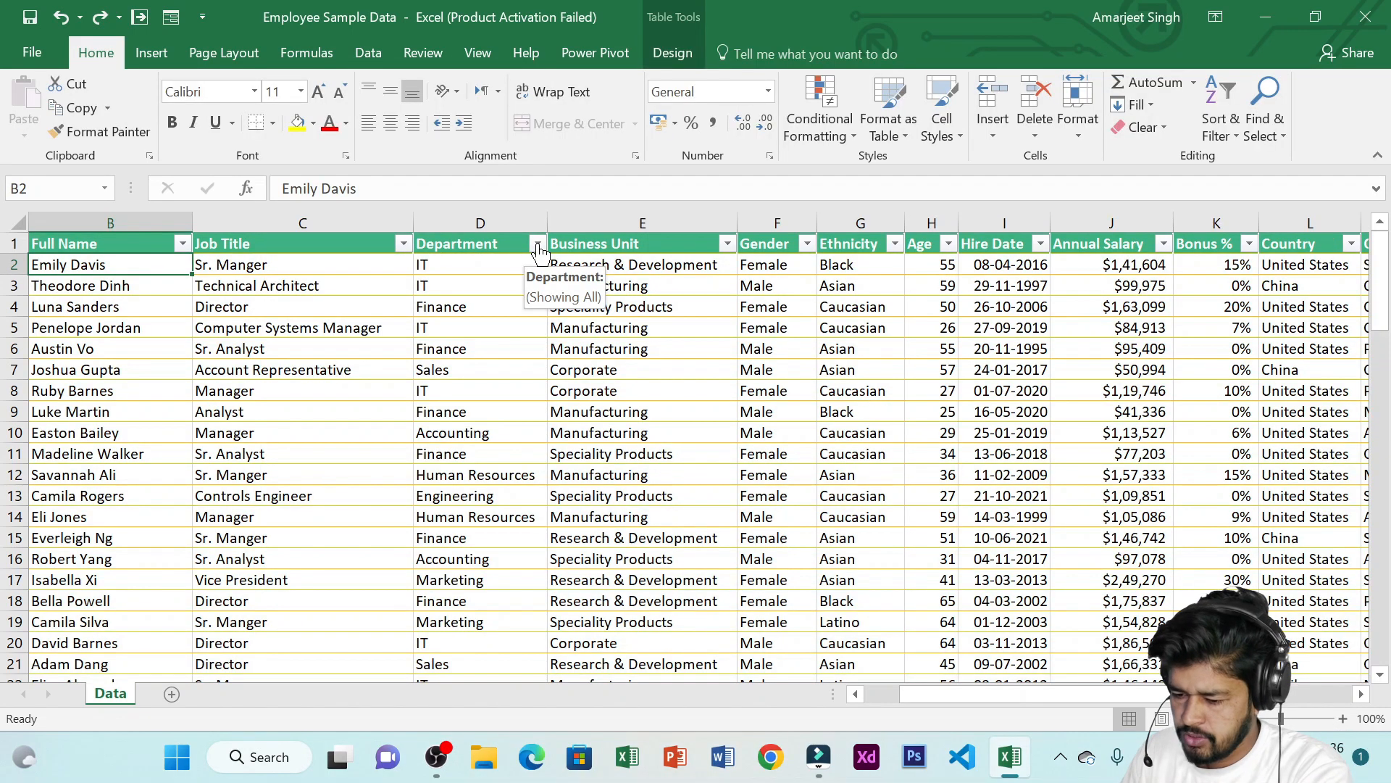
left_click(537, 245)
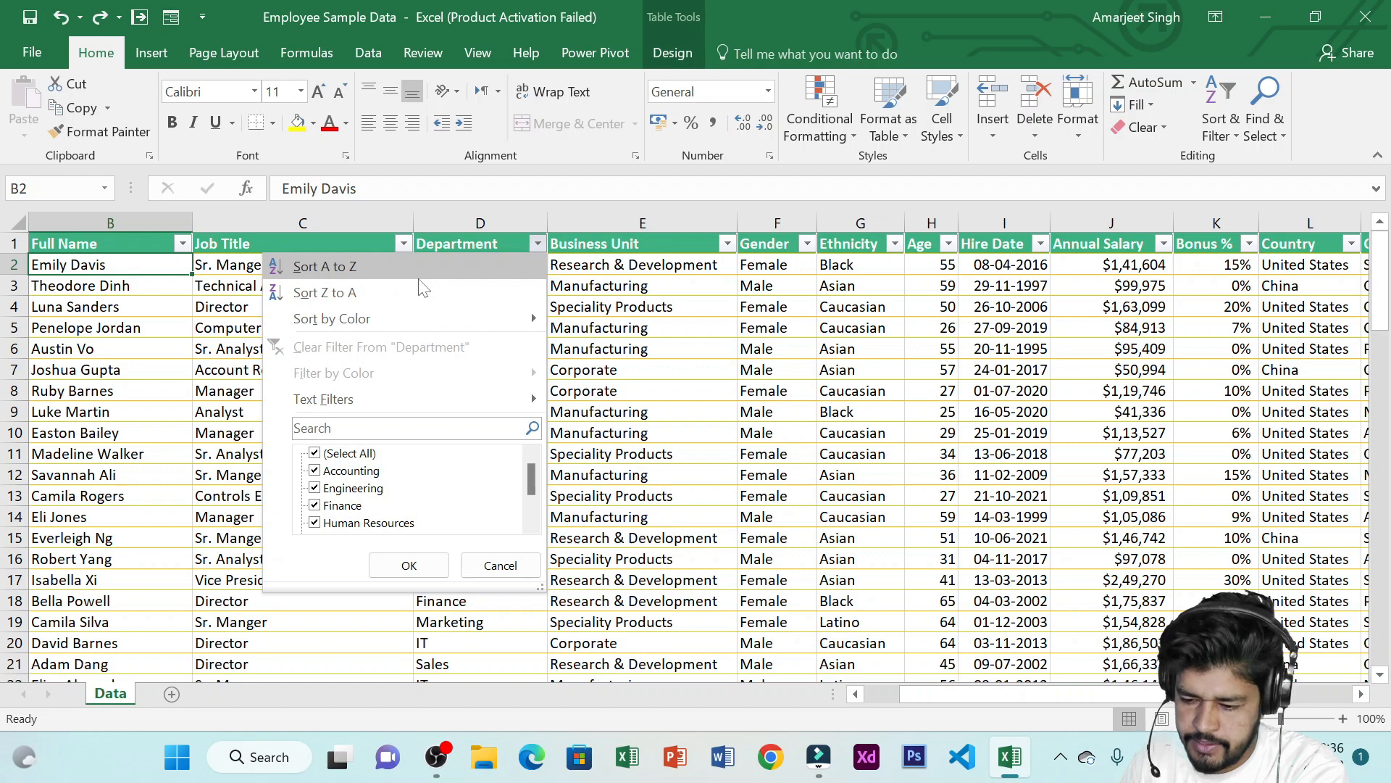
left_click(380, 264)
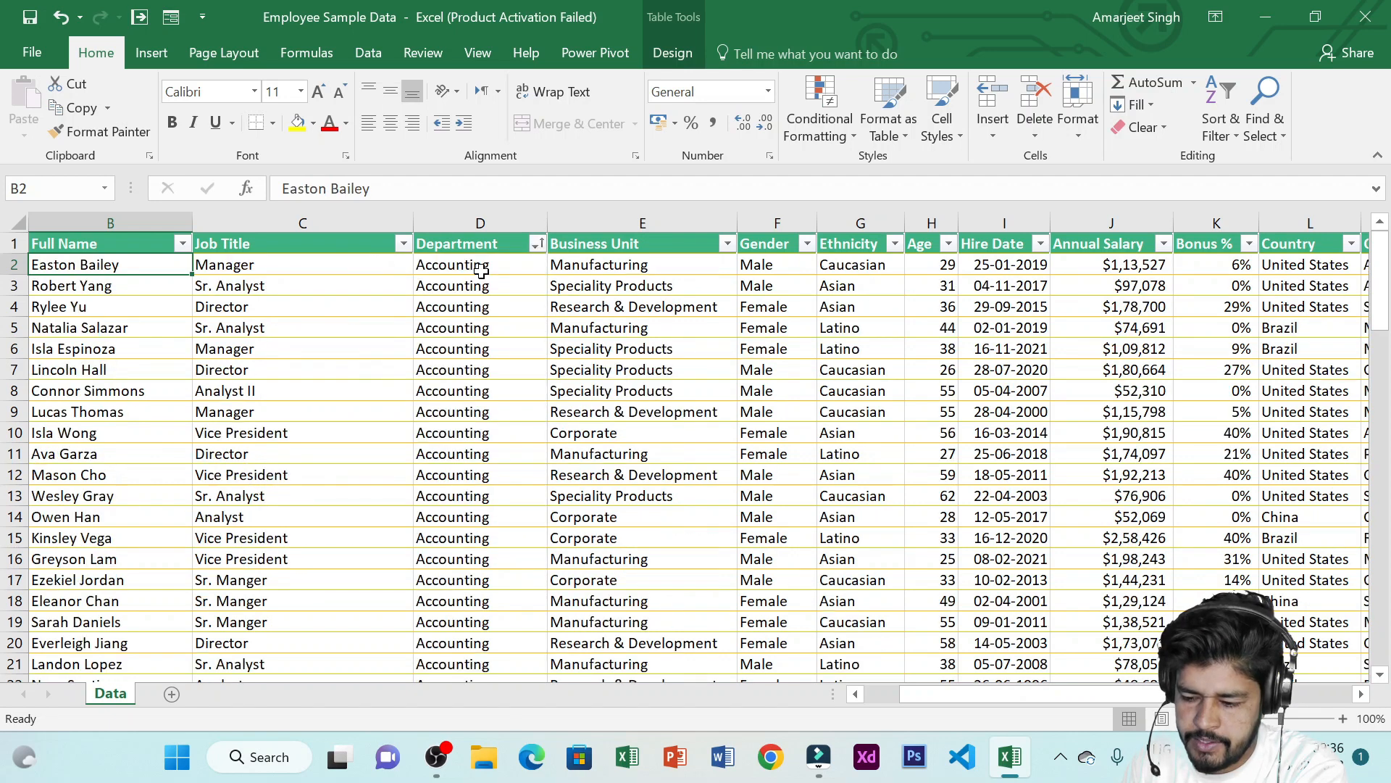
Sort the table by Department from Z to A
left_click_drag(475, 261, 489, 370)
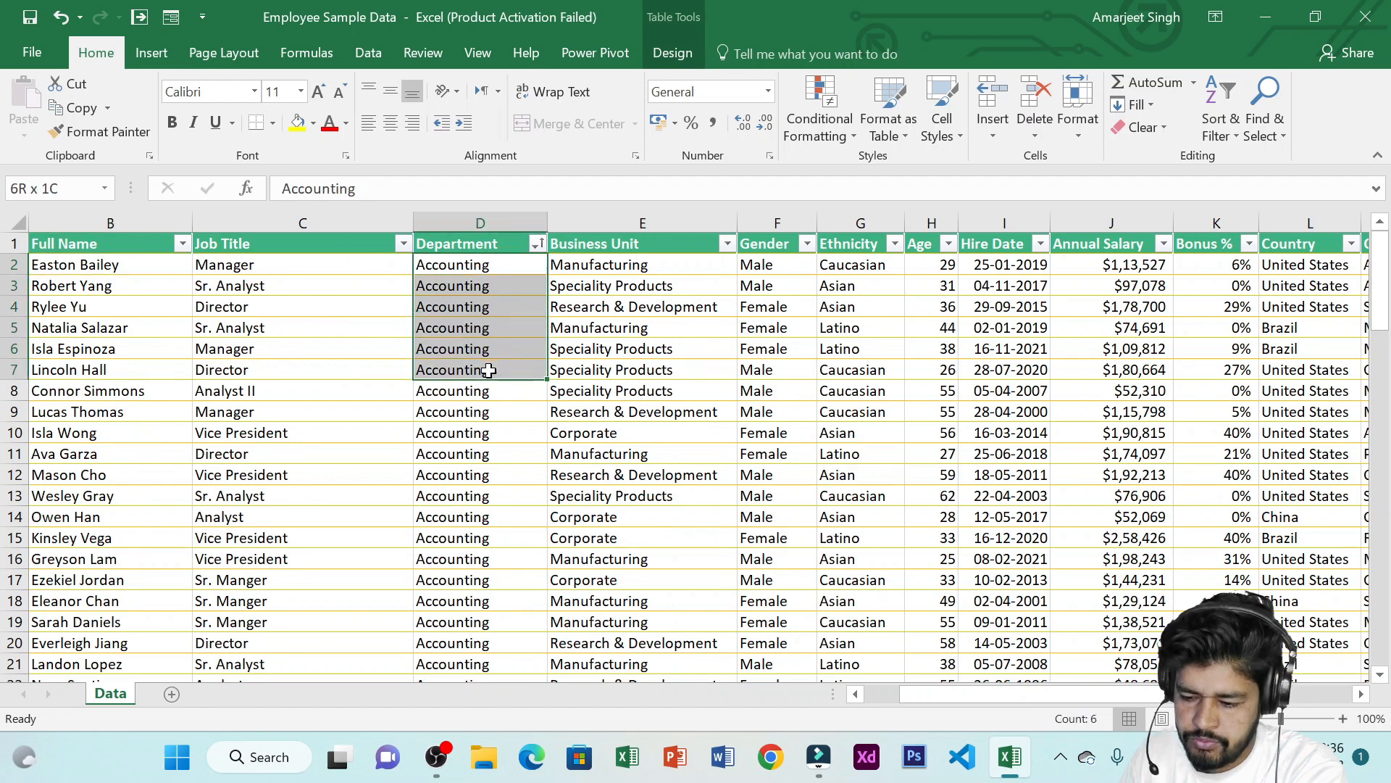
left_click(537, 244)
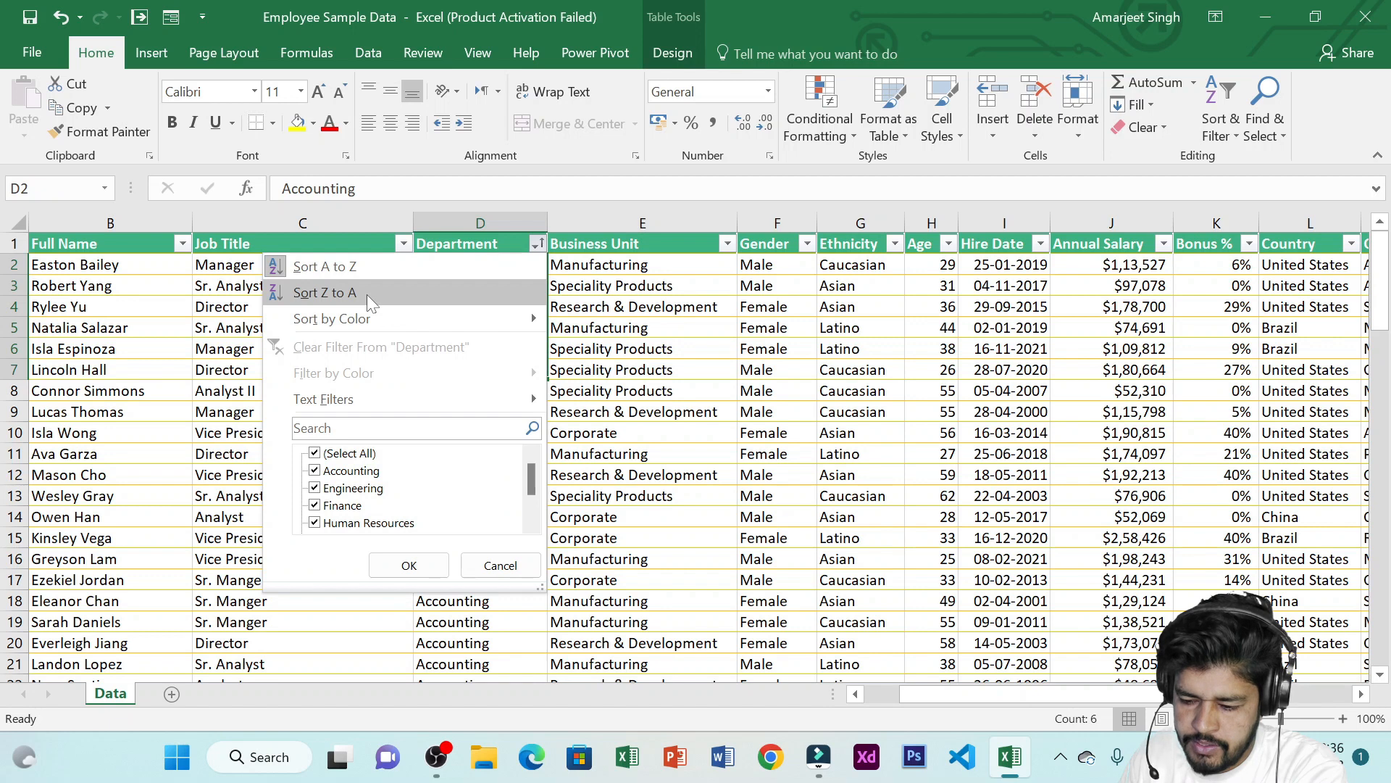
left_click(367, 294)
Undo both Department sorts to restore the original row order
left_click_drag(454, 264, 466, 391)
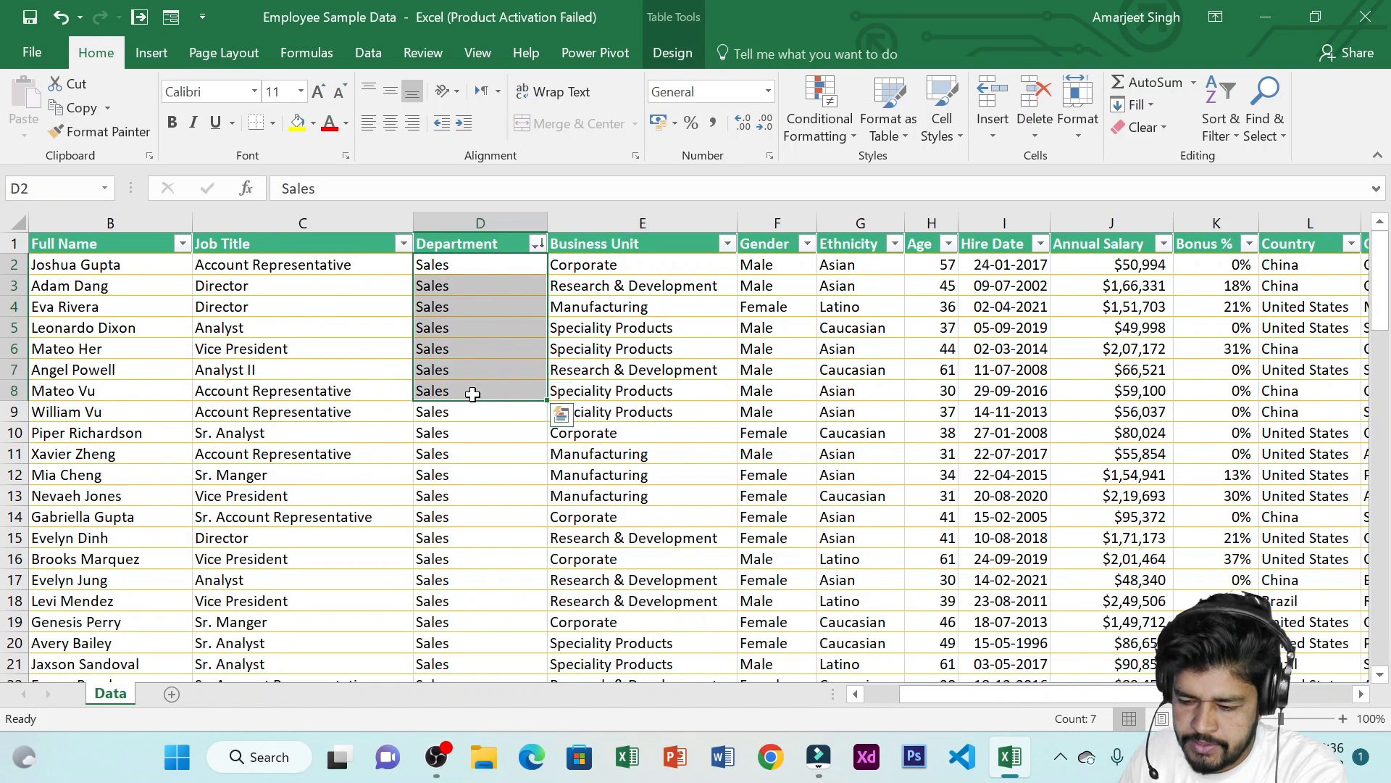
left_click(537, 243)
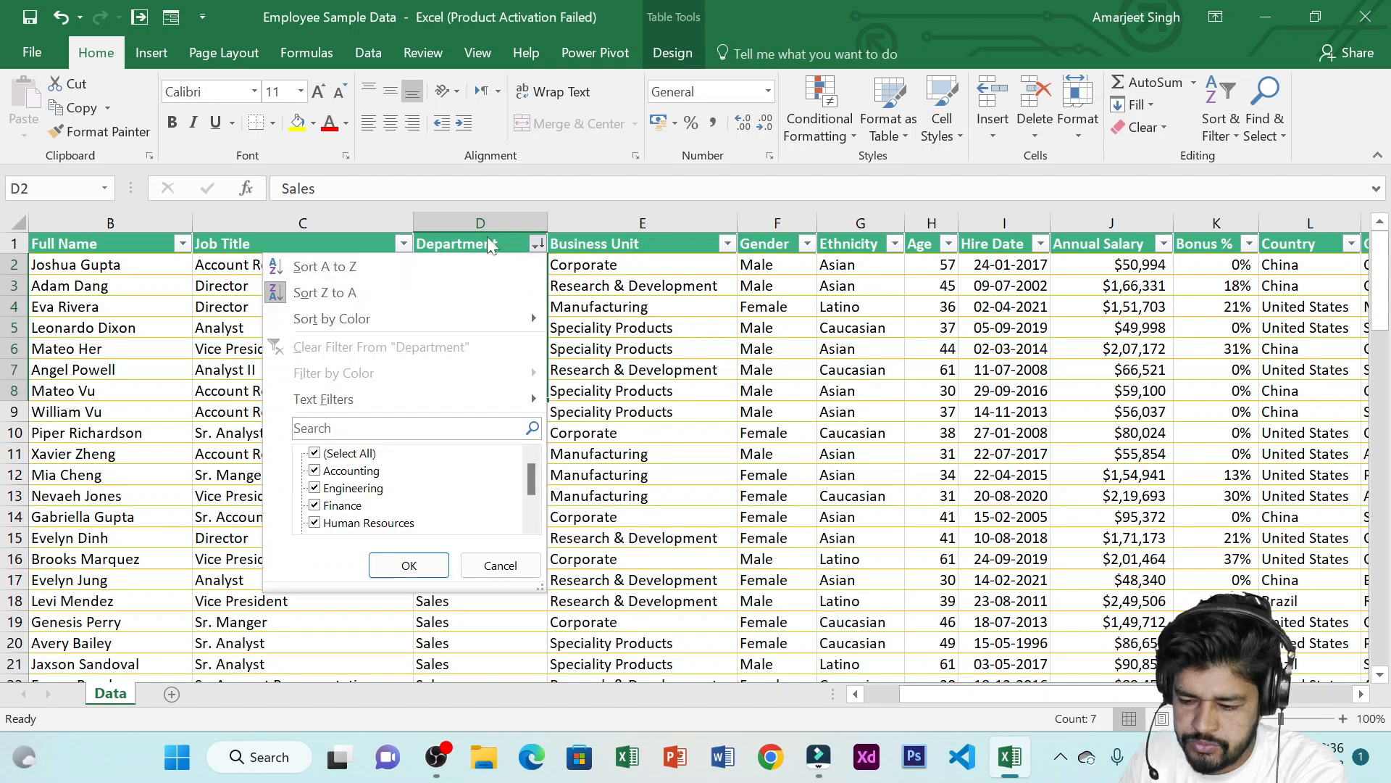
left_click(538, 245)
key("ctrl+z")
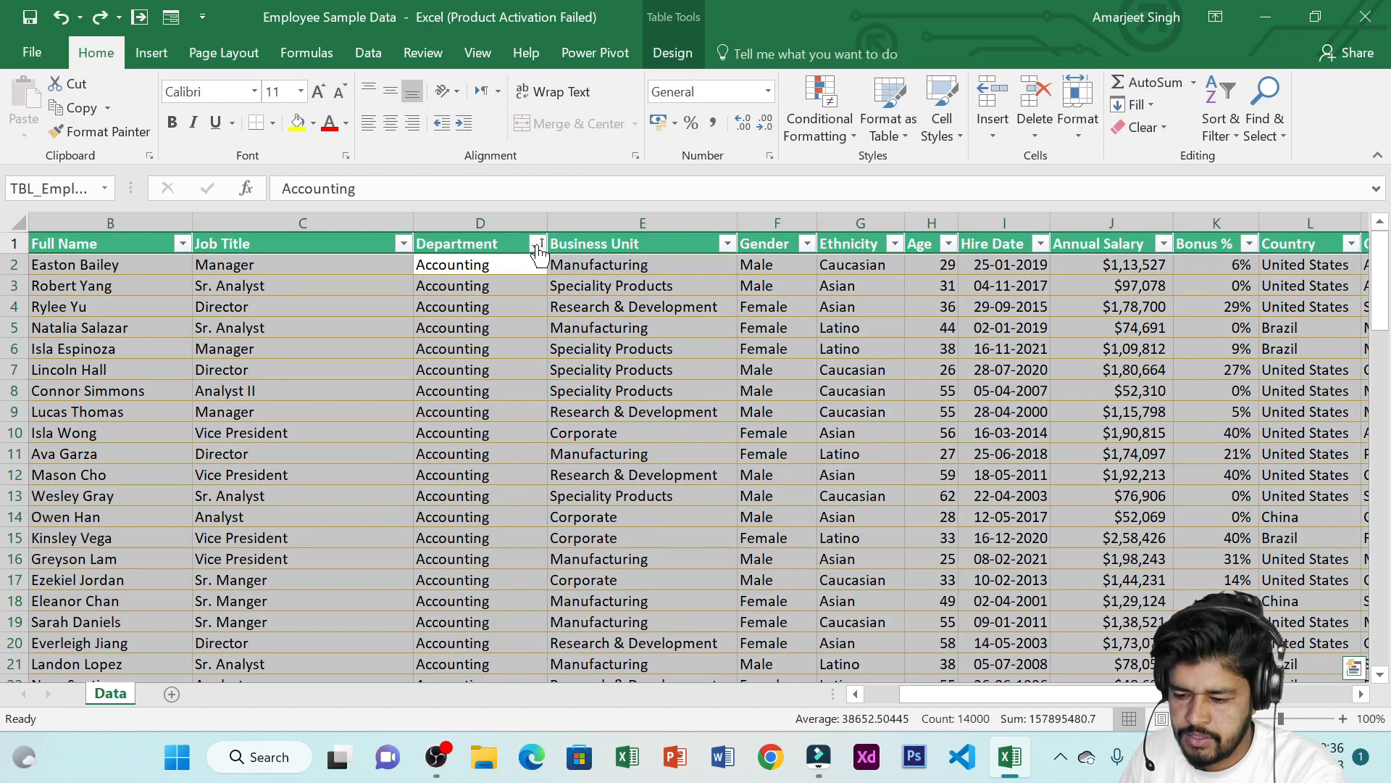
key("ctrl+z")
Open the Department filter list and review its department entries without applying a filter
left_click(513, 277)
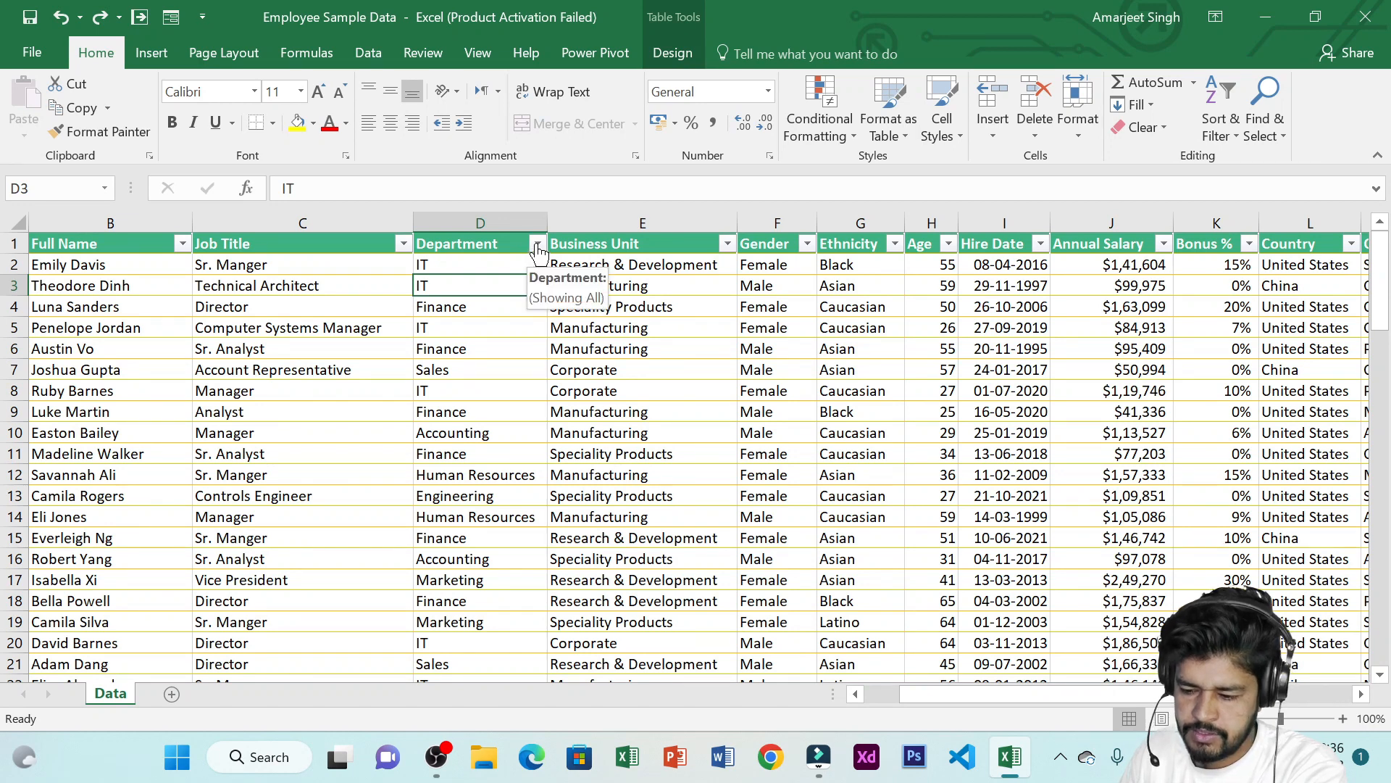
left_click(537, 245)
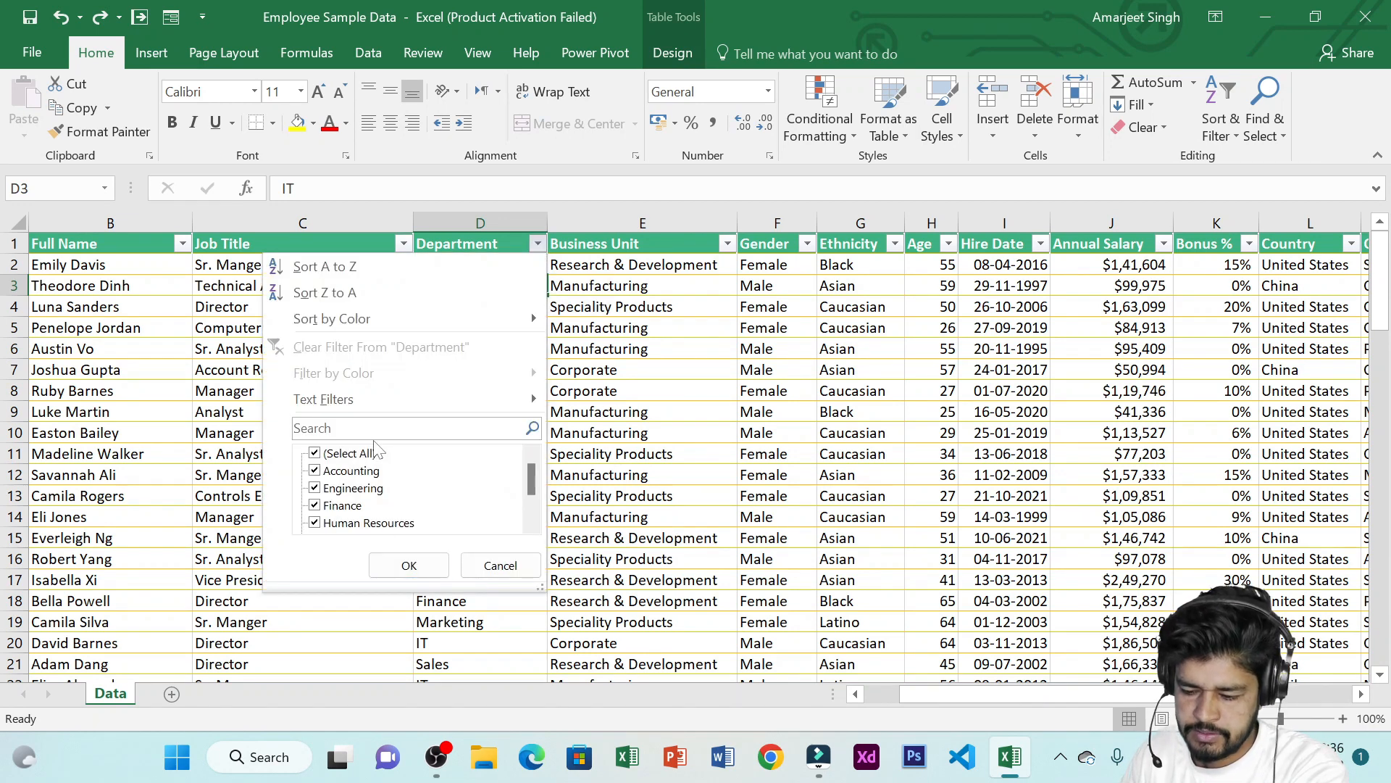
scroll(348, 481, "down", 1)
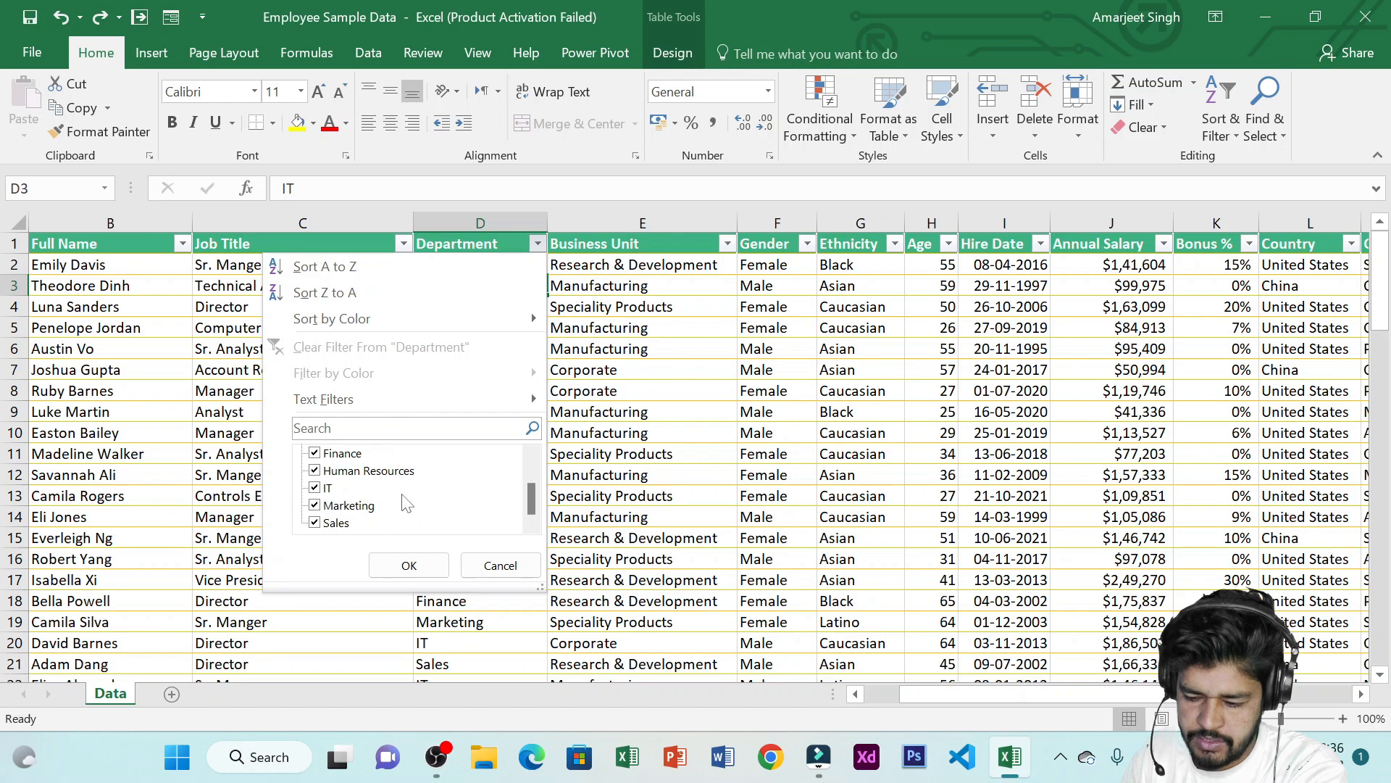
scroll(406, 500, "up", 1)
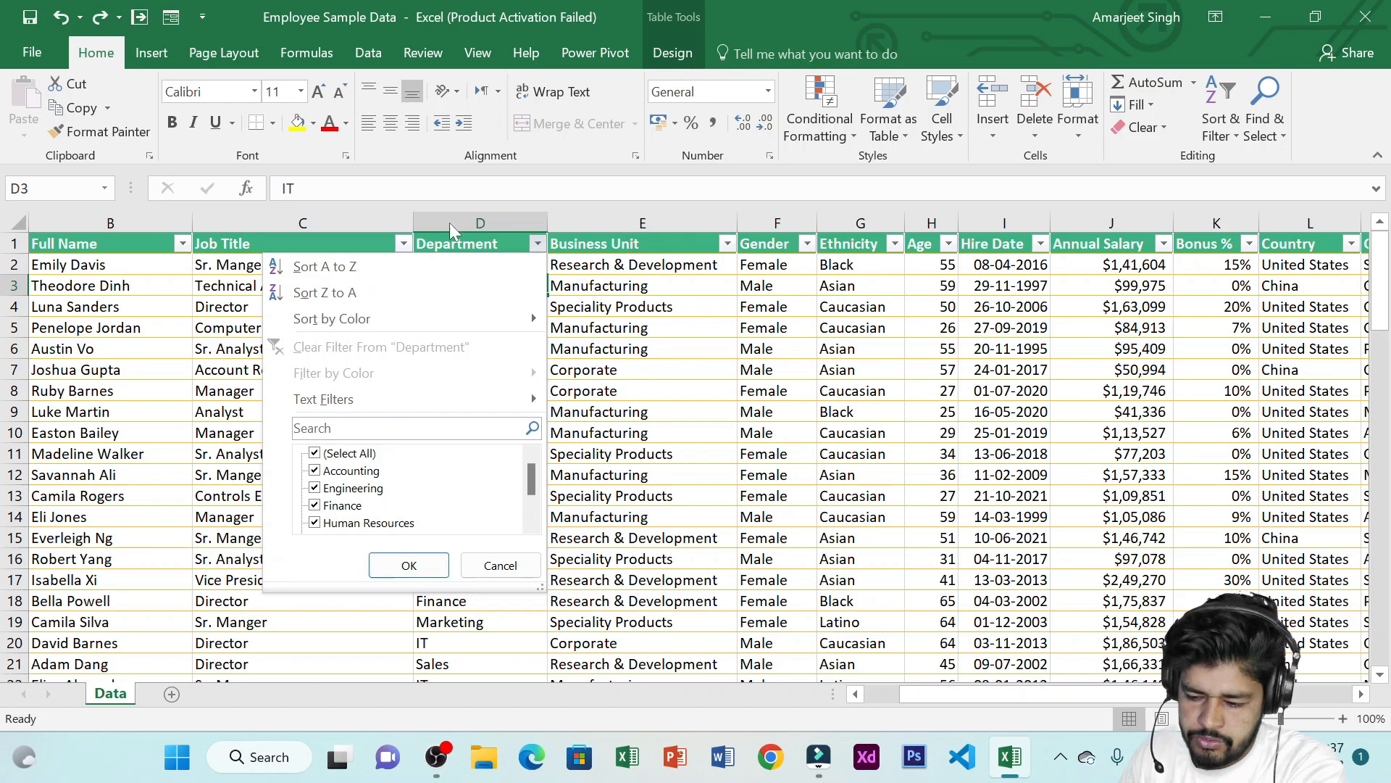
left_click(537, 246)
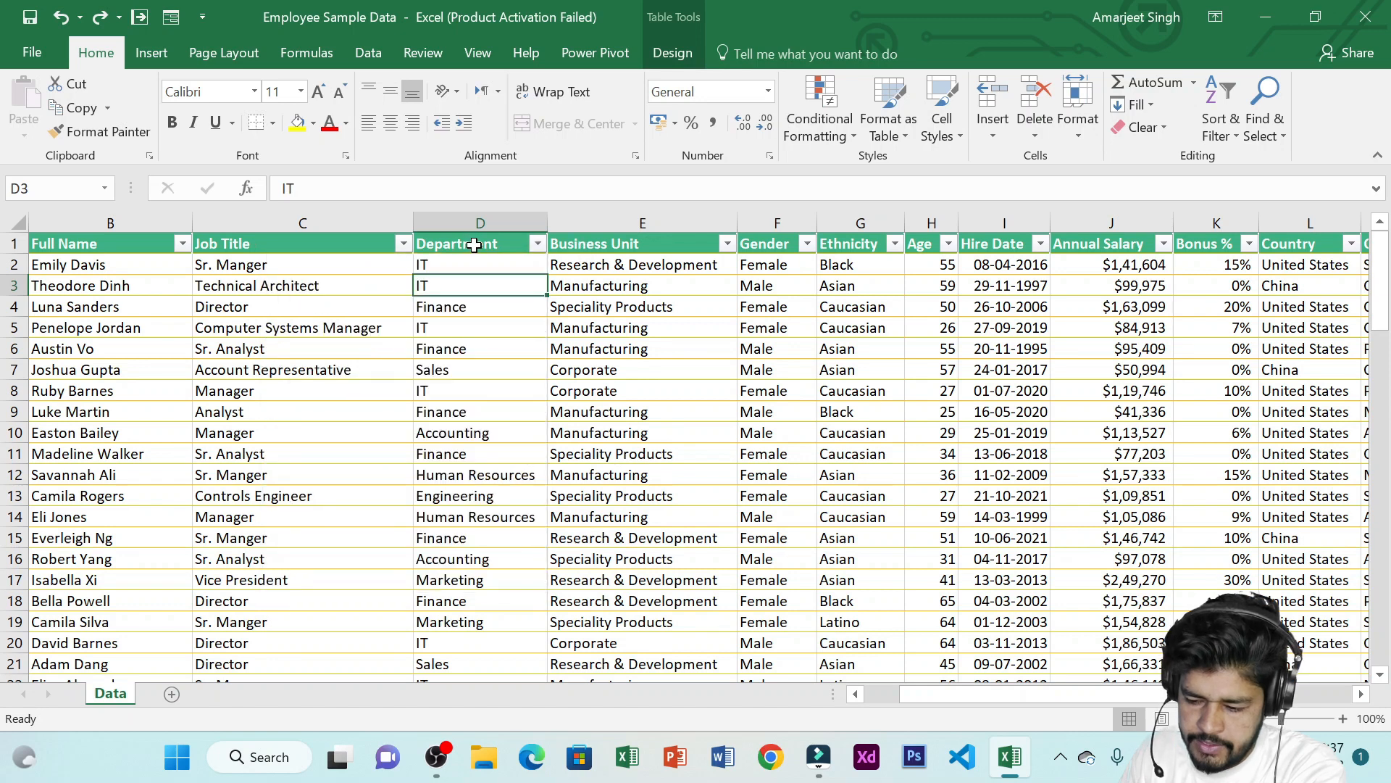
left_click(475, 245)
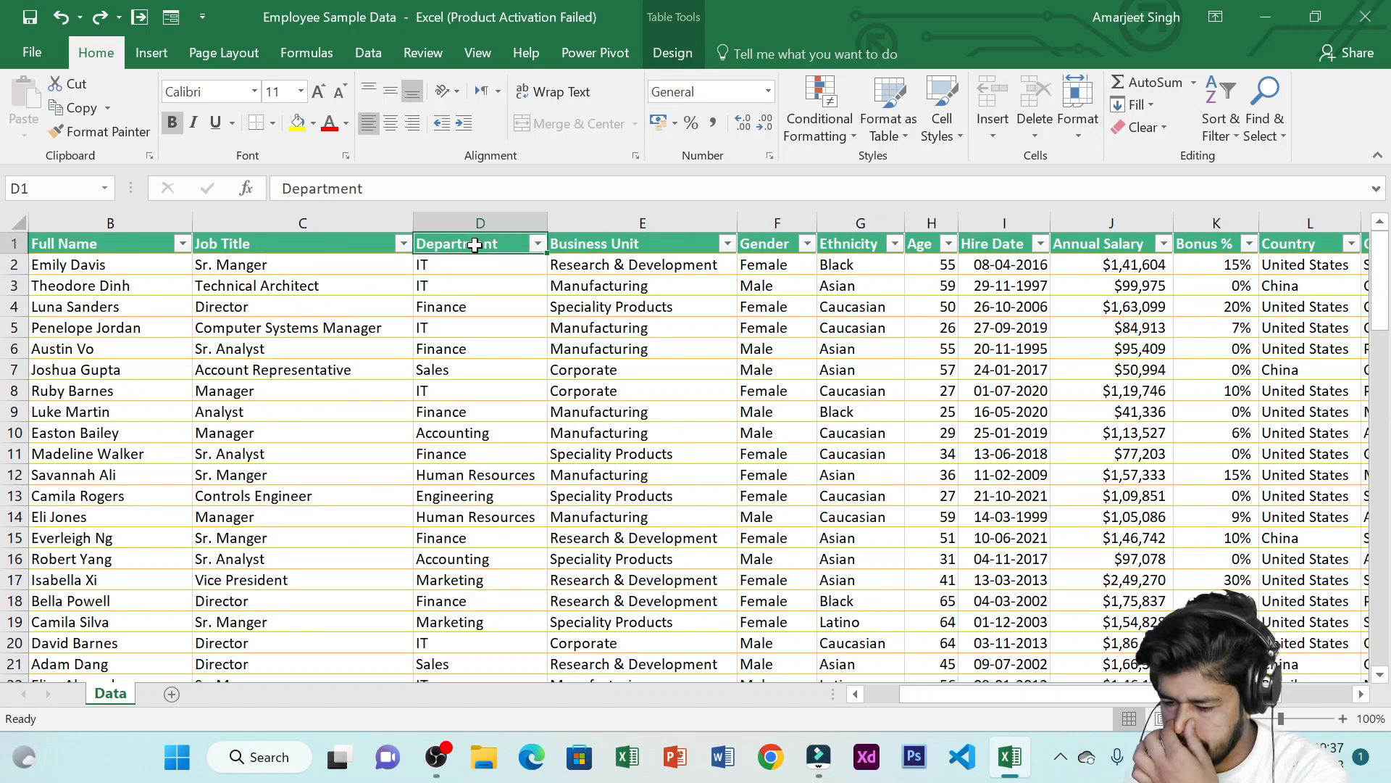
Filter the Department column to show only Accounting employees
left_click(498, 286)
left_click(538, 244)
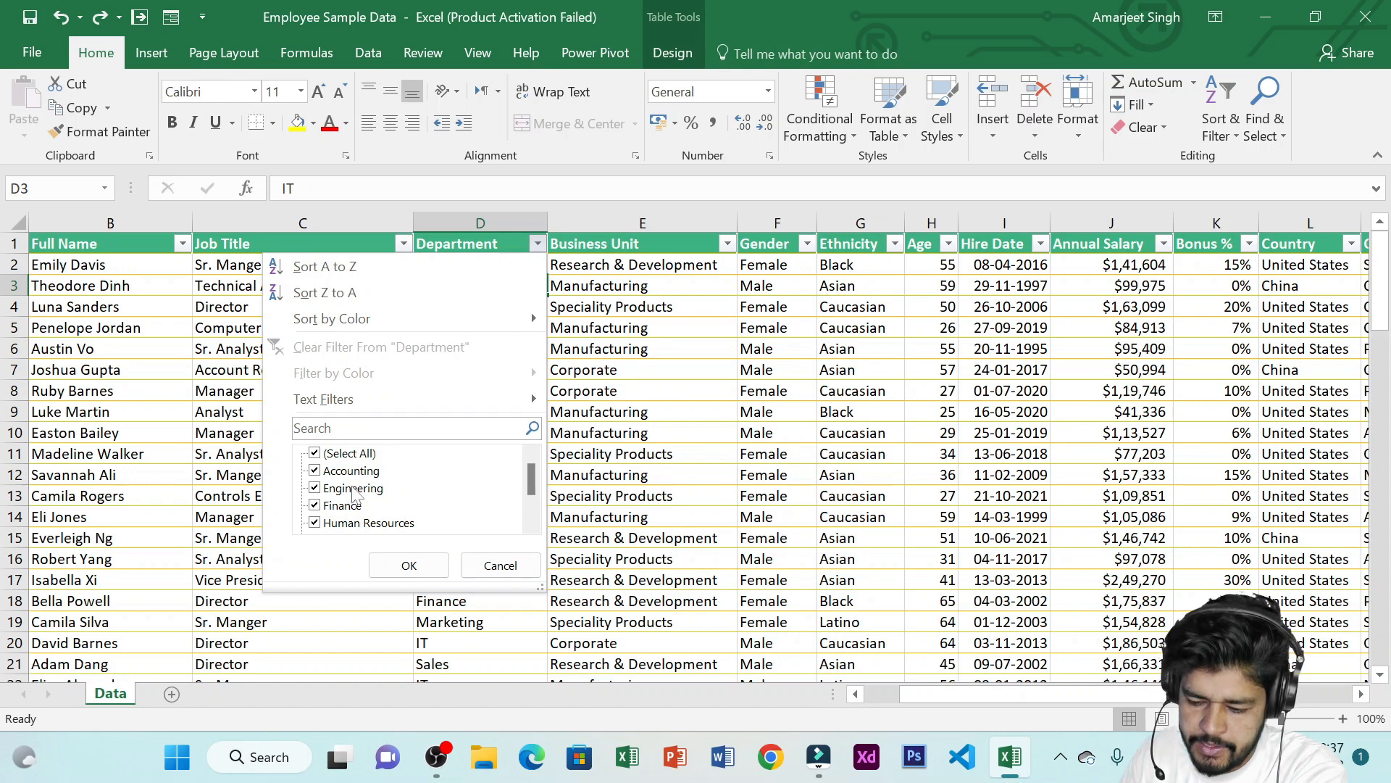
scroll(355, 513, "down", 1)
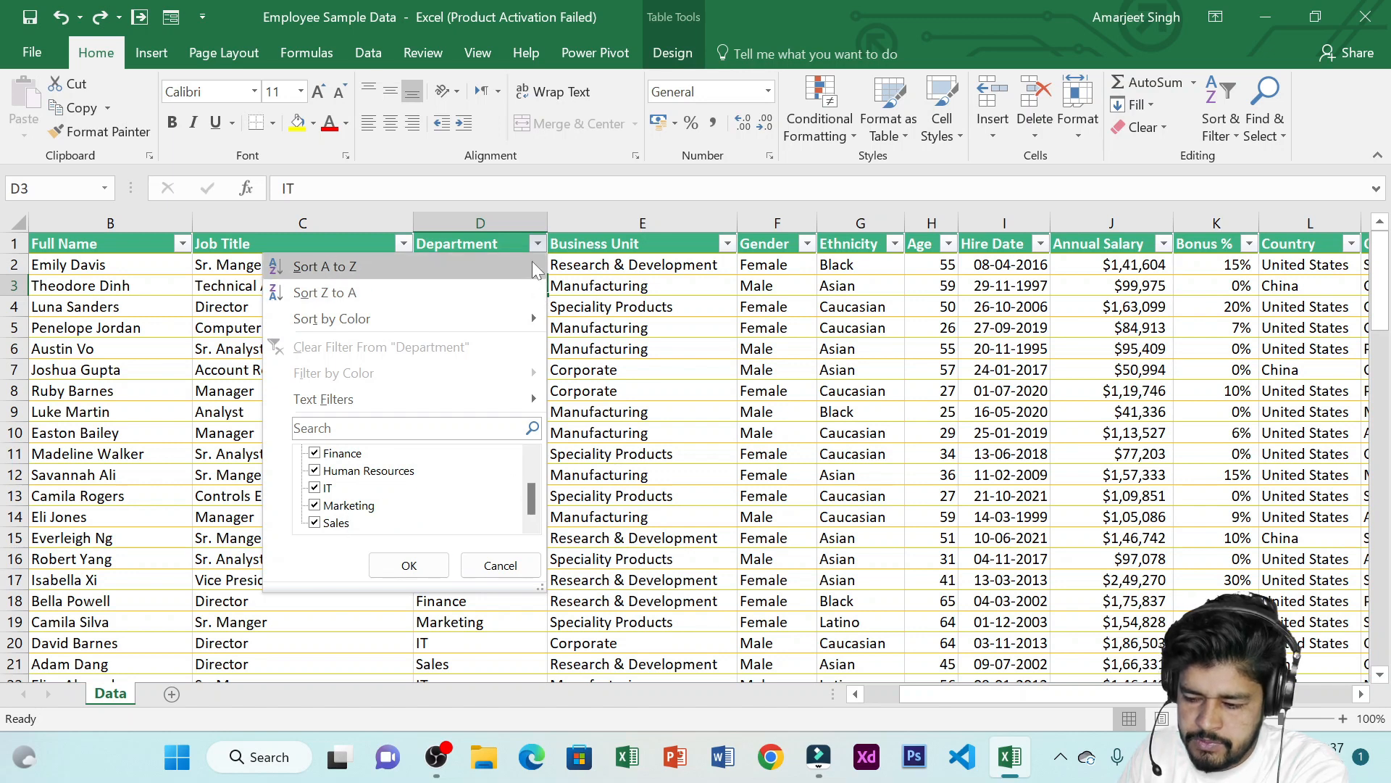
scroll(409, 474, "up", 1)
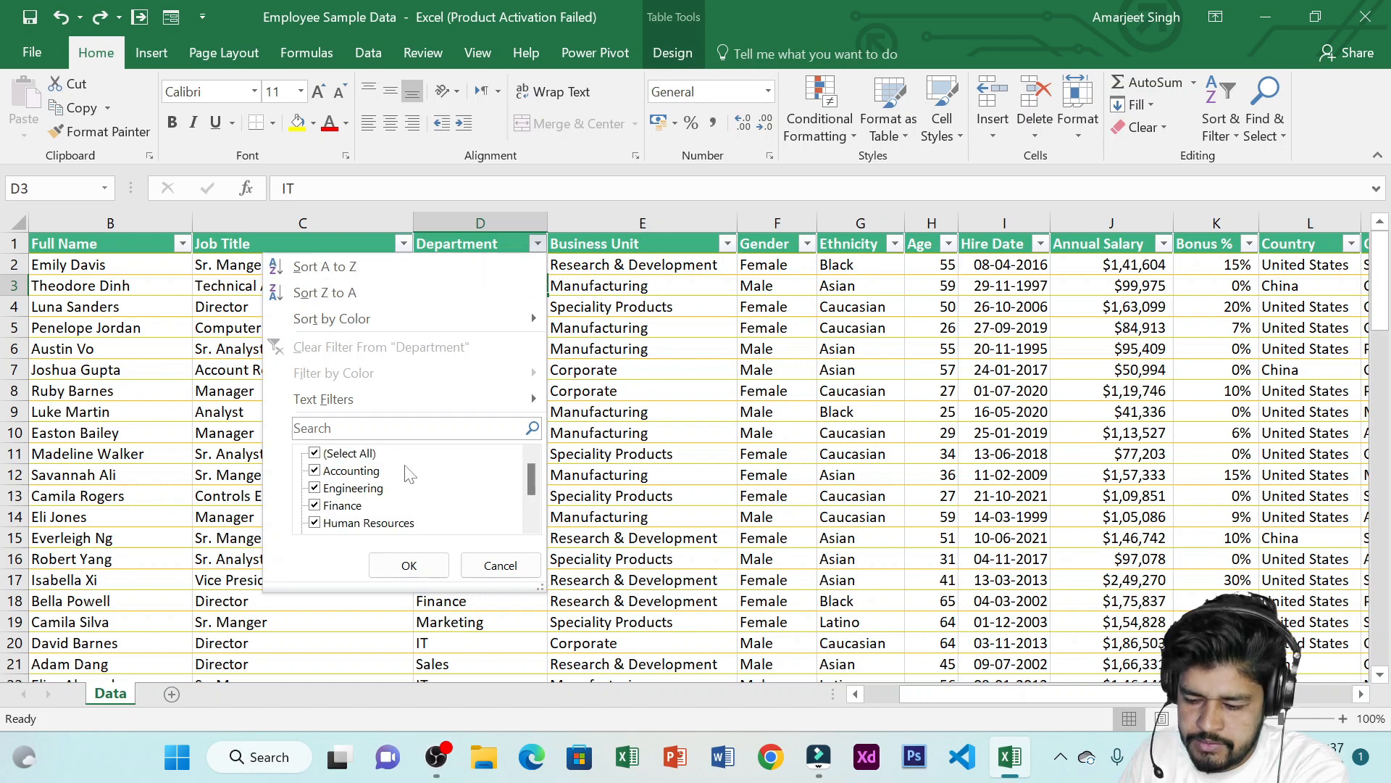
left_click(328, 460)
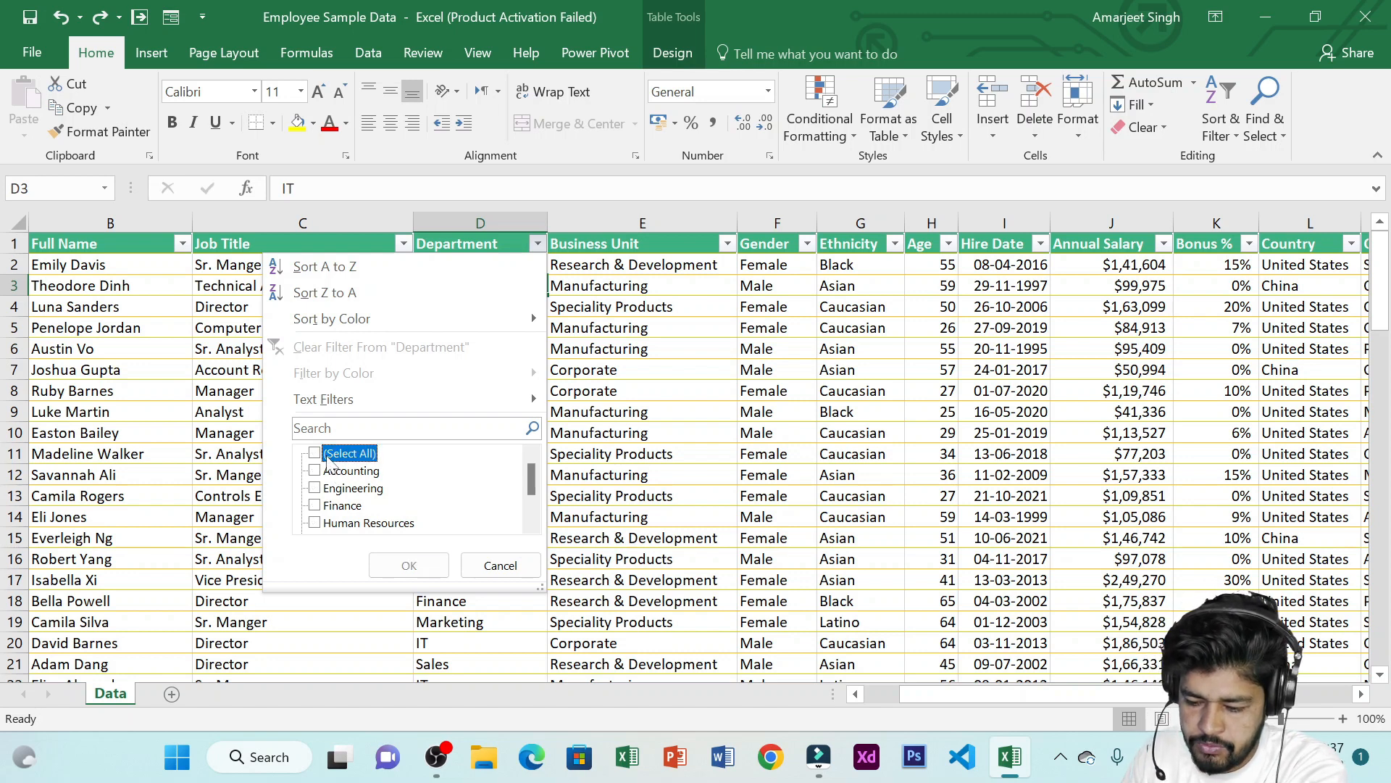
left_click(316, 471)
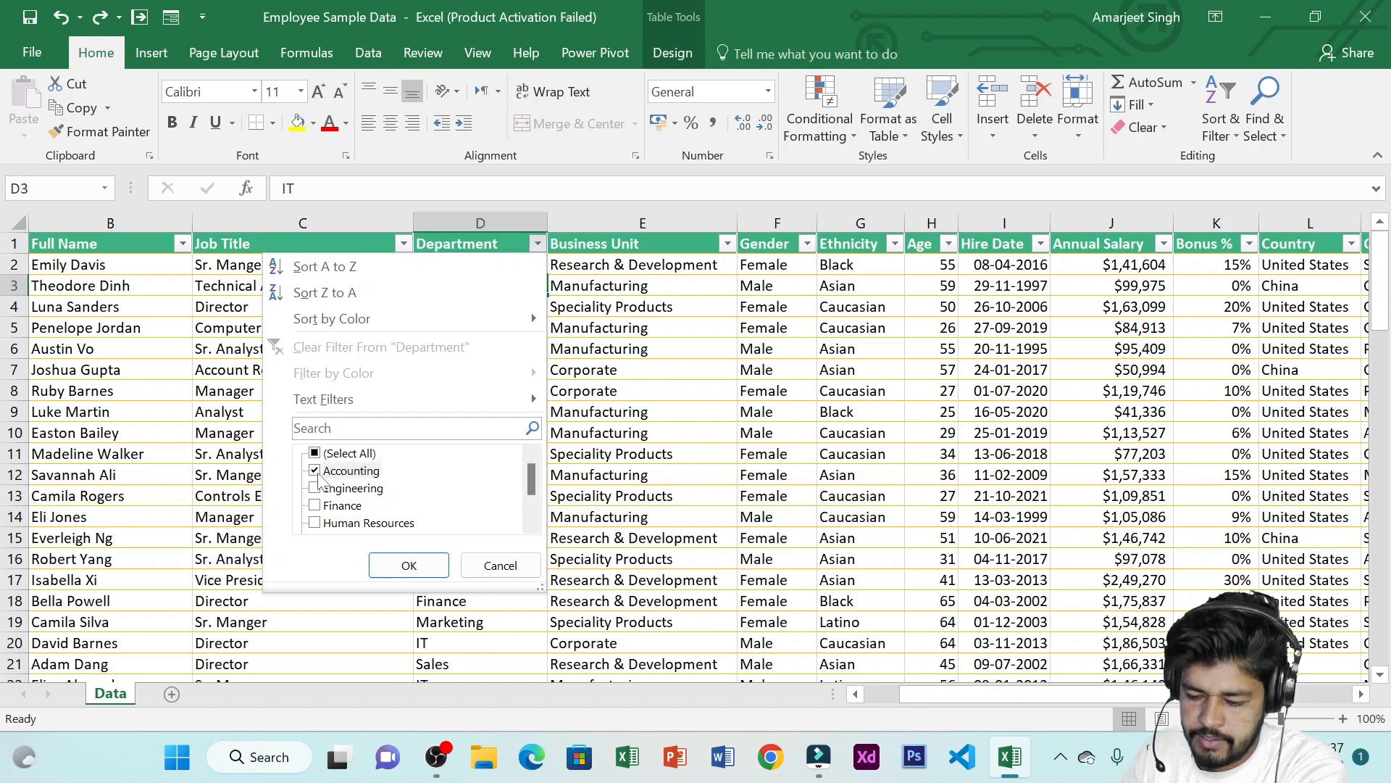
left_click(411, 565)
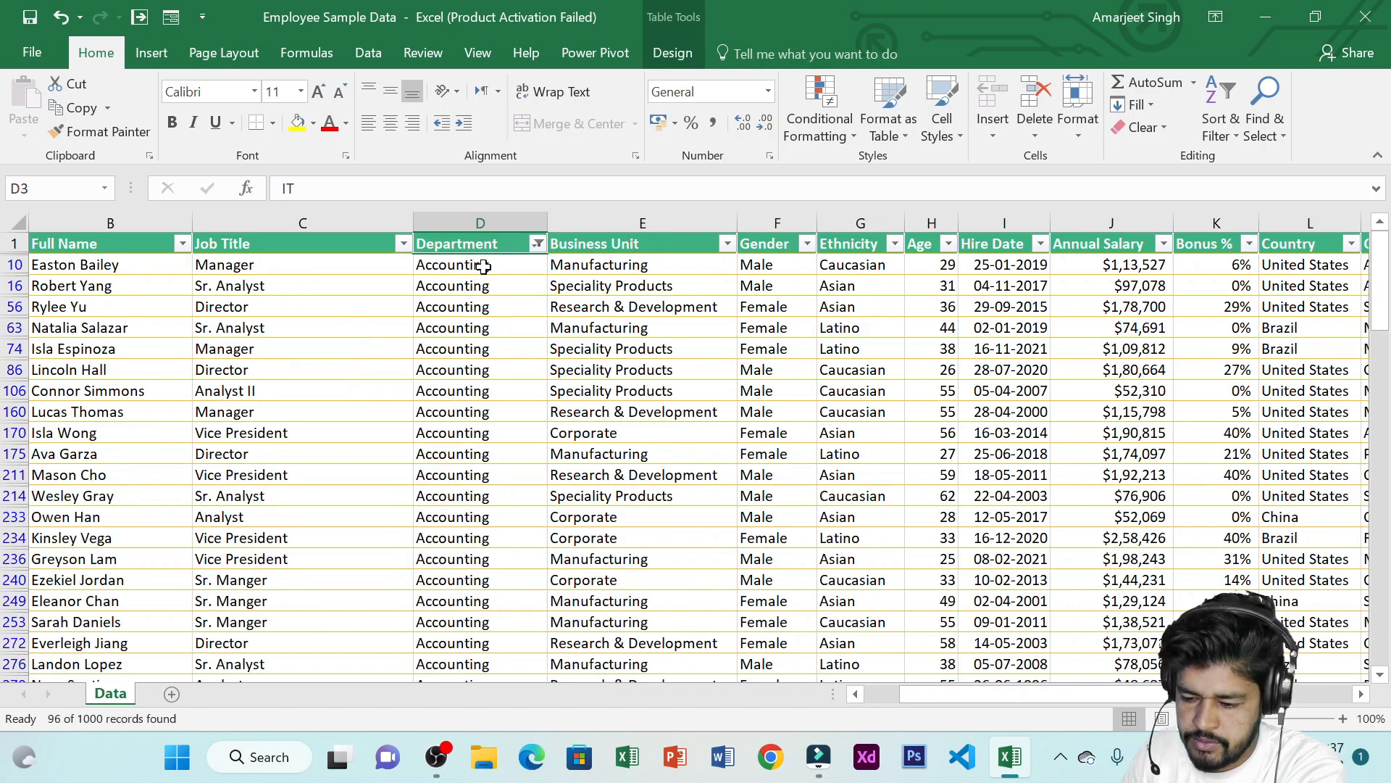
Change the Department filter to show only Finance instead of Accounting
left_click_drag(483, 267, 451, 517)
scroll(450, 384, "down", 2)
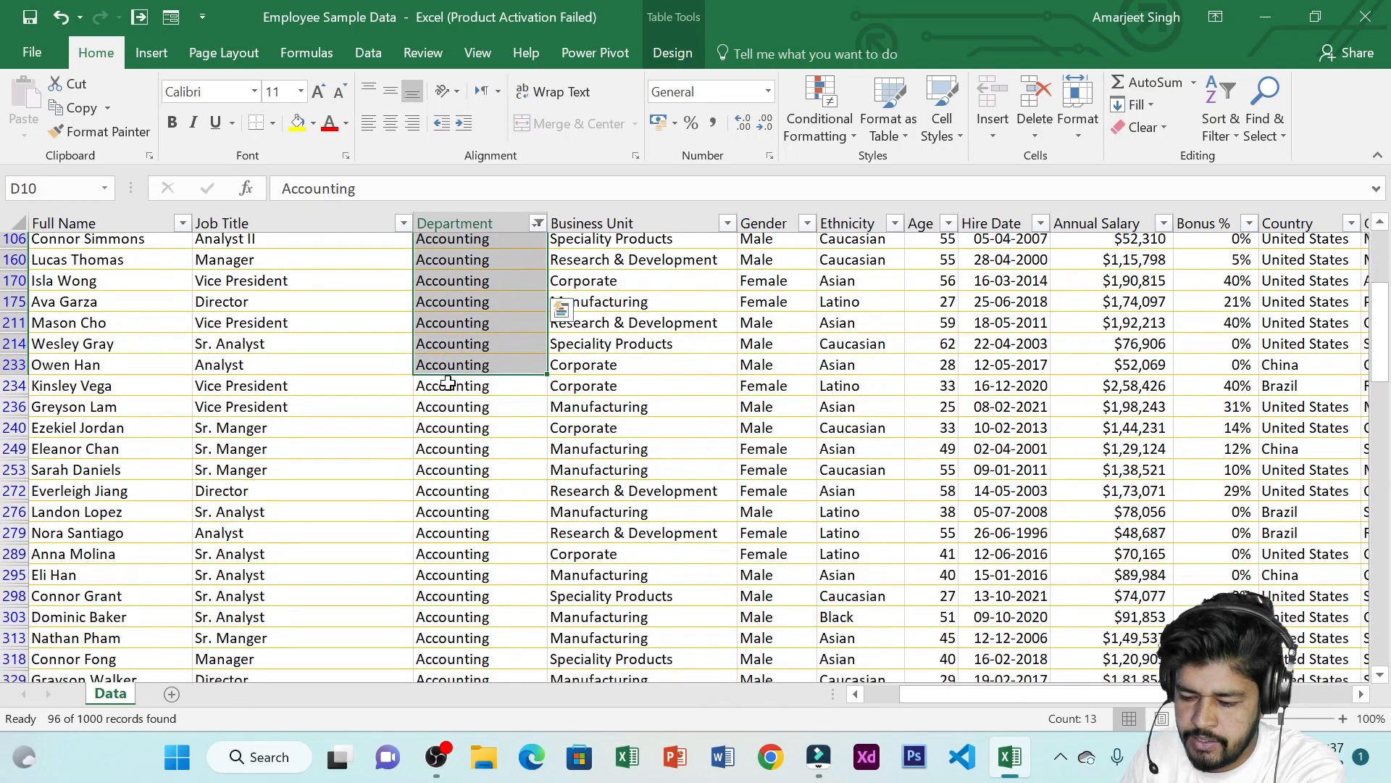
scroll(448, 383, "down", 10)
left_click_drag(1384, 460, 1375, 250)
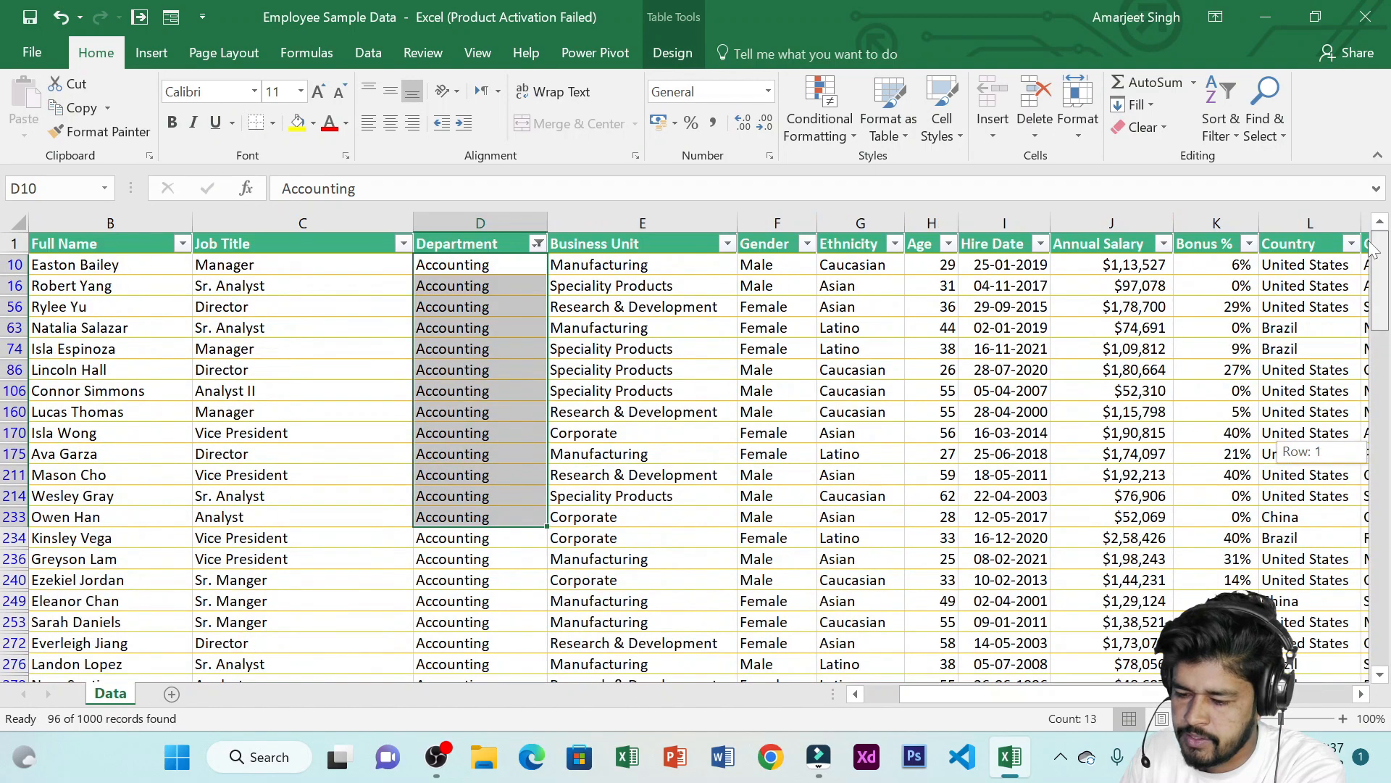
left_click(539, 246)
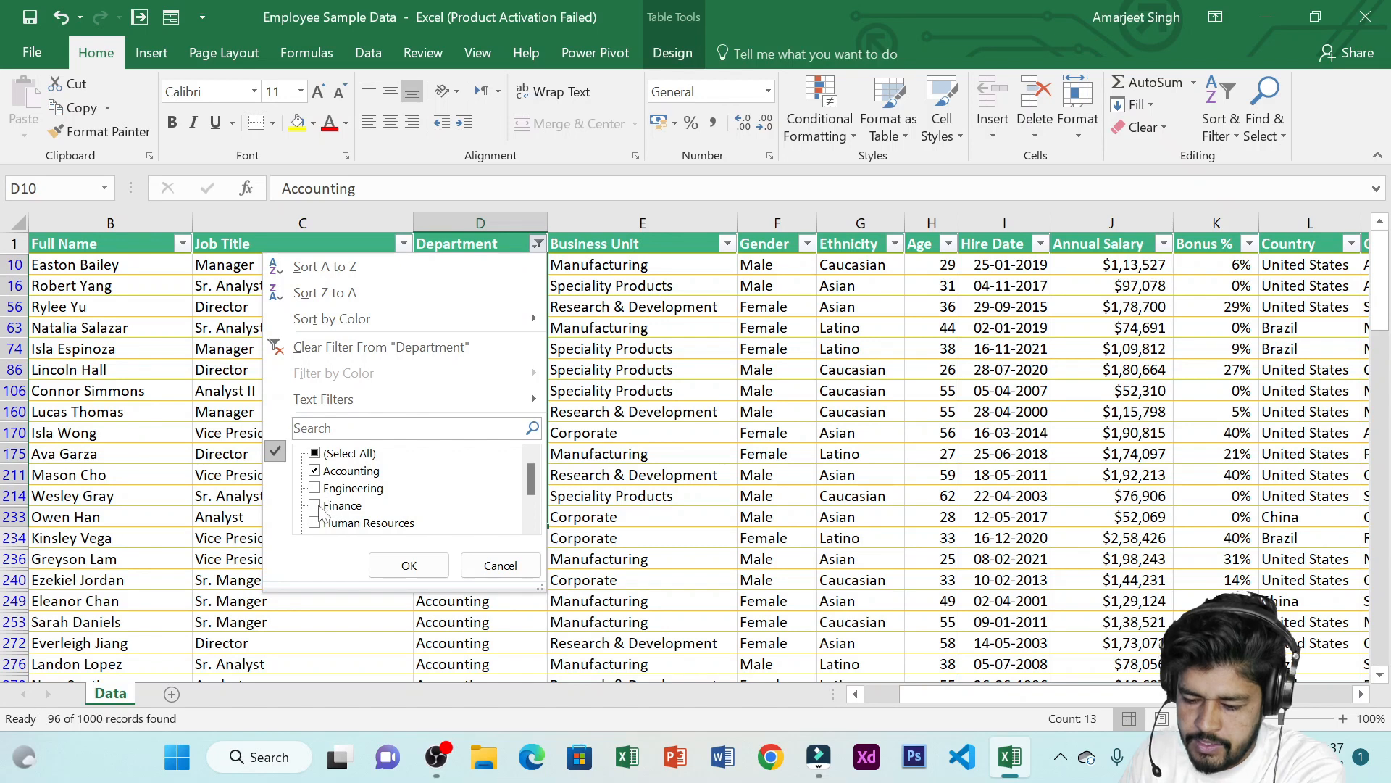
left_click(316, 471)
left_click(316, 505)
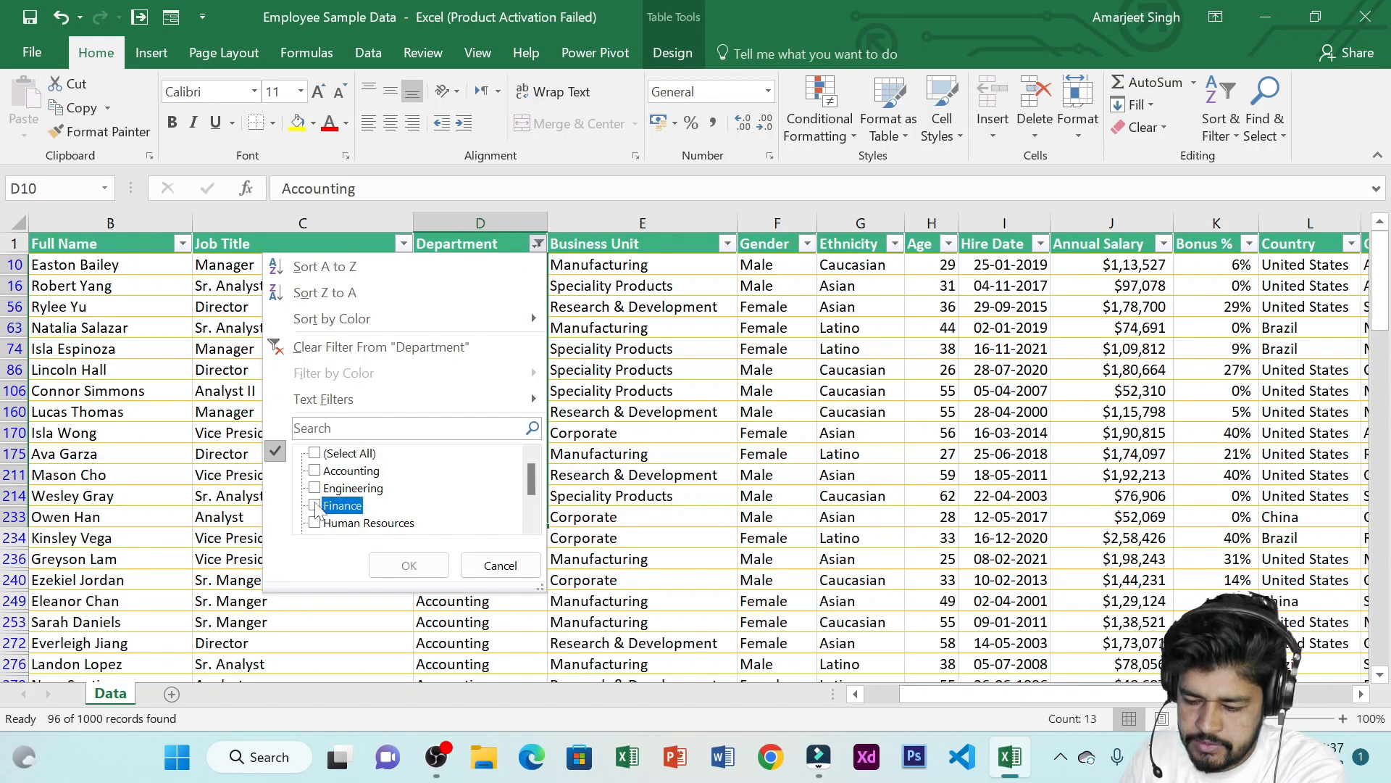
left_click(411, 565)
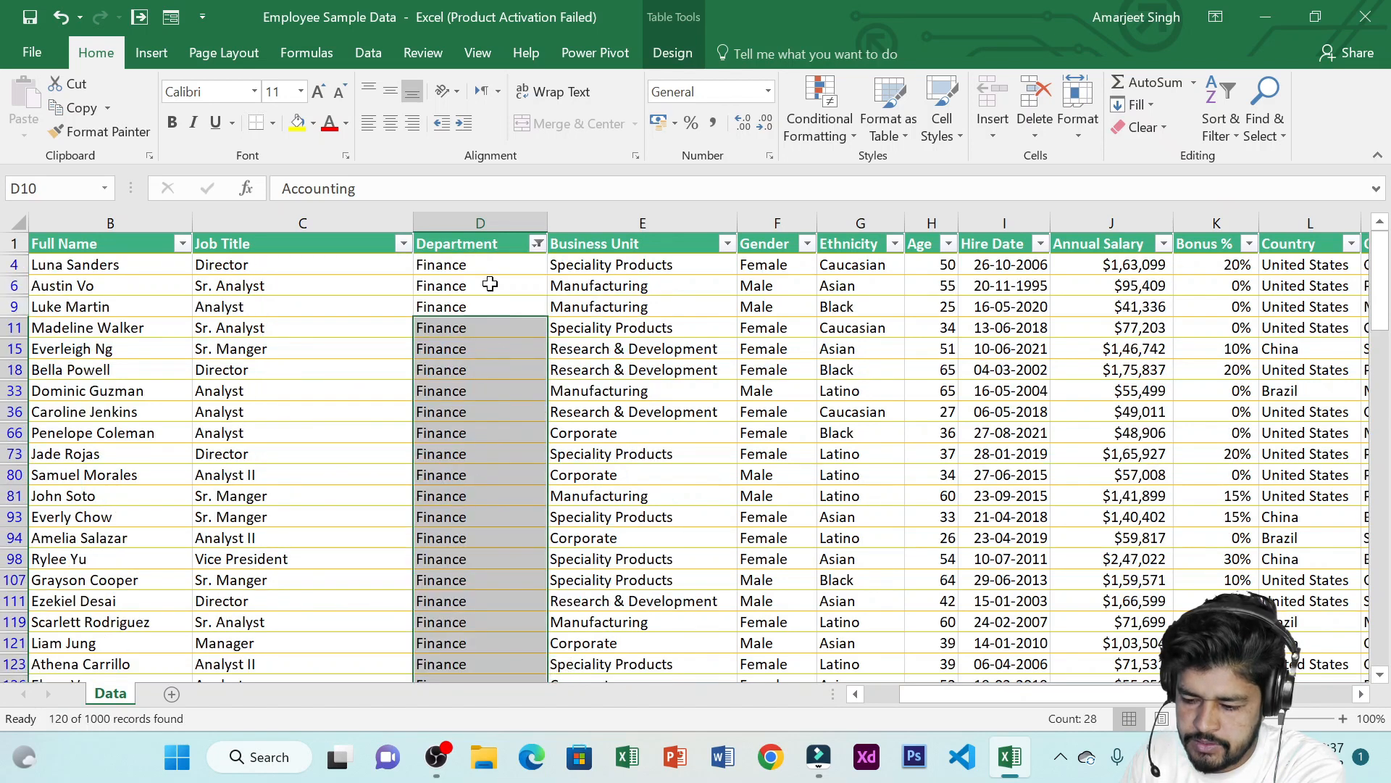
Change the Department filter to show only IT instead of Finance
left_click(479, 263)
left_click_drag(479, 262, 464, 559)
scroll(485, 370, "down", 1)
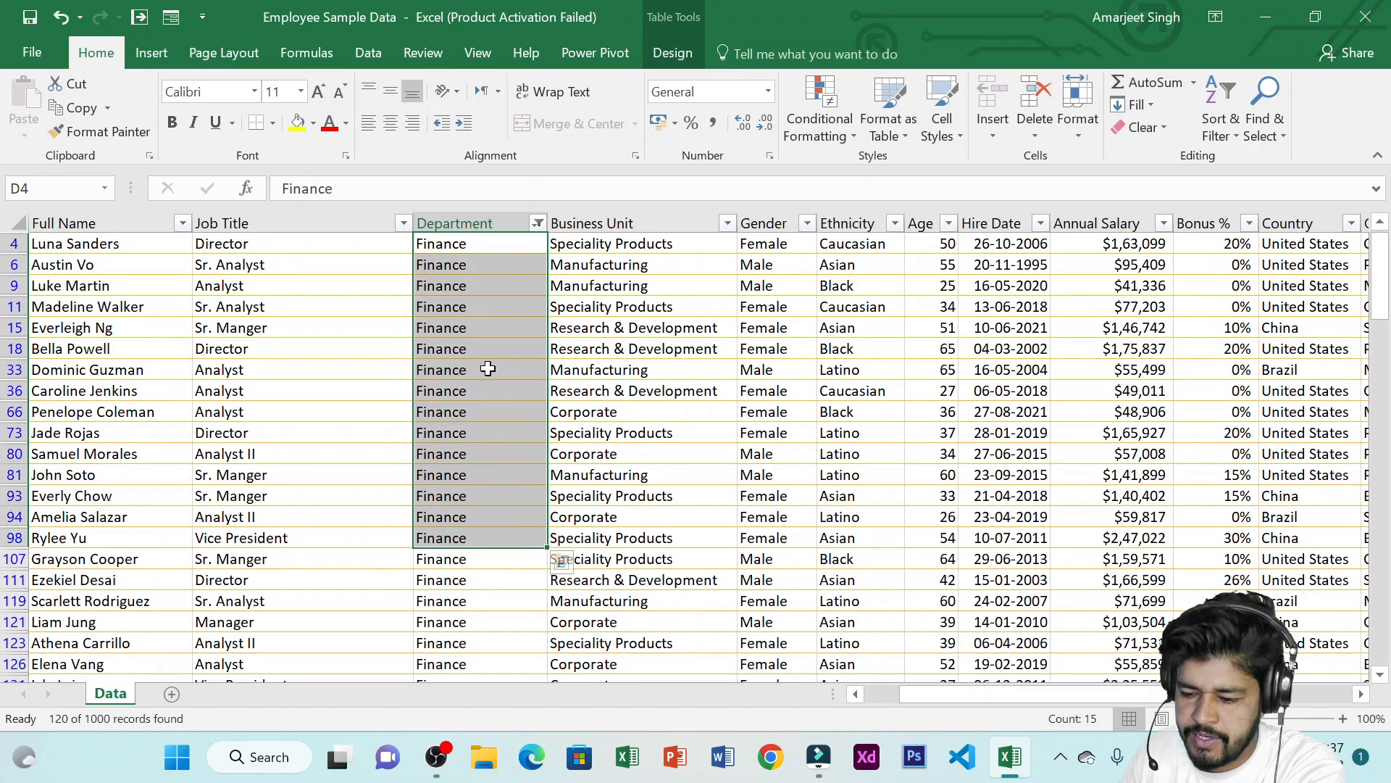
scroll(486, 366, "down", 3)
scroll(481, 362, "up", 3)
left_click(537, 243)
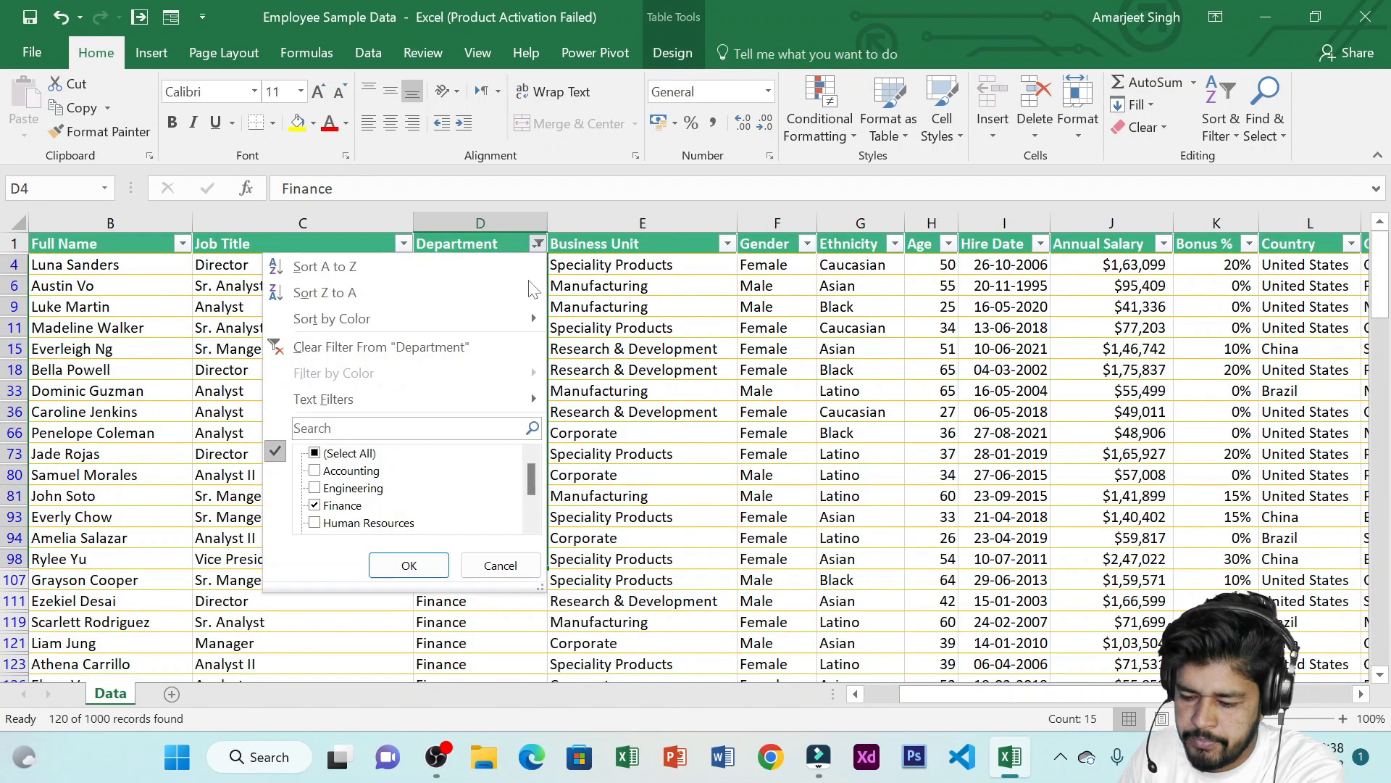
scroll(377, 525, "down", 1)
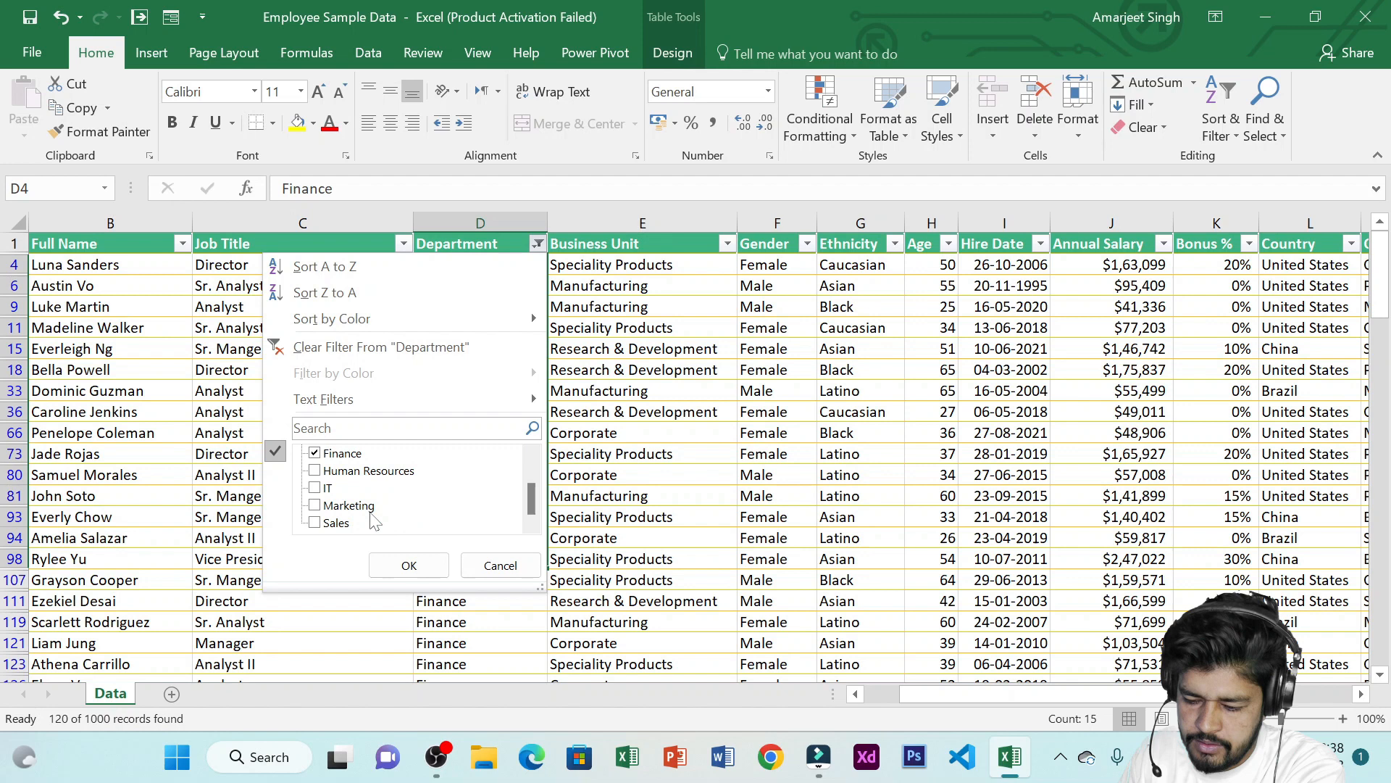
scroll(335, 511, "up", 1)
left_click(333, 505)
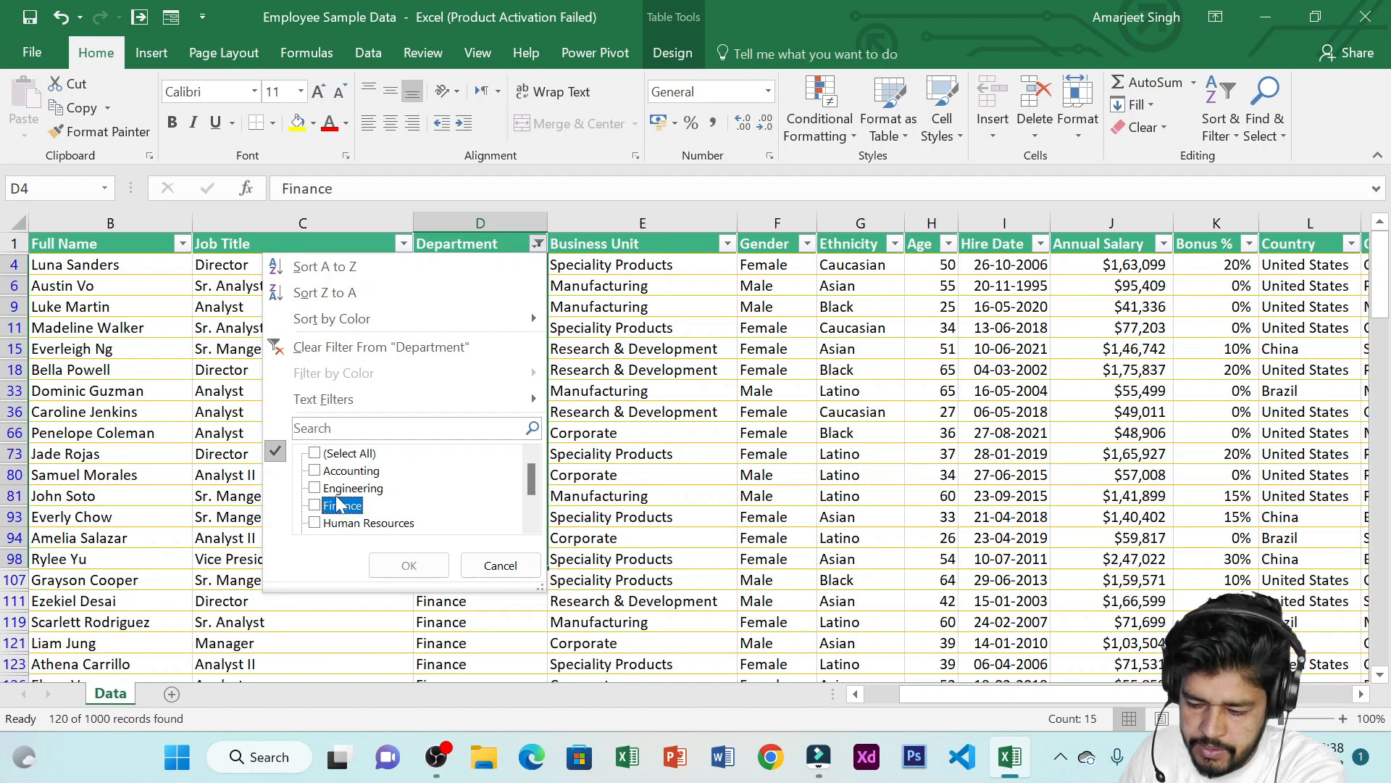
scroll(330, 511, "down", 1)
left_click(316, 488)
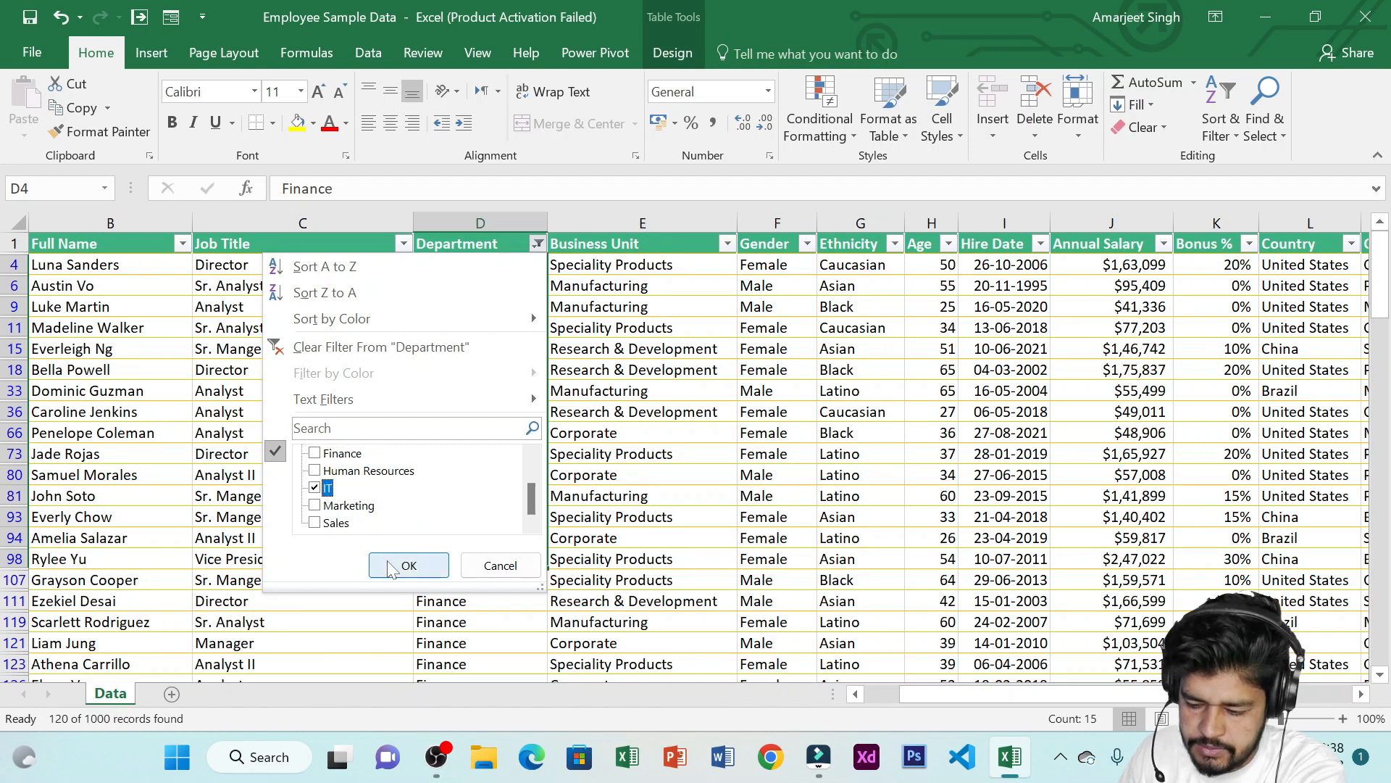
left_click(405, 566)
Add a Business Unit filter showing only Corporate rows
left_click_drag(493, 285, 481, 472)
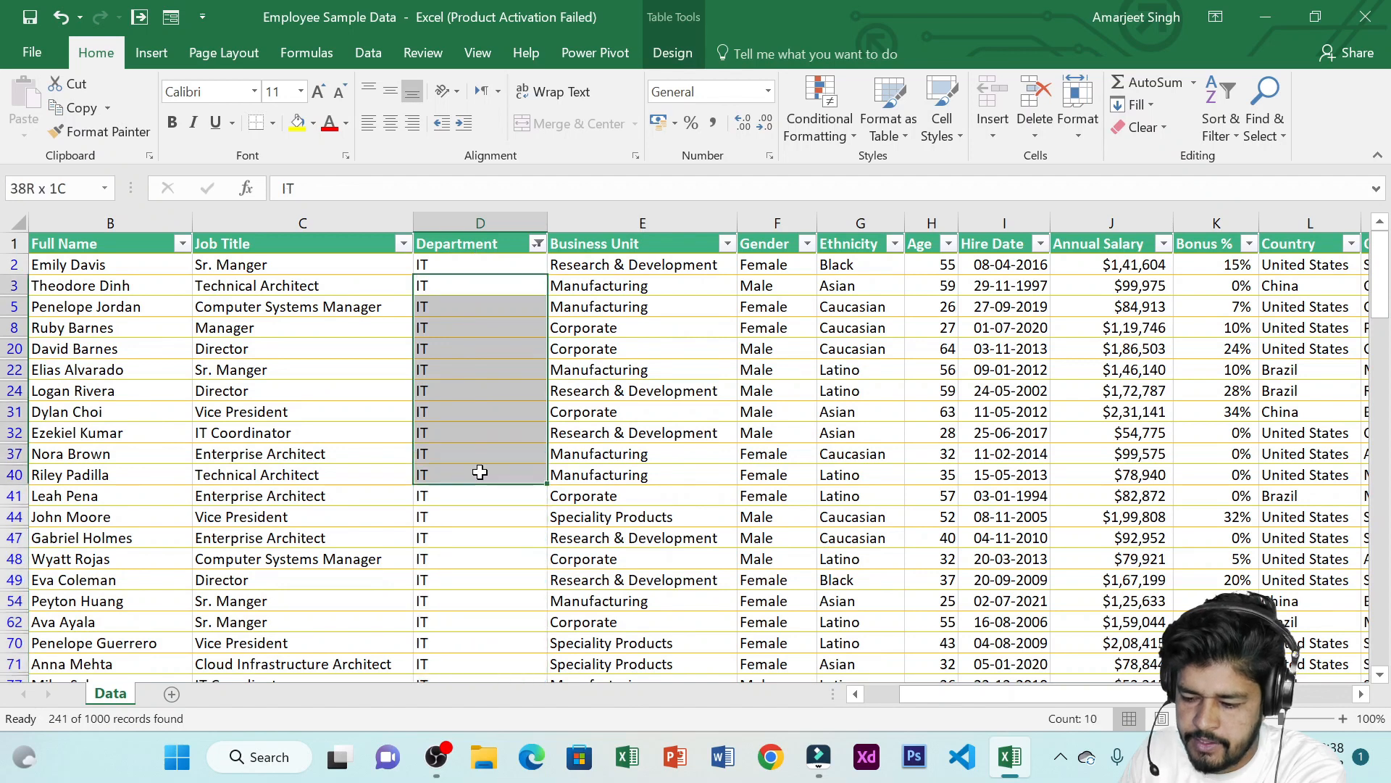
key("ctrl+v")
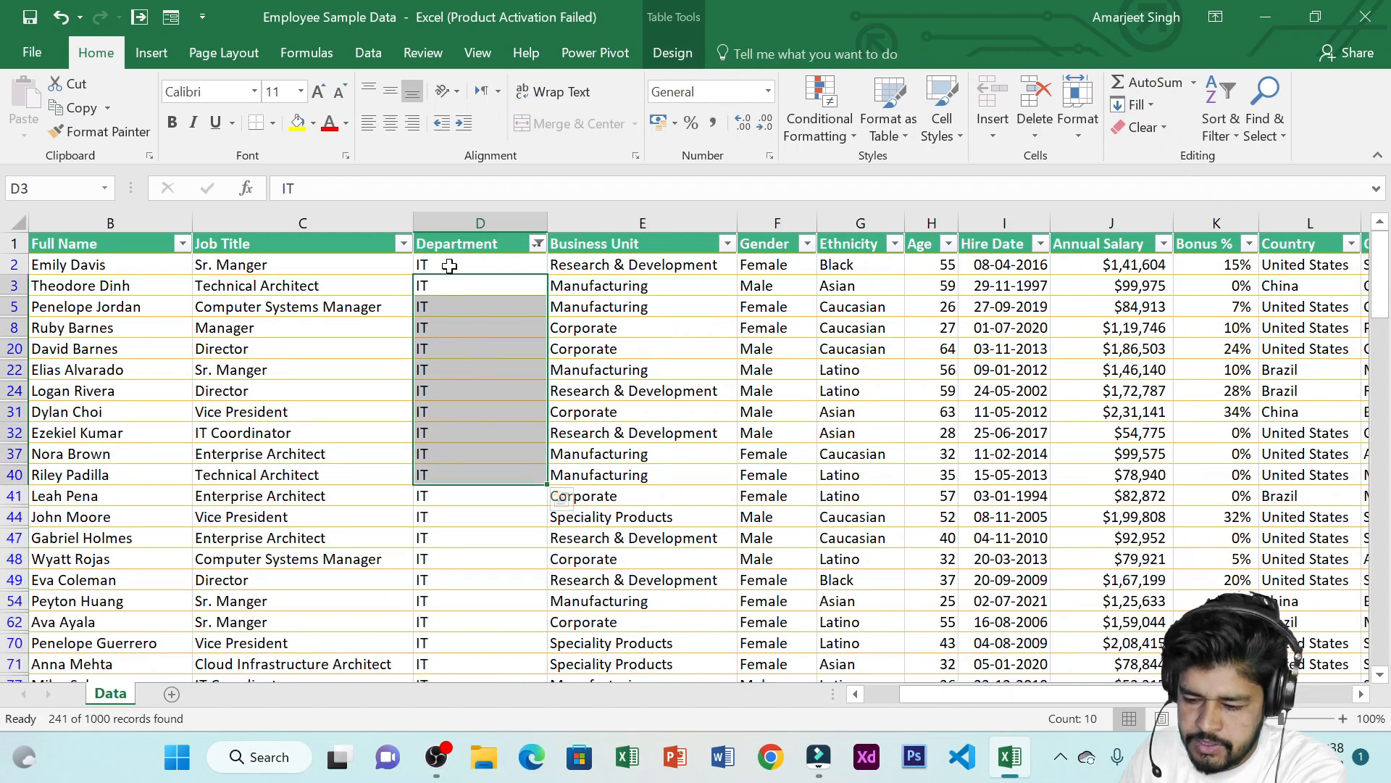
left_click_drag(450, 264, 471, 314)
left_click(727, 245)
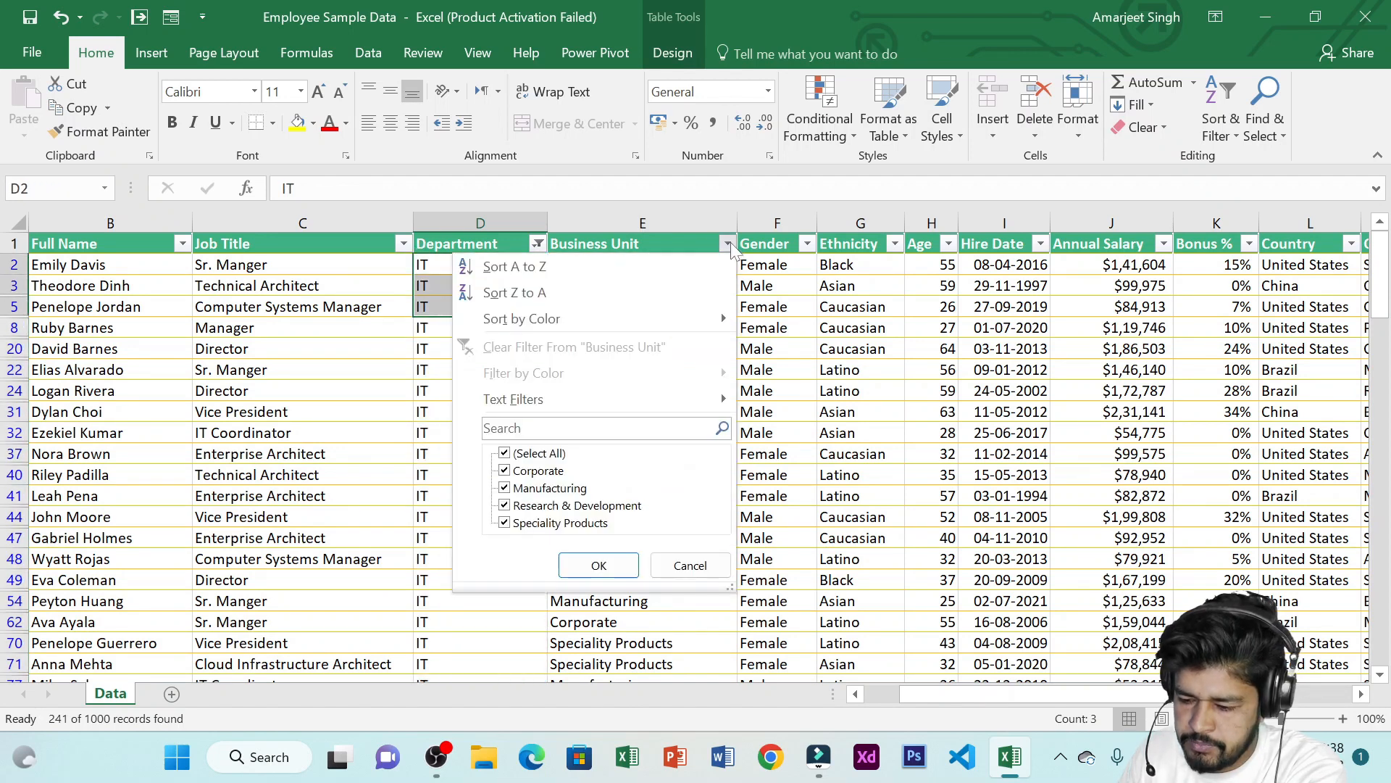
left_click(530, 454)
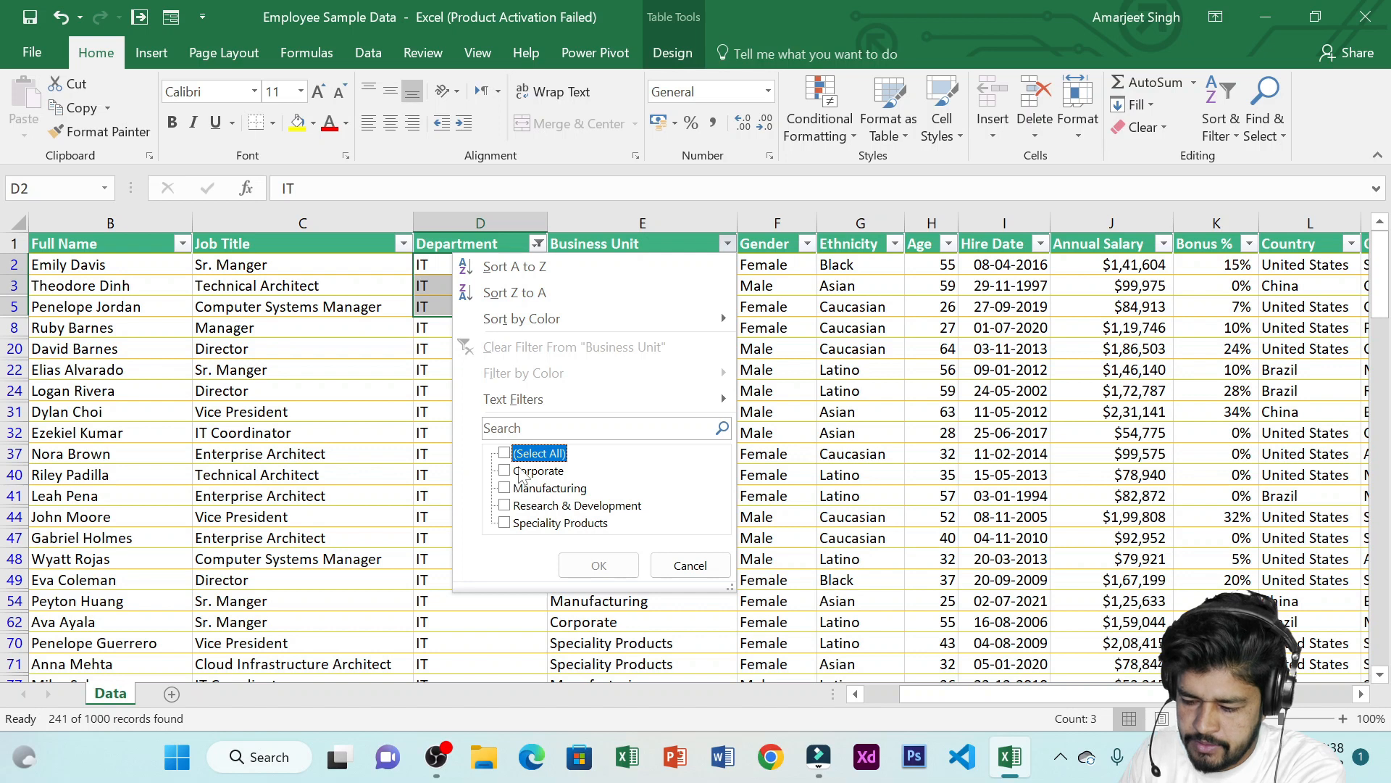
left_click(505, 471)
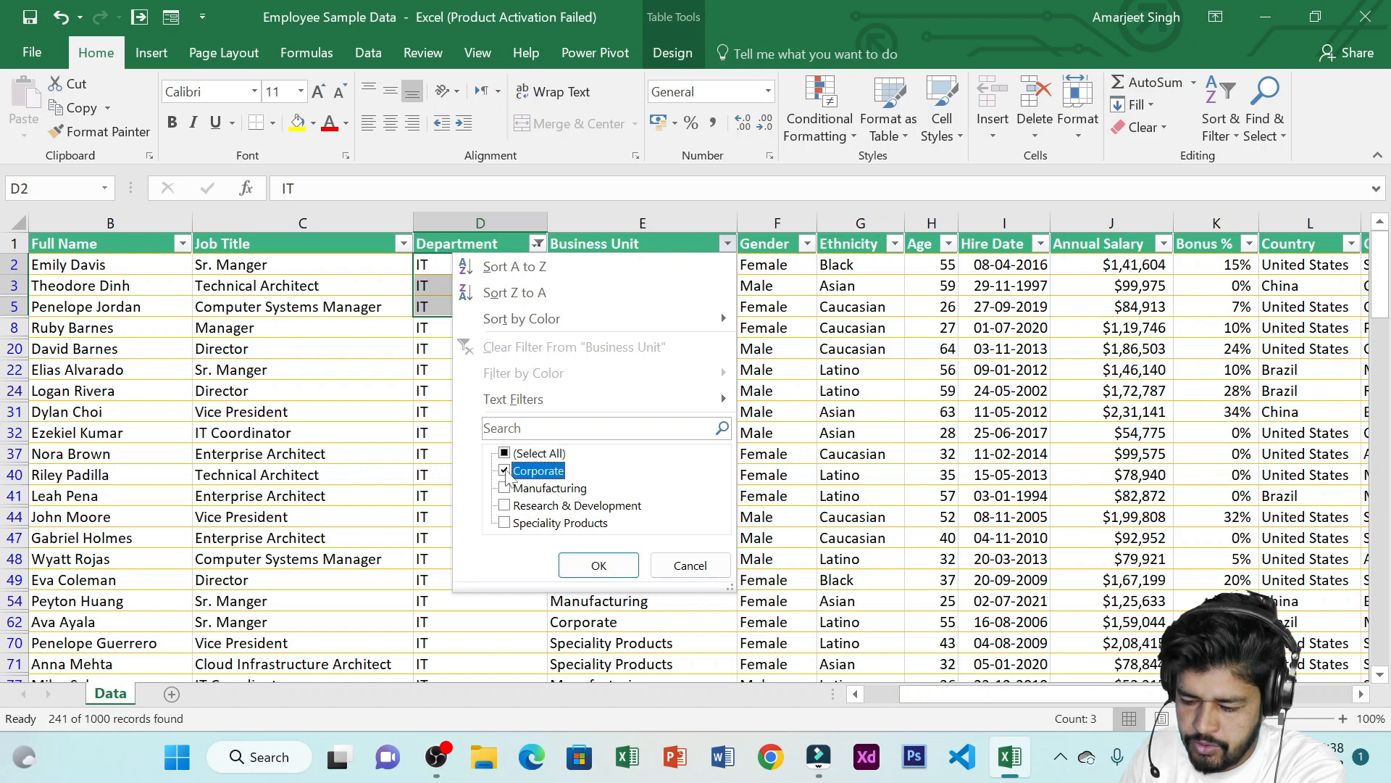
left_click(598, 566)
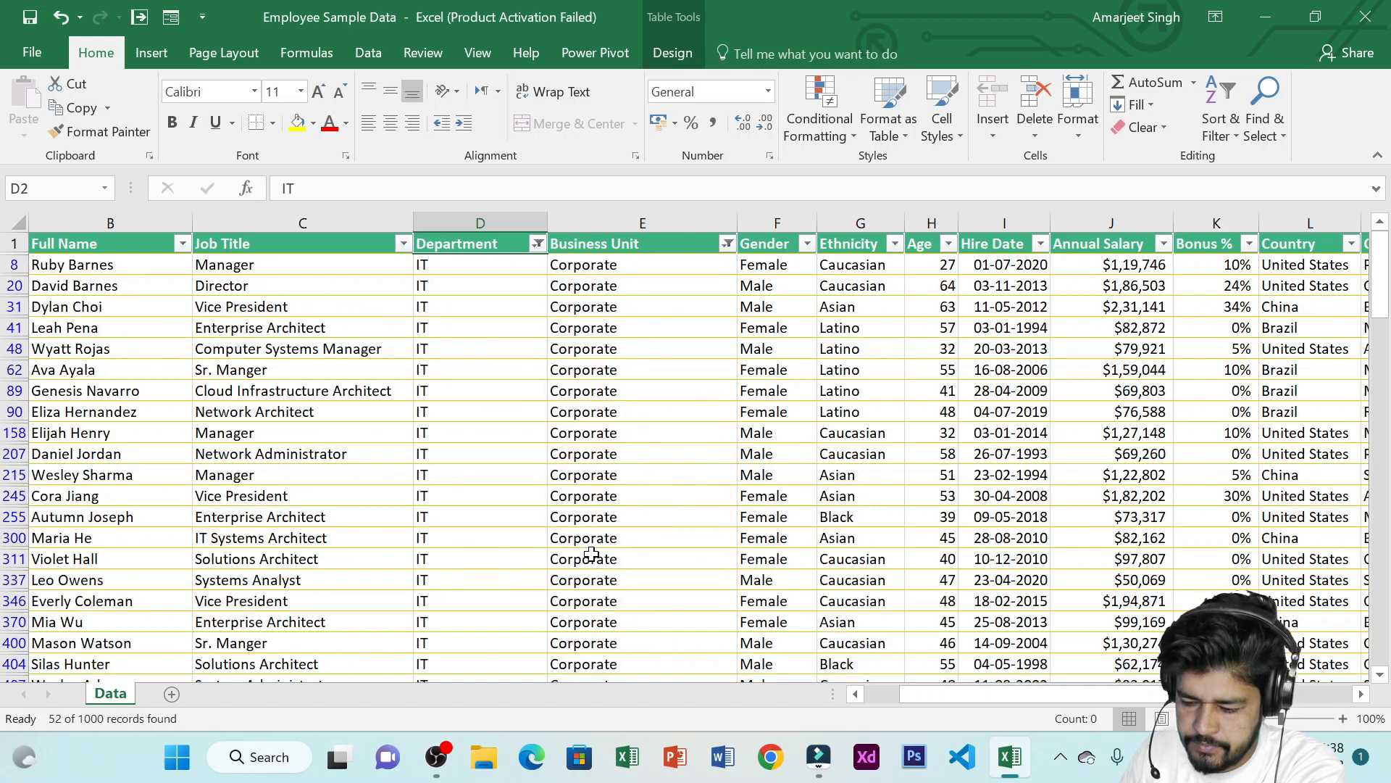
Add a Gender filter showing only Female employees
left_click_drag(449, 267, 445, 365)
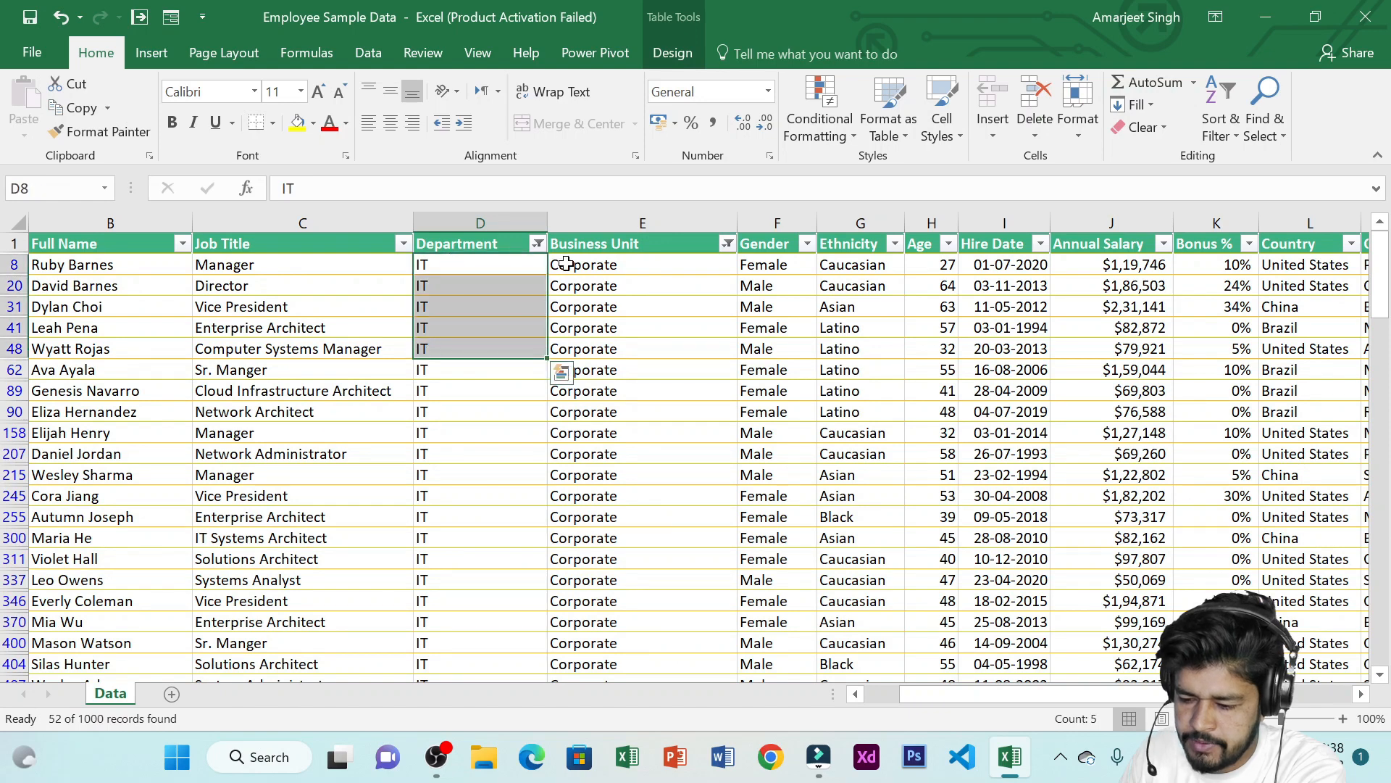
left_click_drag(598, 267, 637, 472)
scroll(640, 431, "down", 6)
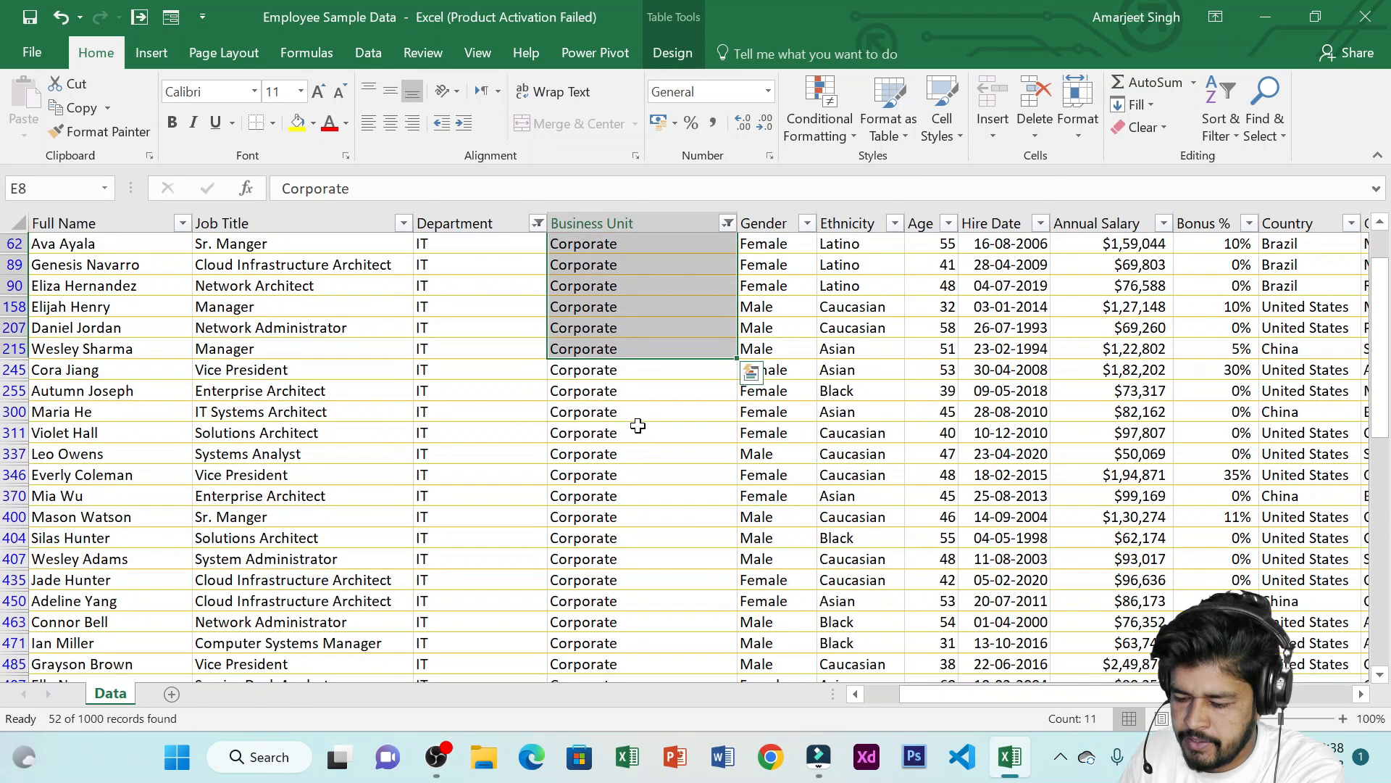
scroll(631, 419, "up", 6)
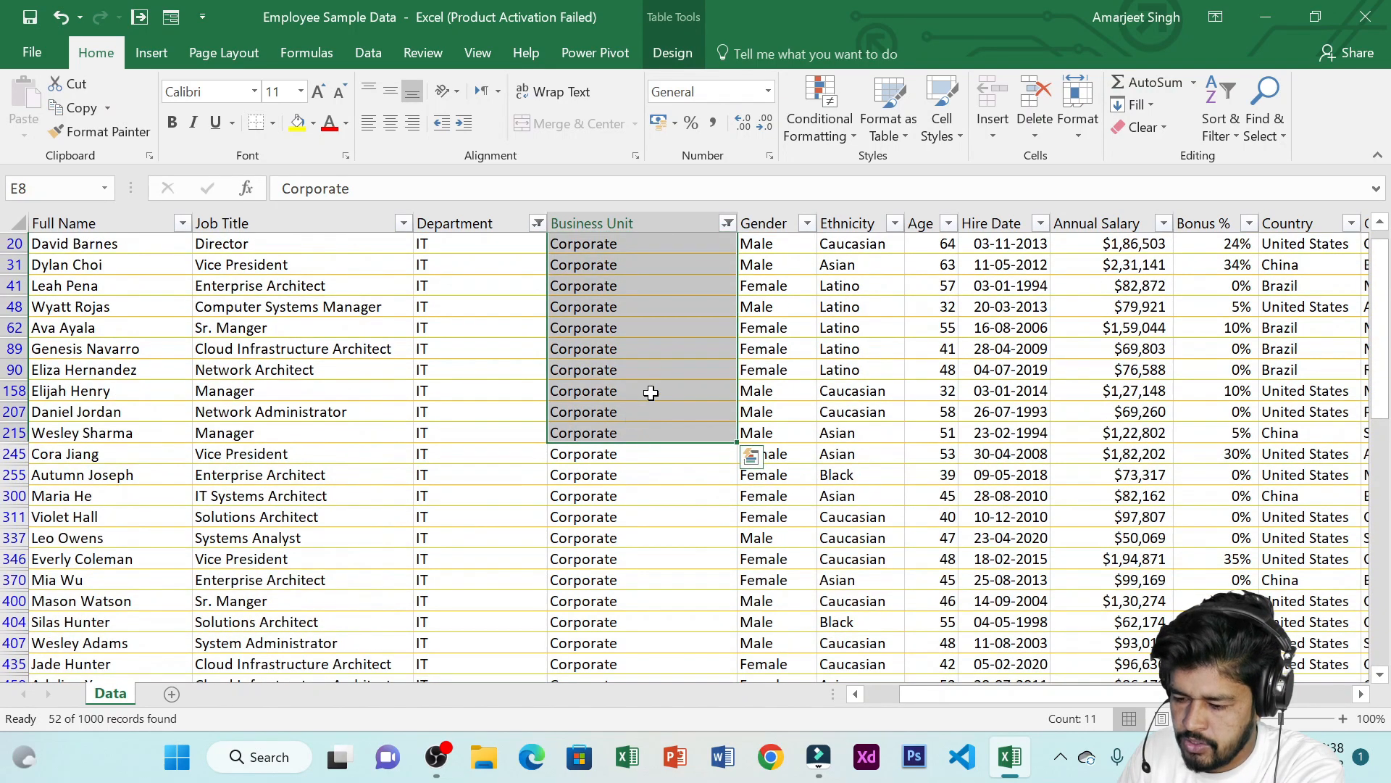
left_click(807, 224)
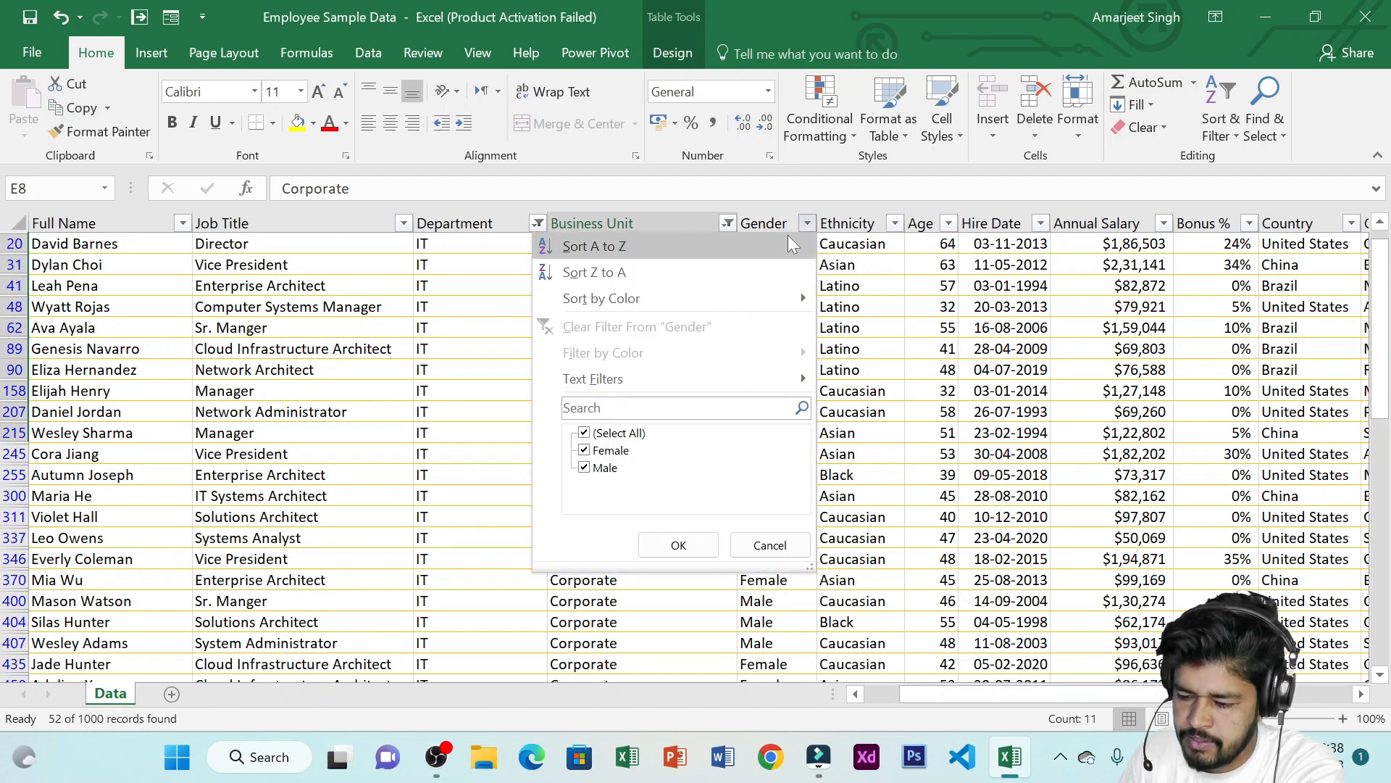
left_click(585, 434)
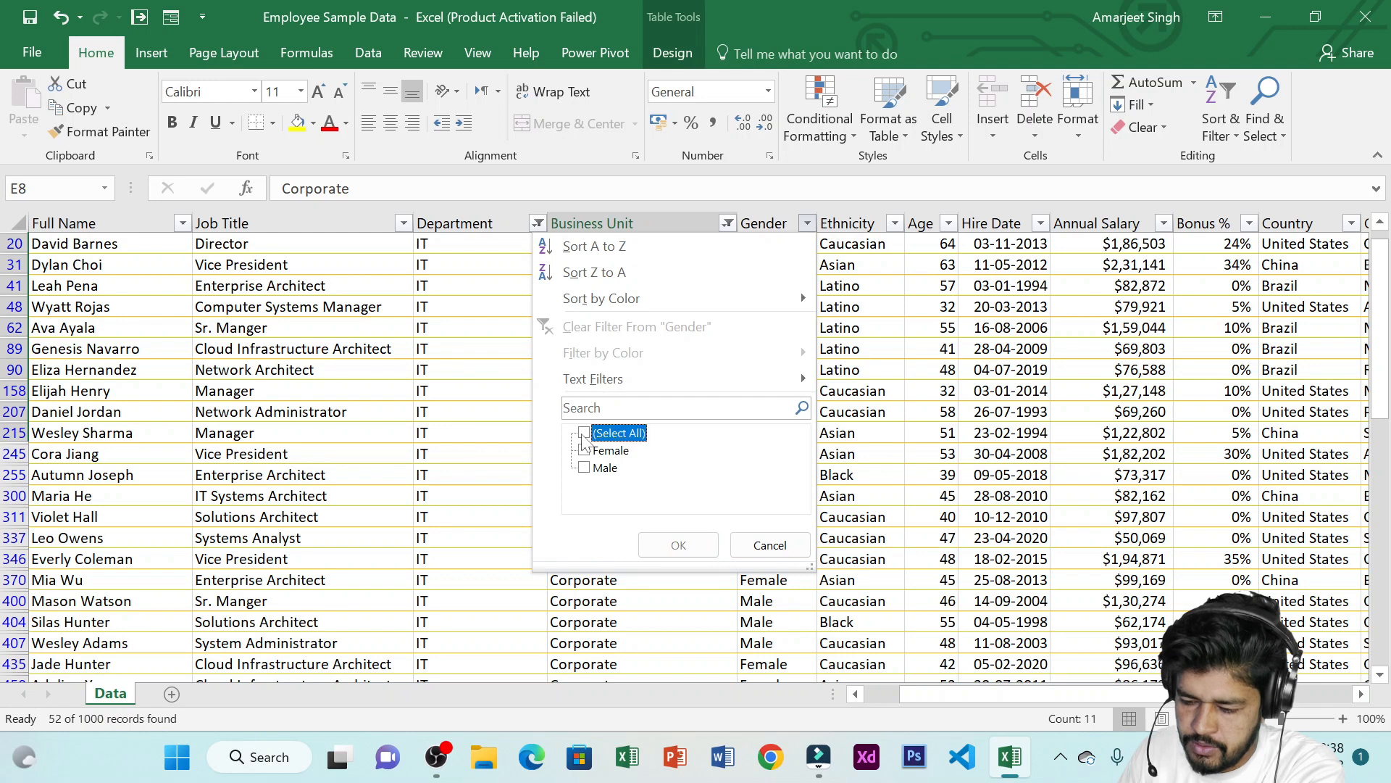
left_click(584, 451)
left_click(679, 545)
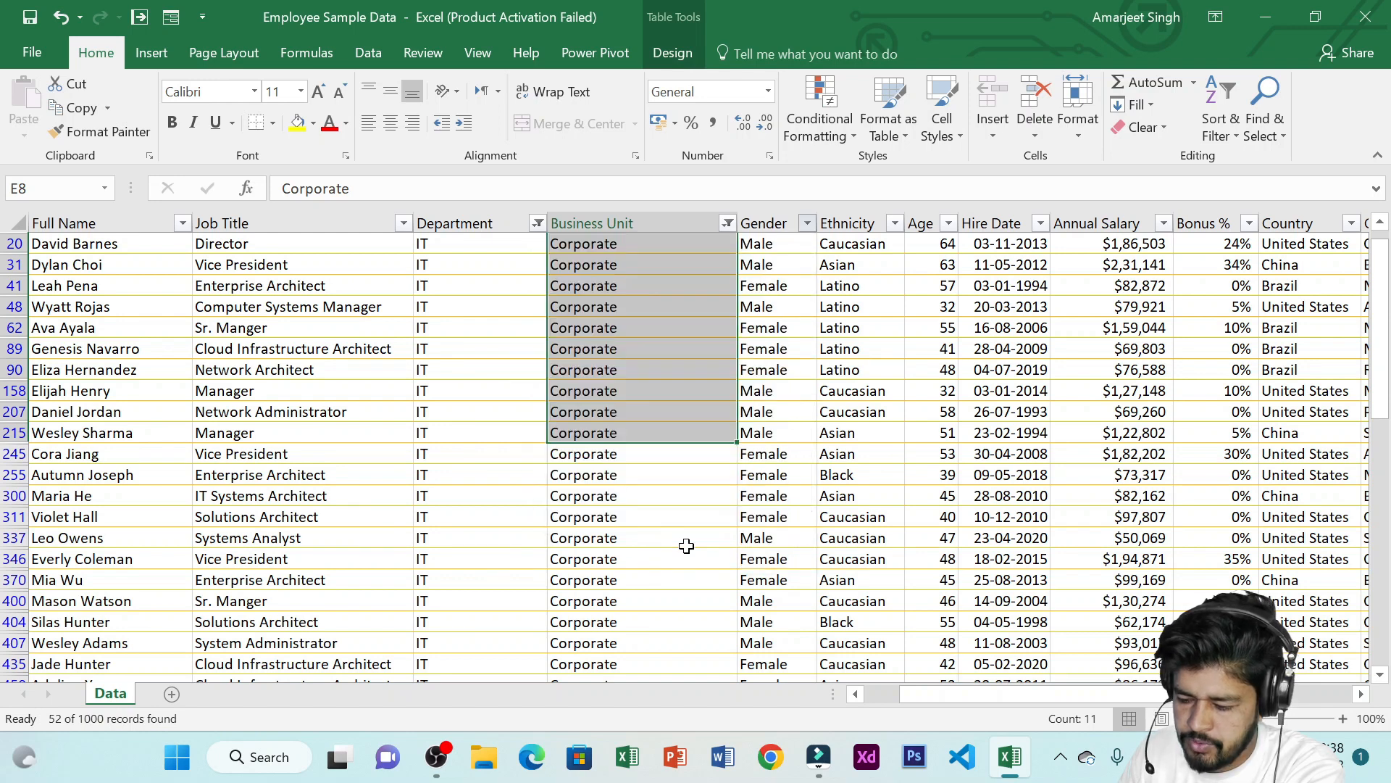
Review the employee rows matching the combined Department, Business Unit and Gender filters
scroll(761, 334, "down", 3)
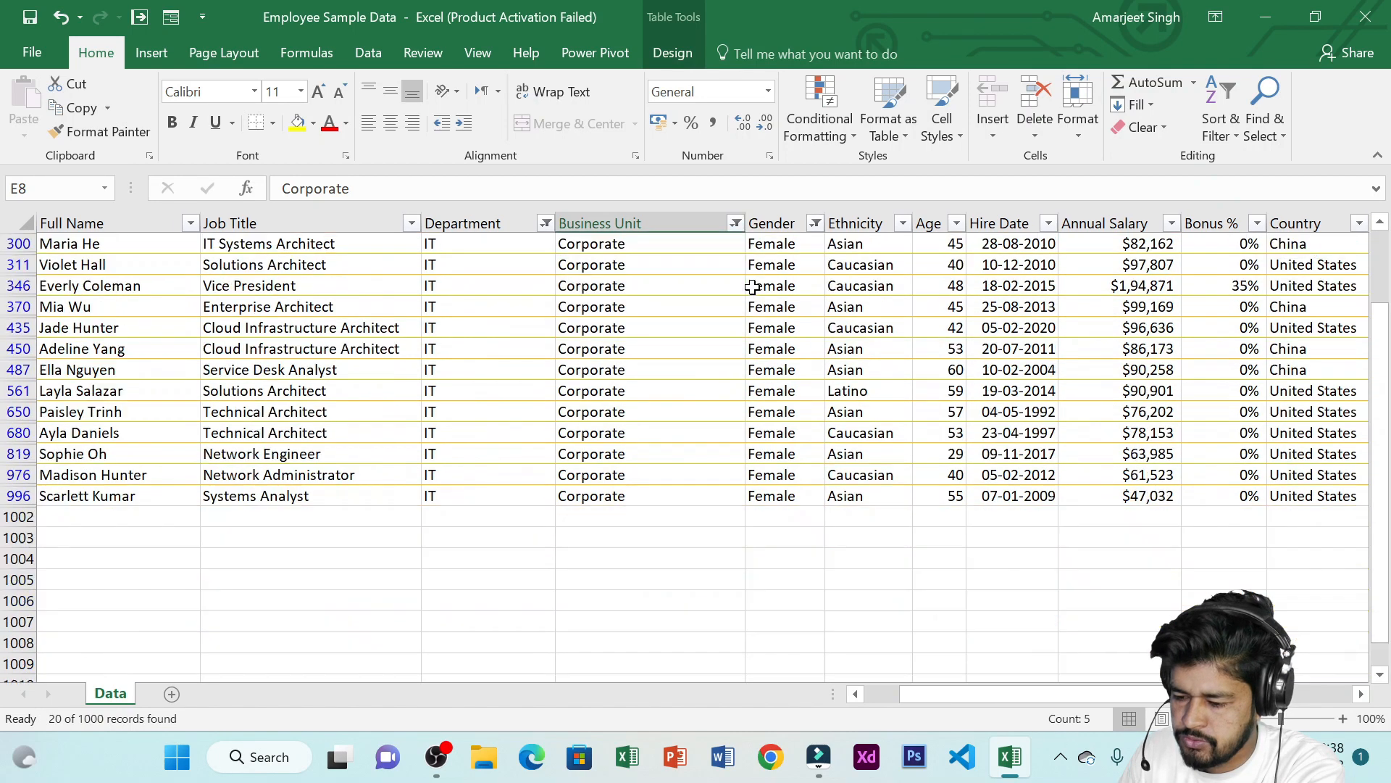
scroll(761, 334, "up", 4)
left_click_drag(454, 269, 466, 349)
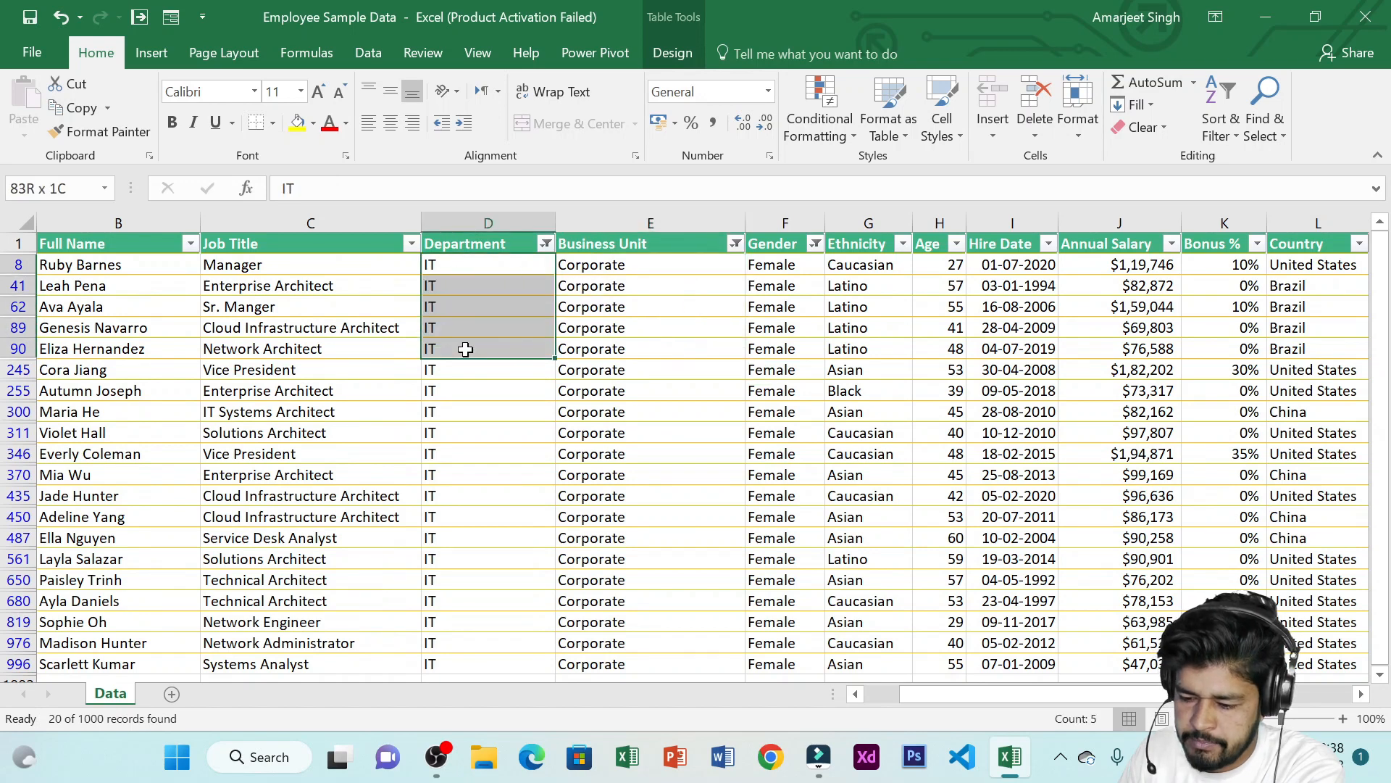
left_click_drag(649, 267, 647, 371)
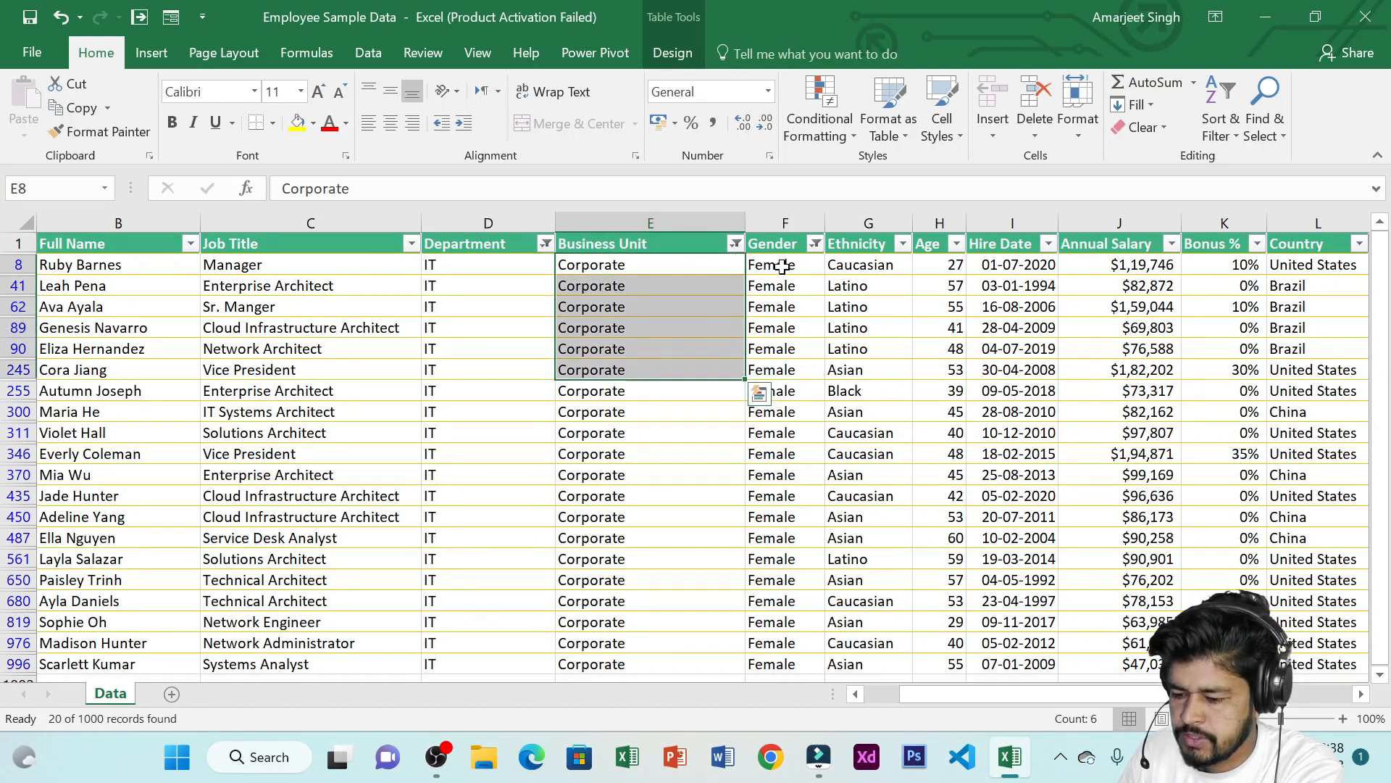
left_click_drag(775, 266, 792, 391)
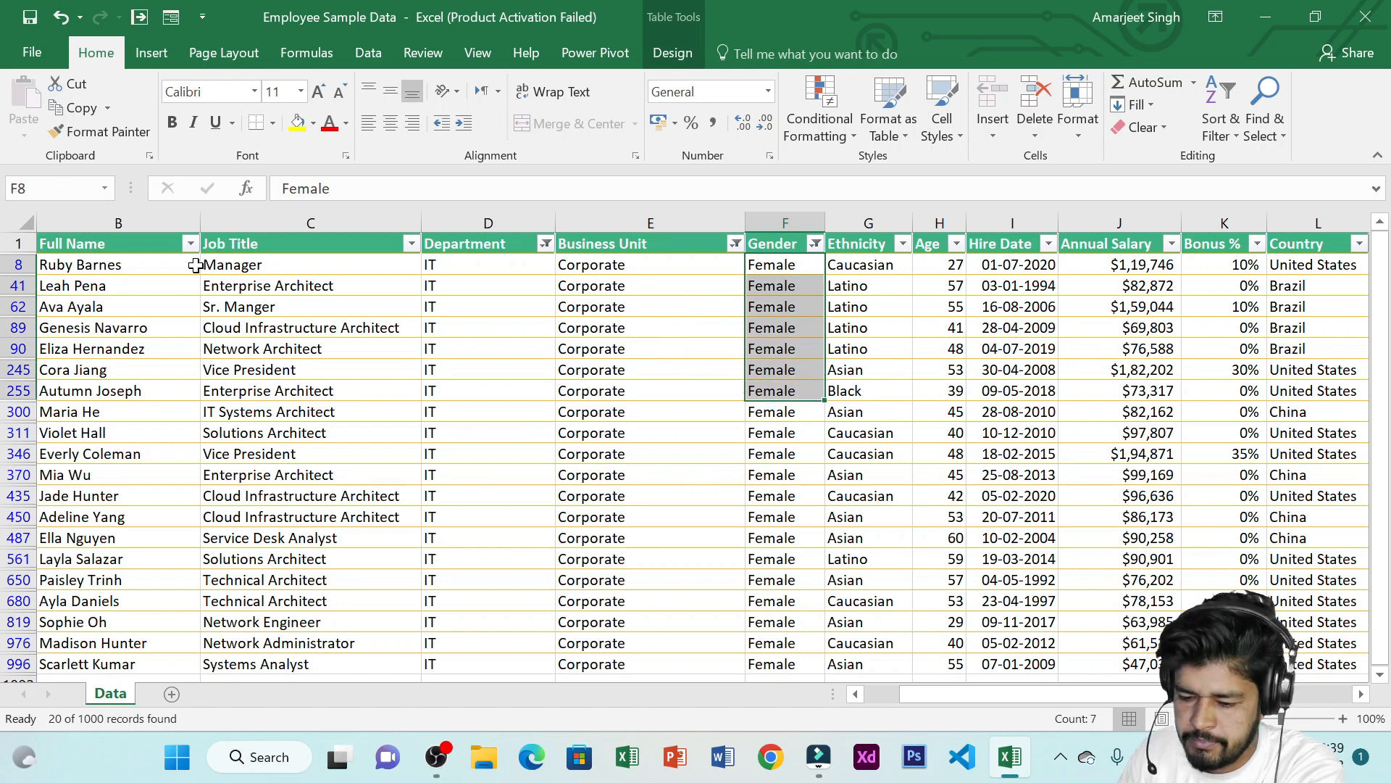
left_click_drag(145, 269, 406, 516)
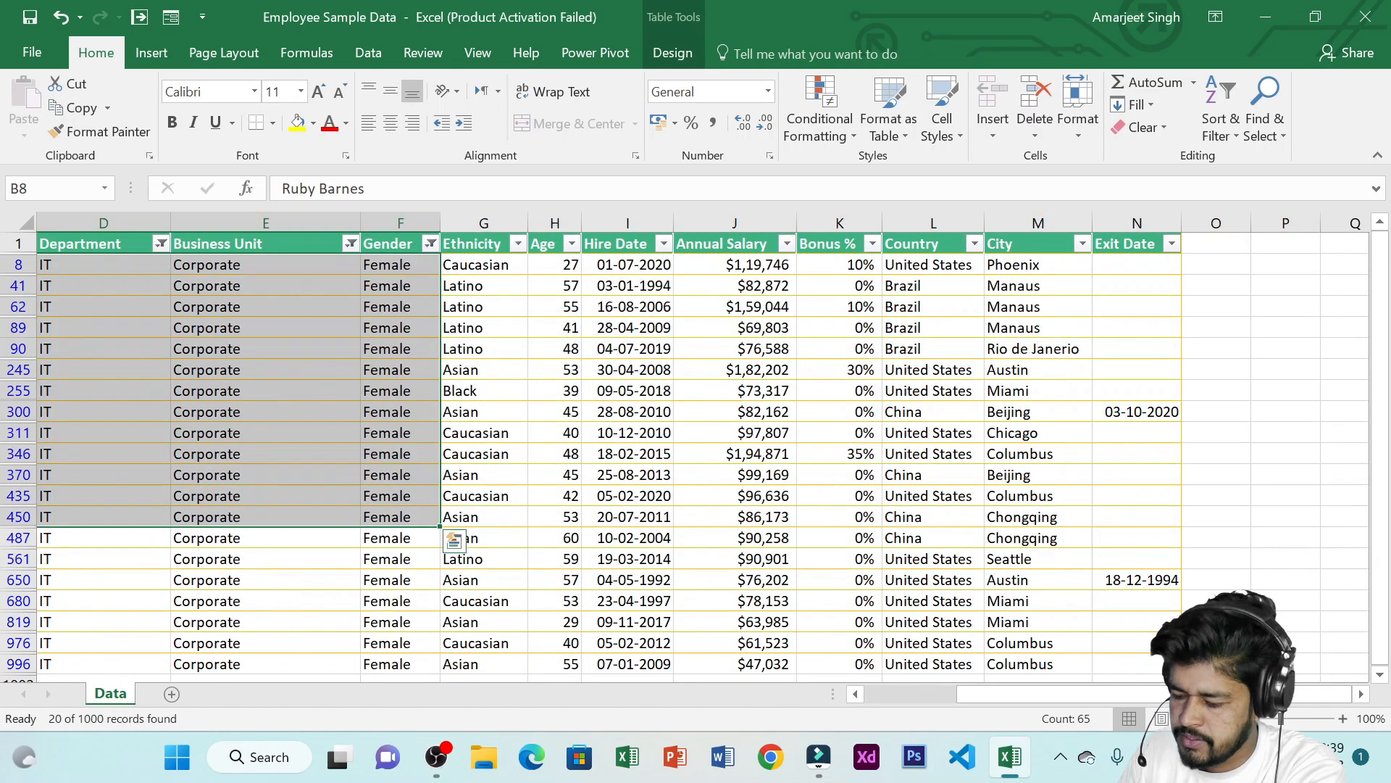
left_click_drag(1084, 694, 993, 694)
left_click(623, 409)
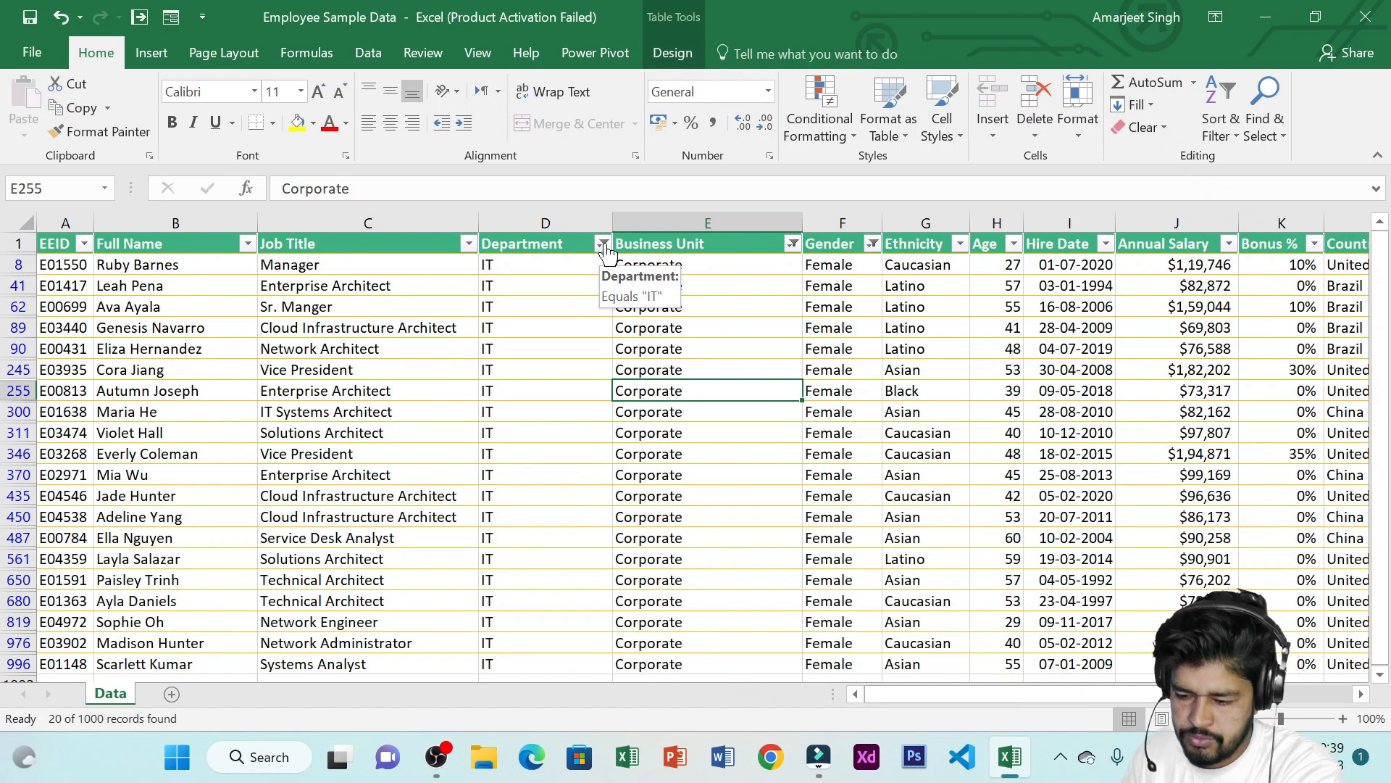
Undo the recent filters so all employee rows are shown again
left_click(603, 244)
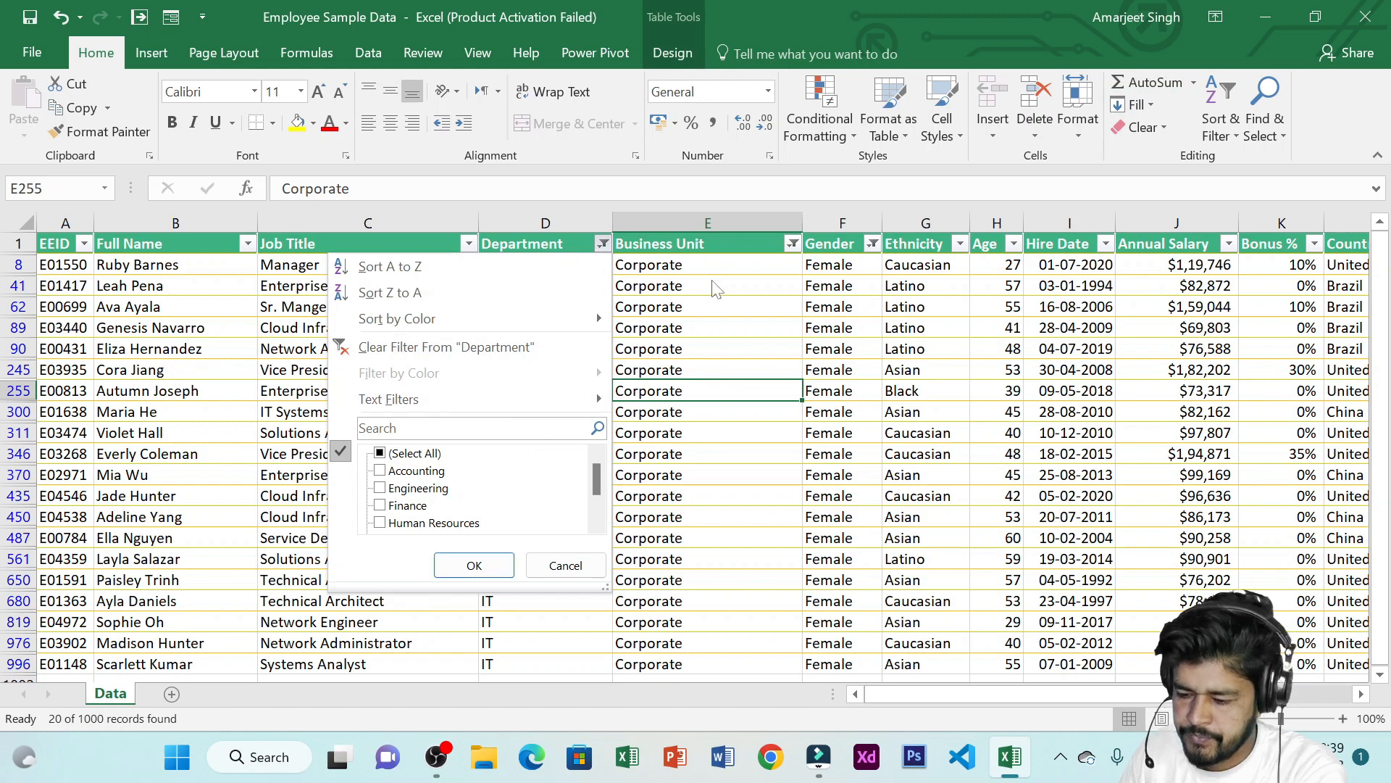
key("Escape")
key("ctrl+z")
key("ctrl+z")
key("ctrl+z")
key("ctrl+z")
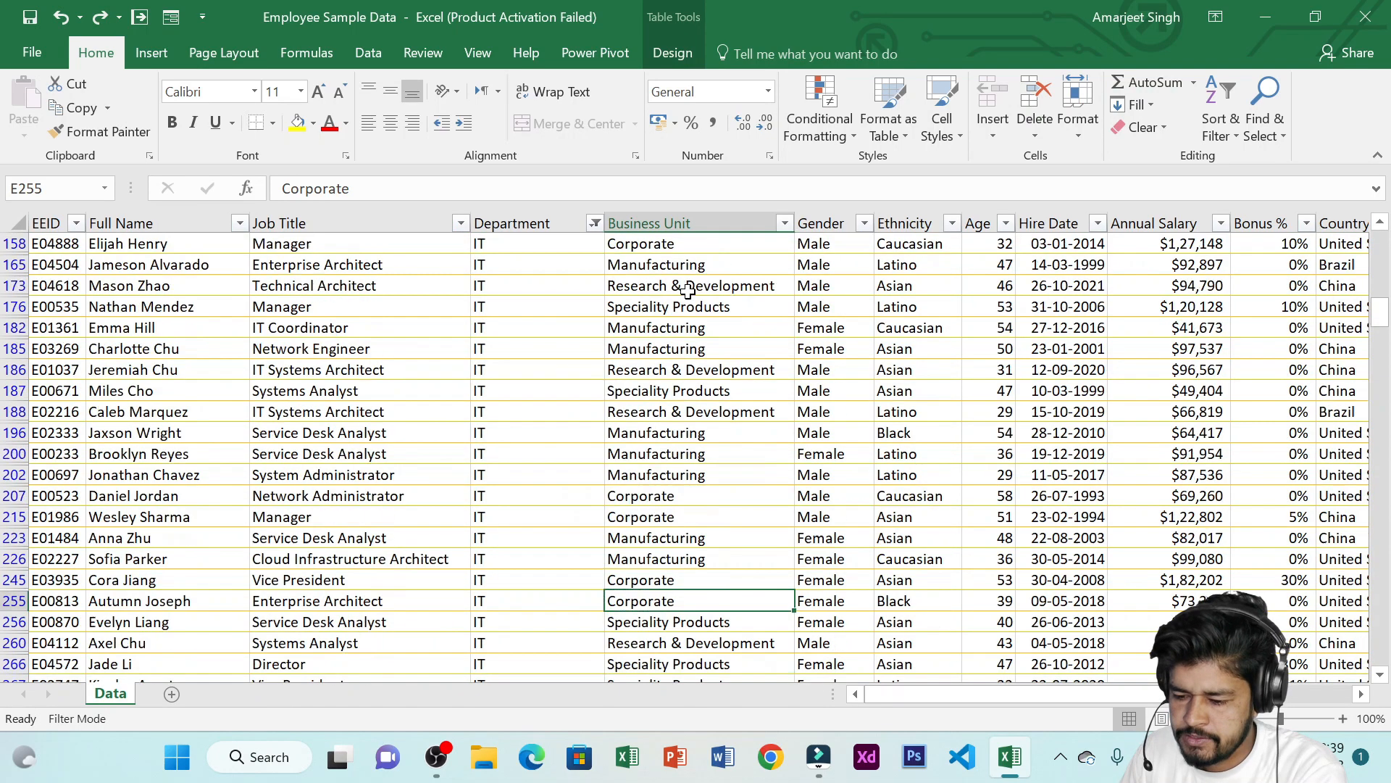
key("ctrl+z")
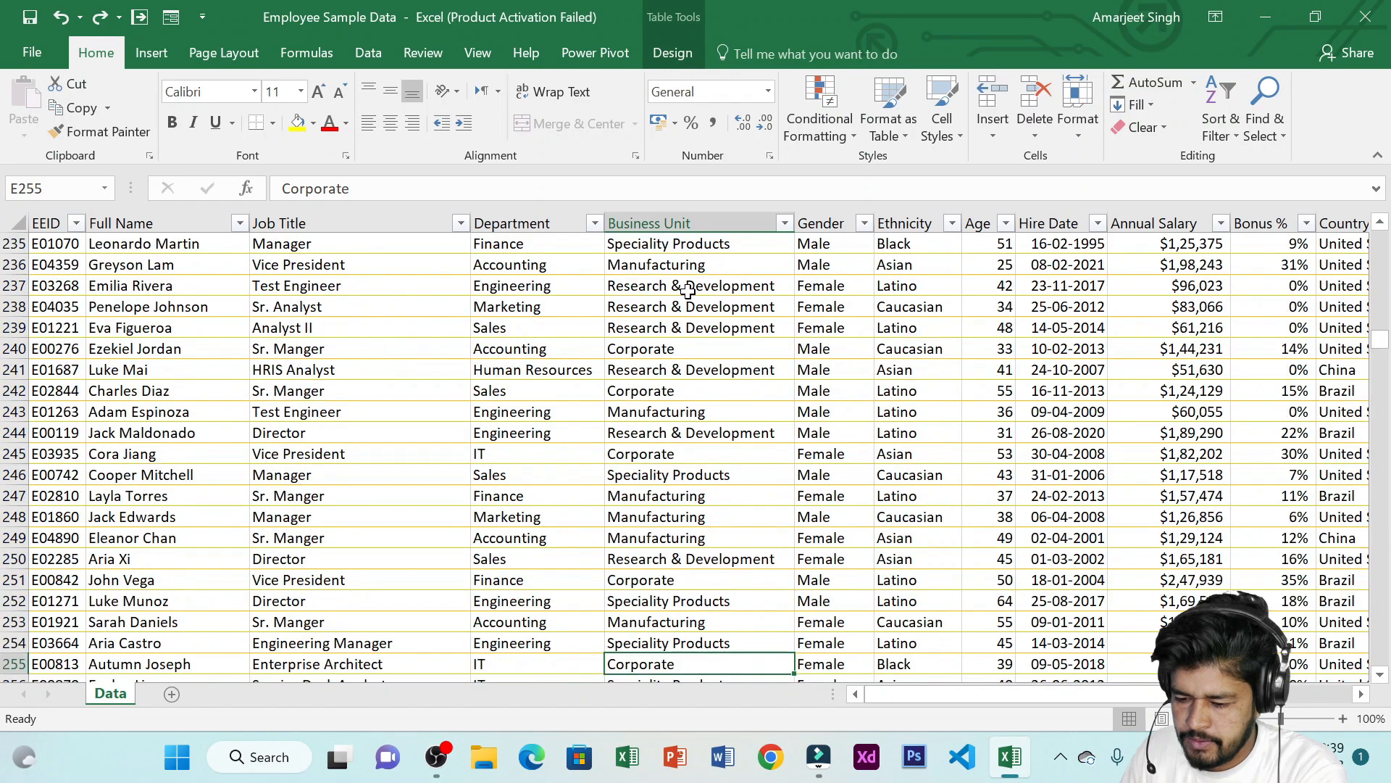
Apply a Department text filter that equals finance
scroll(622, 308, "up", 9)
scroll(613, 310, "up", 5)
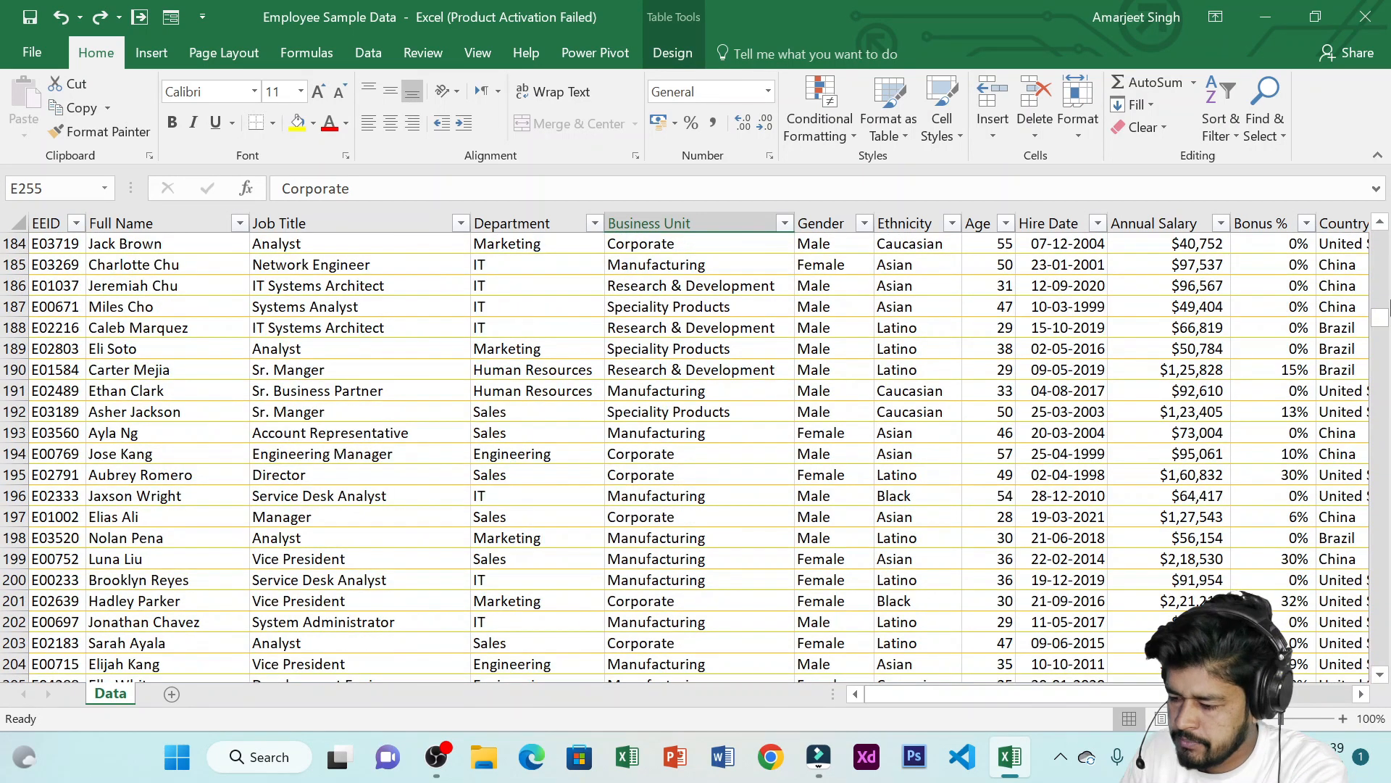
scroll(712, 255, "up", 20)
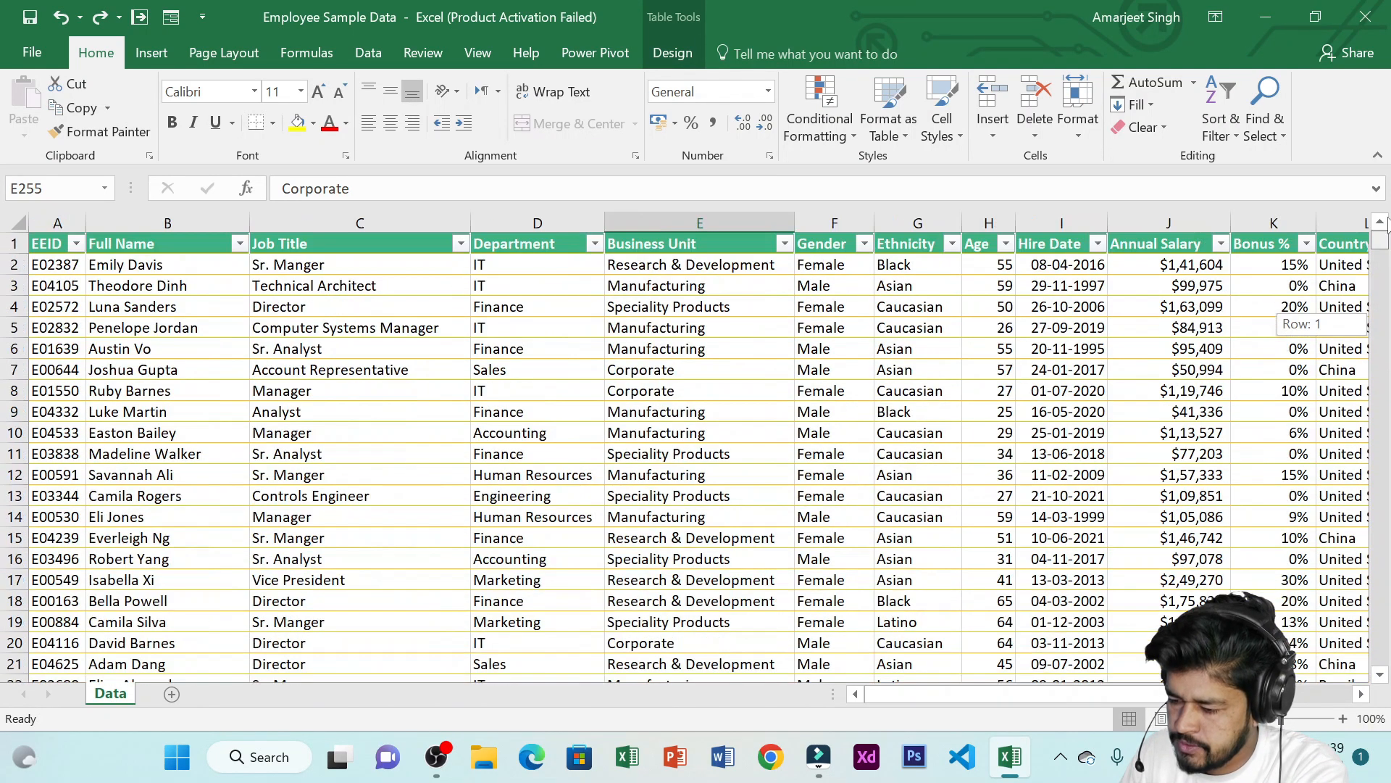
left_click(595, 245)
mouse_move(532, 403)
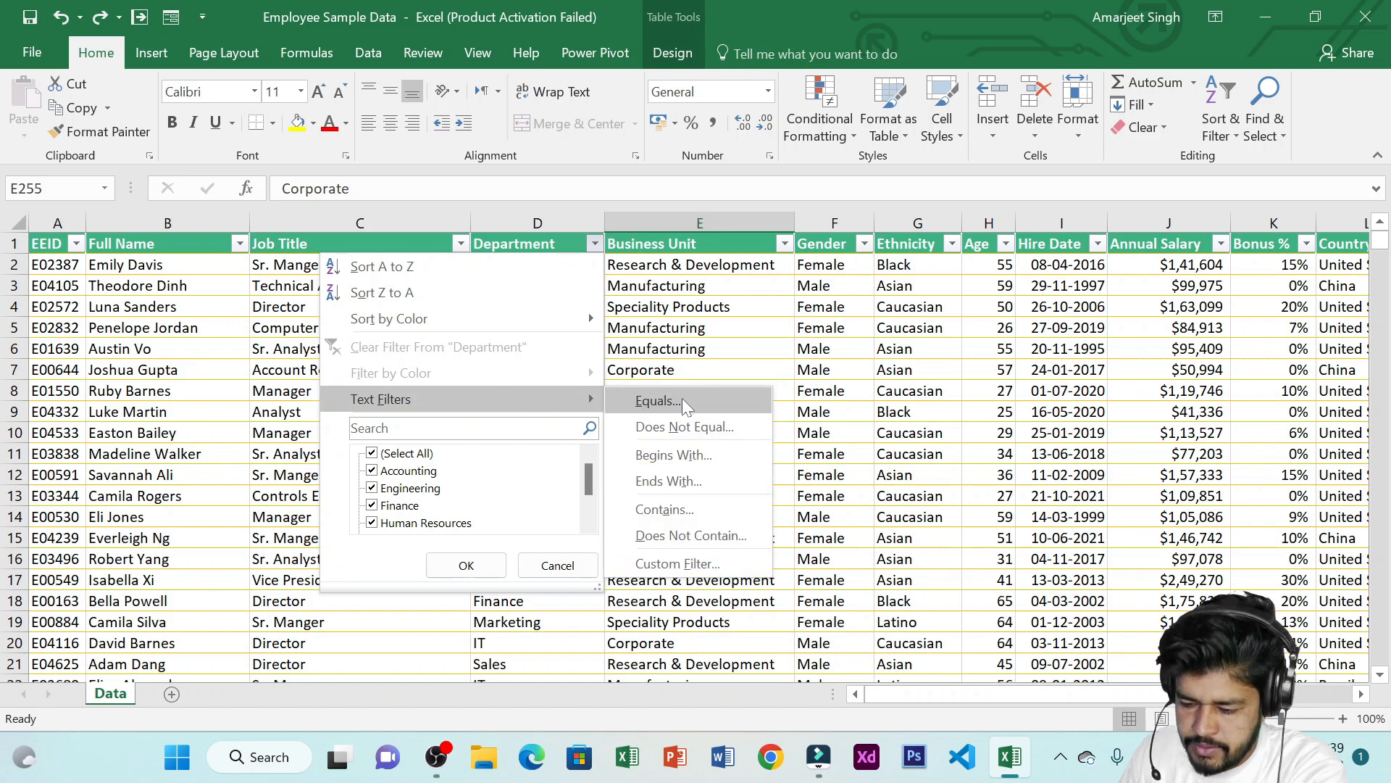
left_click(683, 399)
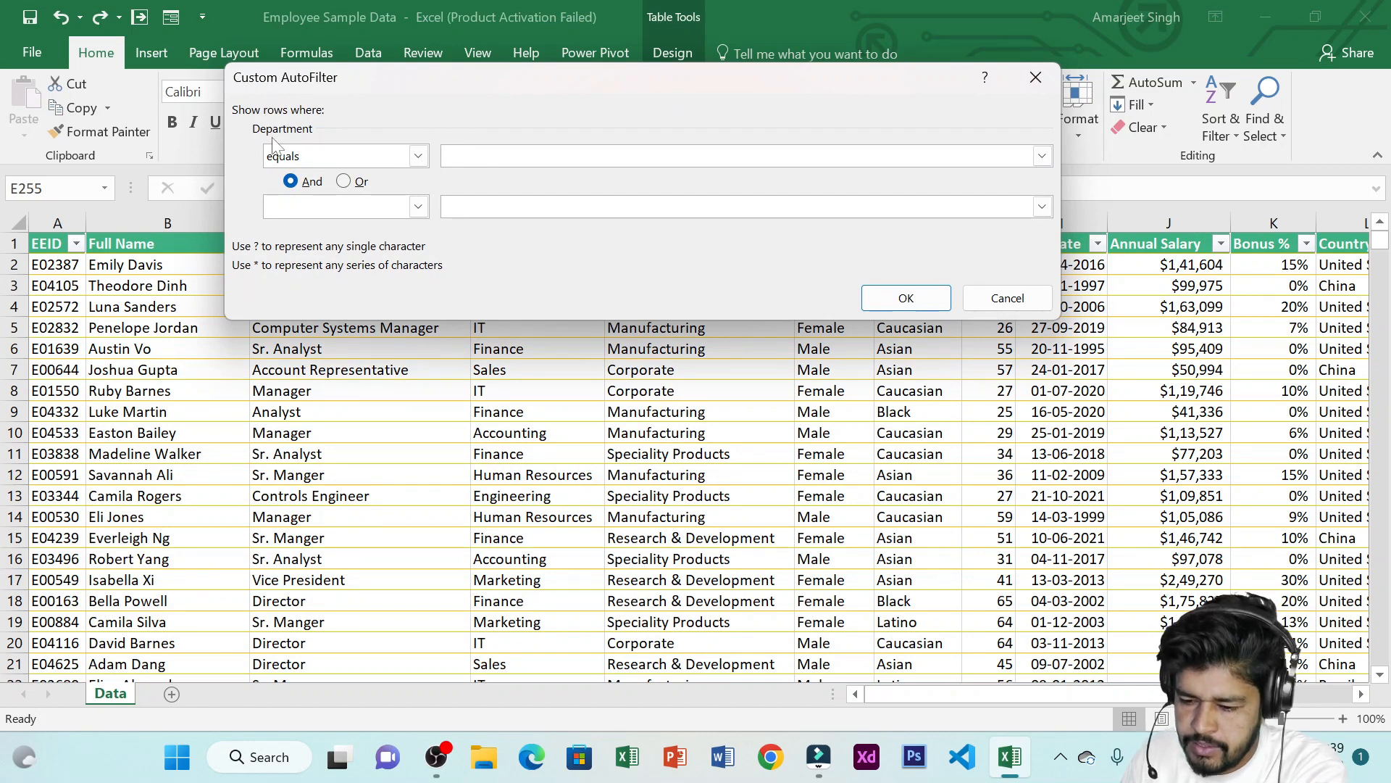
left_click_drag(535, 79, 641, 398)
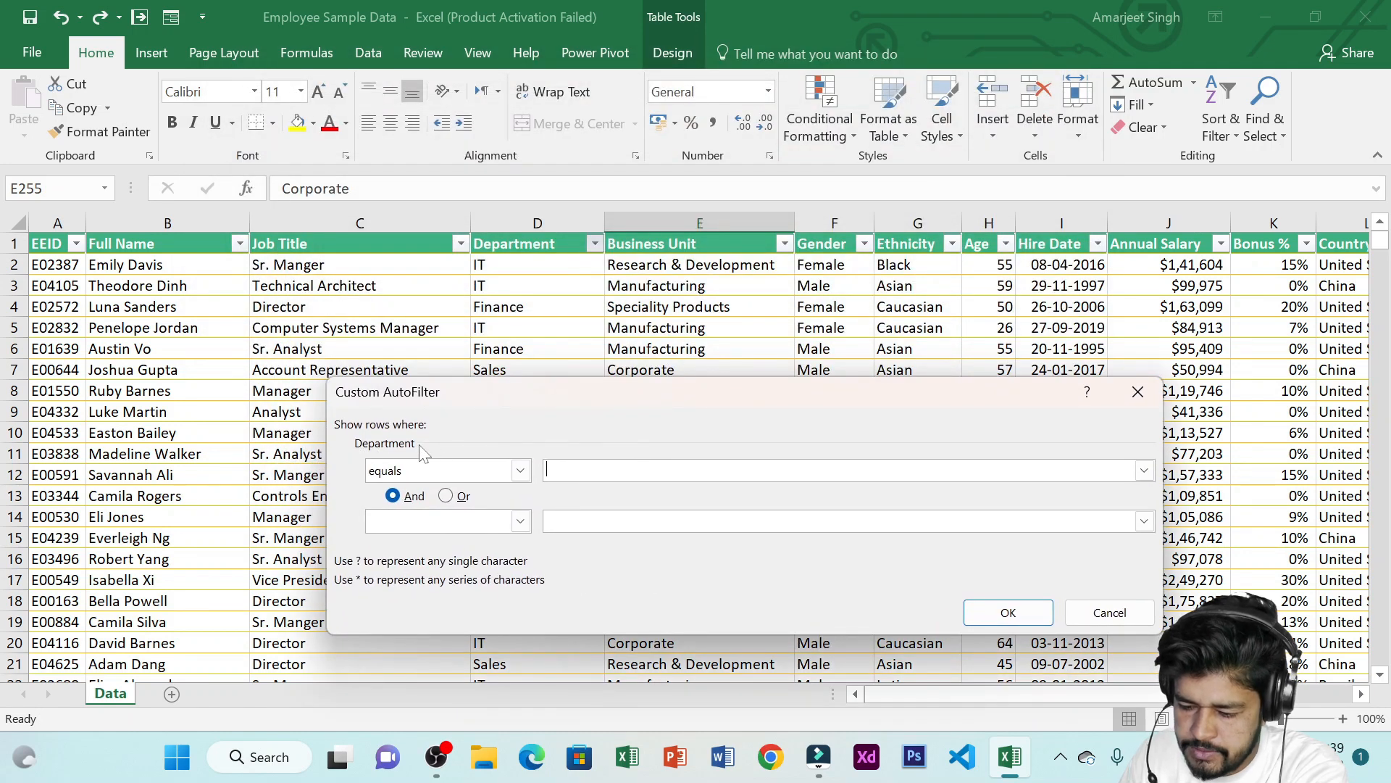
left_click(528, 473)
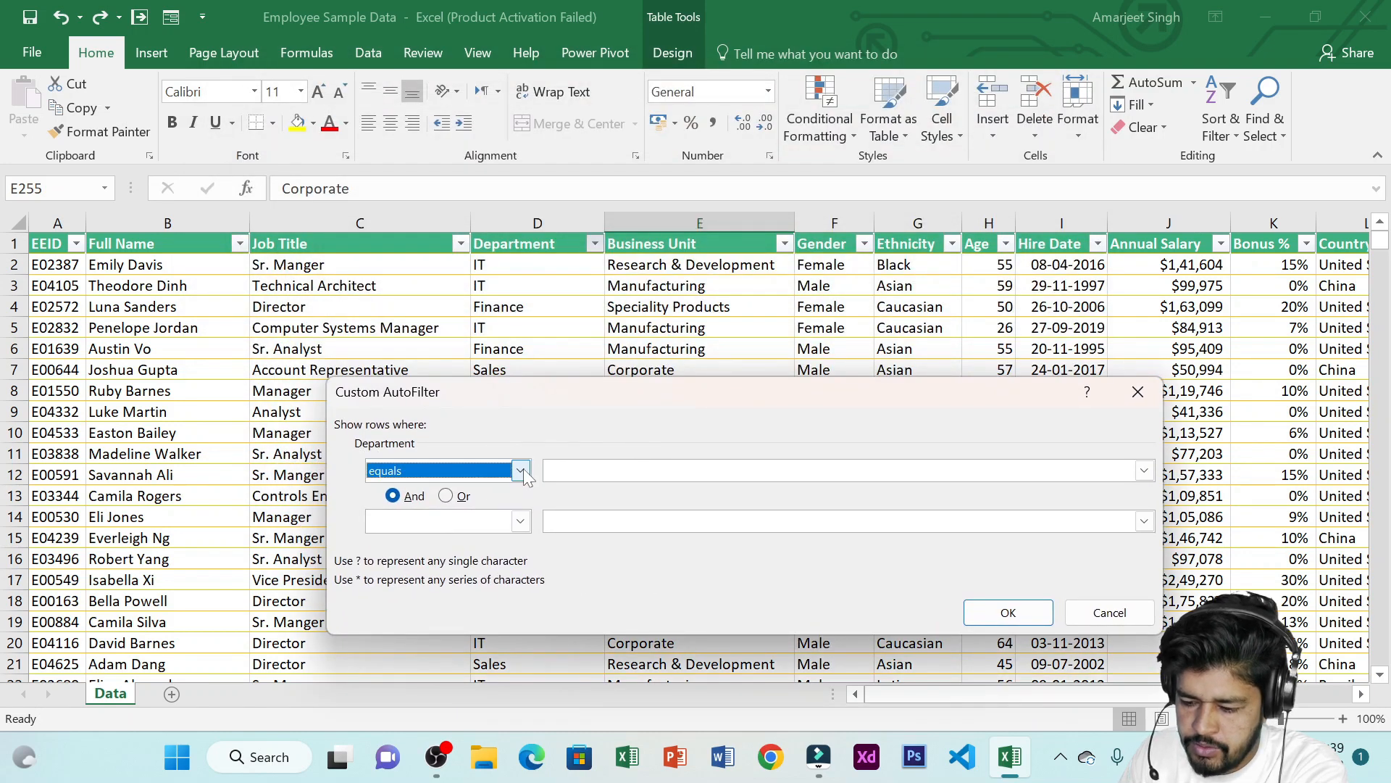
left_click(525, 473)
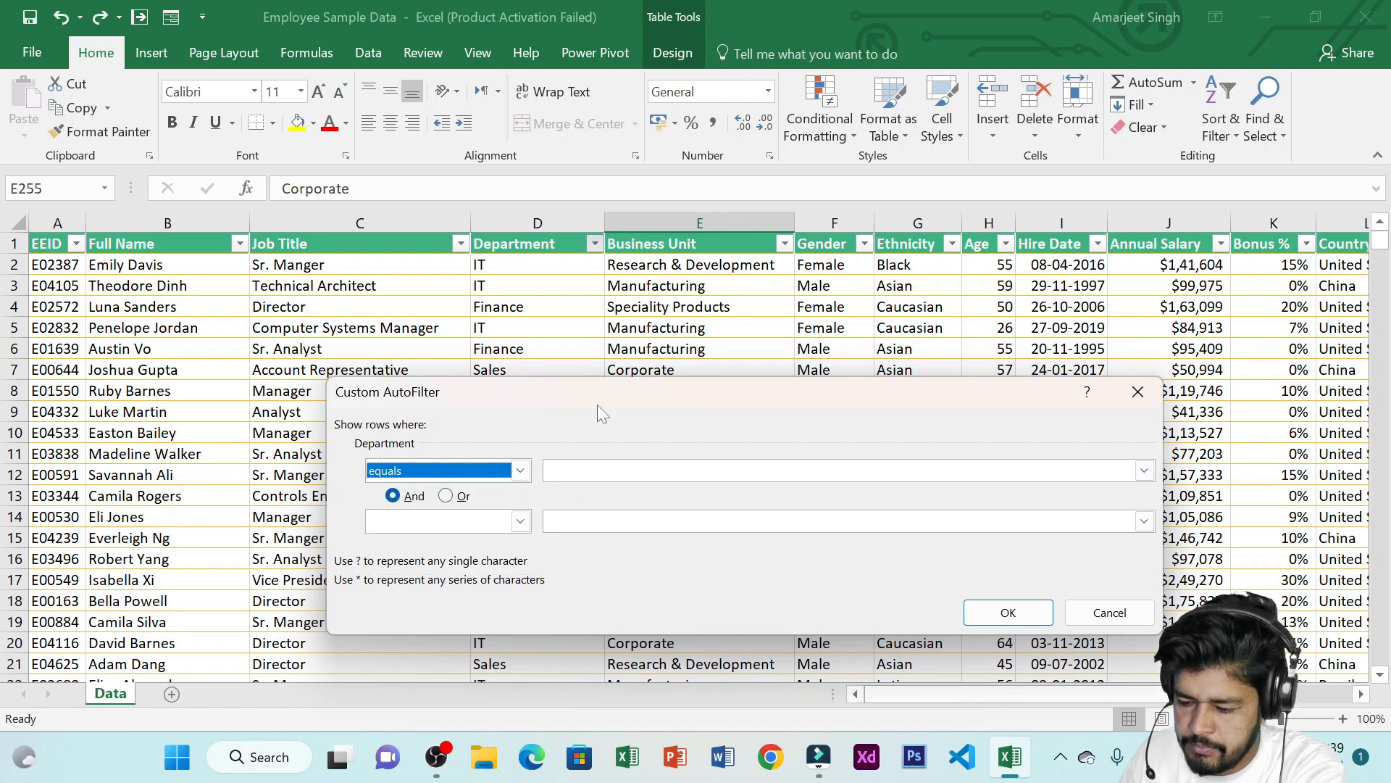
left_click(600, 470)
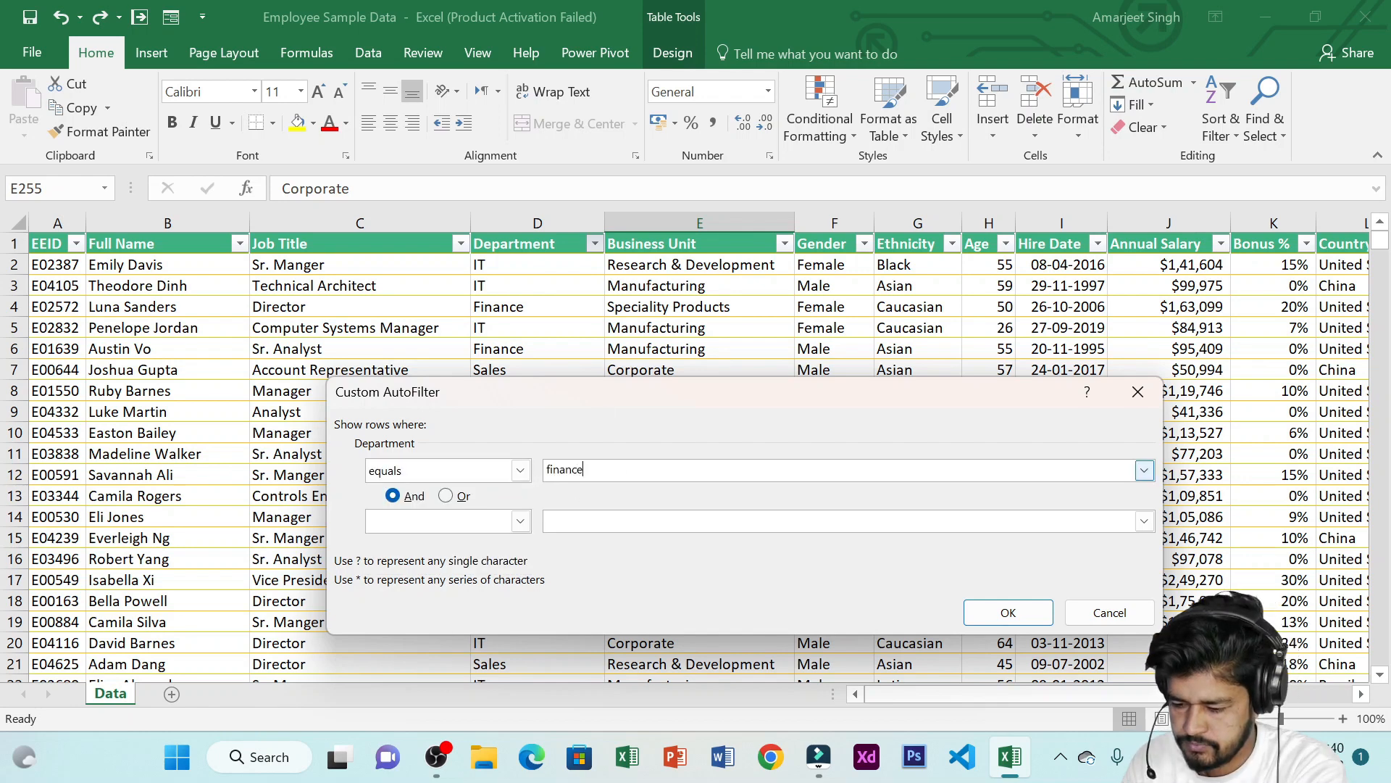
key("Return")
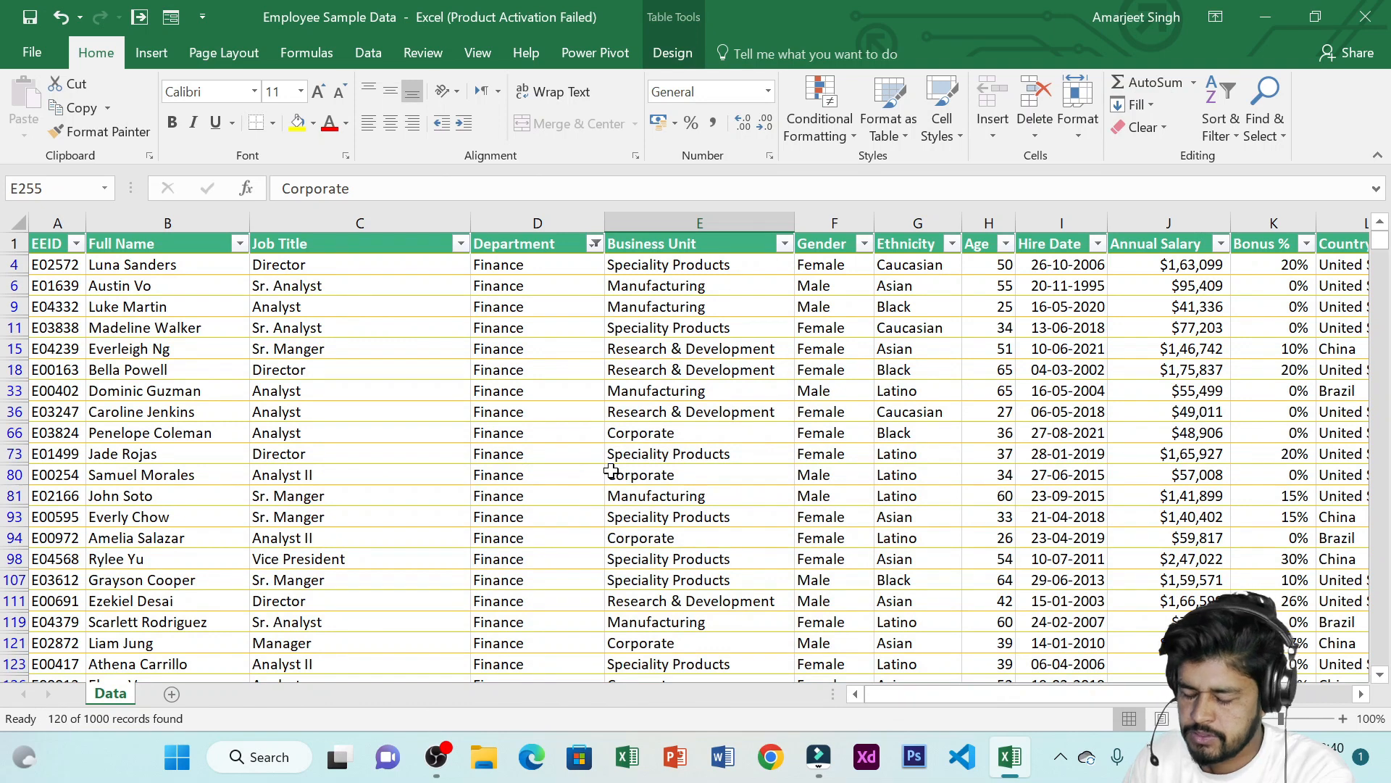
Change the Department filter to show only Accounting
left_click(595, 244)
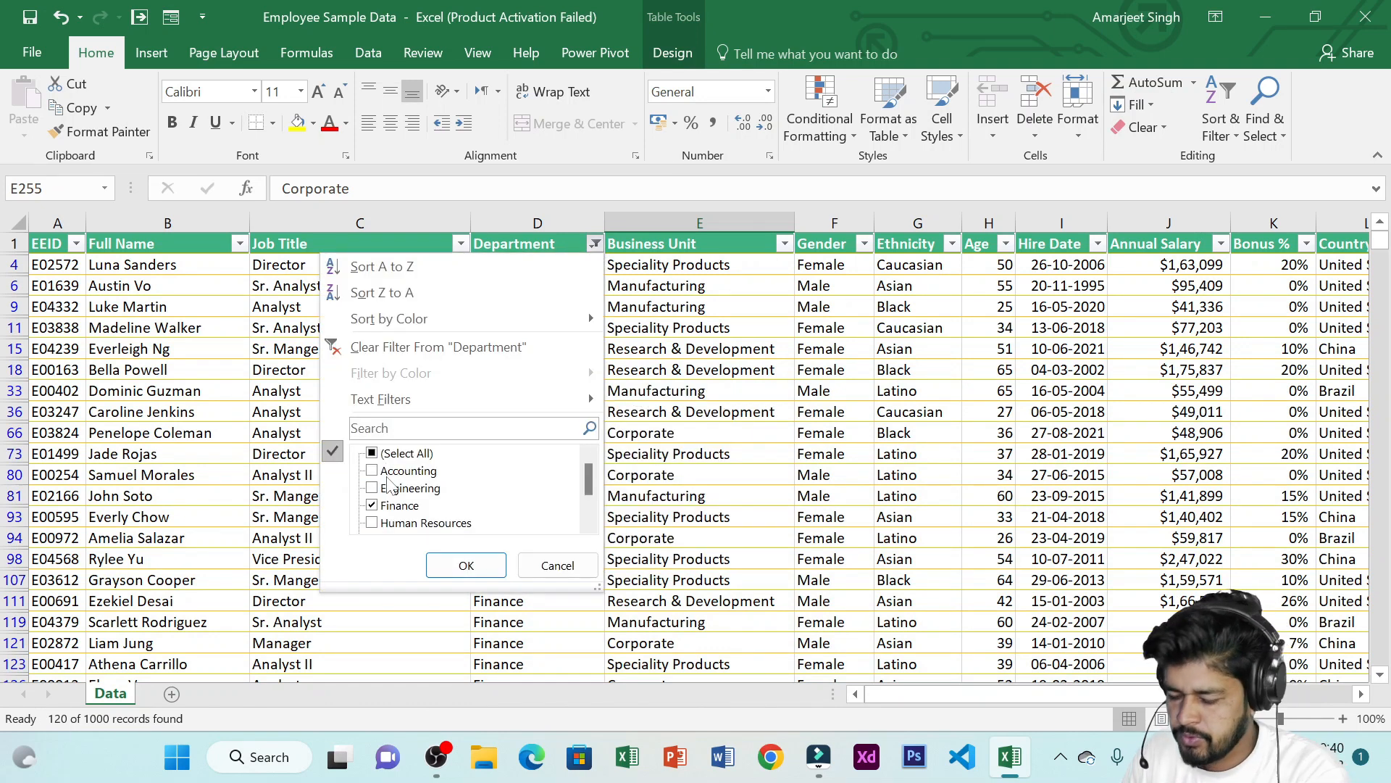
left_click(382, 454)
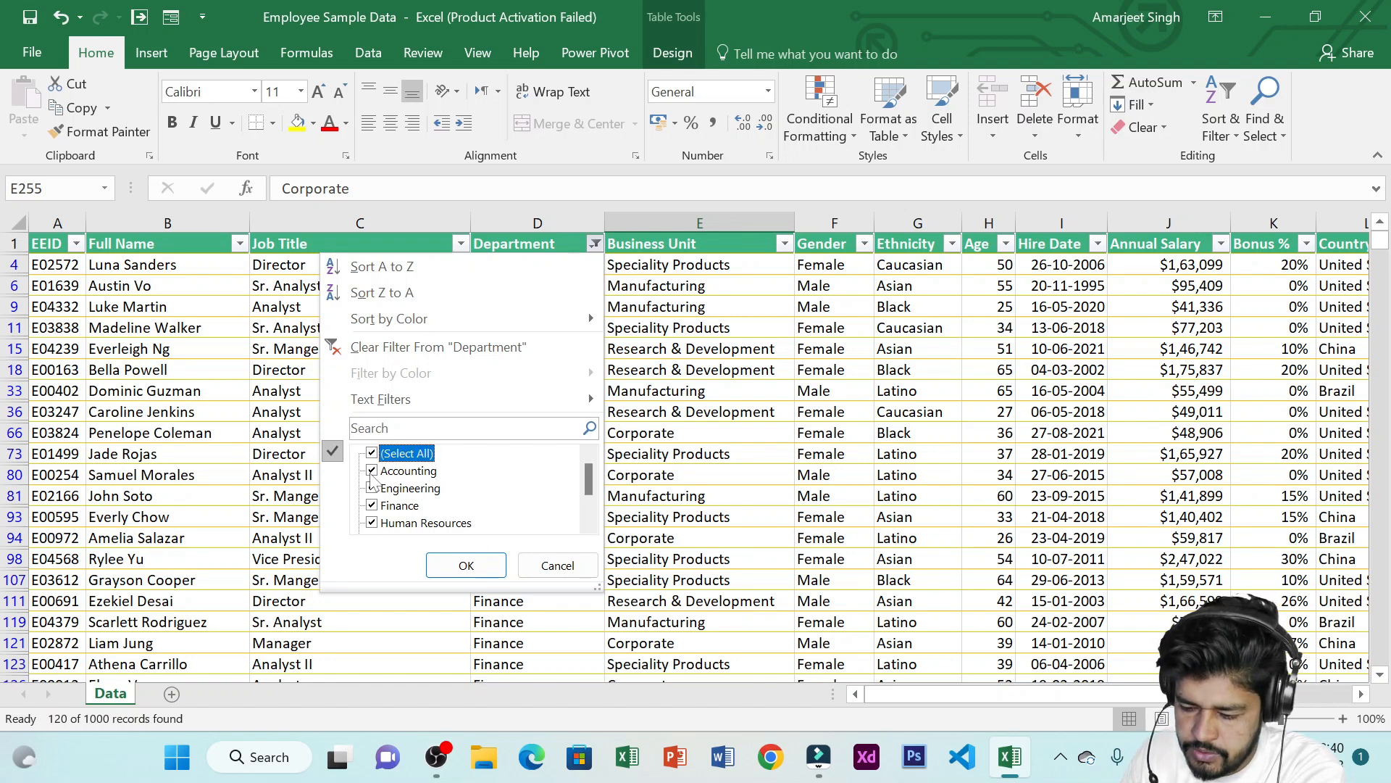
left_click(379, 456)
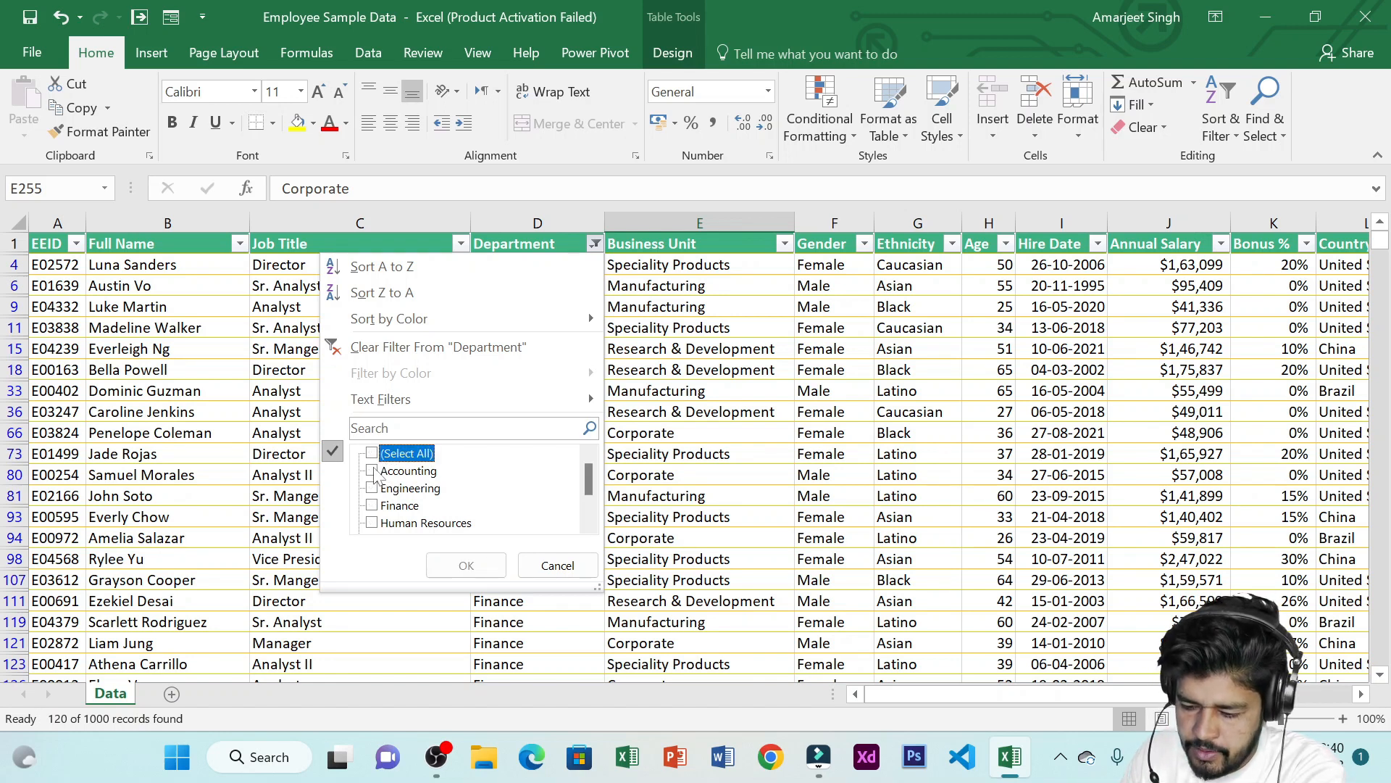
left_click(373, 471)
mouse_move(459, 400)
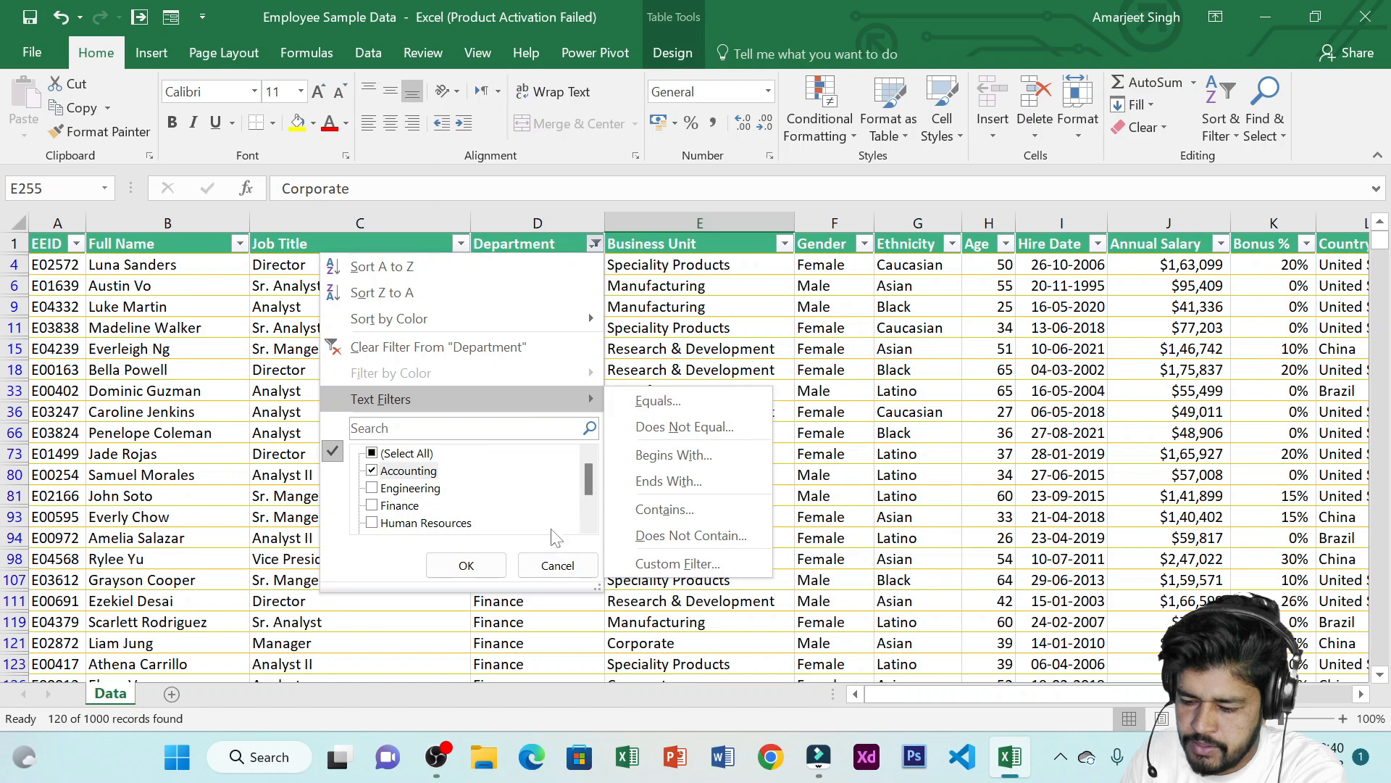
left_click(487, 564)
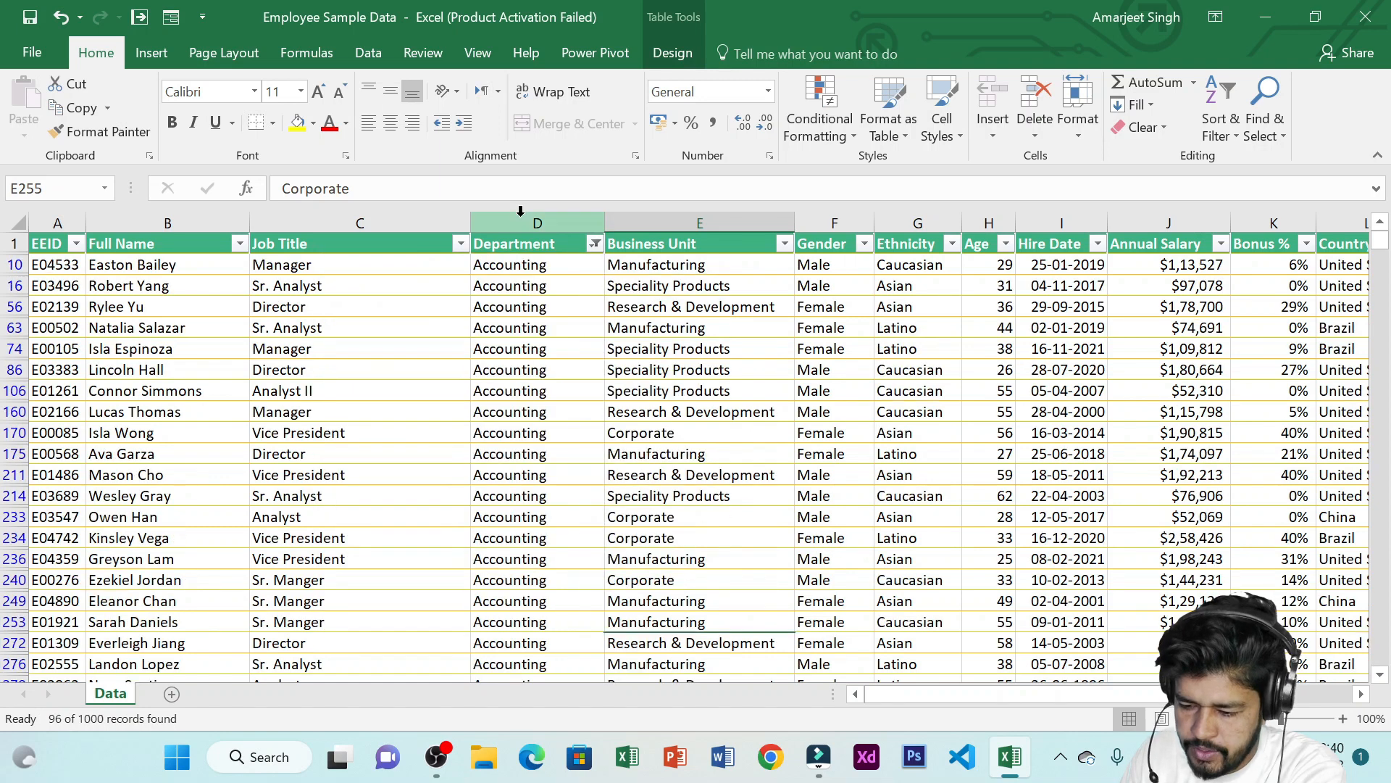
left_click_drag(545, 265, 568, 307)
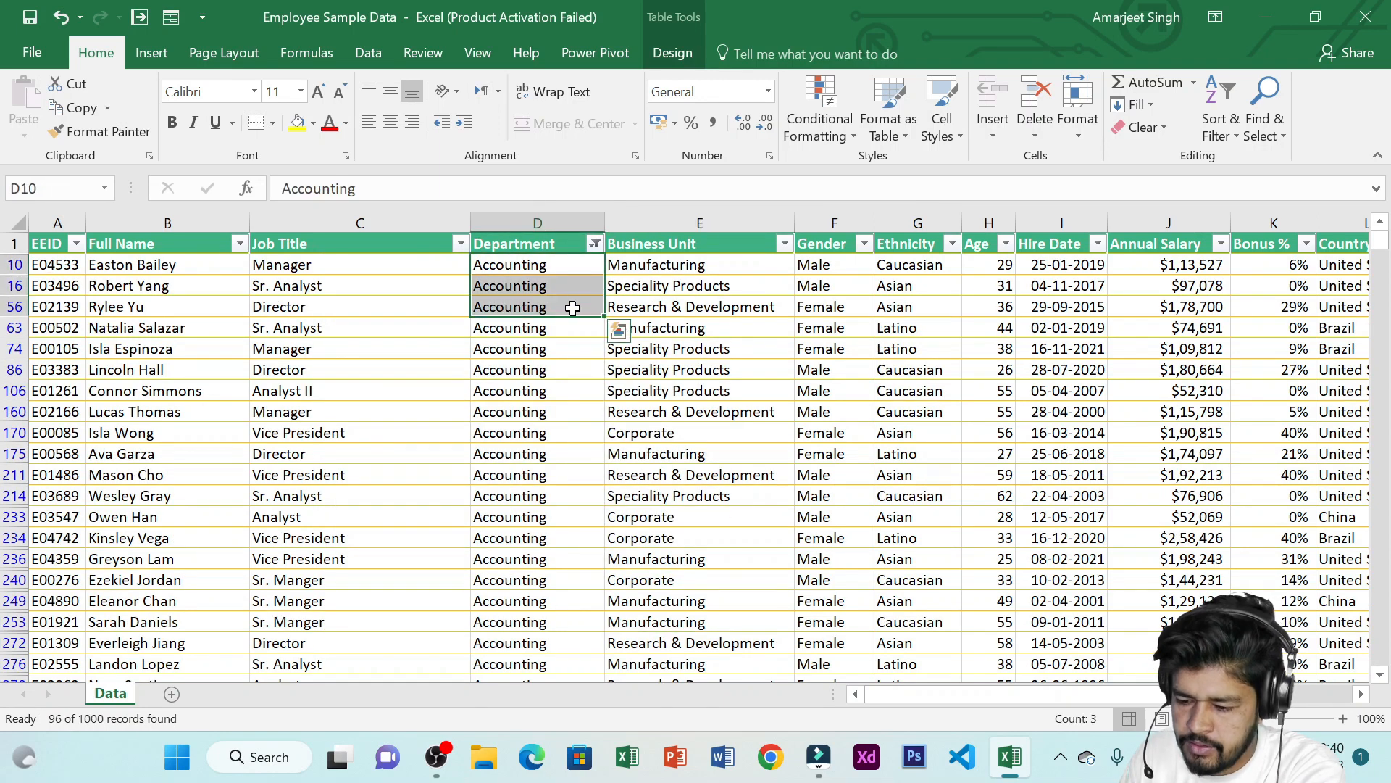
left_click(594, 244)
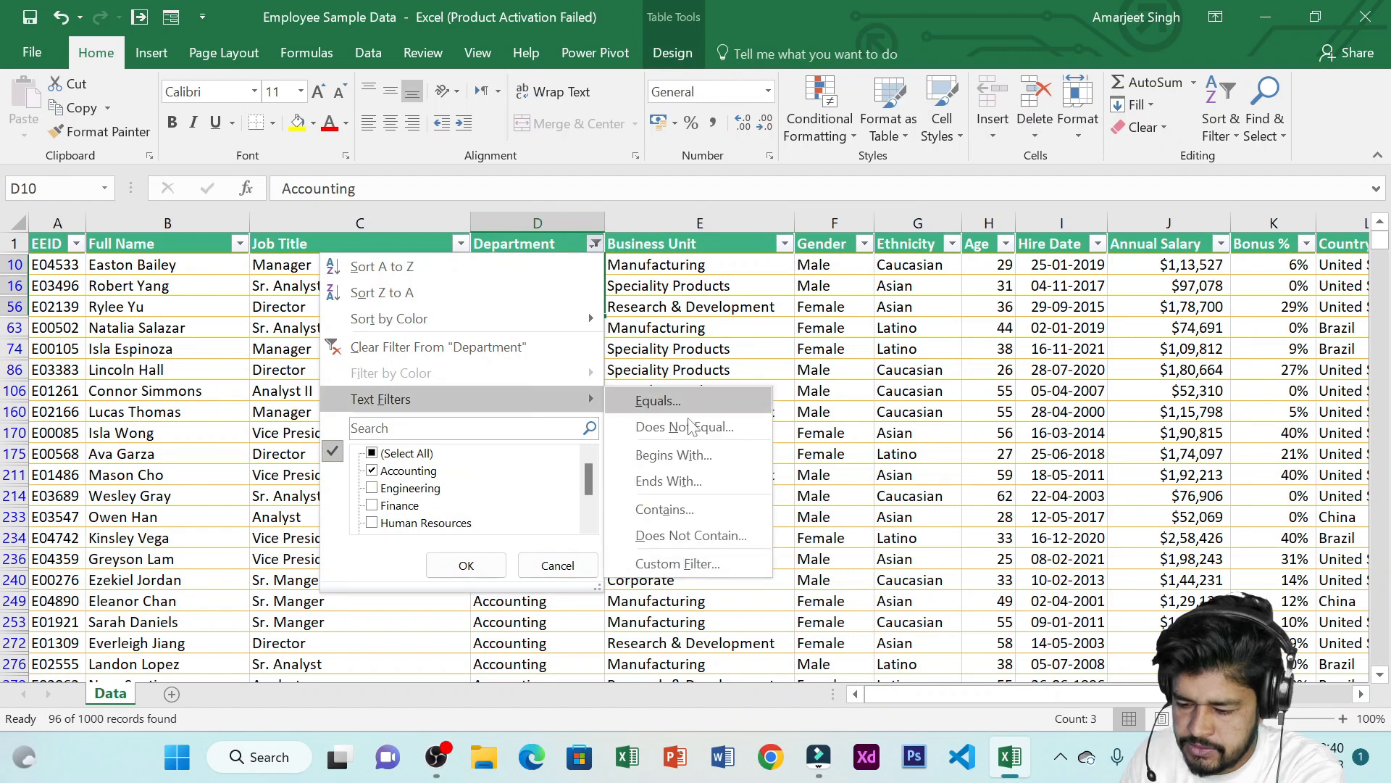
left_click(702, 400)
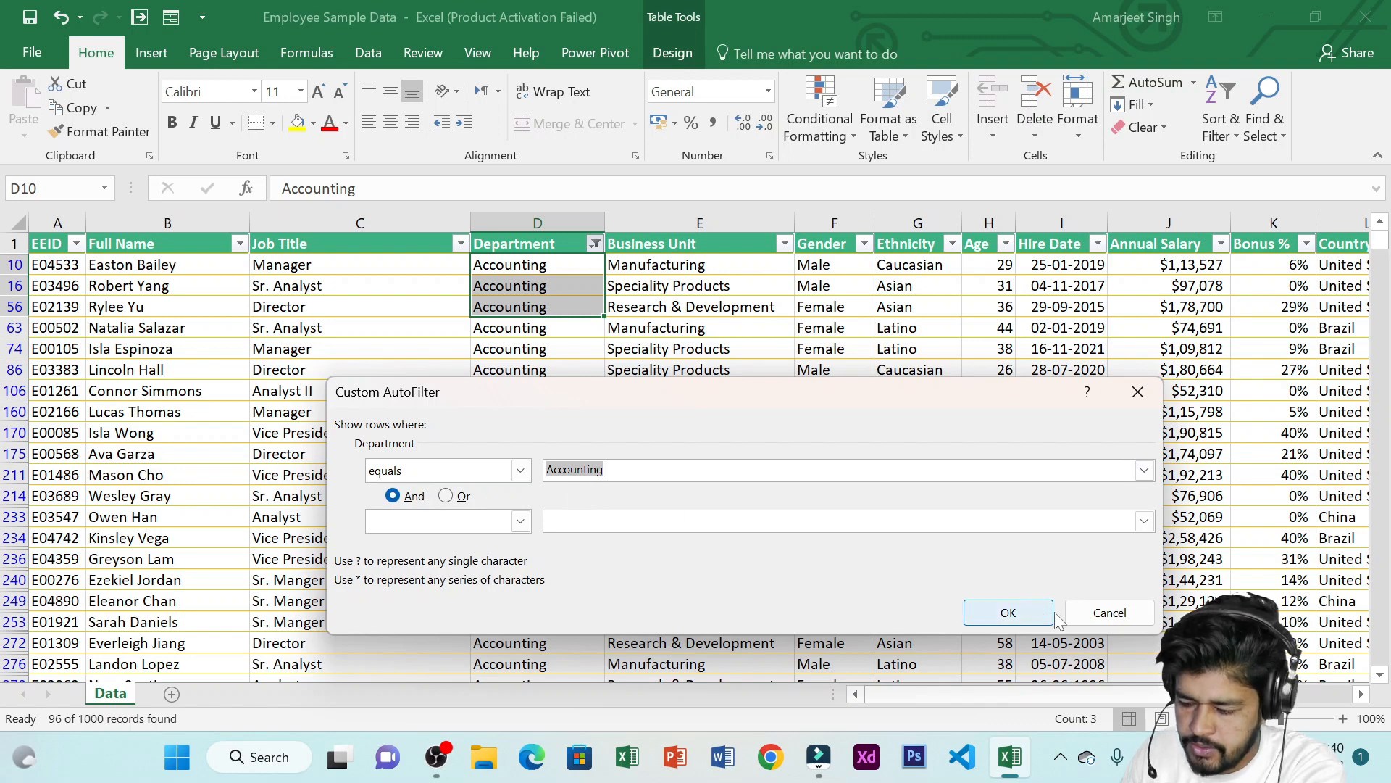
left_click(1109, 613)
left_click(595, 245)
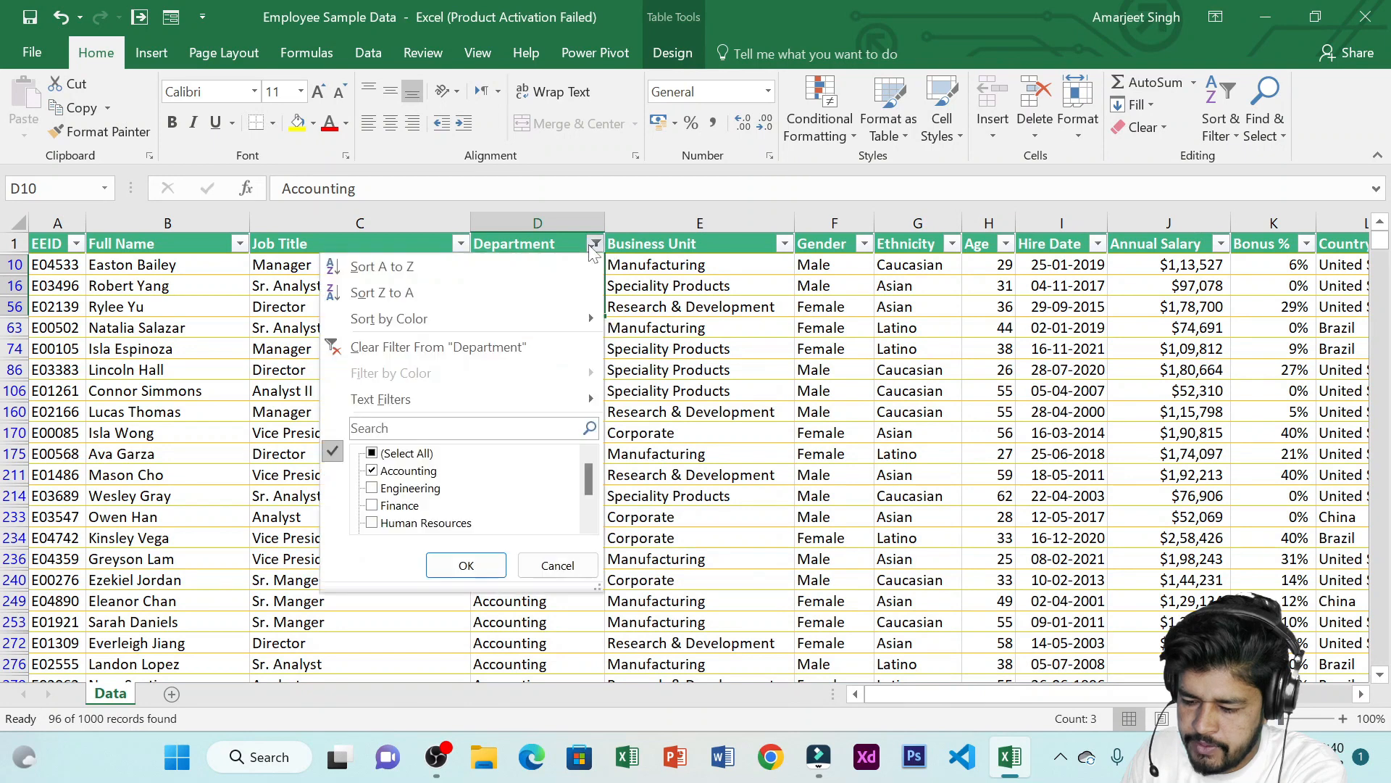
left_click(371, 454)
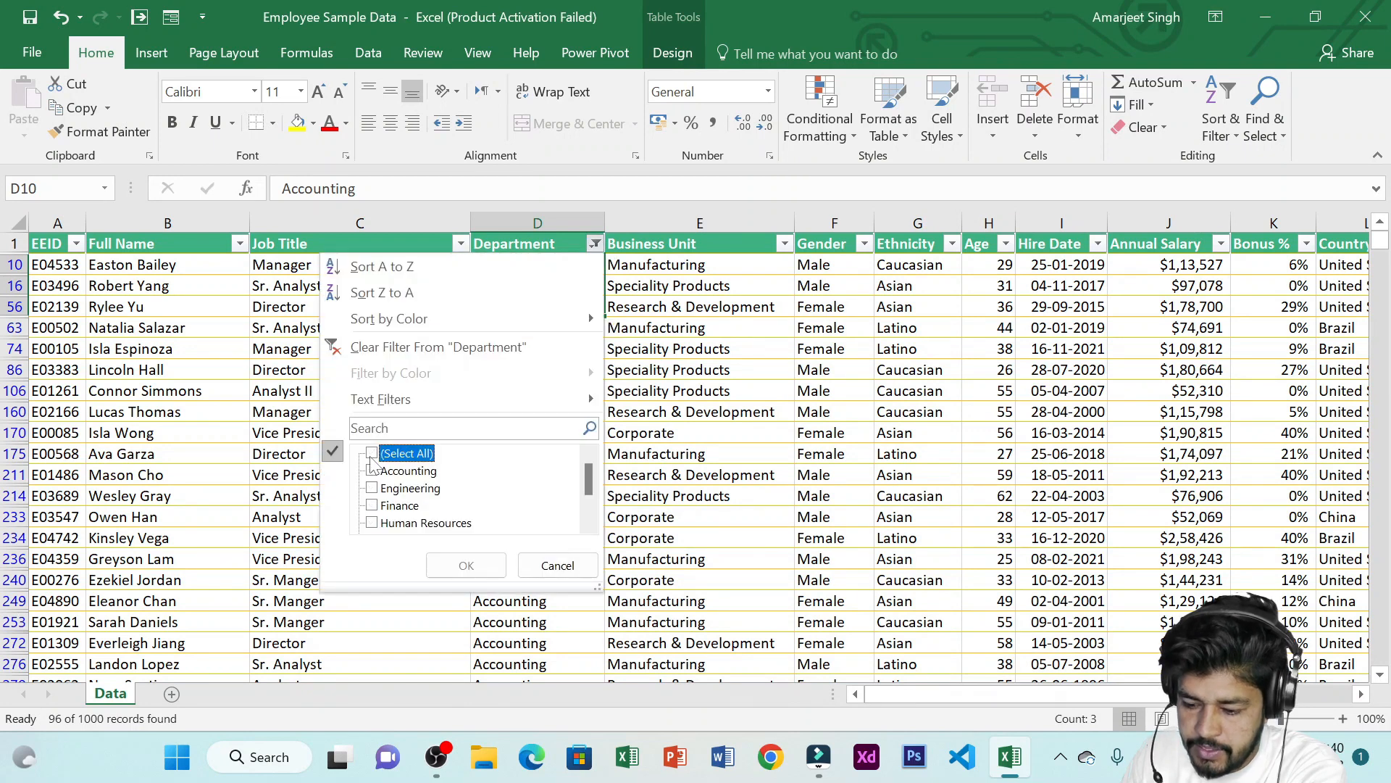
left_click(372, 506)
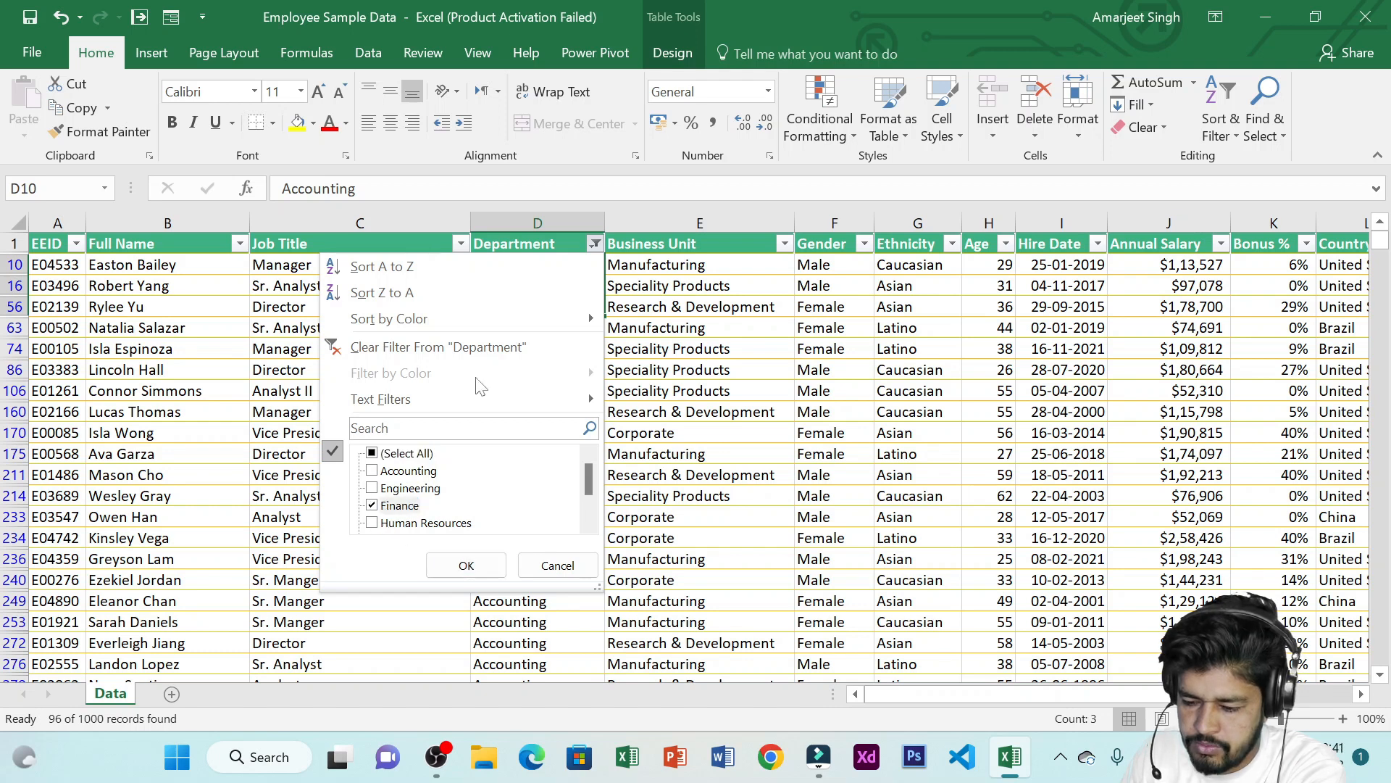
mouse_move(502, 395)
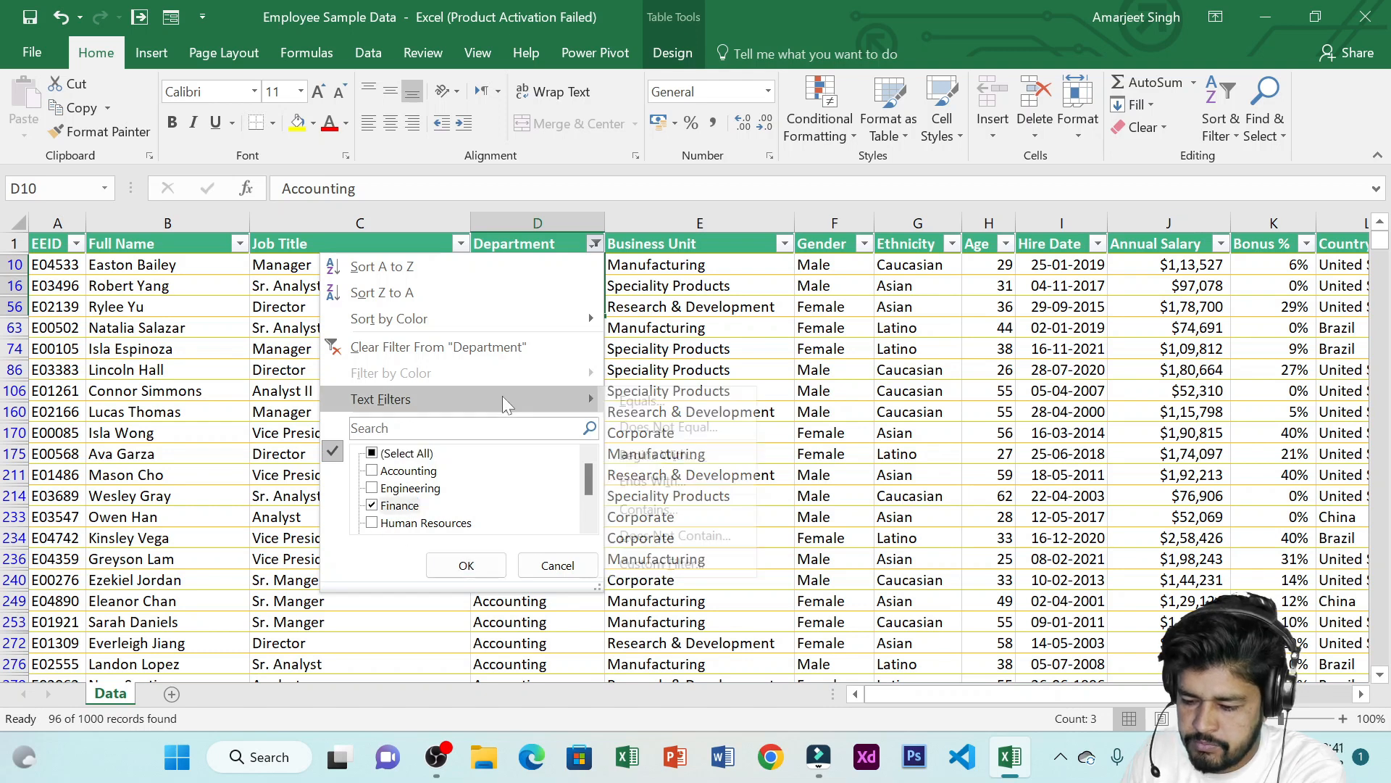
left_click(661, 427)
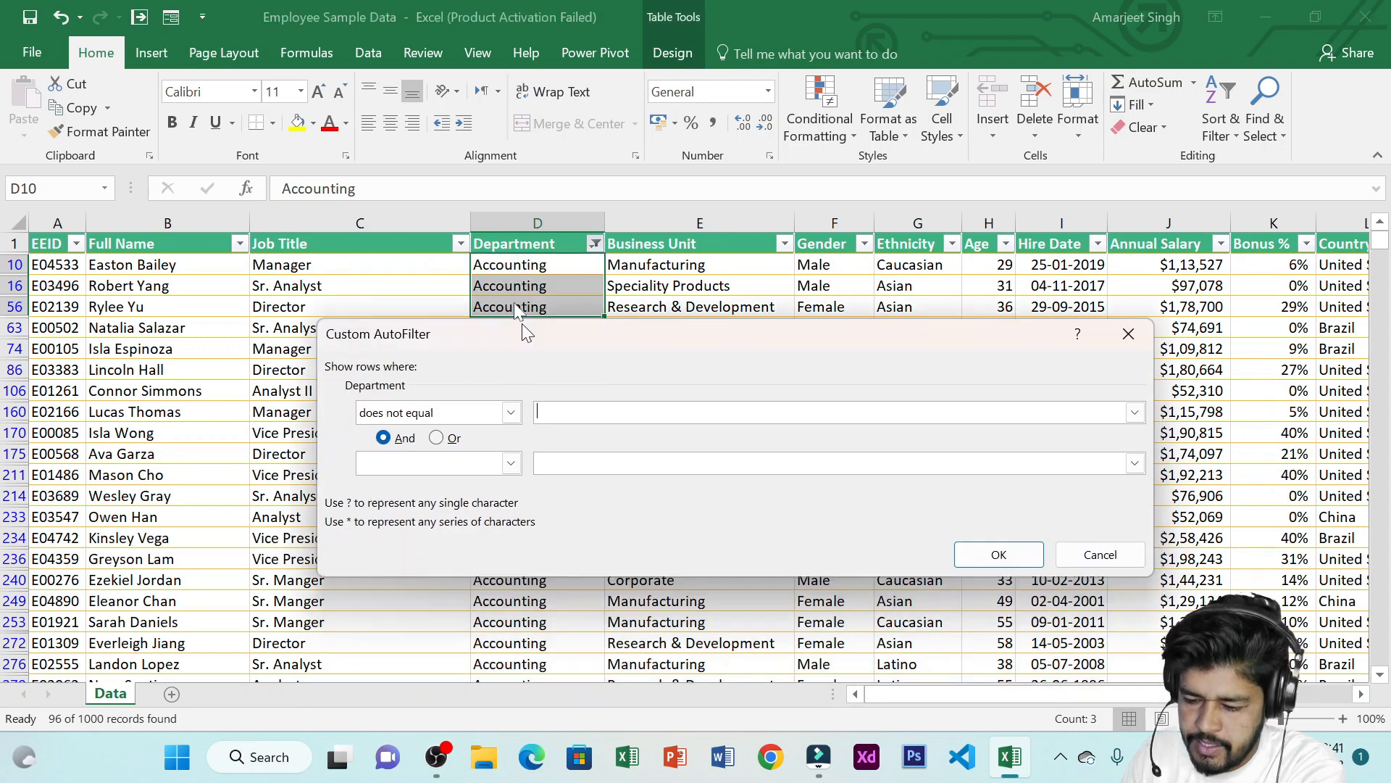
left_click_drag(526, 335, 480, 190)
left_click(492, 269)
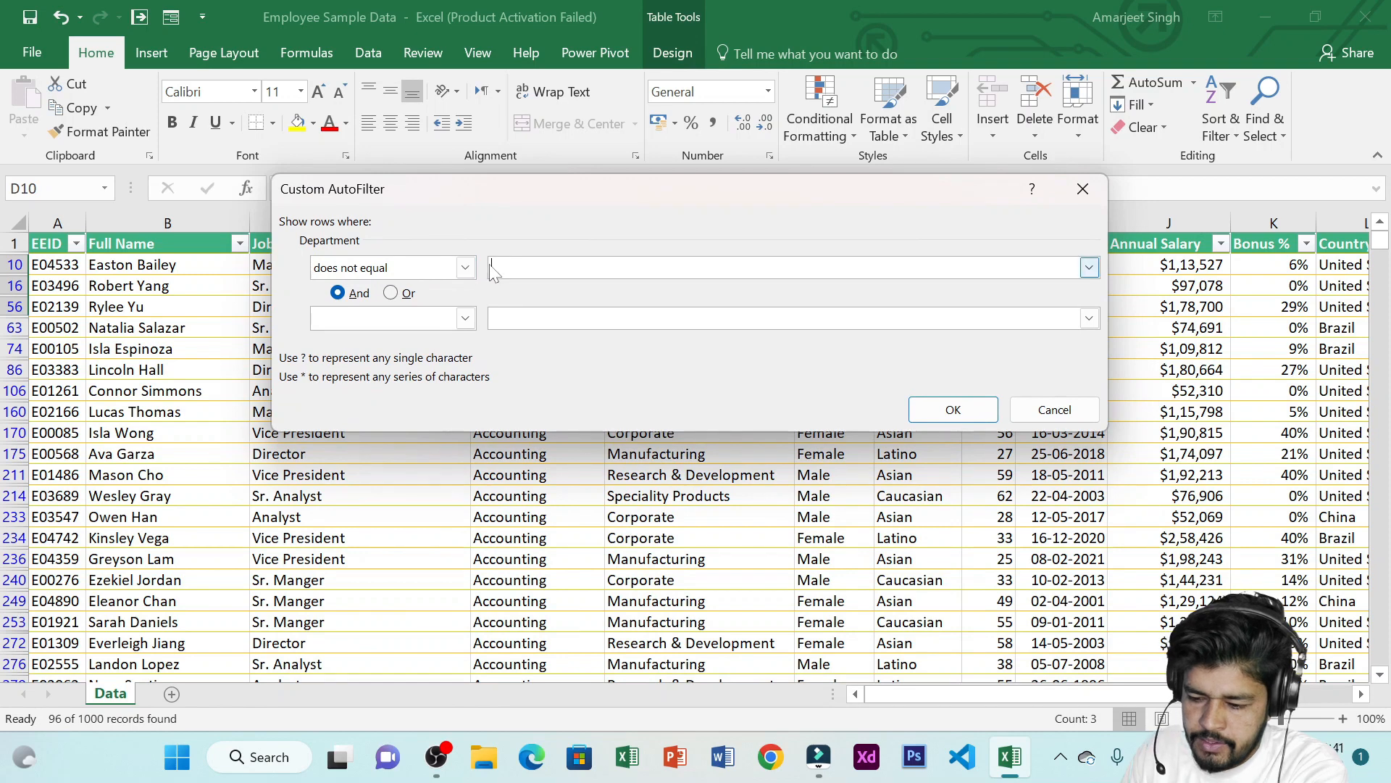
left_click(1082, 188)
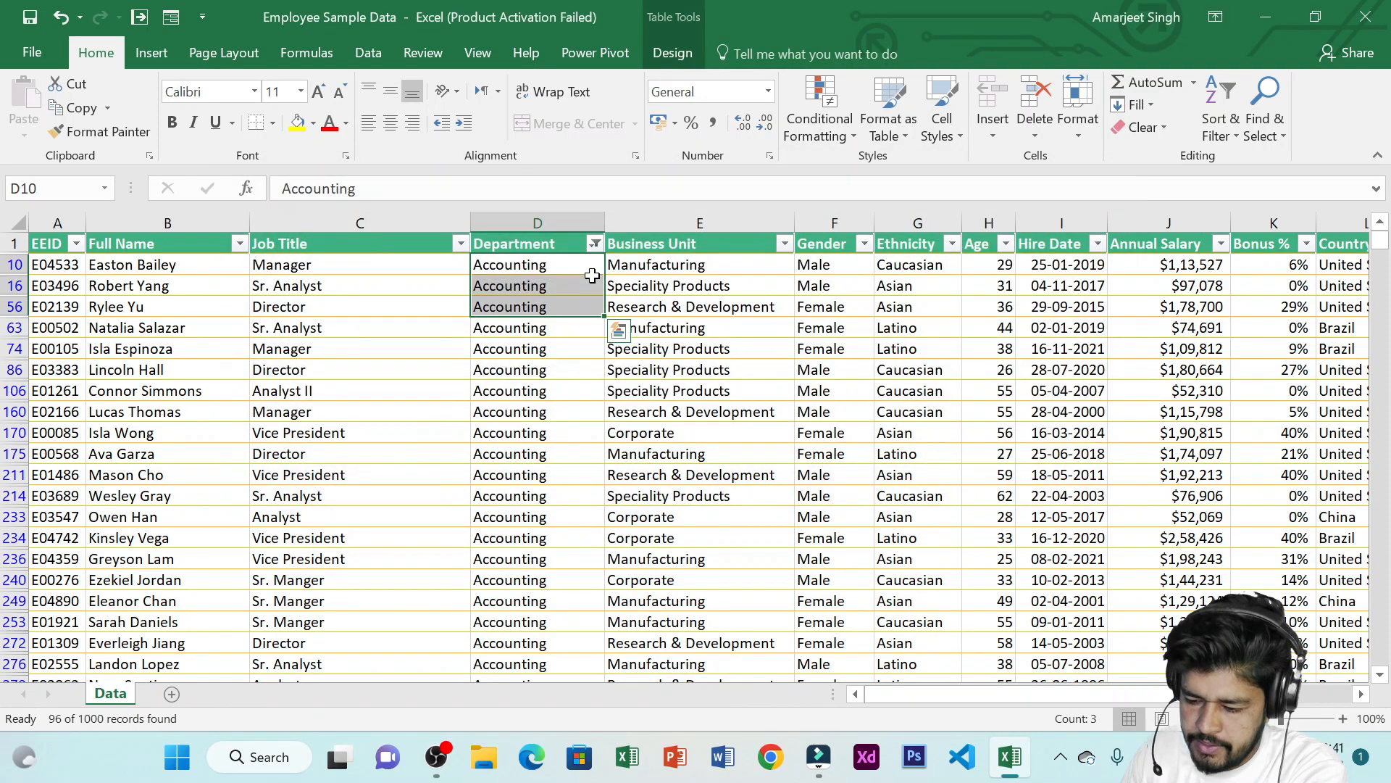
Filter the Department column to show every department except Accounting
left_click(595, 244)
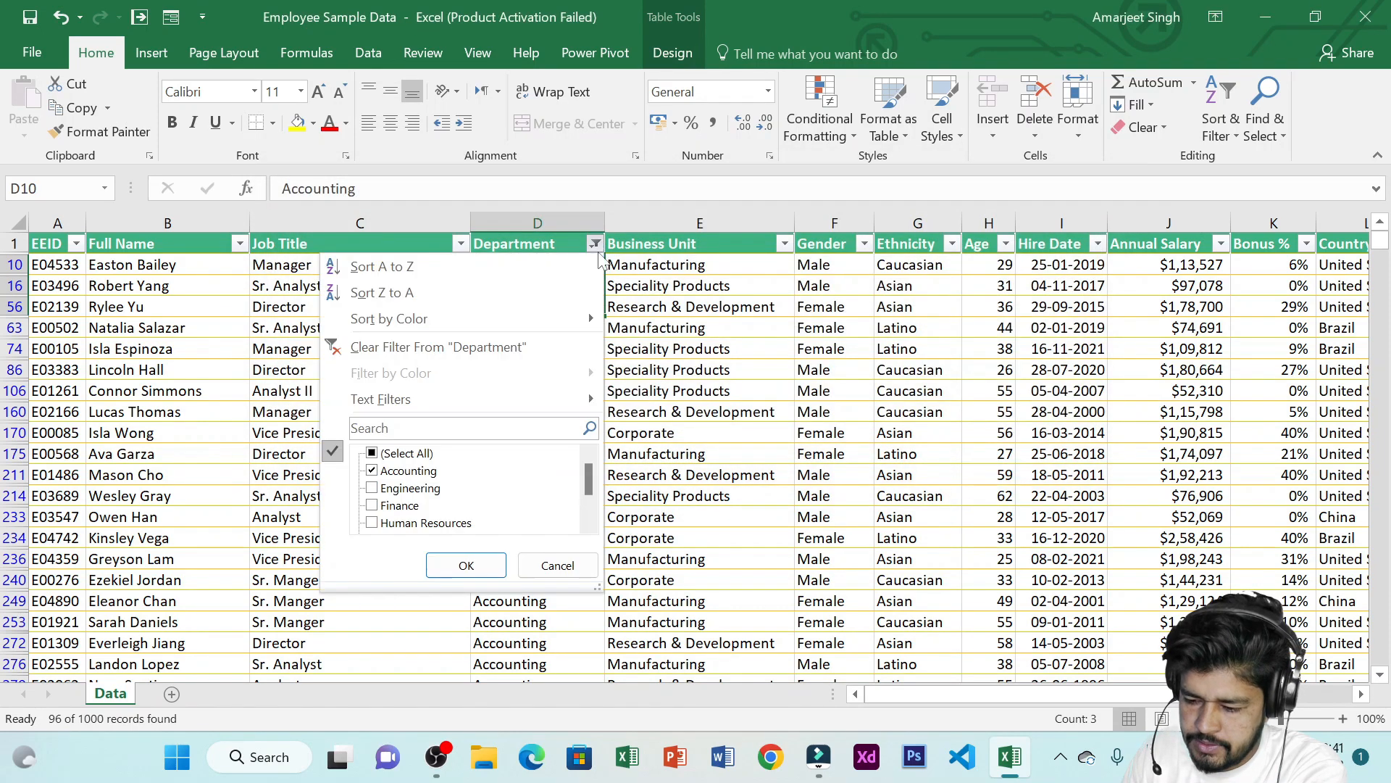
left_click(373, 454)
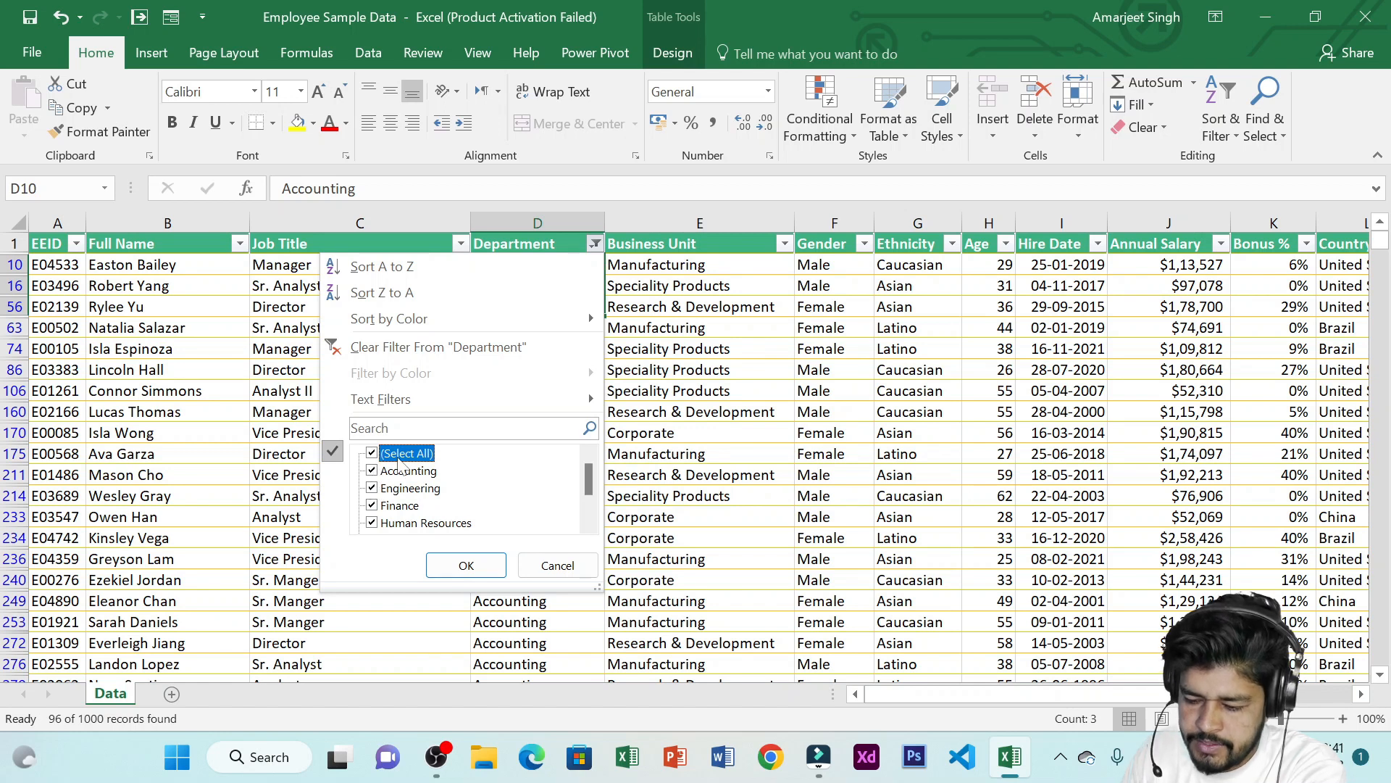
left_click(373, 471)
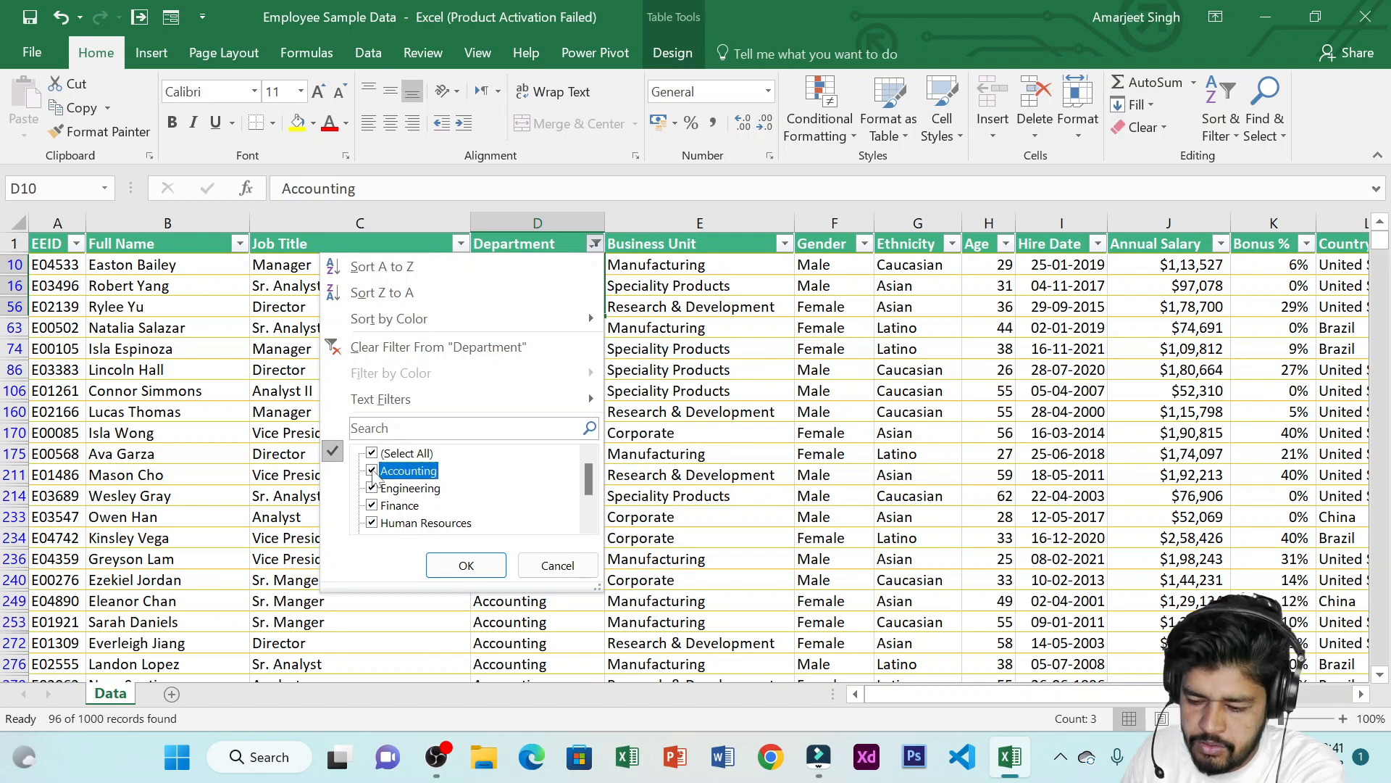
left_click(466, 566)
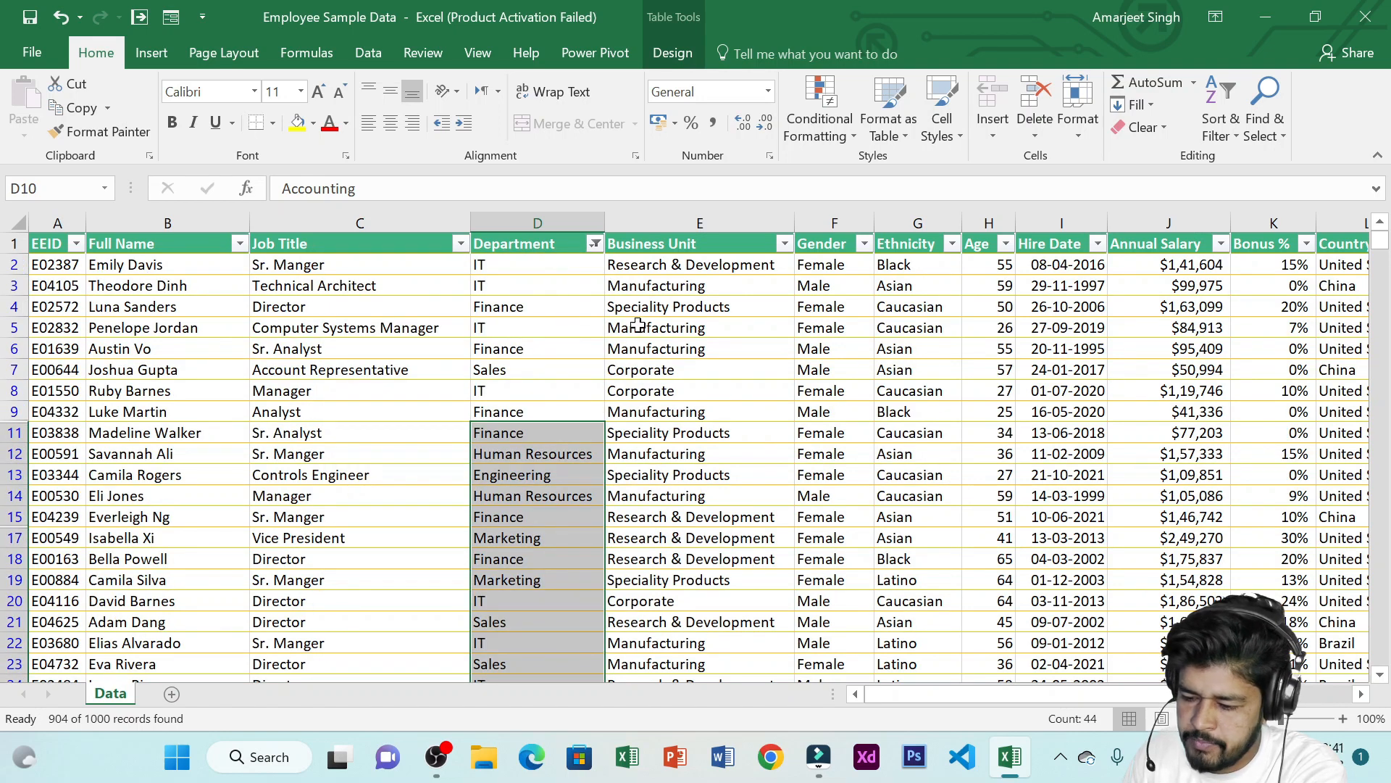
Apply a Department text filter that does not equal it
left_click(594, 244)
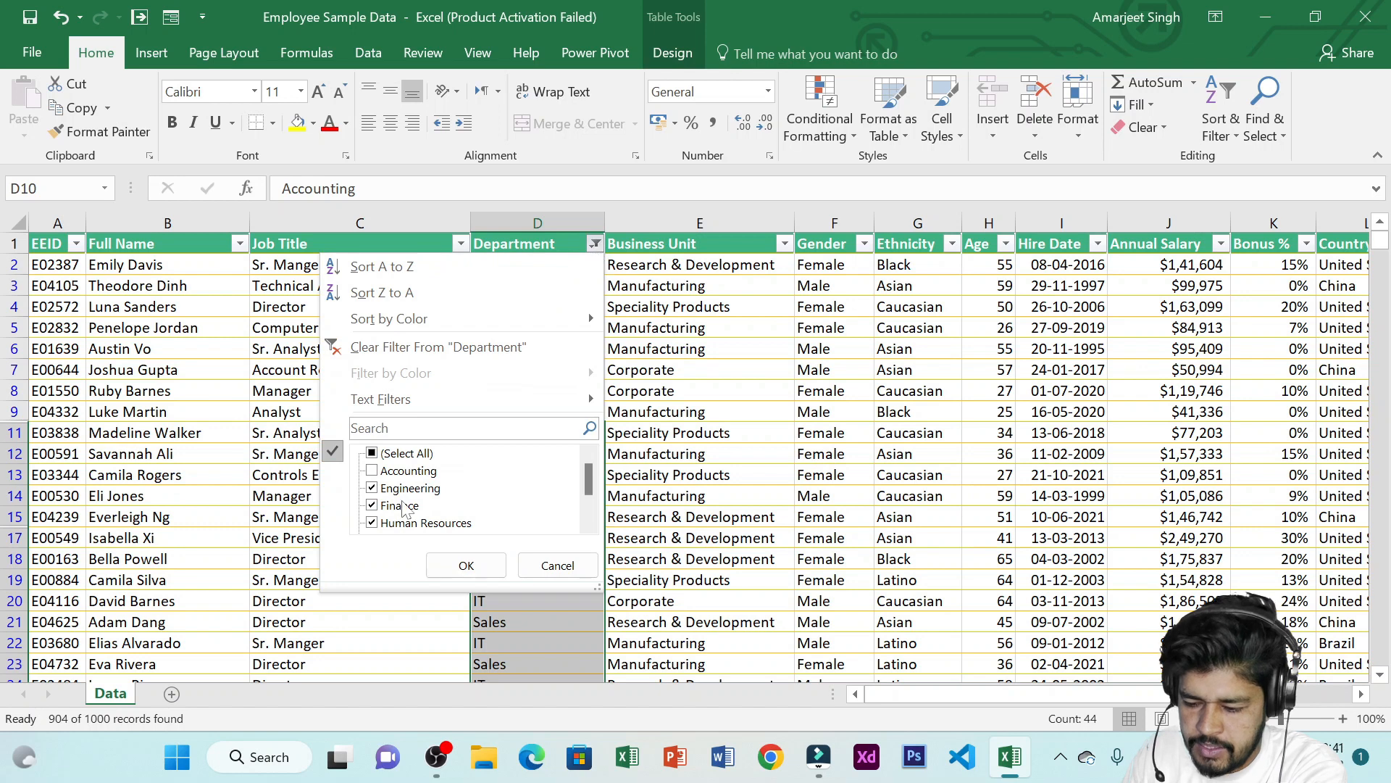
left_click(594, 247)
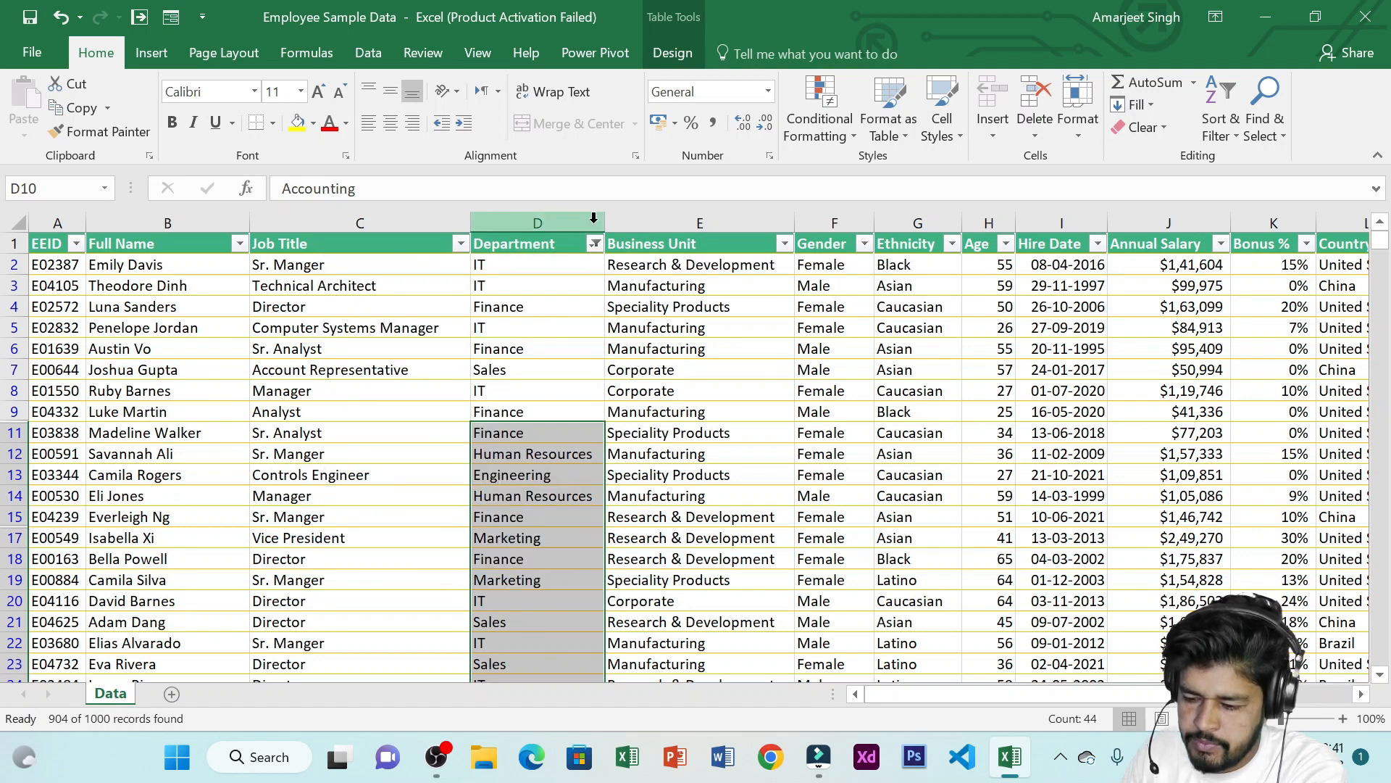
left_click(594, 244)
mouse_move(528, 393)
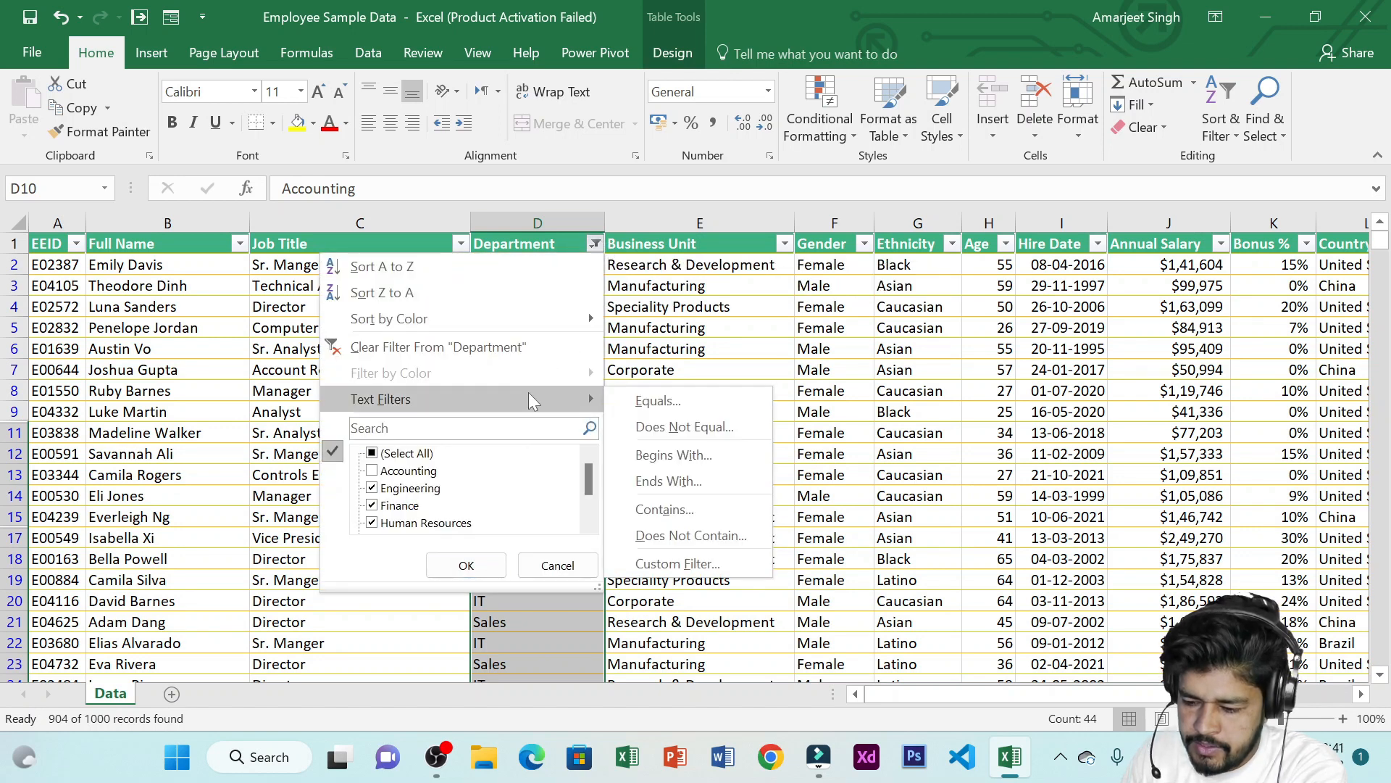
left_click(642, 420)
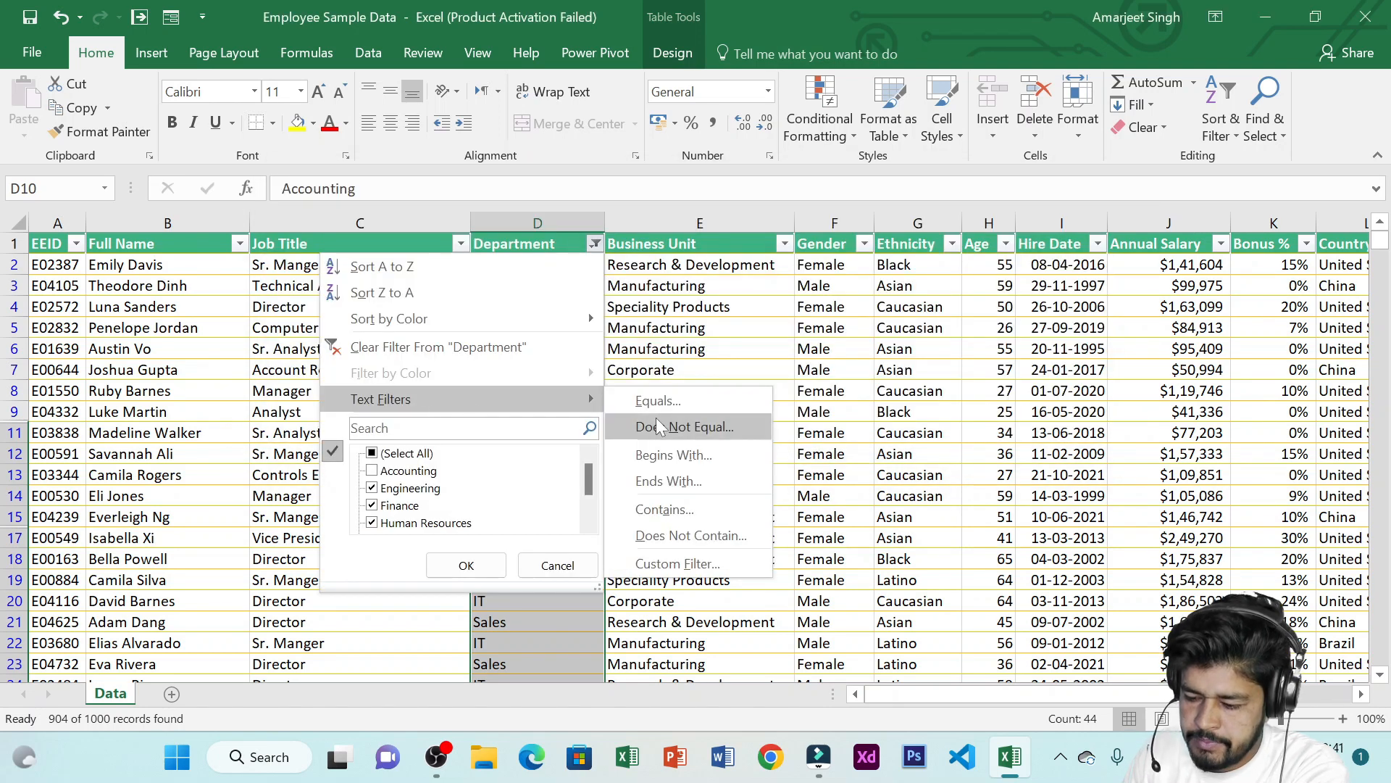
left_click(659, 422)
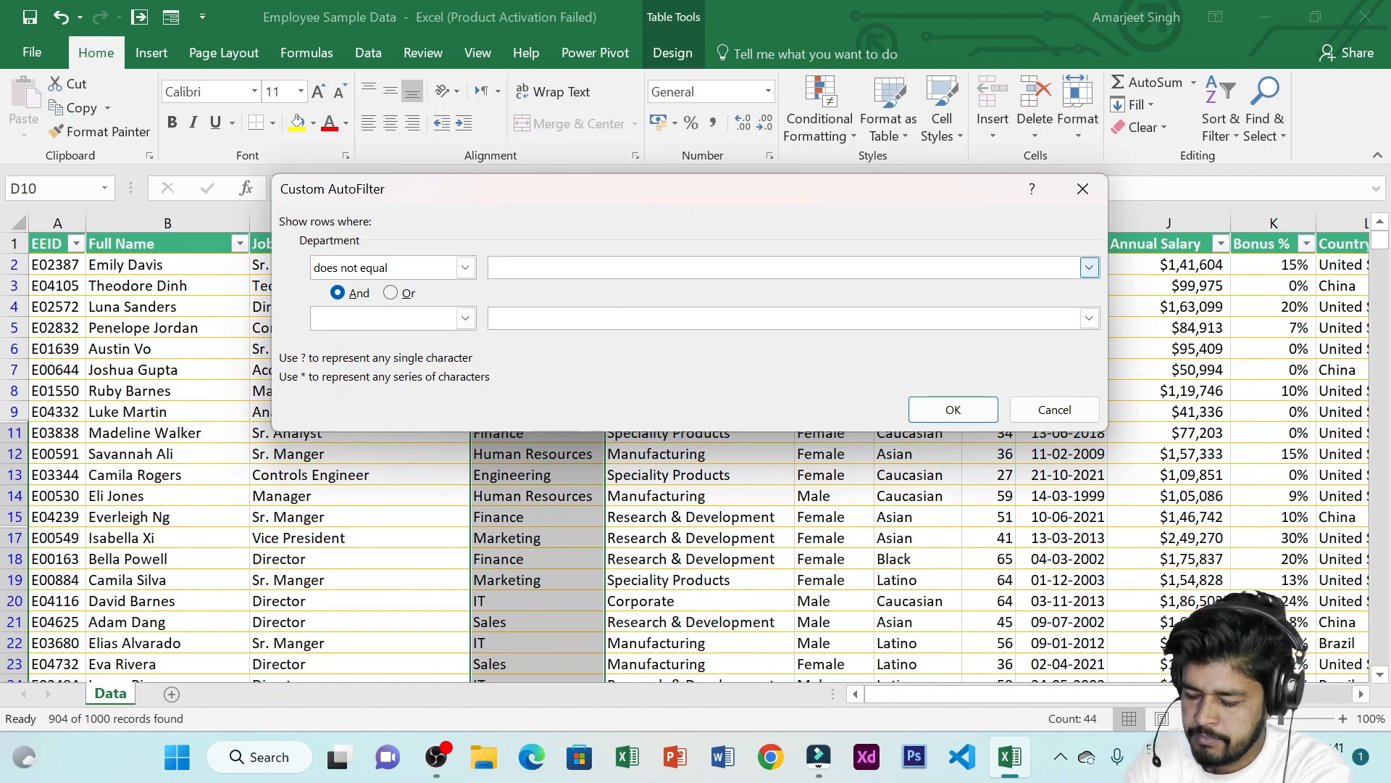
type("it")
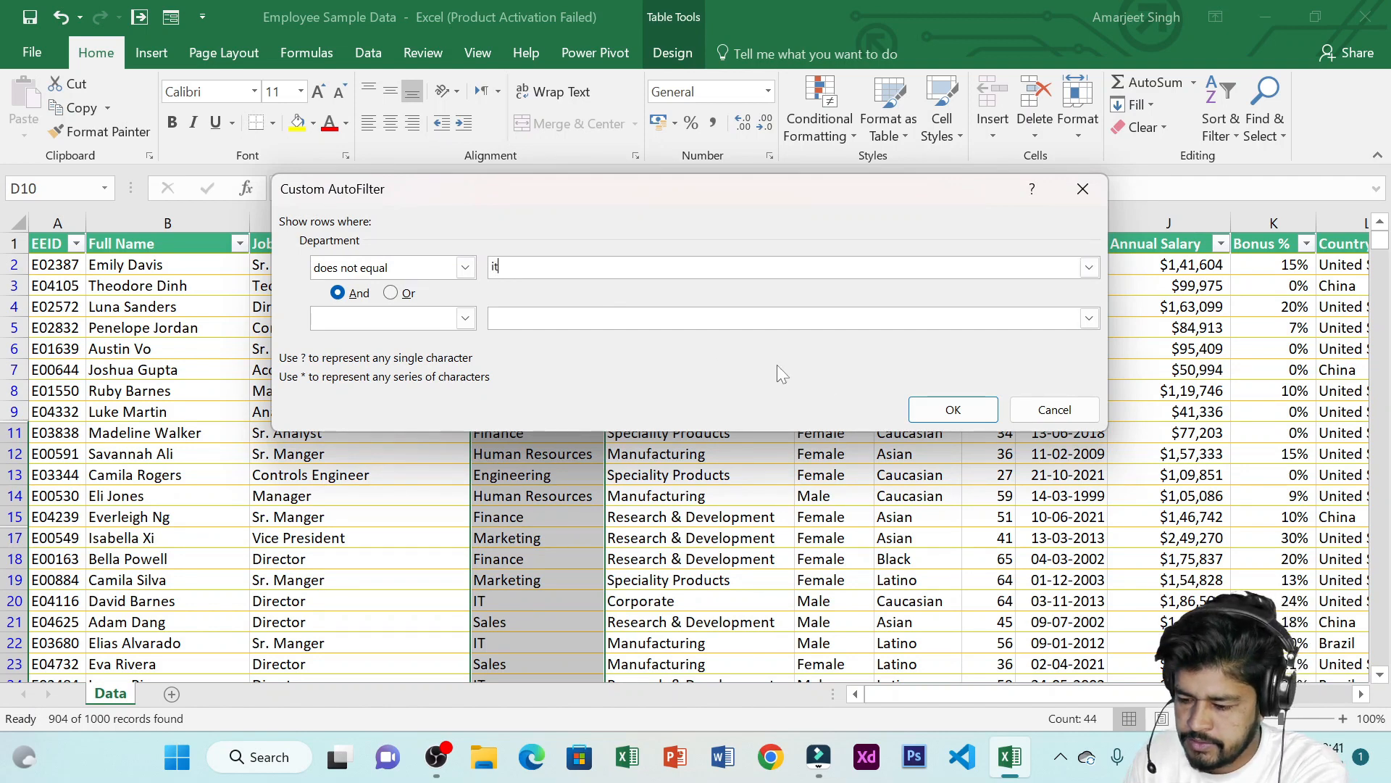
left_click(942, 407)
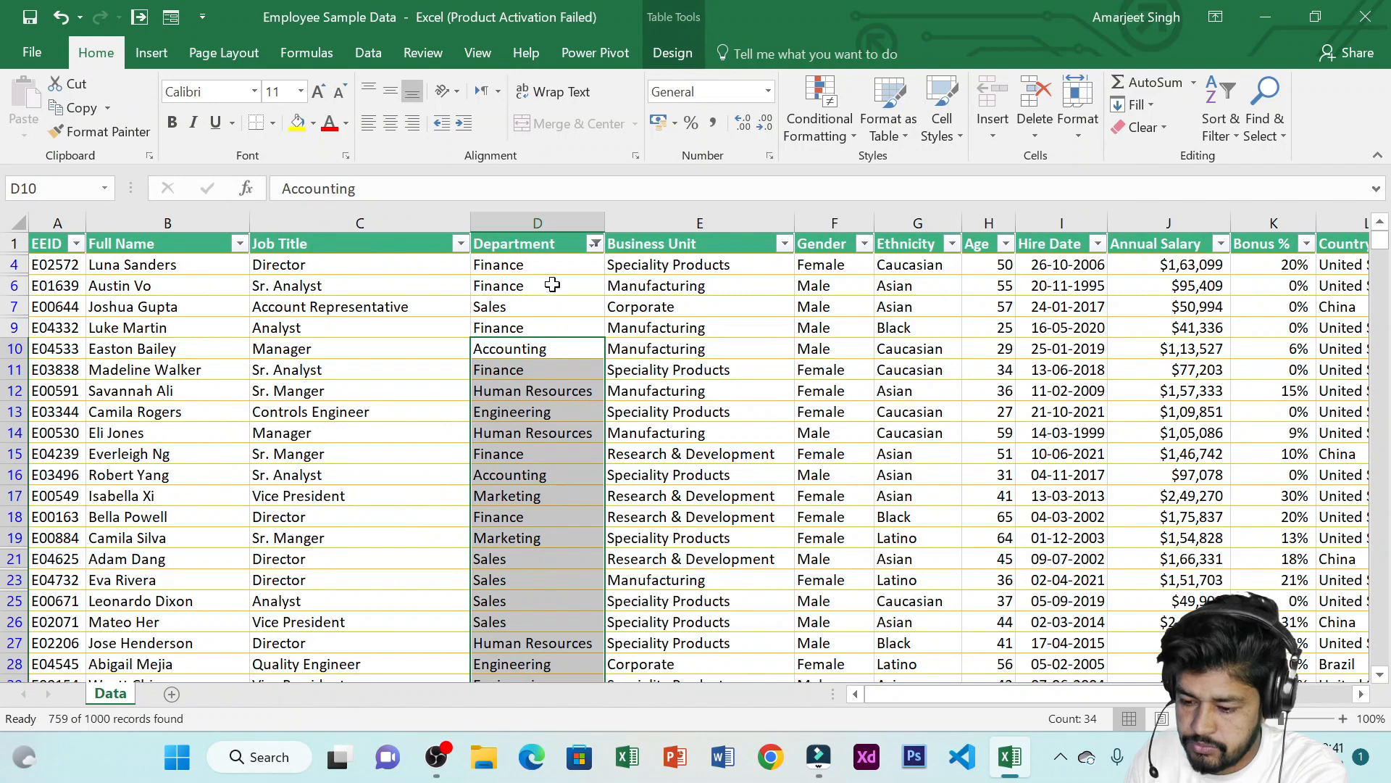
left_click_drag(552, 285, 555, 416)
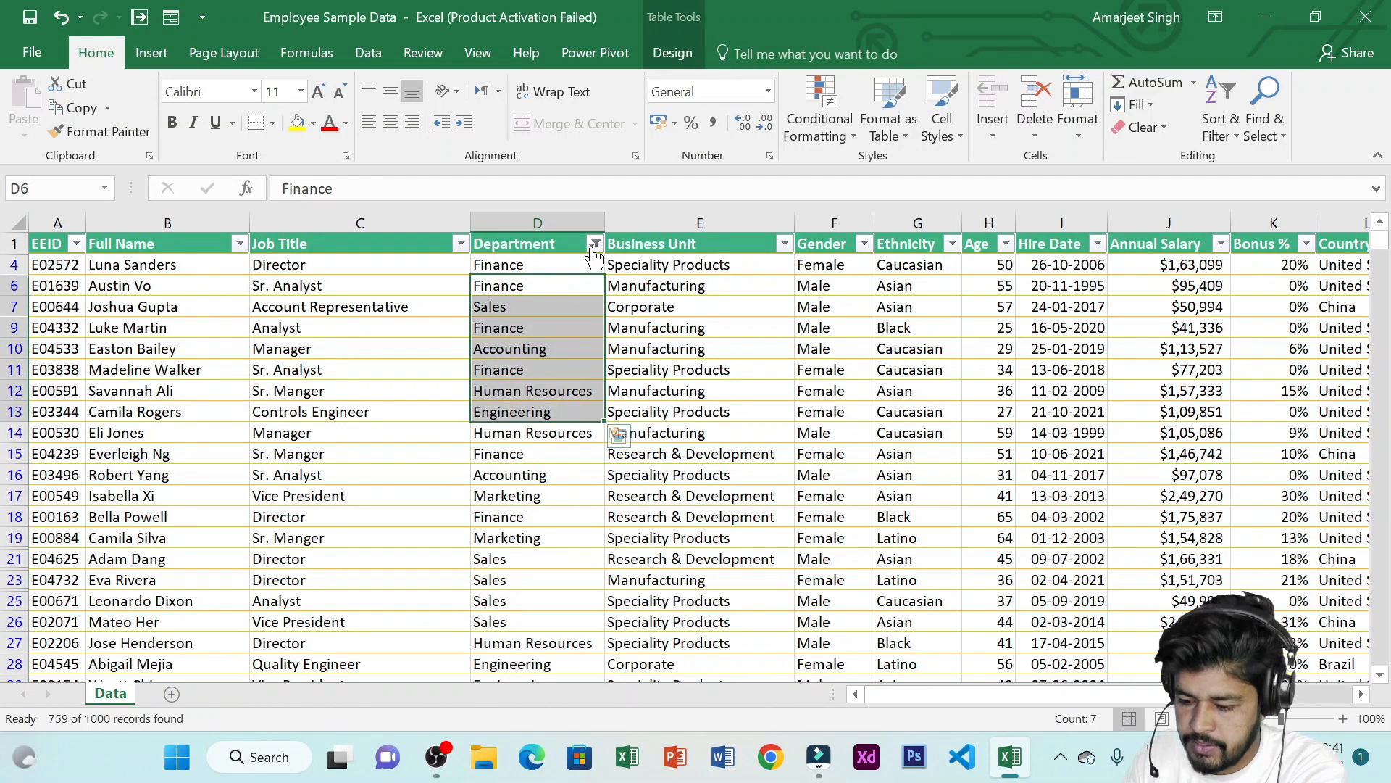
scroll(556, 351, "down", 1)
scroll(555, 351, "up", 1)
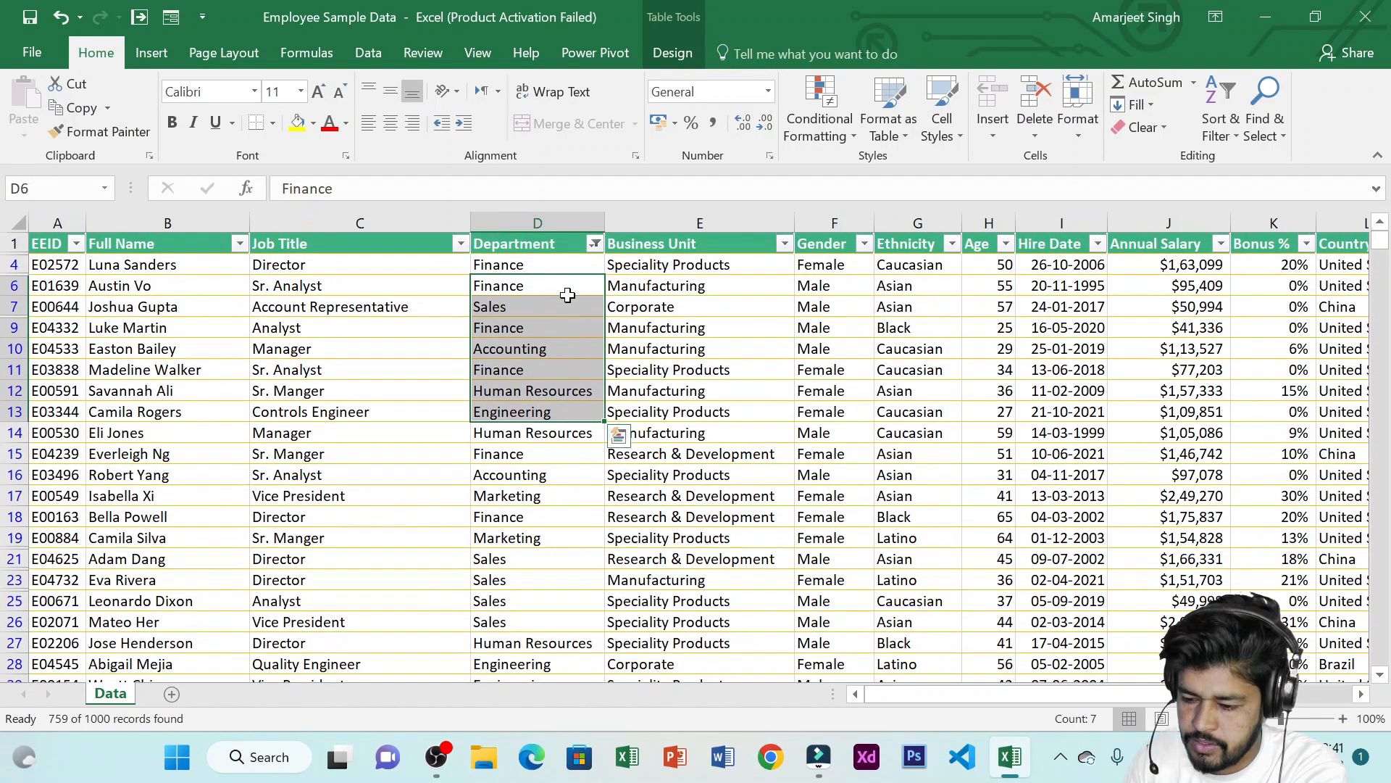
Replace the Department filter with a text filter that begins with f
left_click(595, 245)
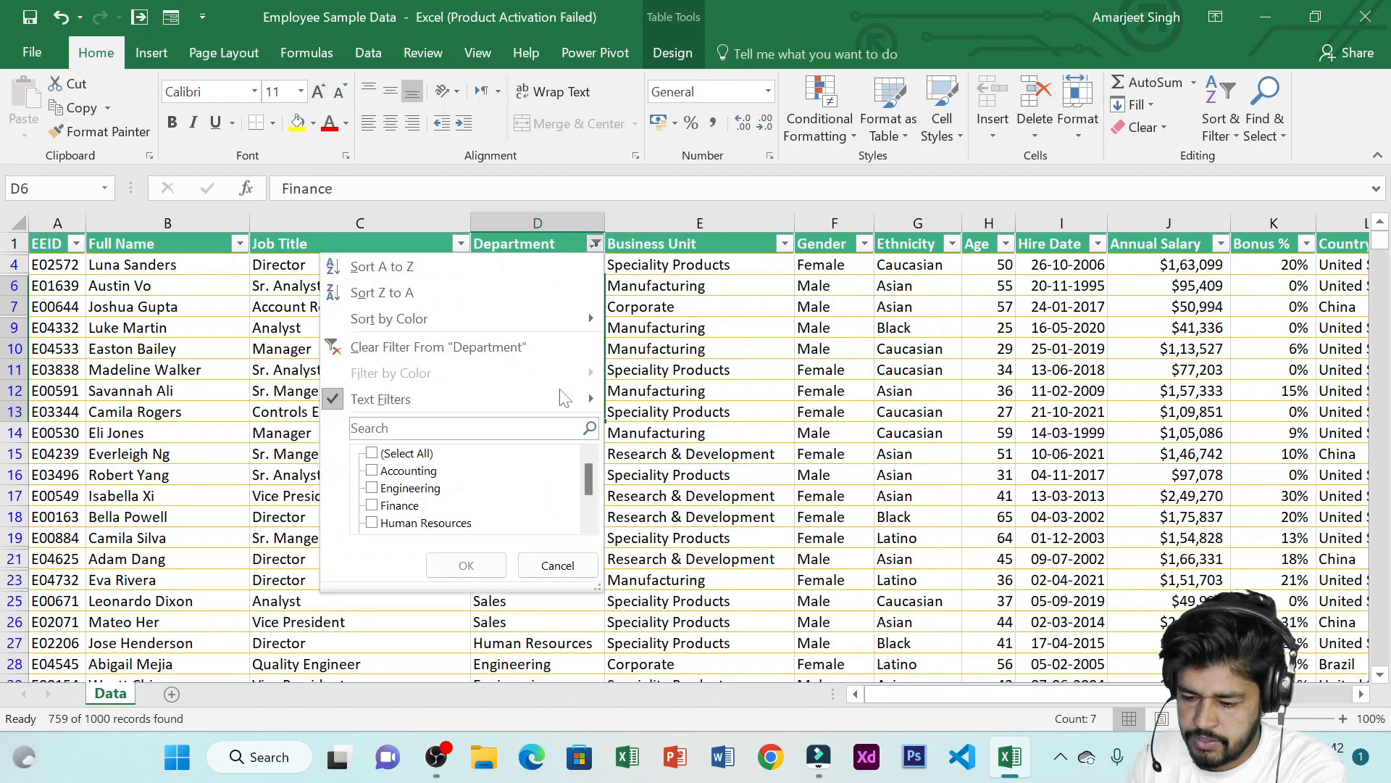
mouse_move(528, 400)
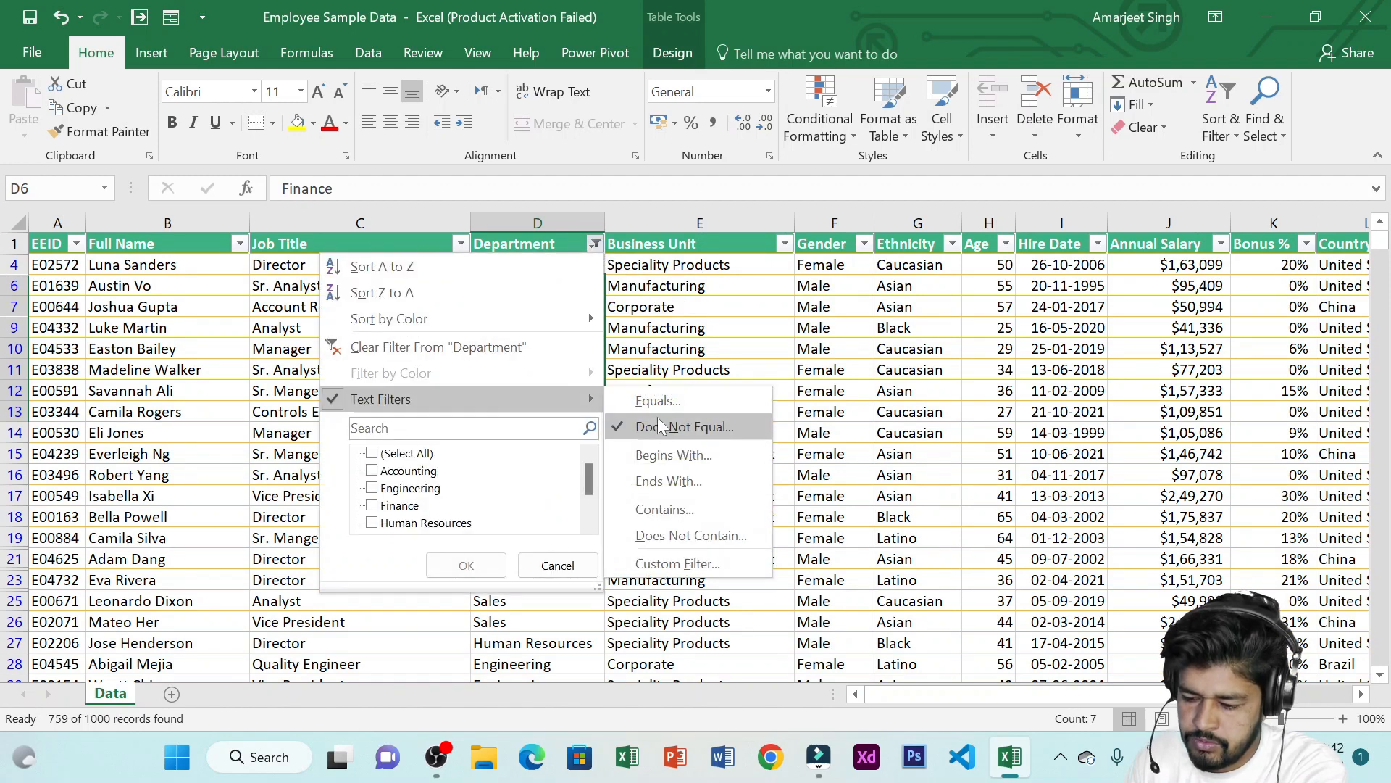
left_click(384, 454)
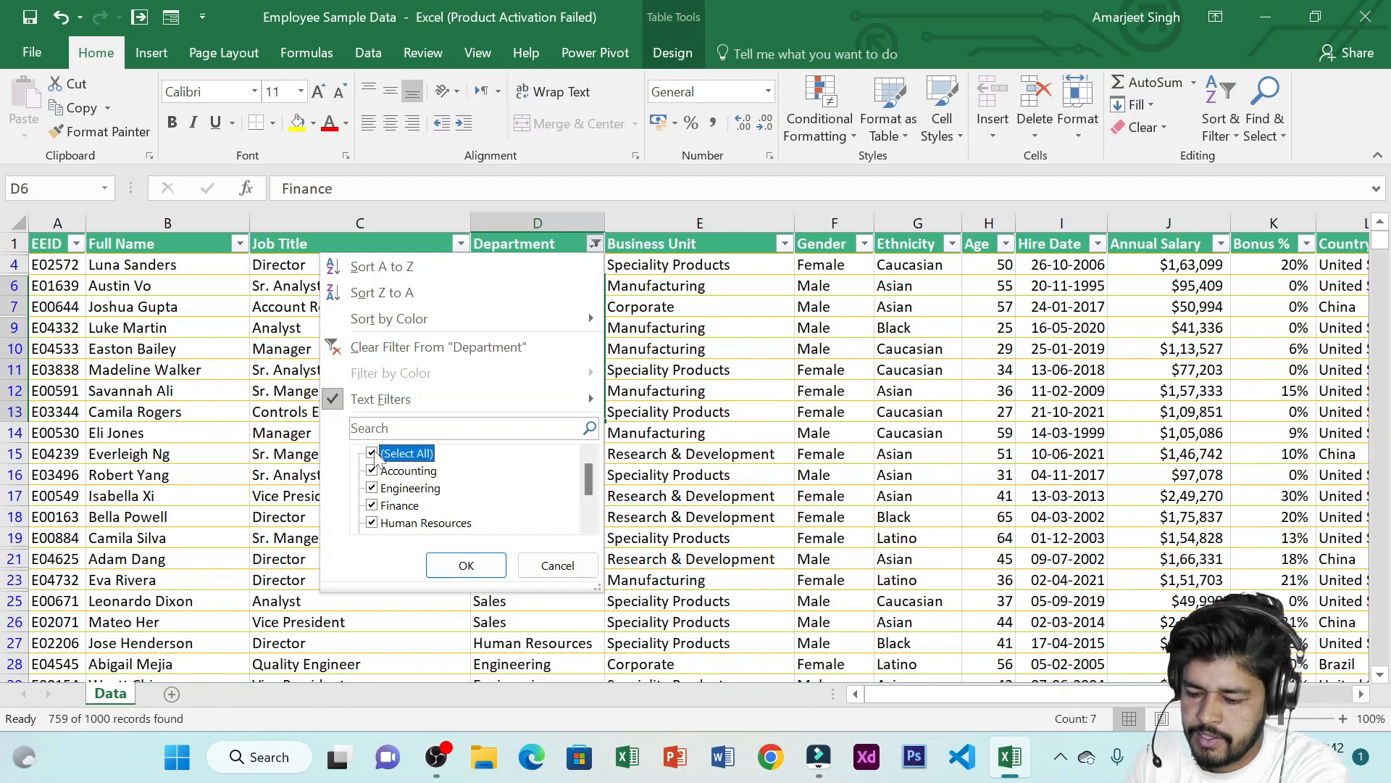
mouse_move(371, 399)
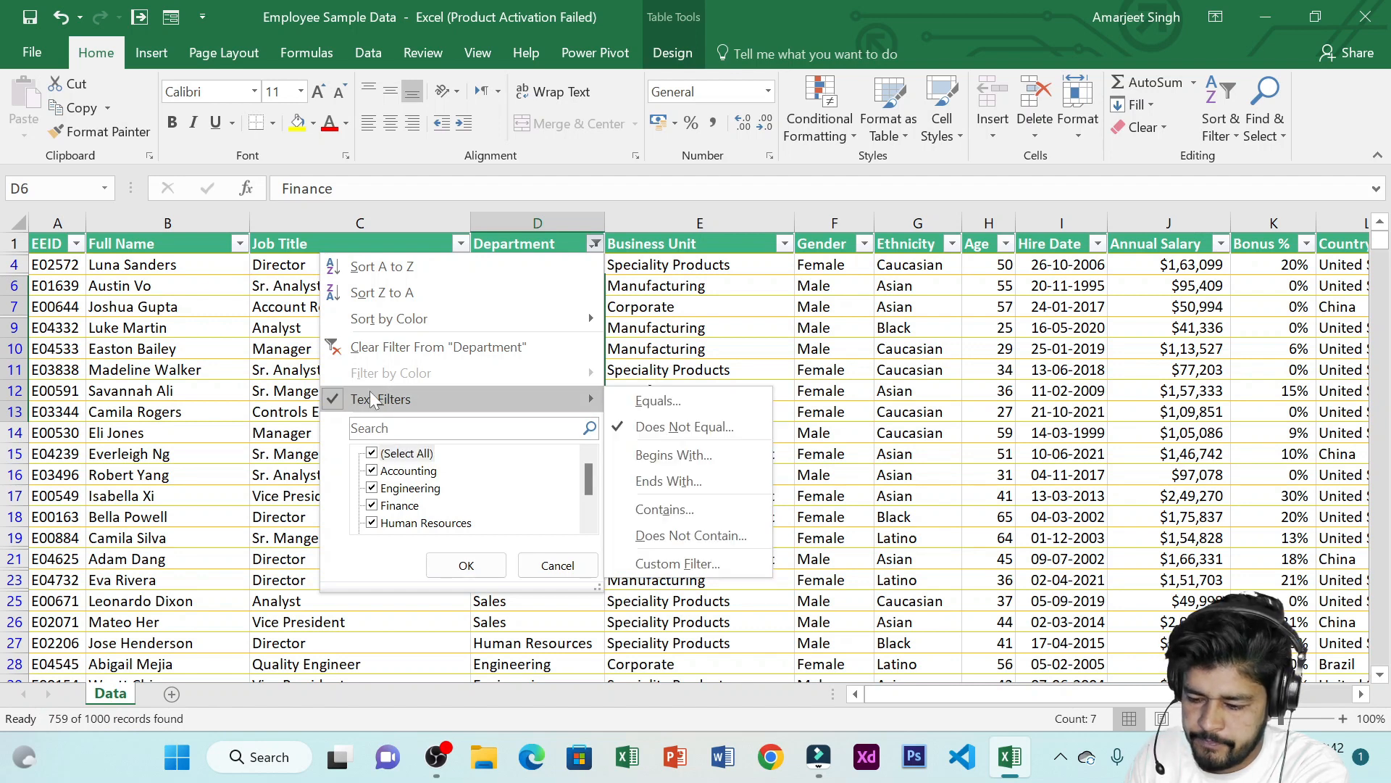
left_click(674, 455)
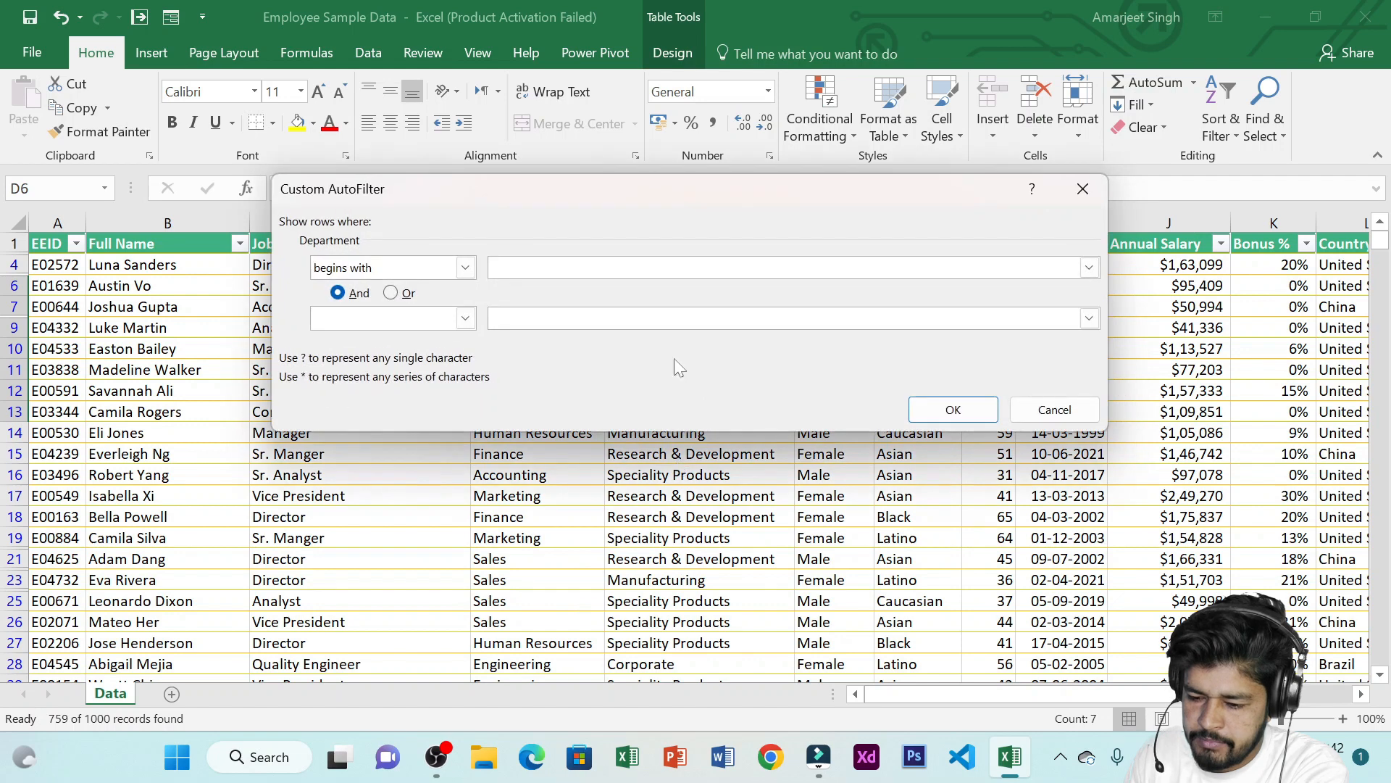
left_click_drag(516, 184, 838, 168)
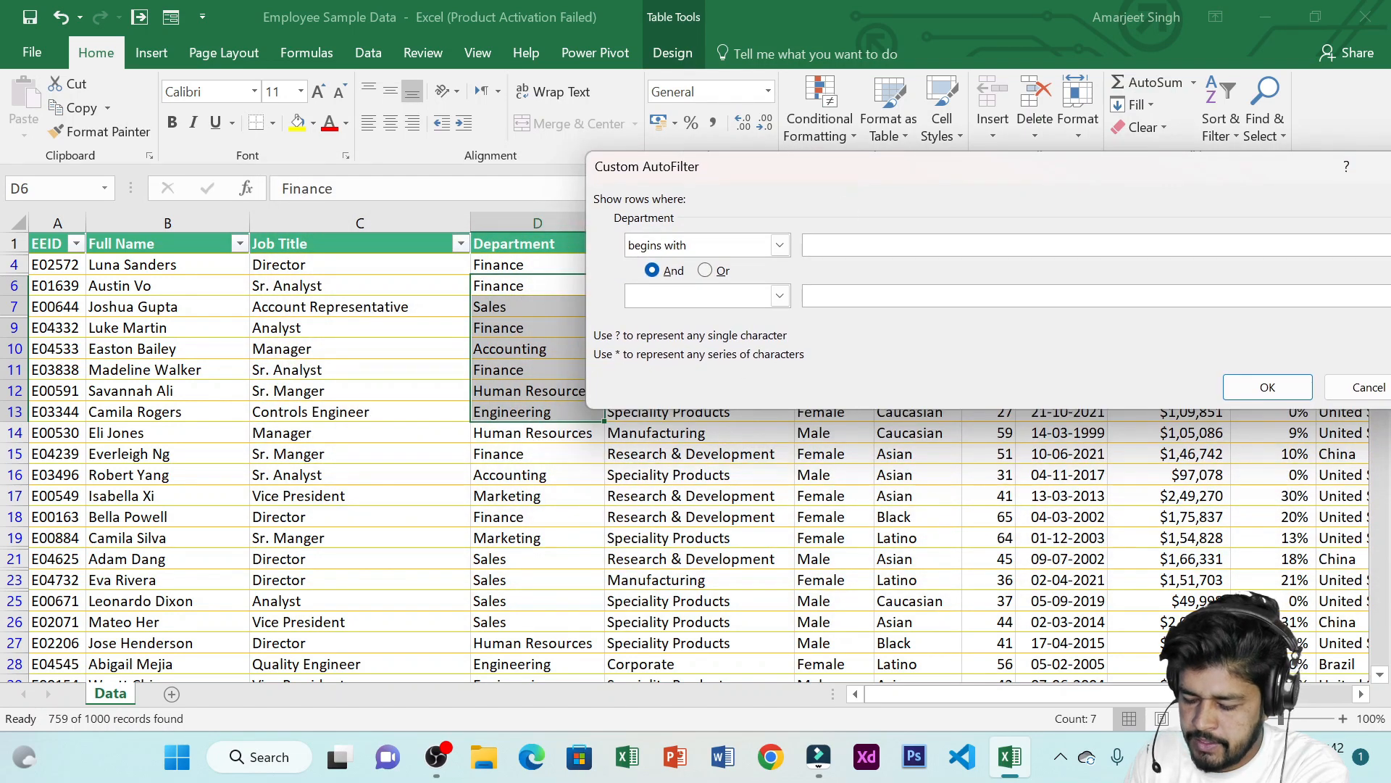
type("f")
left_click(1285, 389)
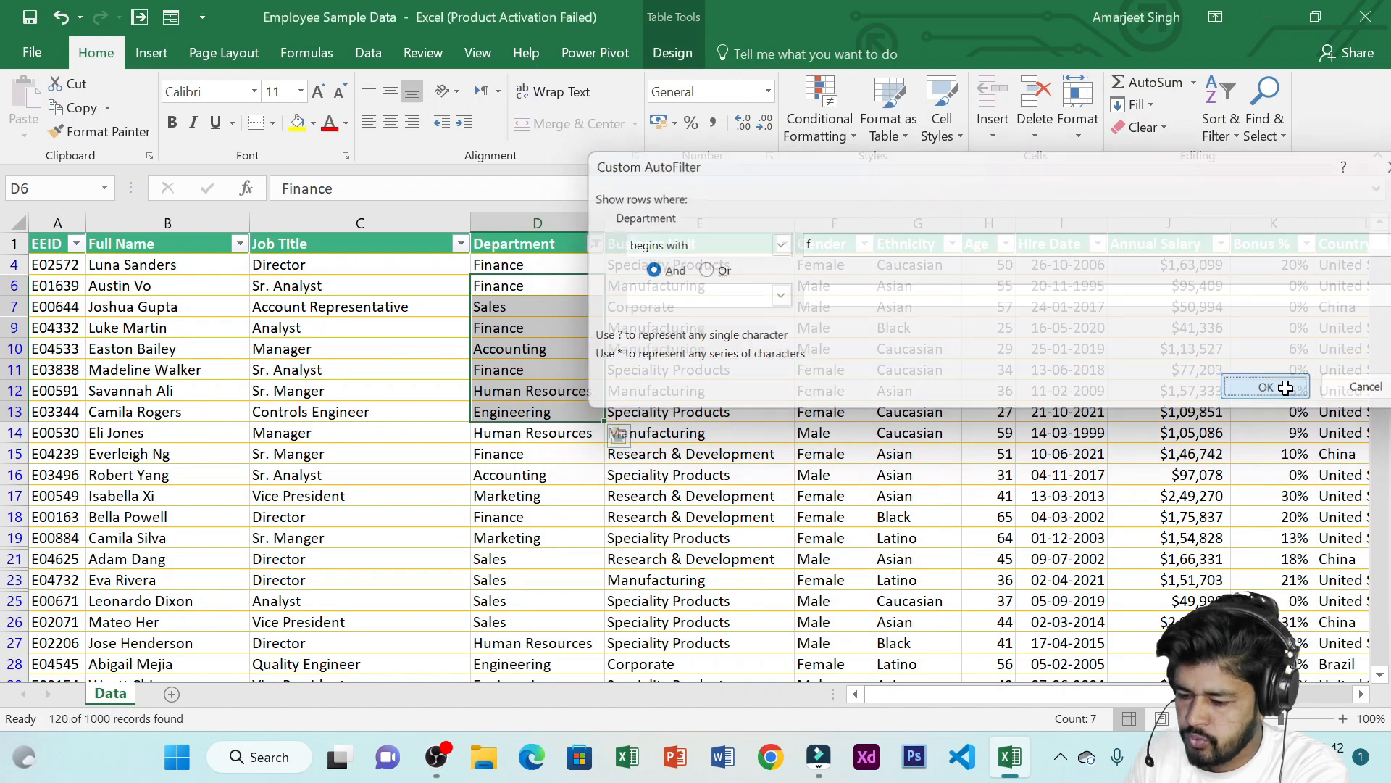
left_click_drag(525, 279, 519, 441)
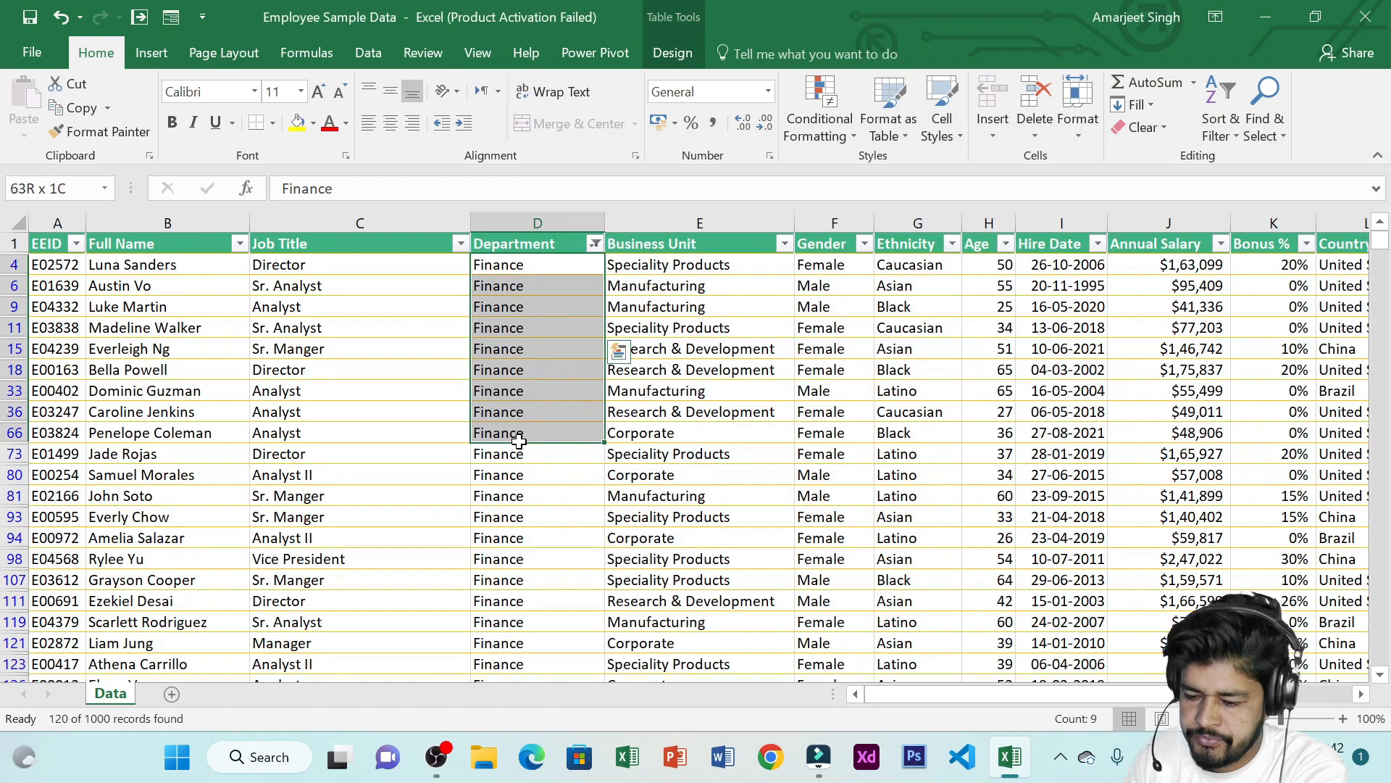
Change the Department begins-with text filter to the letter i
left_click(594, 244)
mouse_move(538, 397)
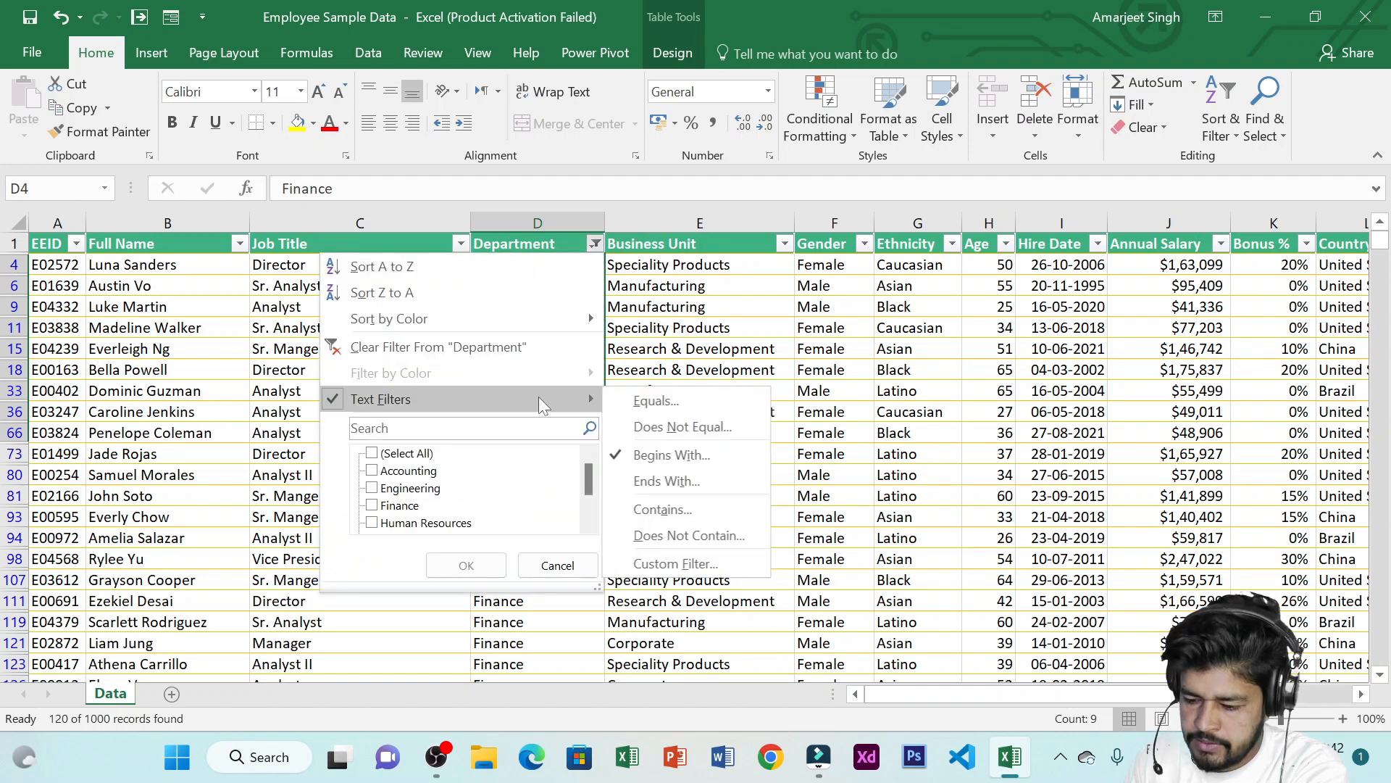
left_click(696, 463)
type("f")
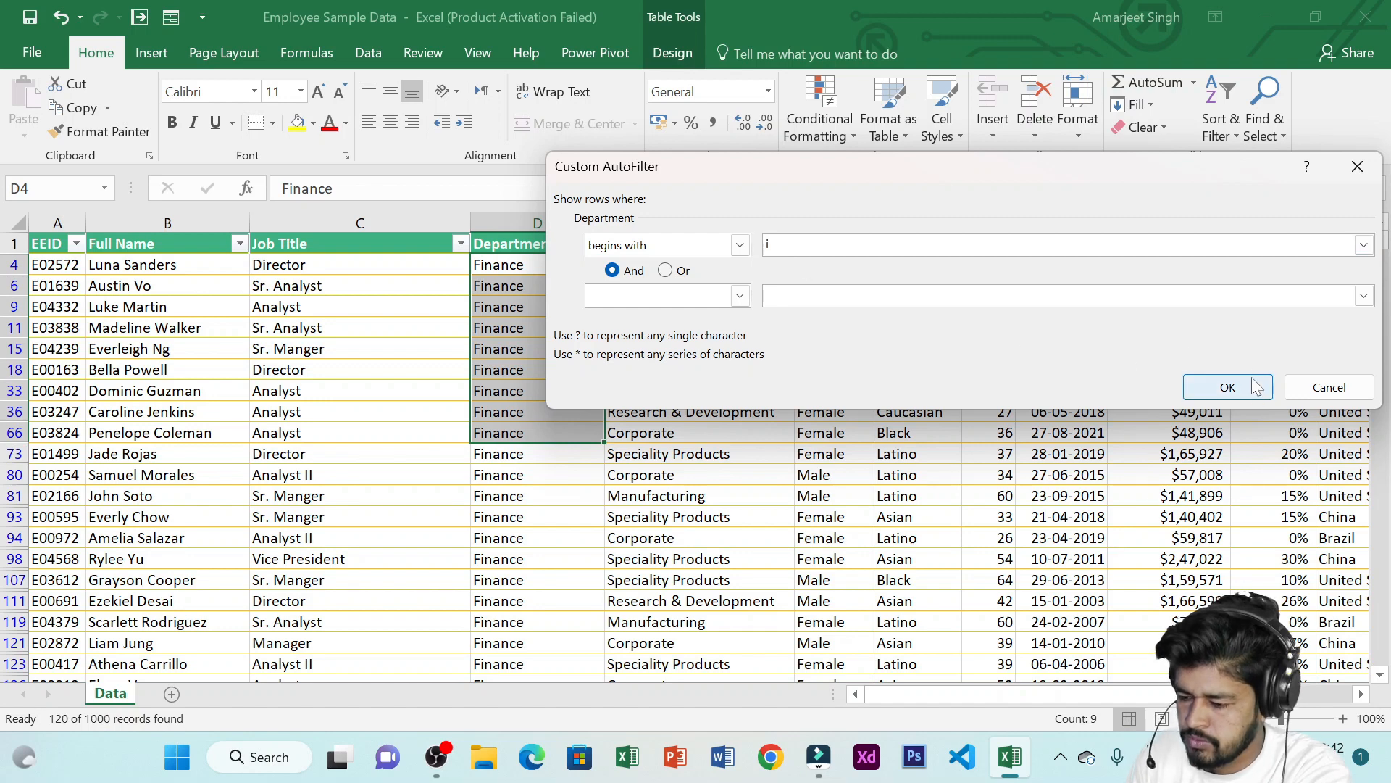
left_click(1227, 387)
left_click_drag(506, 263, 500, 432)
Change the Department begins-with text filter to the letter a
left_click(595, 245)
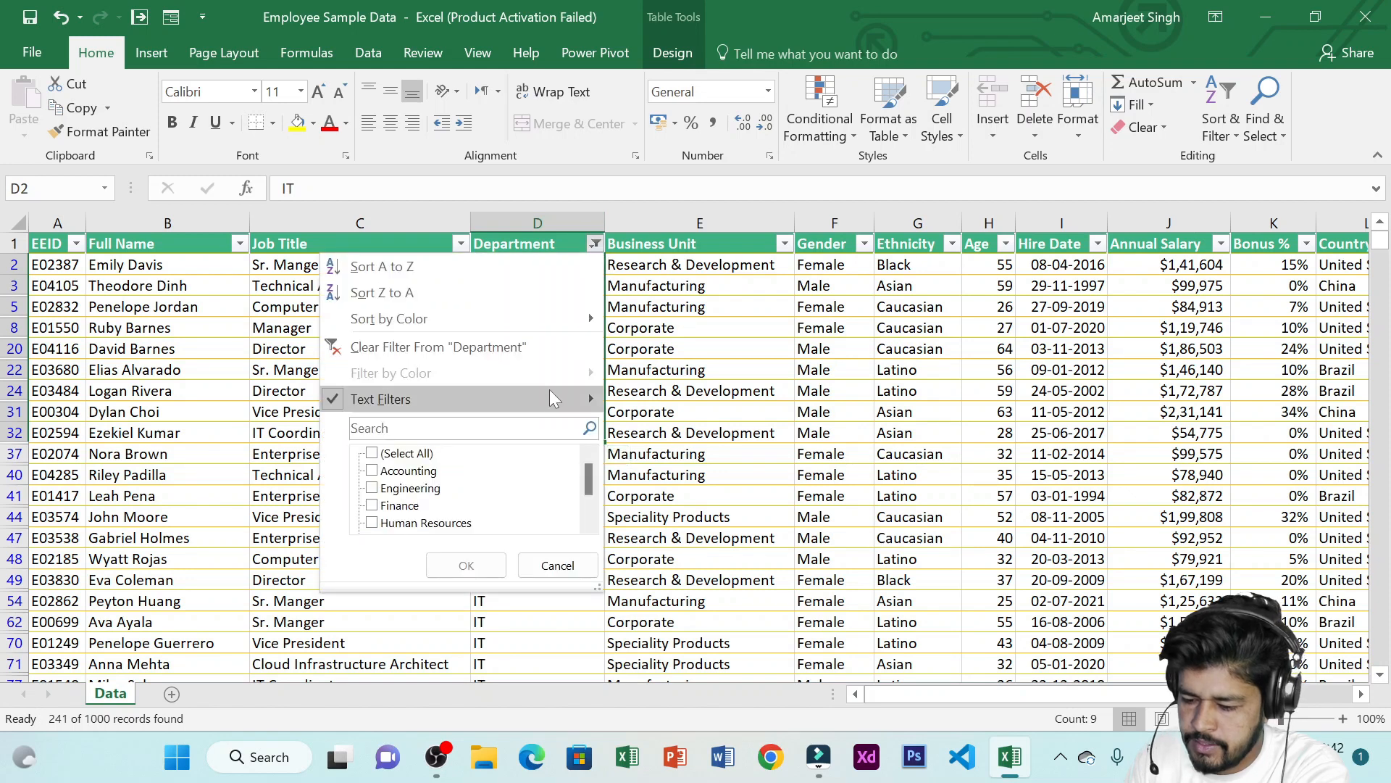
mouse_move(544, 393)
left_click(708, 456)
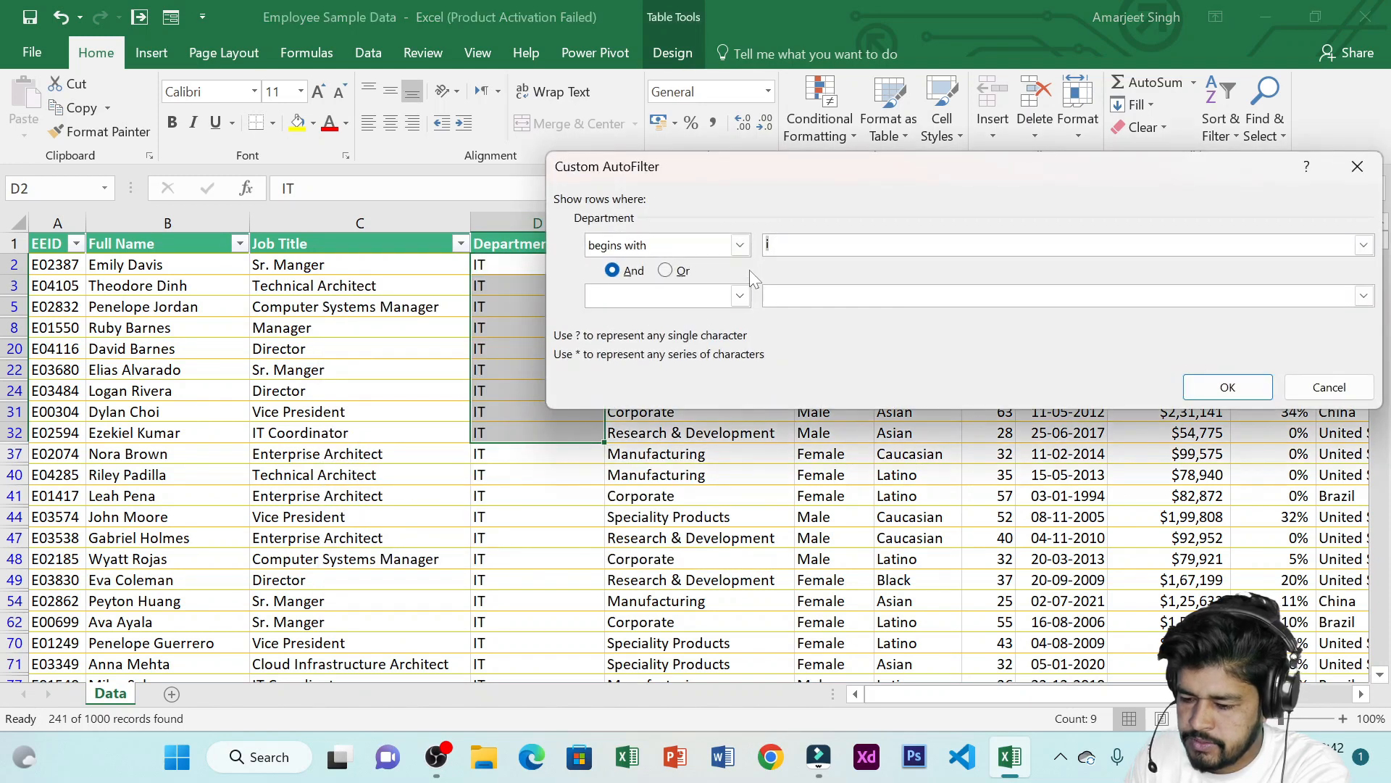
type("a")
key("Return")
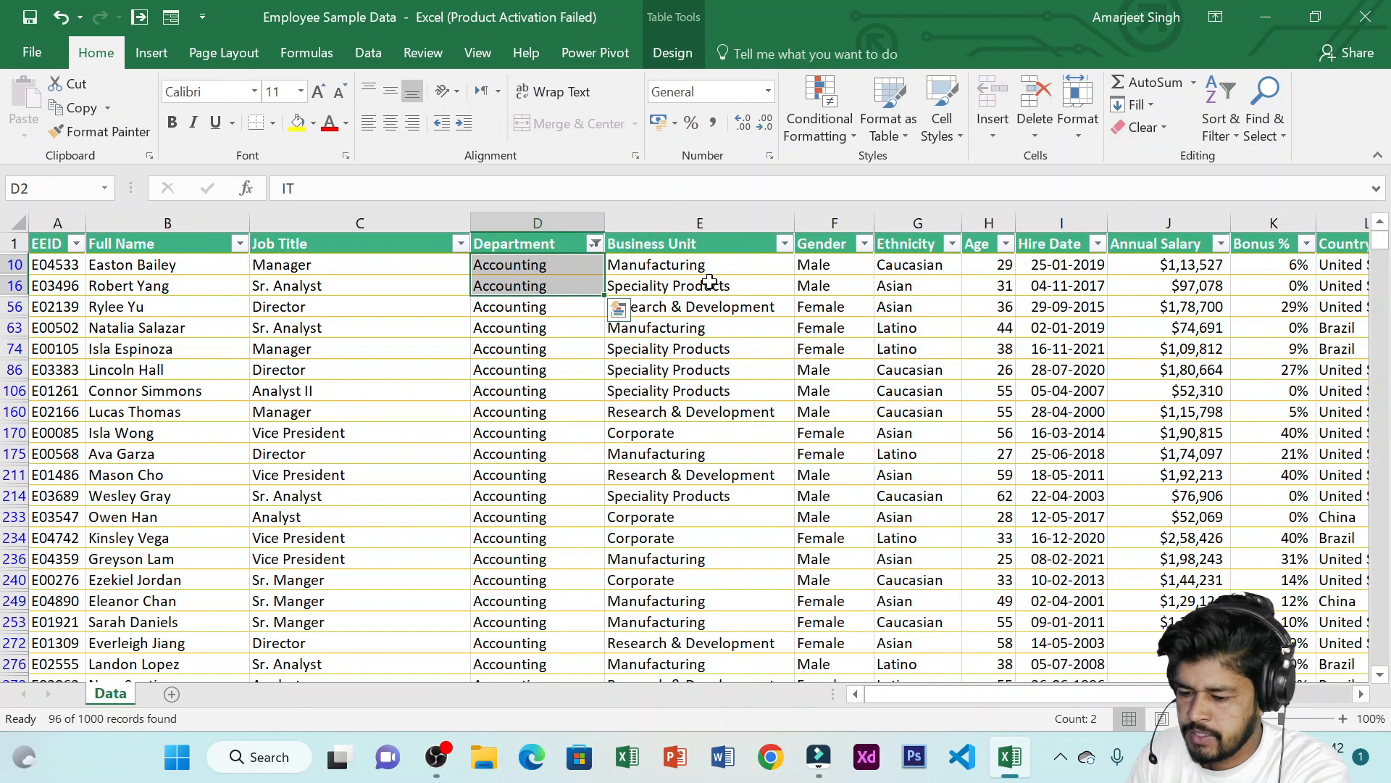
Apply a Department text filter that ends with t
left_click(595, 246)
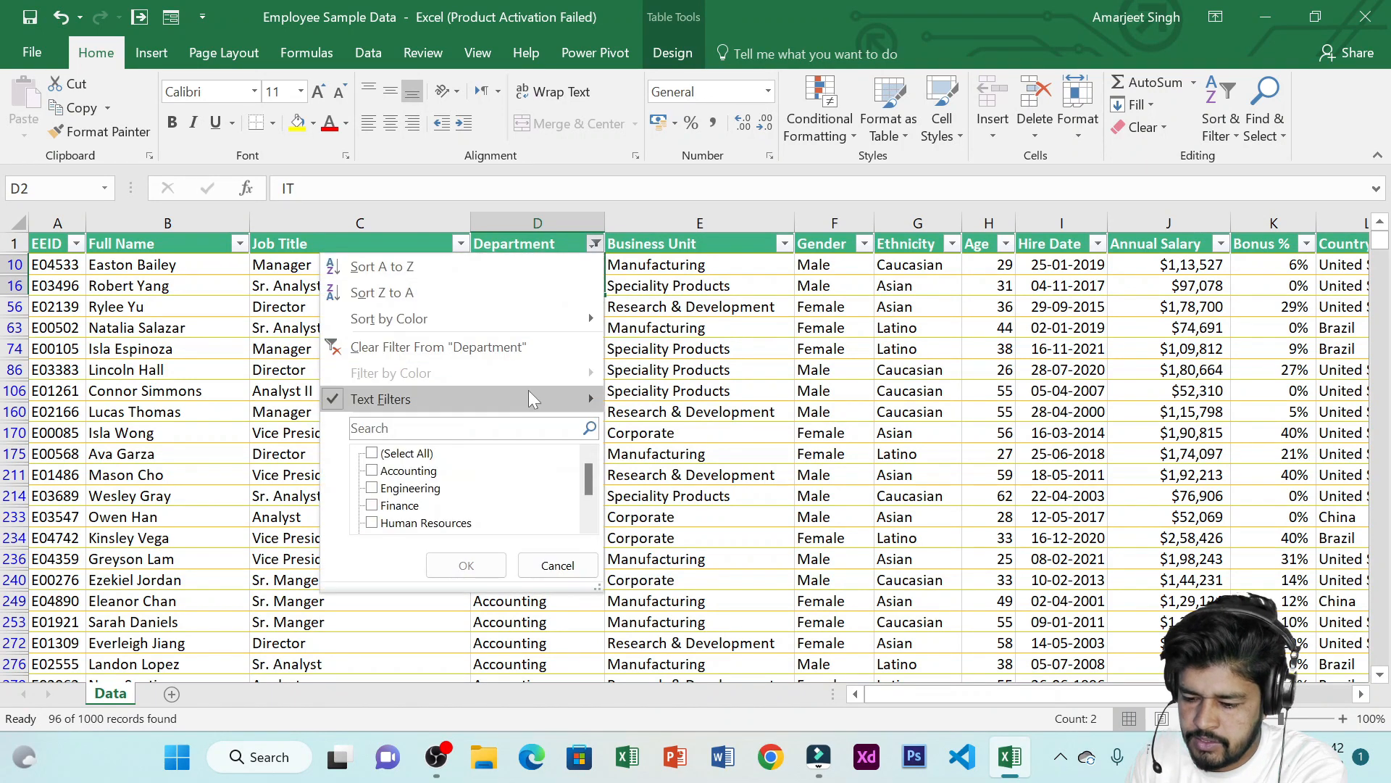
mouse_move(528, 395)
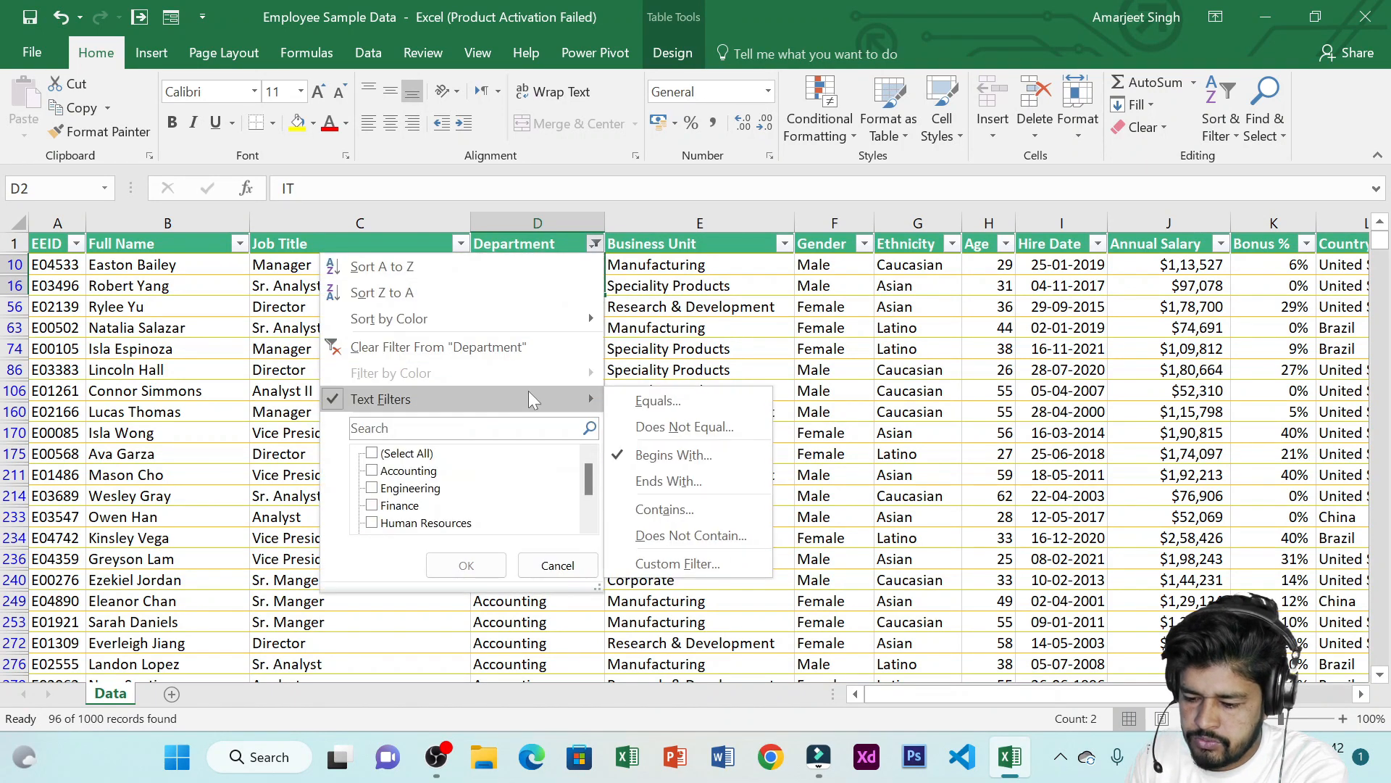
left_click(702, 482)
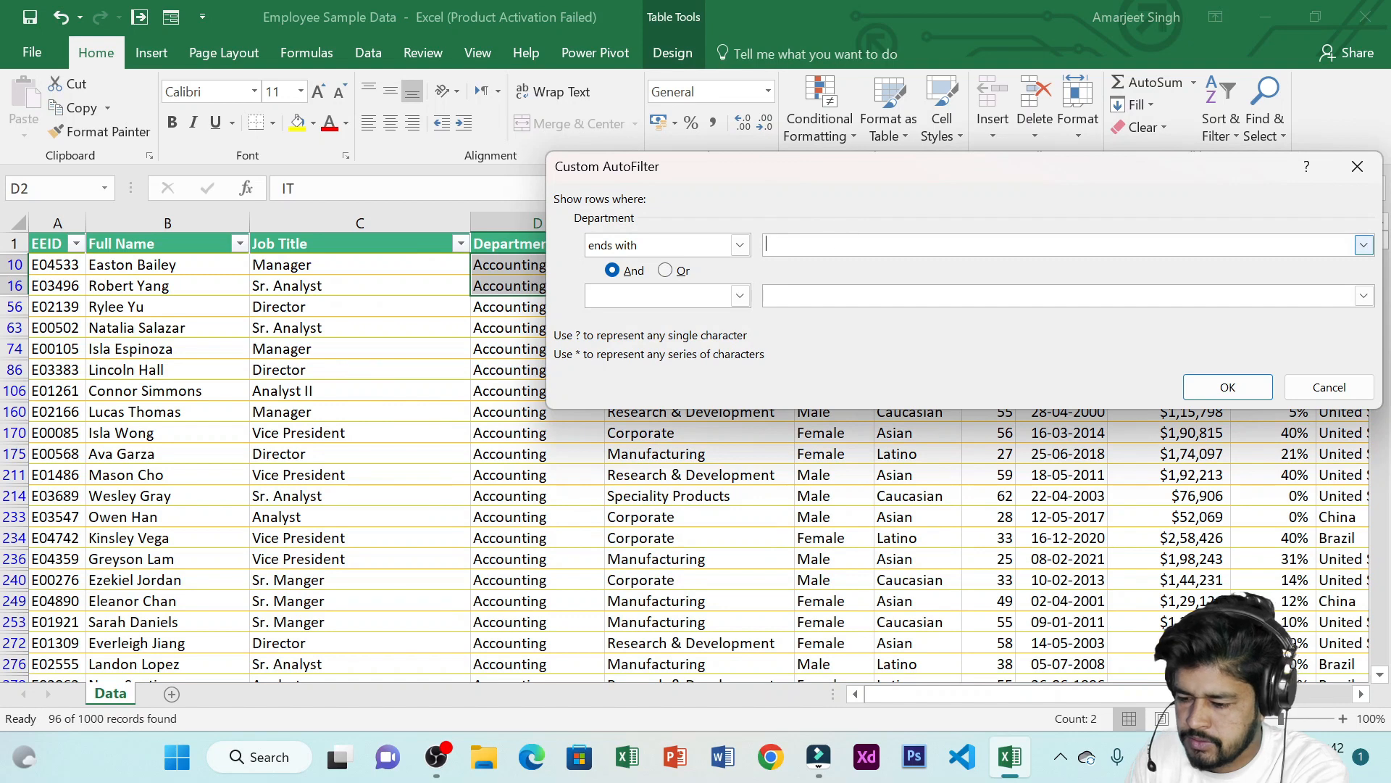
type("T")
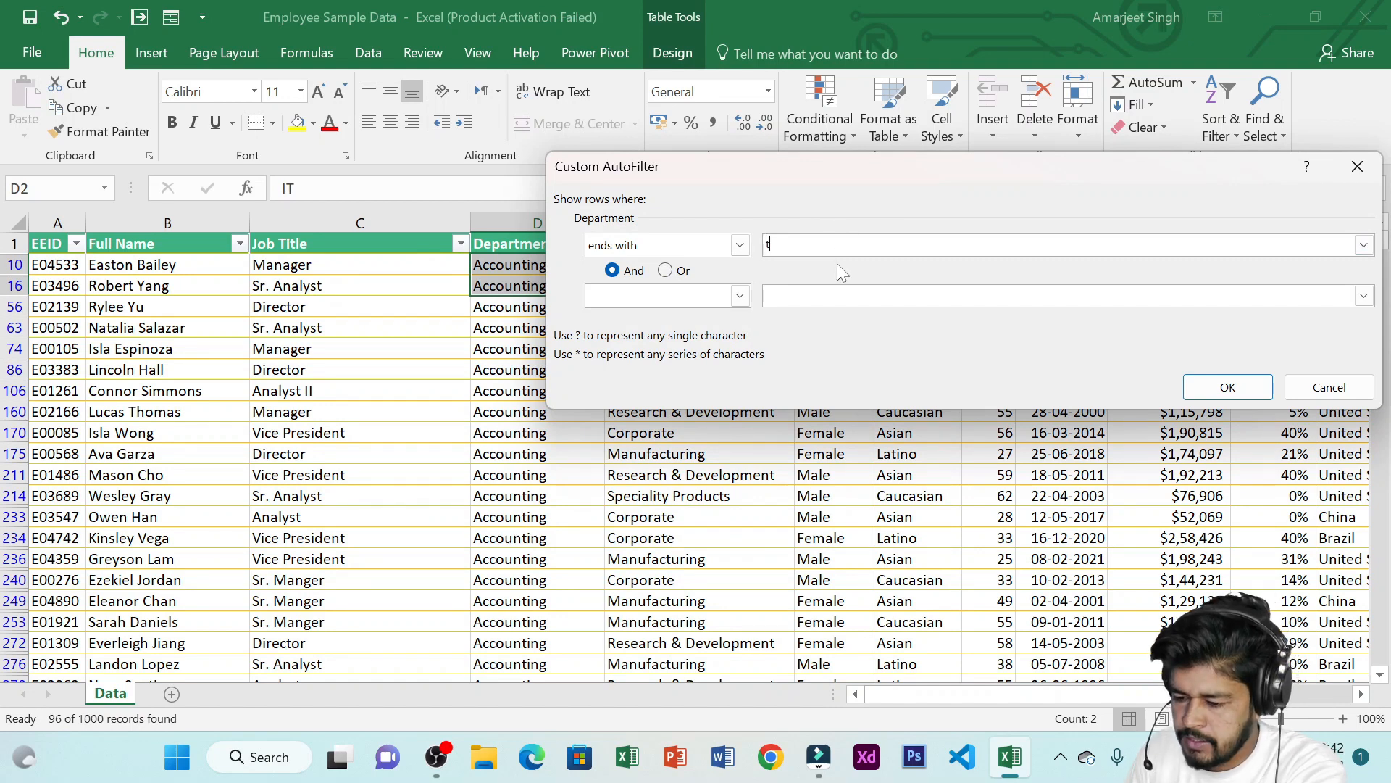
left_click(1228, 387)
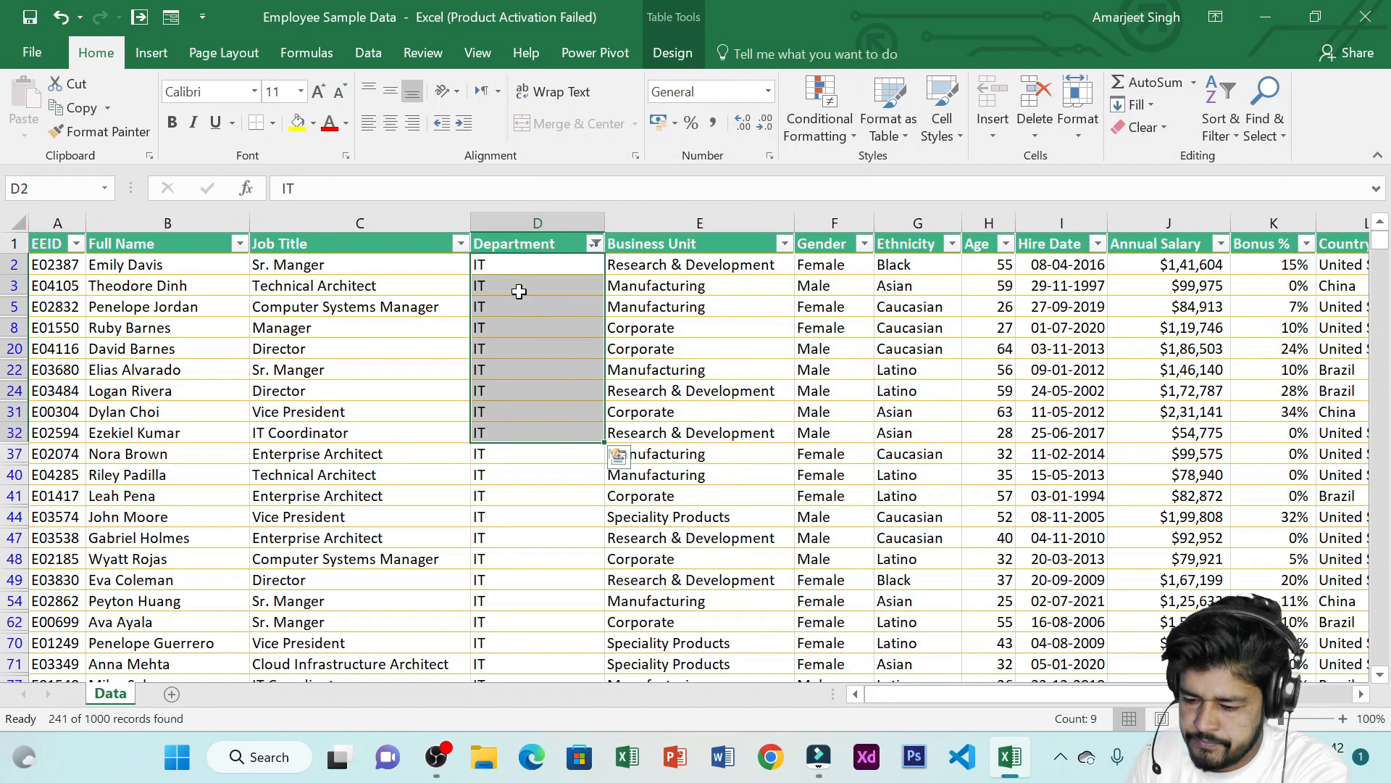
Change the Department ends-with text filter to the letter s
left_click(594, 244)
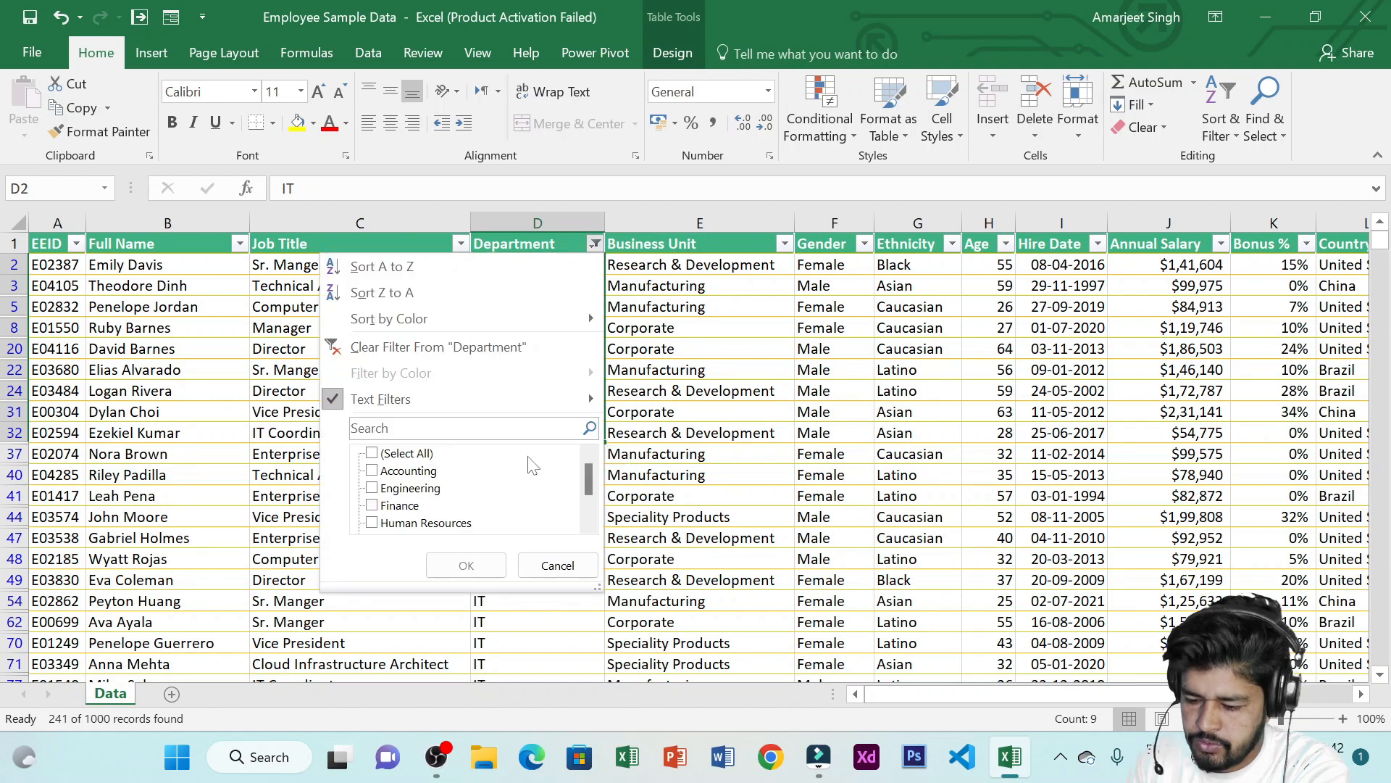
mouse_move(549, 400)
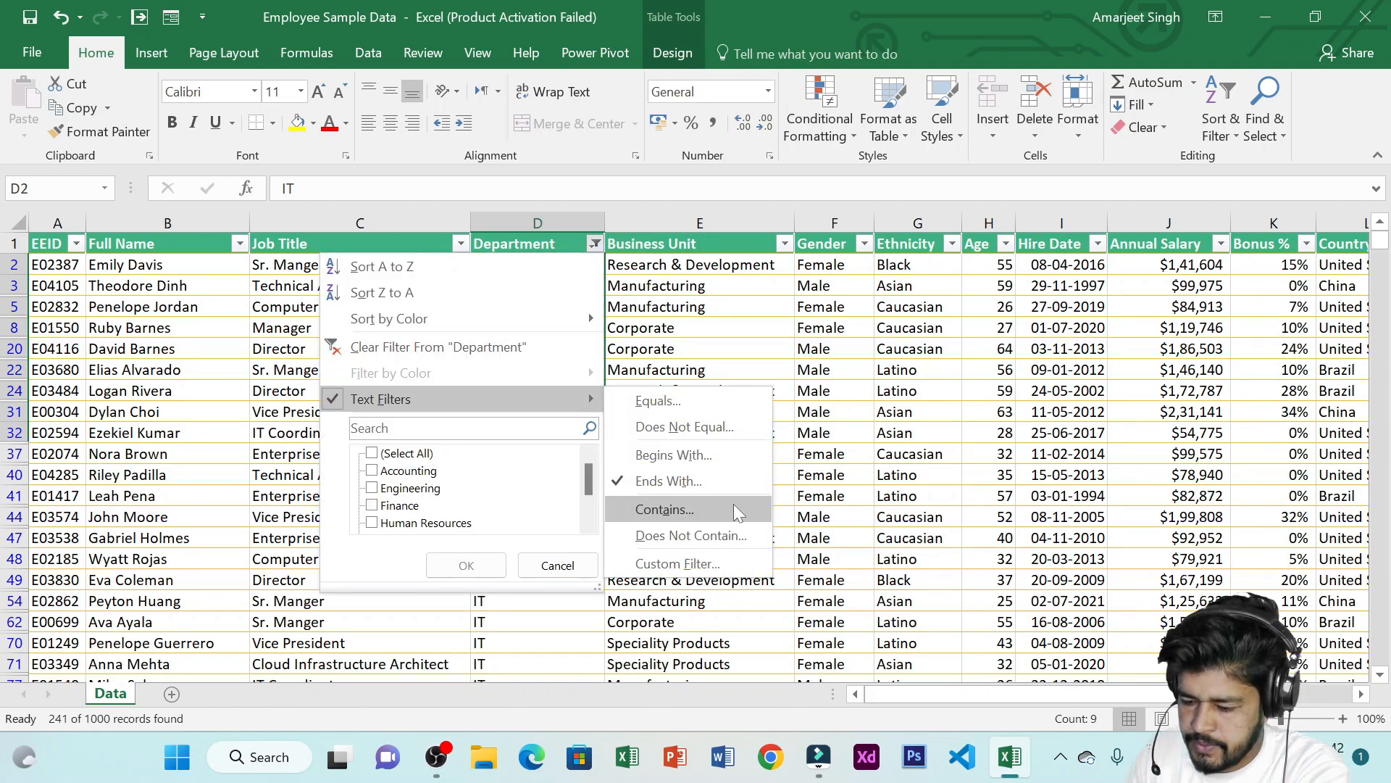
left_click(739, 482)
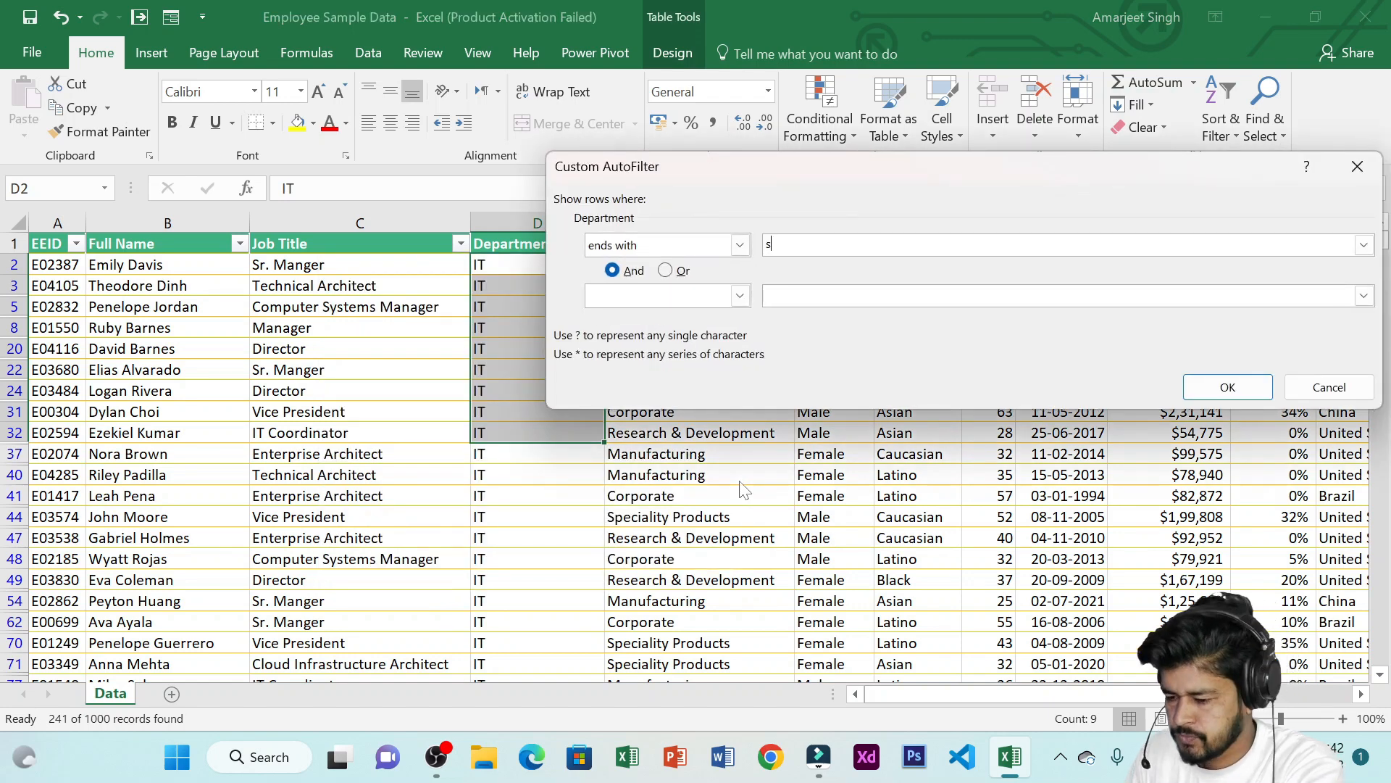
type("s")
key("Return")
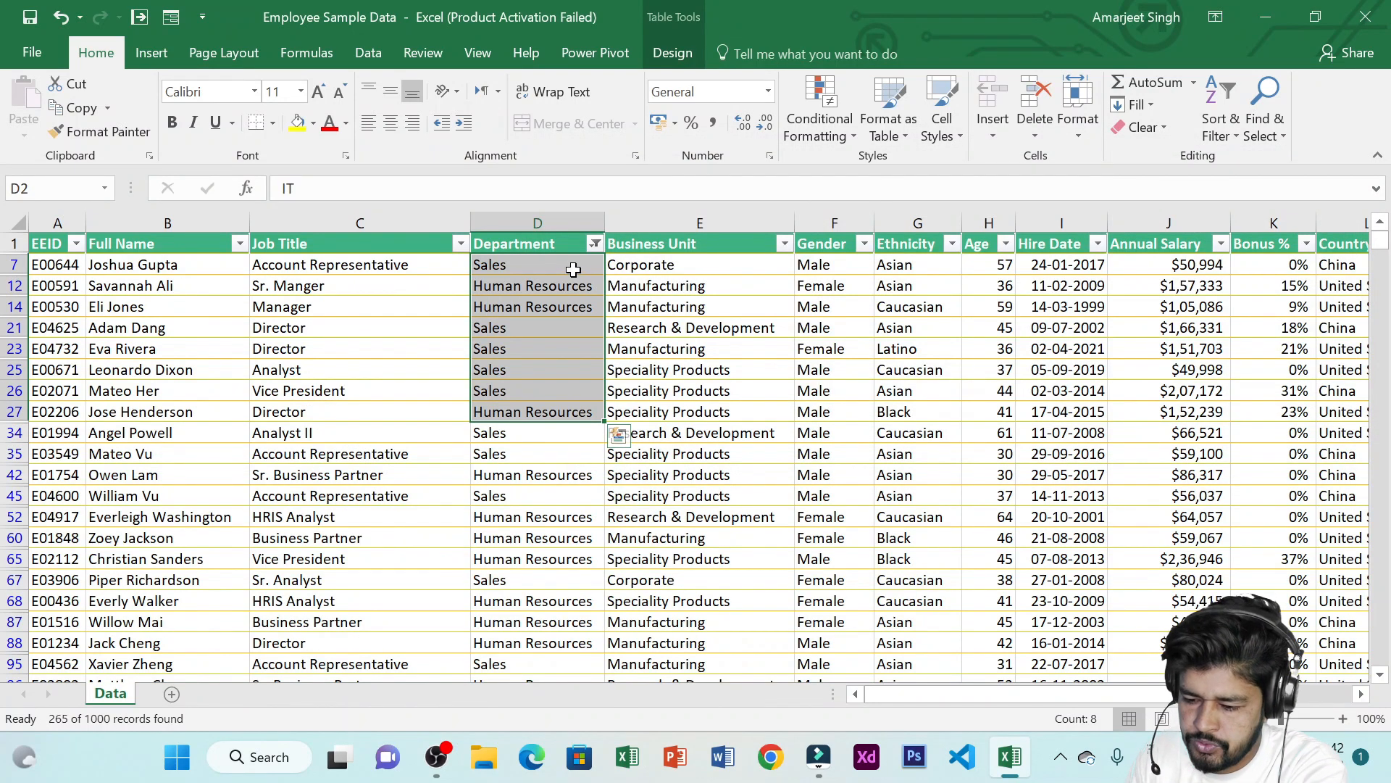
Change the Department text filter to rows that contain re
left_click_drag(552, 264, 558, 352)
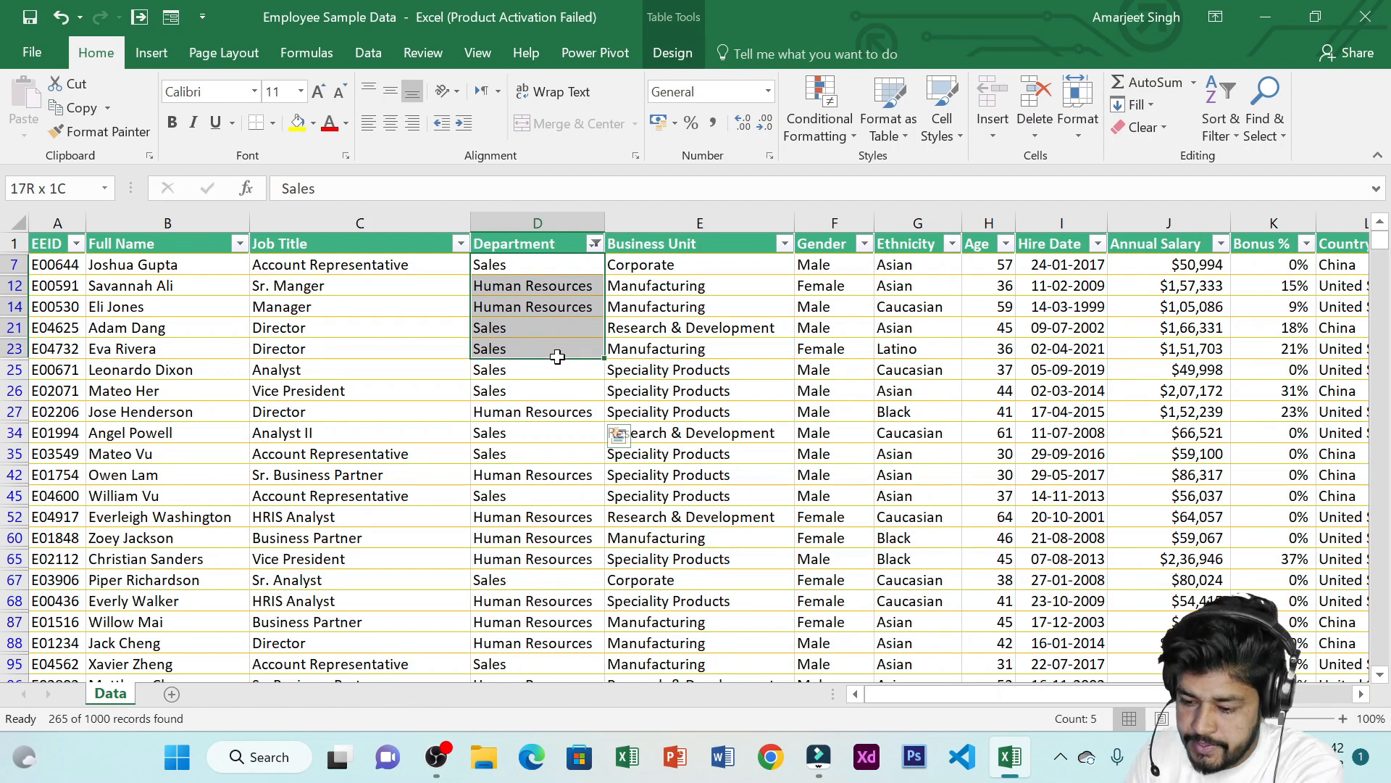
left_click(595, 245)
mouse_move(580, 397)
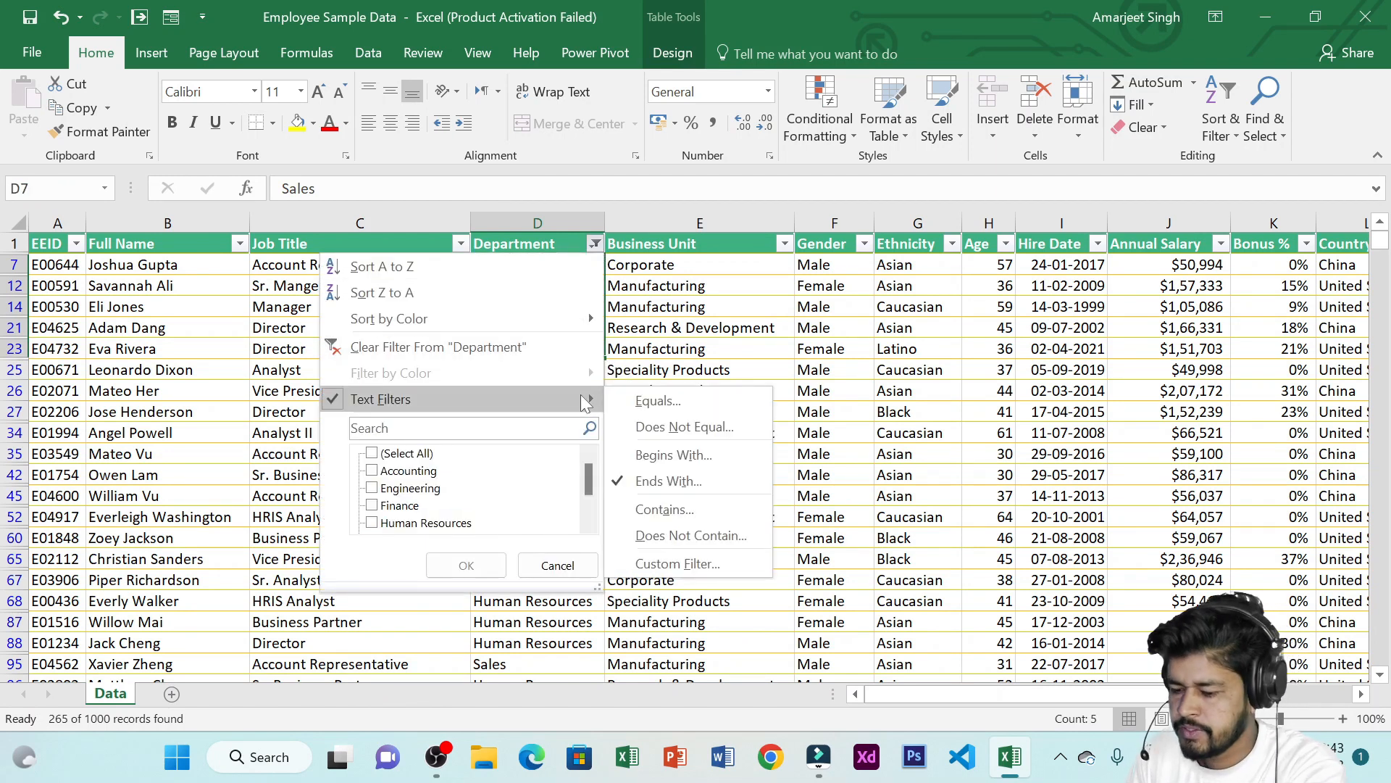
left_click(686, 510)
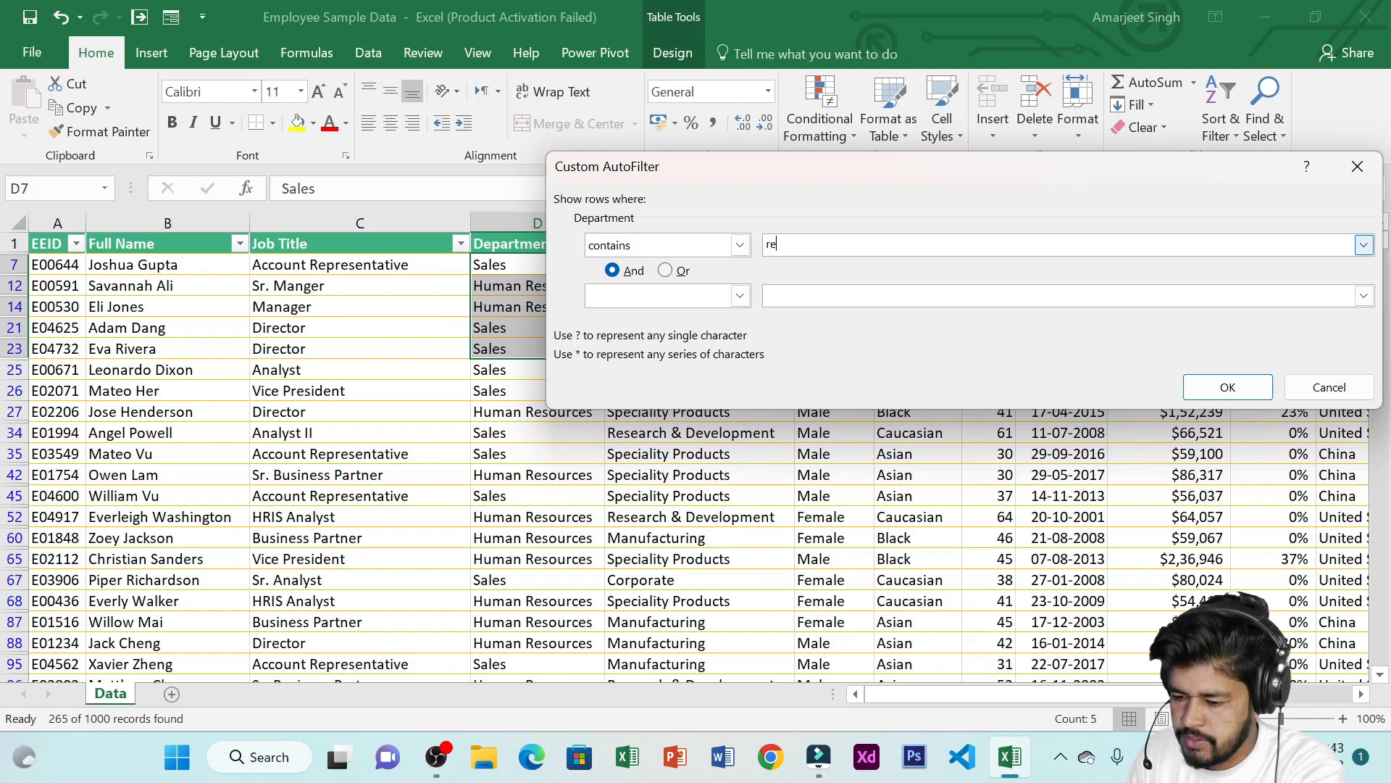
type("re")
left_click(1202, 384)
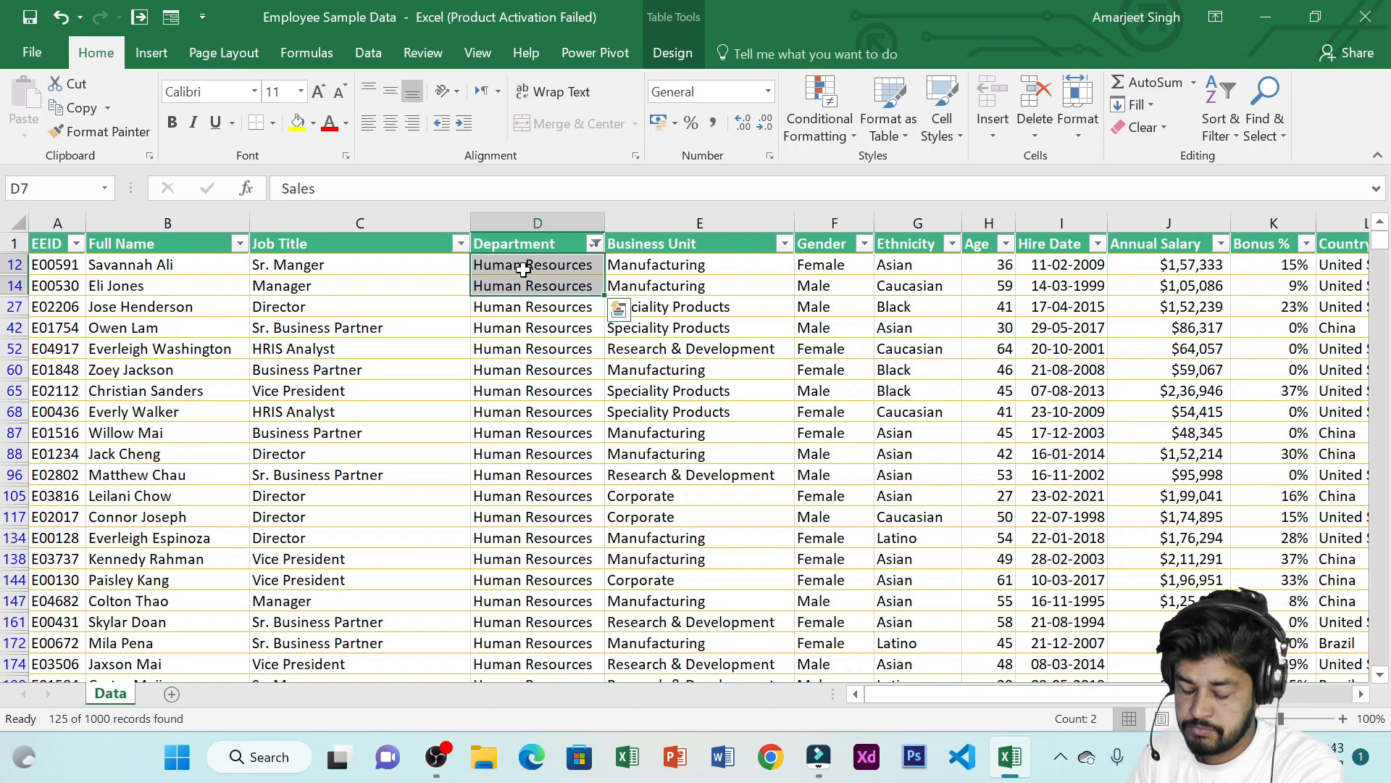
Change the Department text filter to rows that do not contain hu
left_click(595, 244)
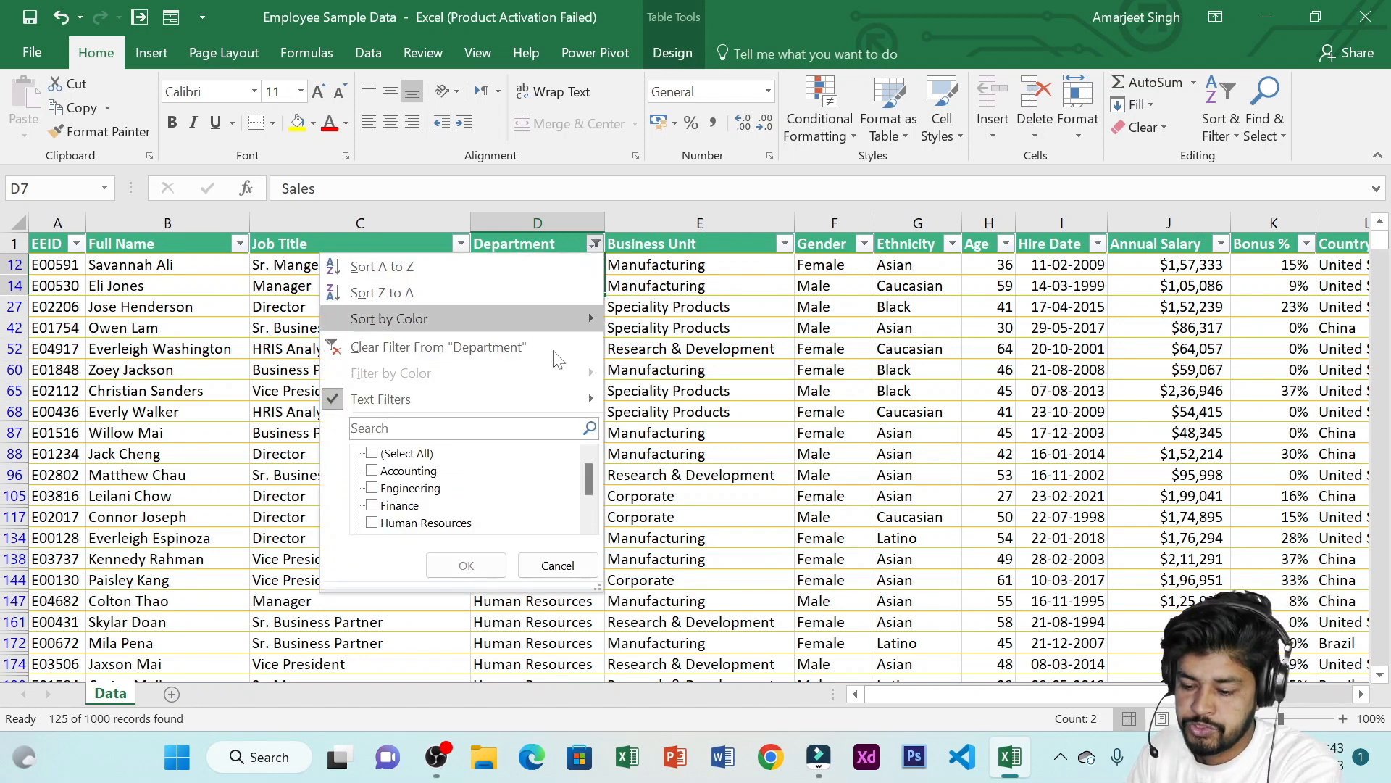
mouse_move(567, 397)
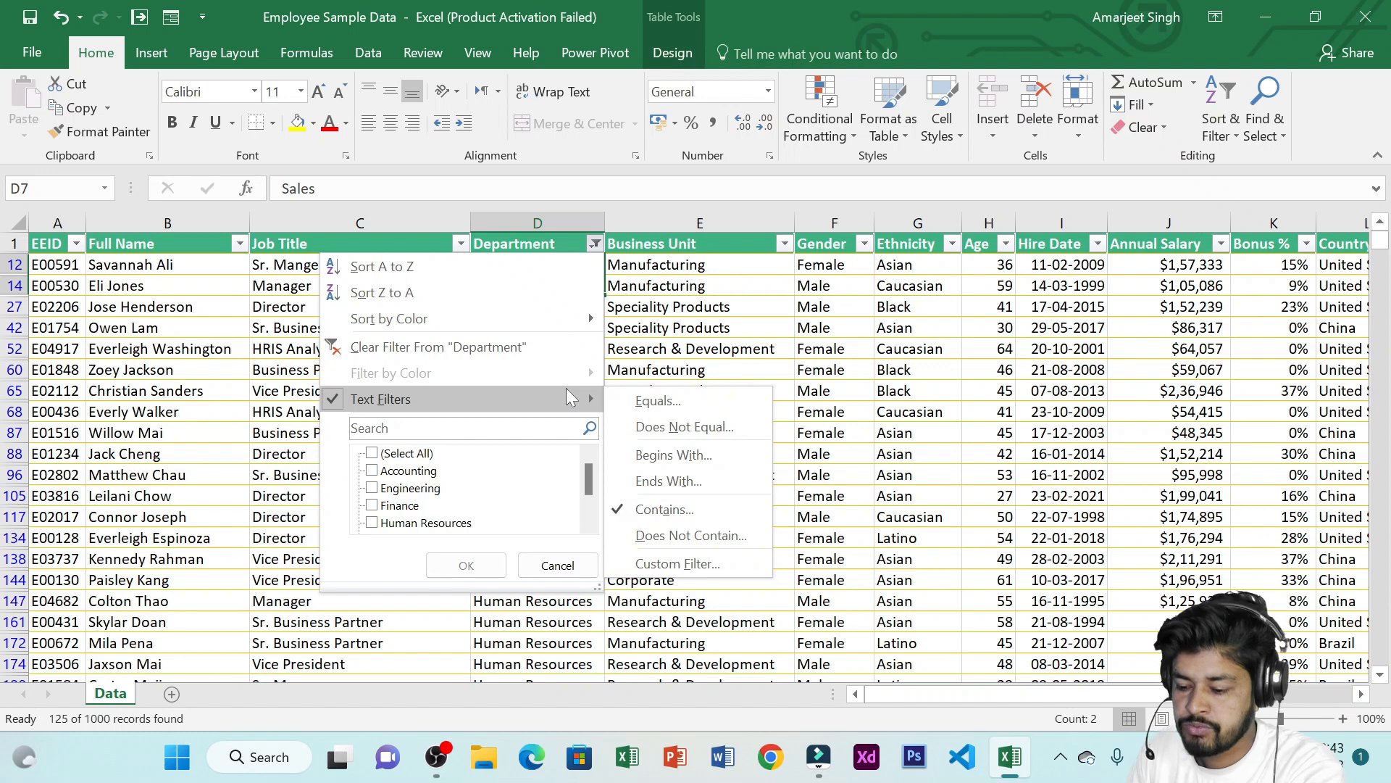
left_click(727, 537)
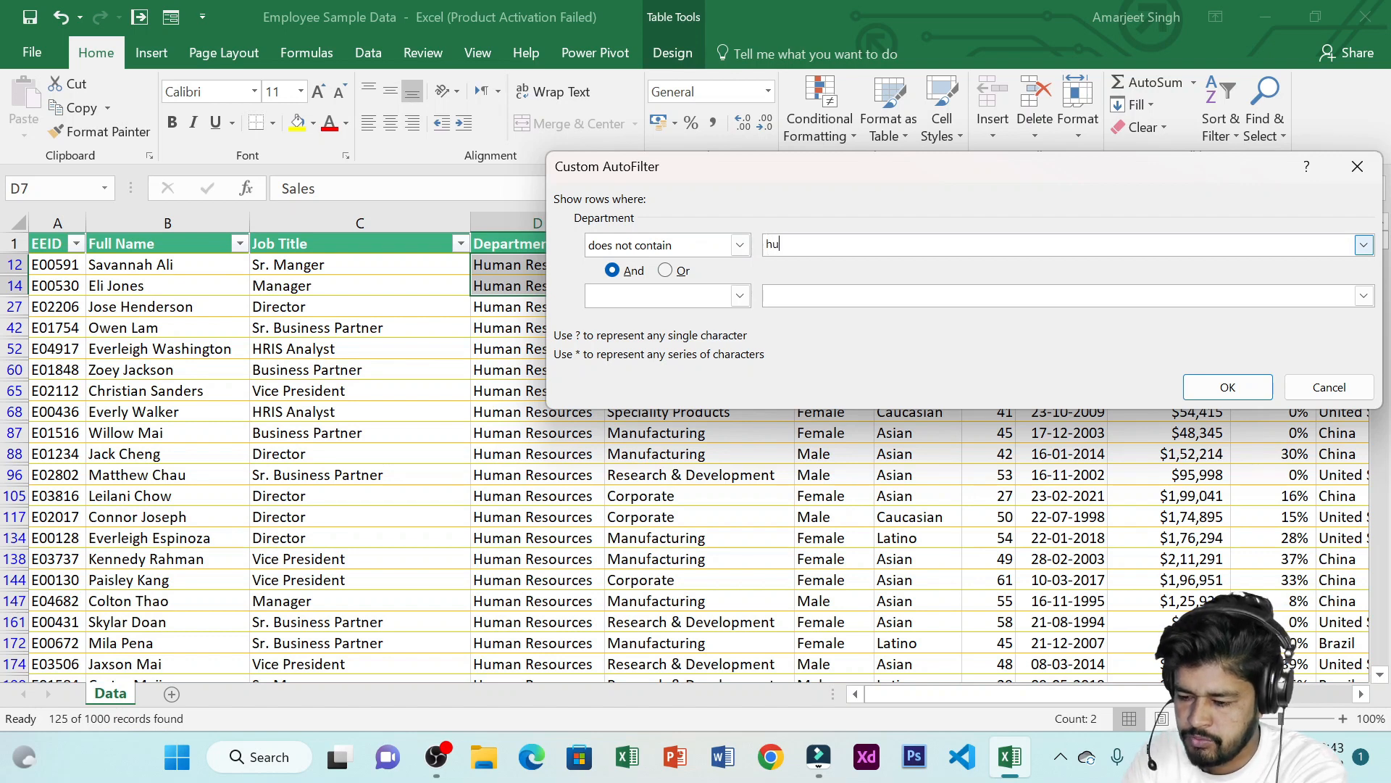
type("hu")
left_click(1227, 387)
left_click_drag(453, 411, 459, 433)
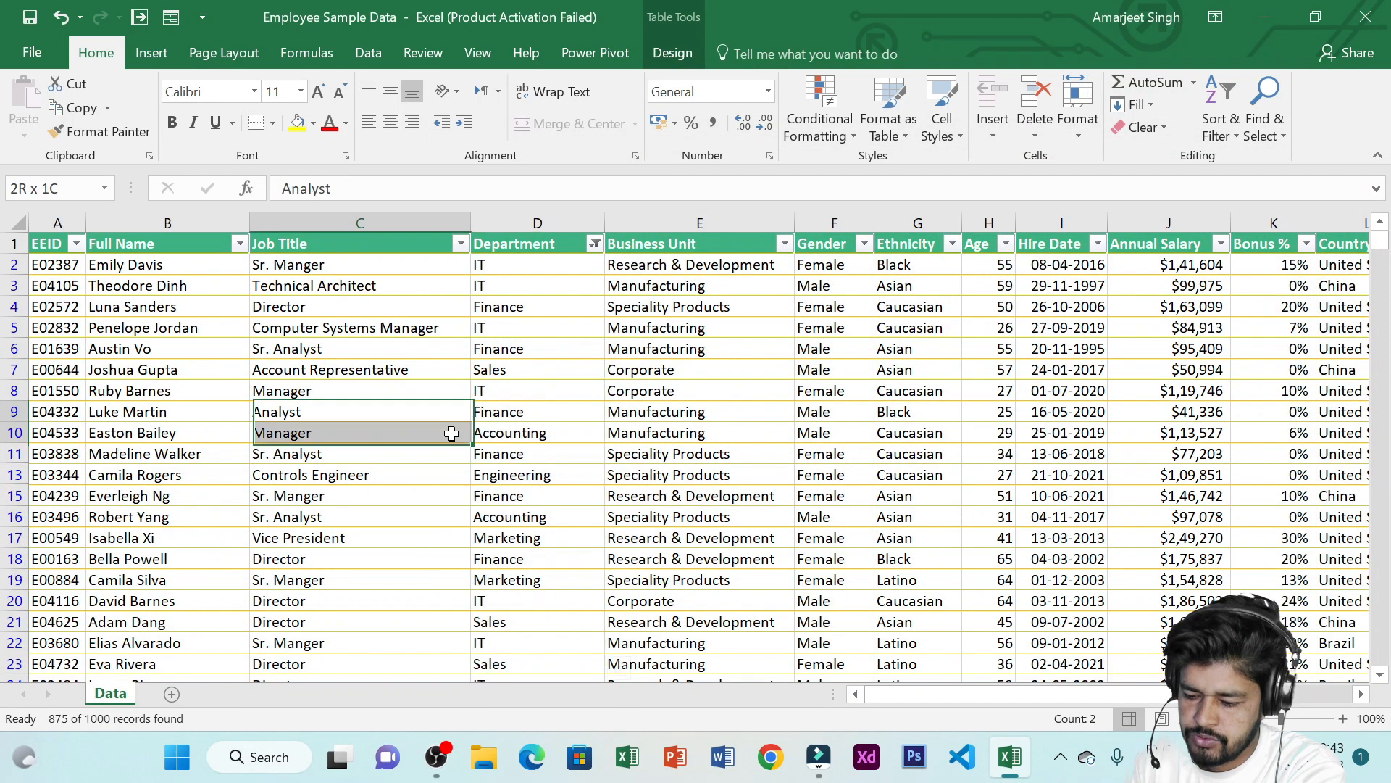
left_click_drag(537, 328, 566, 469)
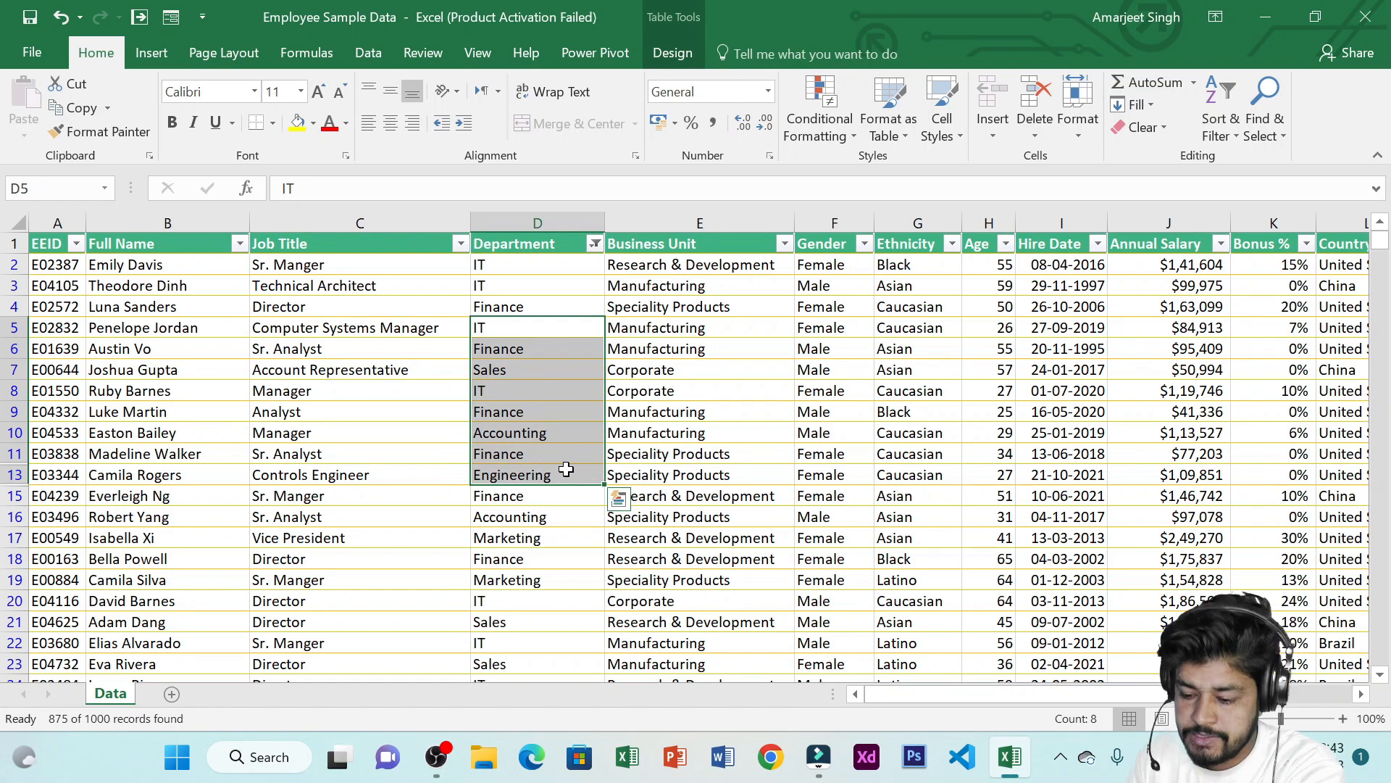
left_click(584, 285)
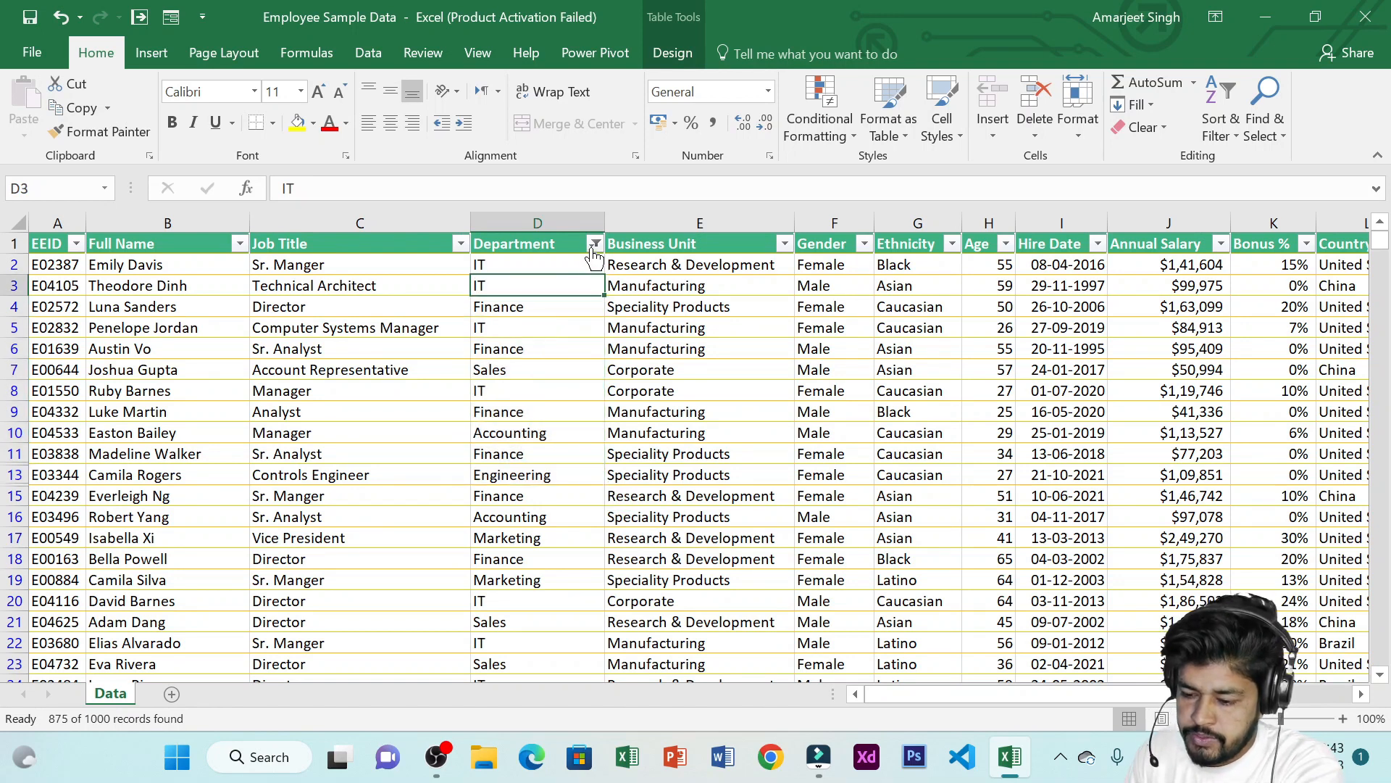
left_click(595, 245)
mouse_move(506, 403)
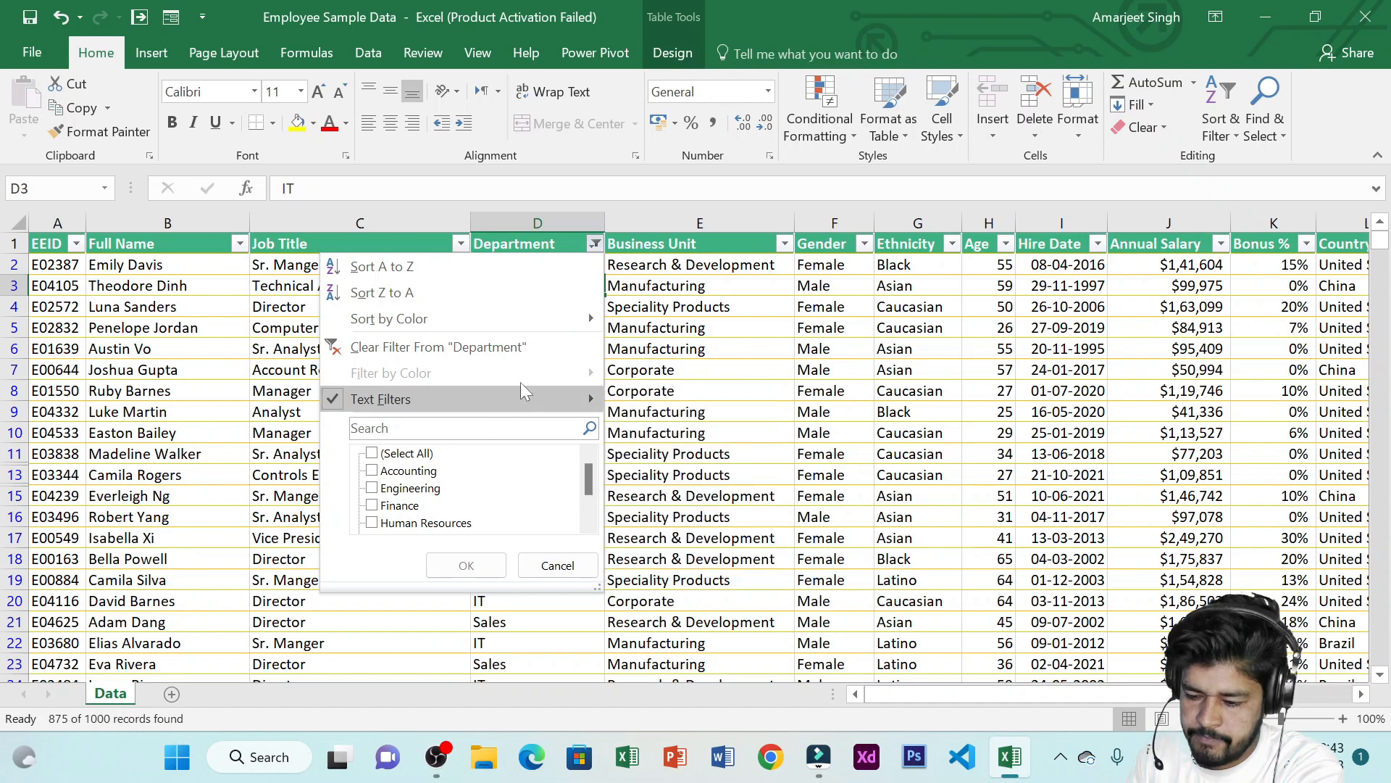
key("Escape")
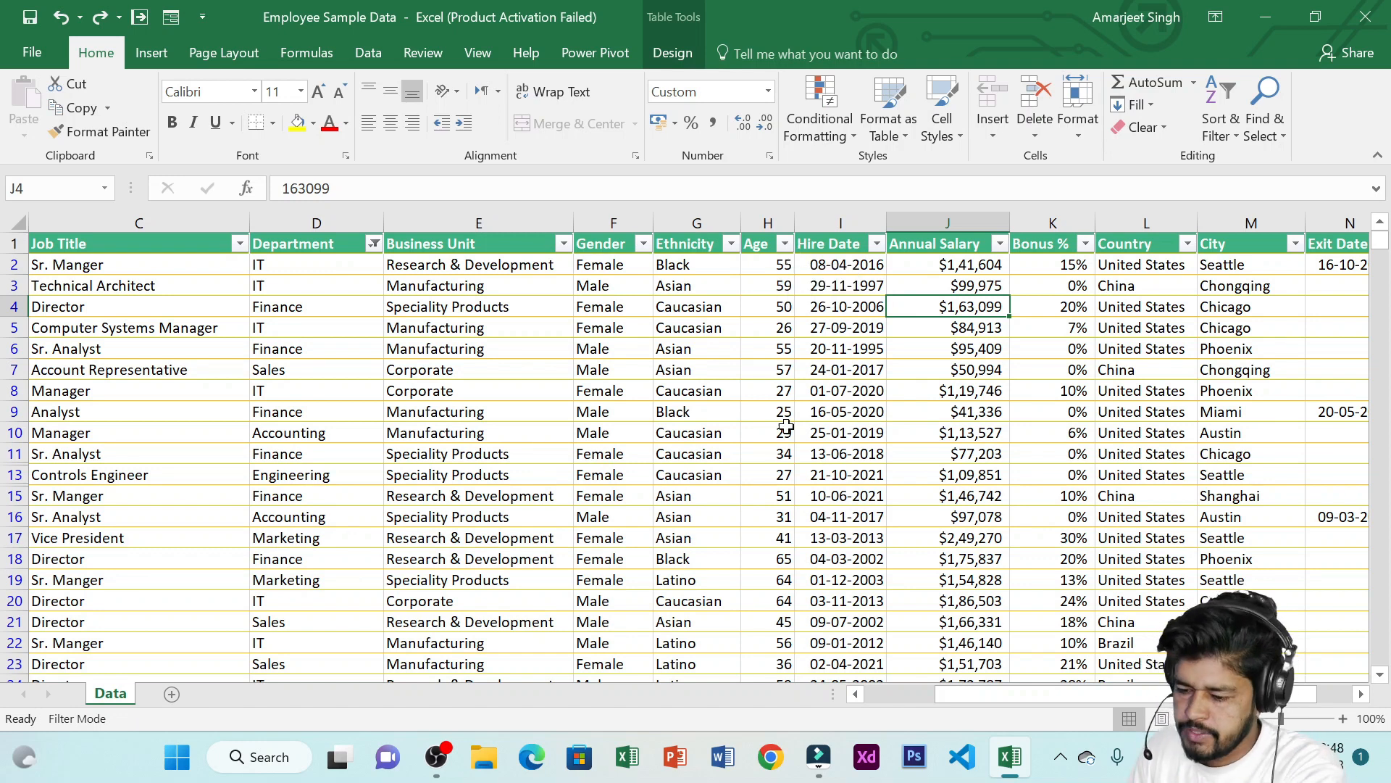
Sort the table by Age from smallest to largest
left_click_drag(772, 286, 779, 453)
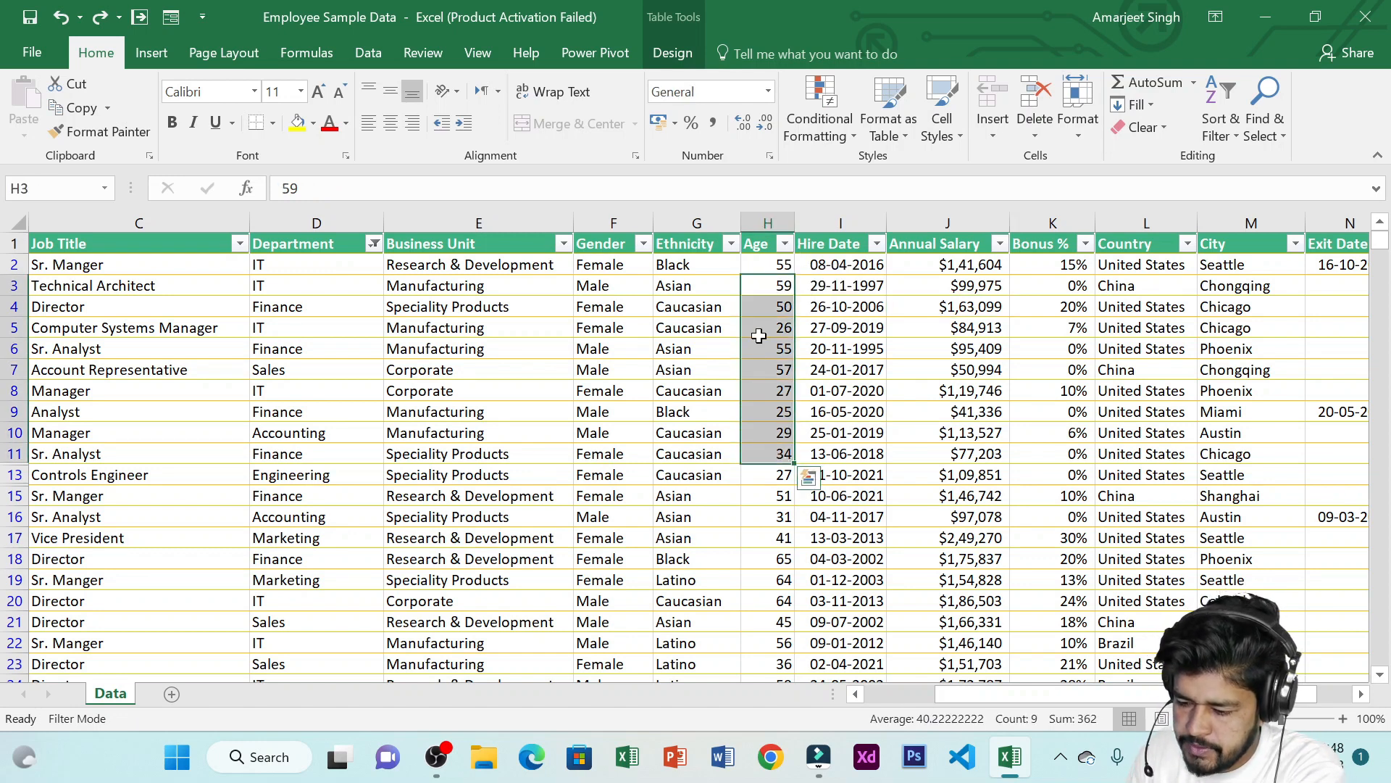
left_click(777, 265)
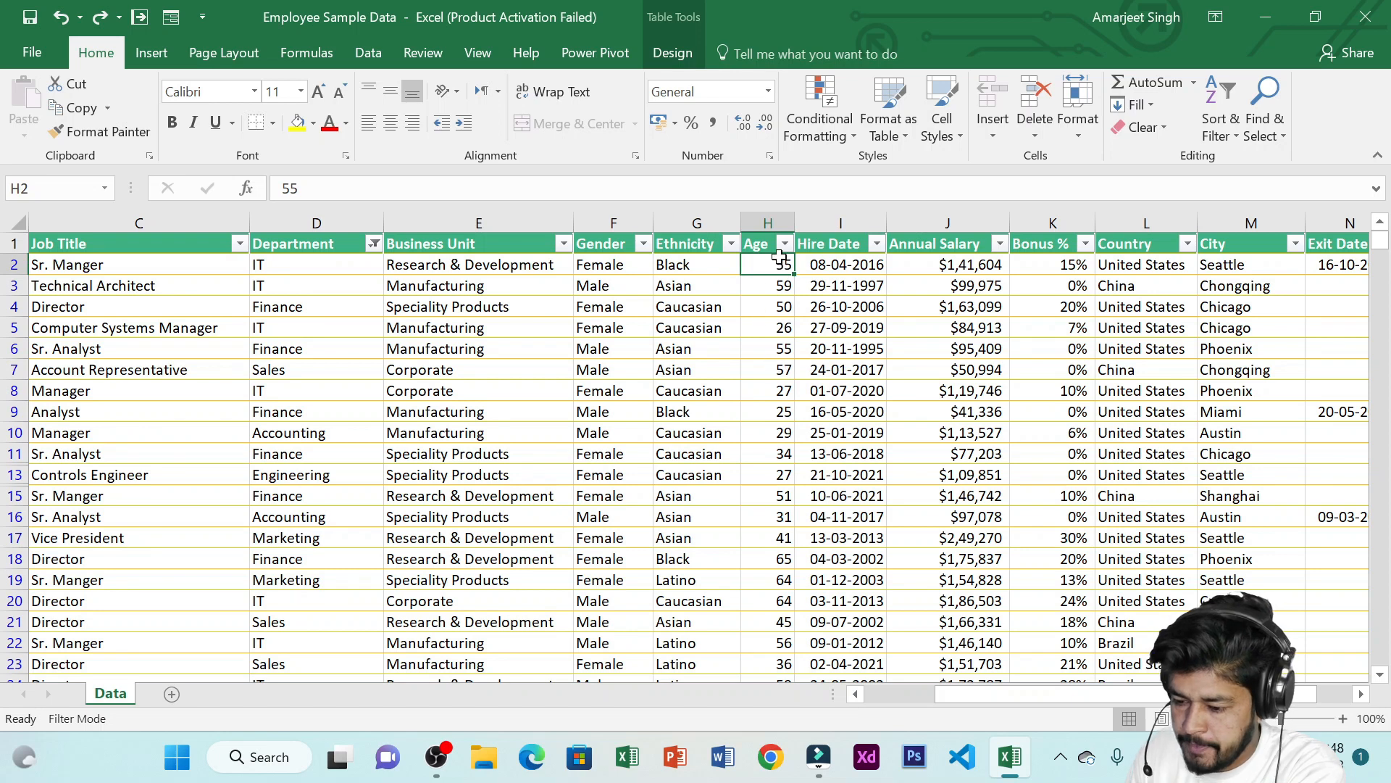
left_click(784, 247)
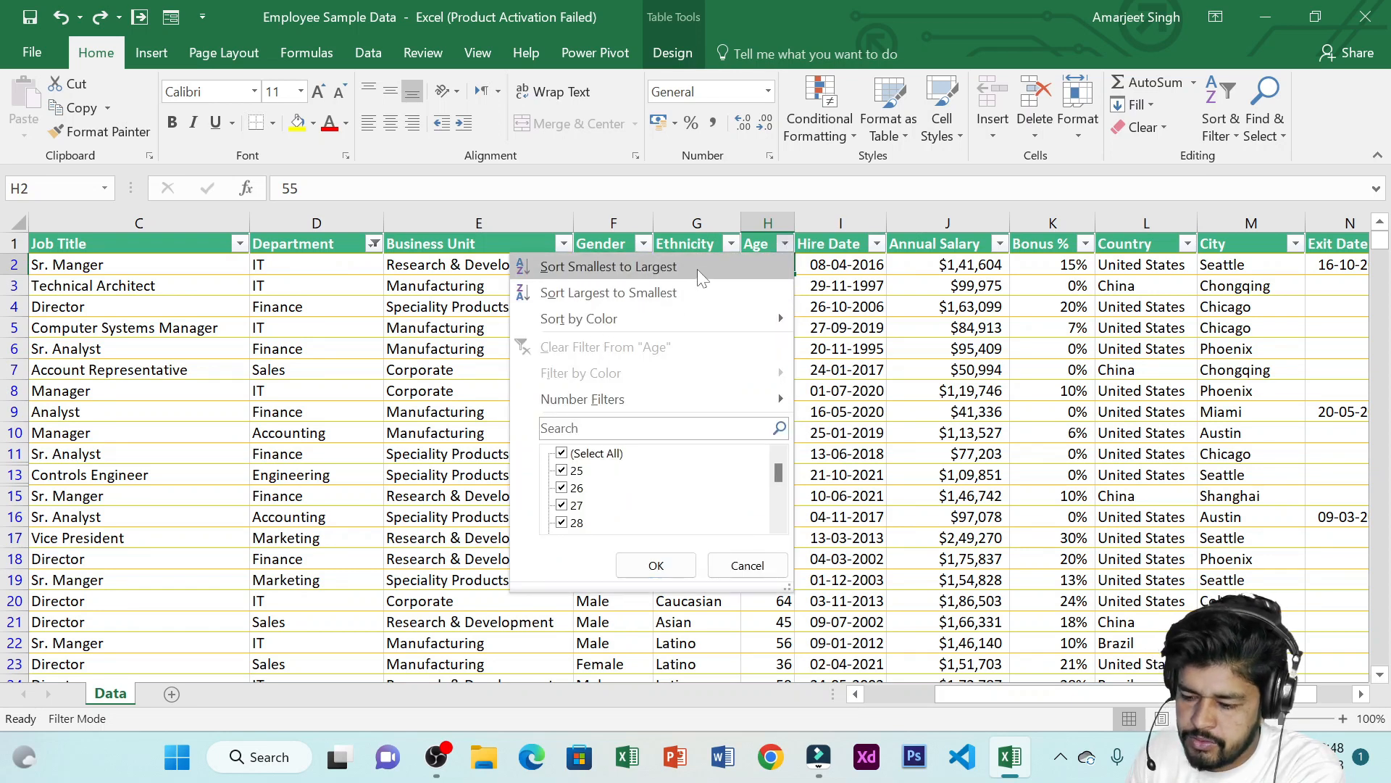
left_click(616, 267)
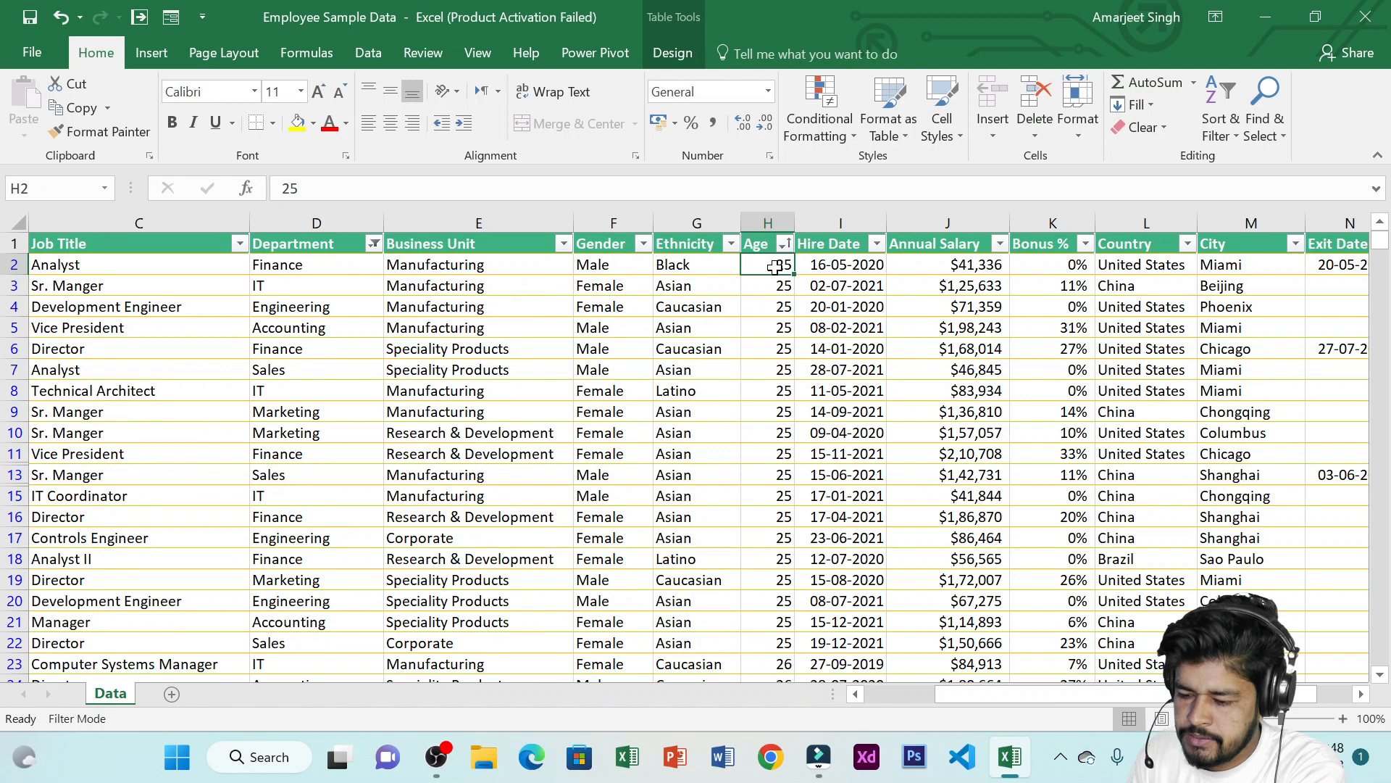
Sort the table by Age from largest to smallest
left_click_drag(773, 267, 778, 358)
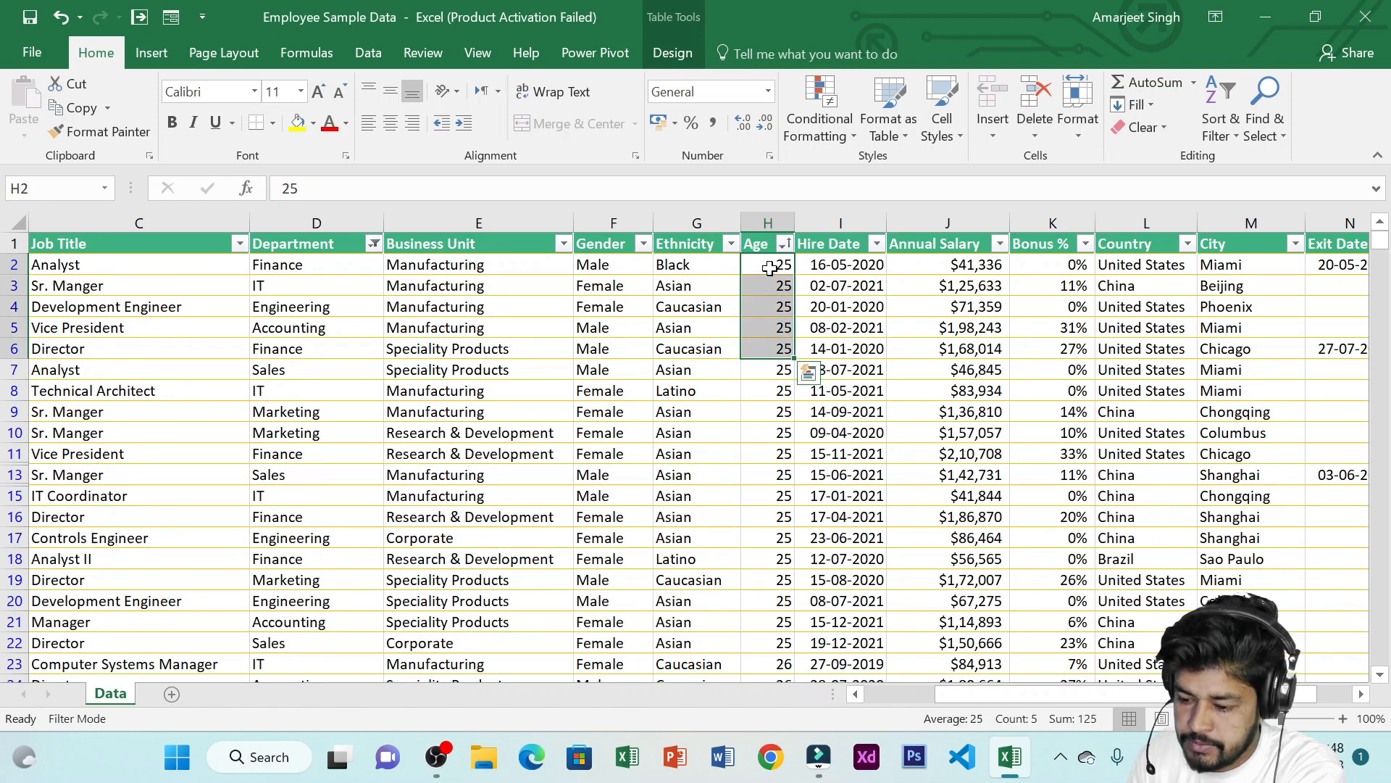
left_click_drag(772, 267, 782, 332)
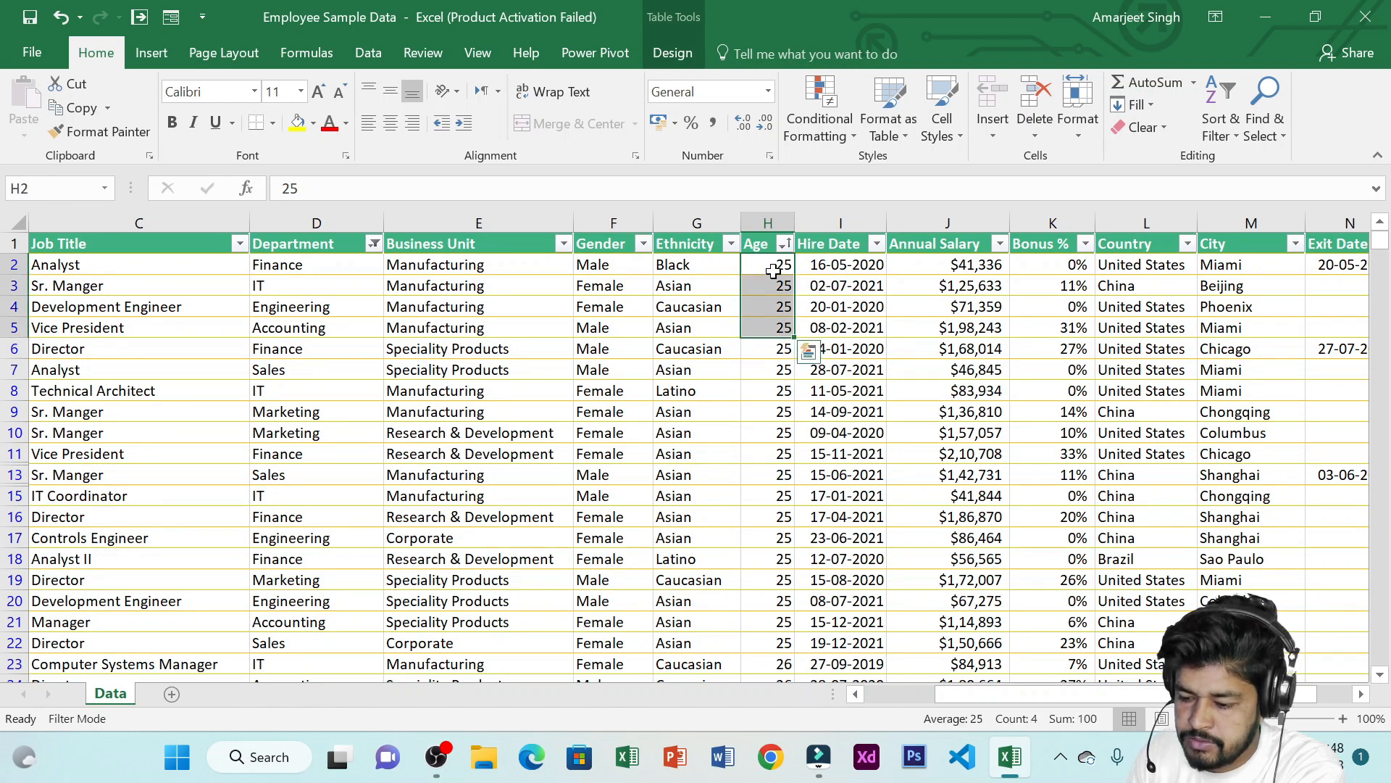
left_click_drag(771, 267, 780, 332)
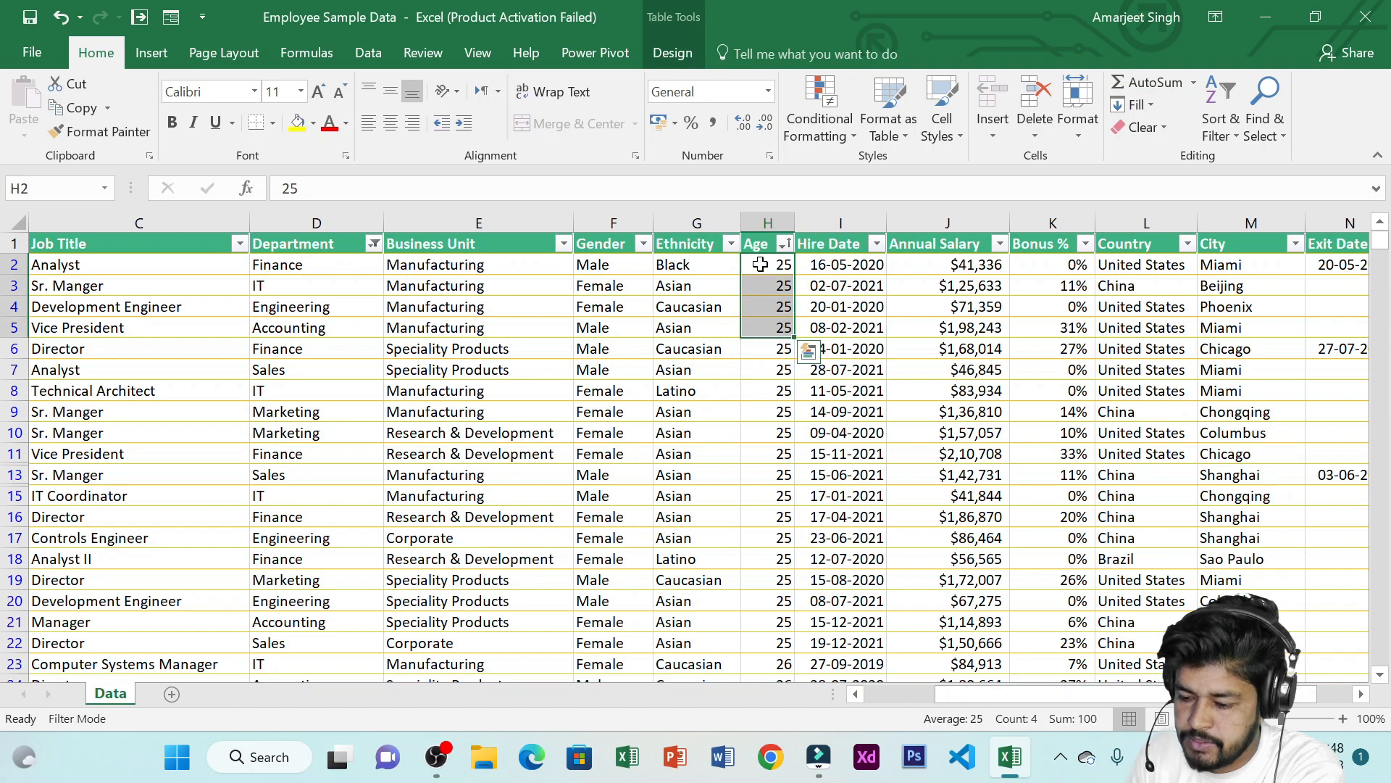
left_click(784, 244)
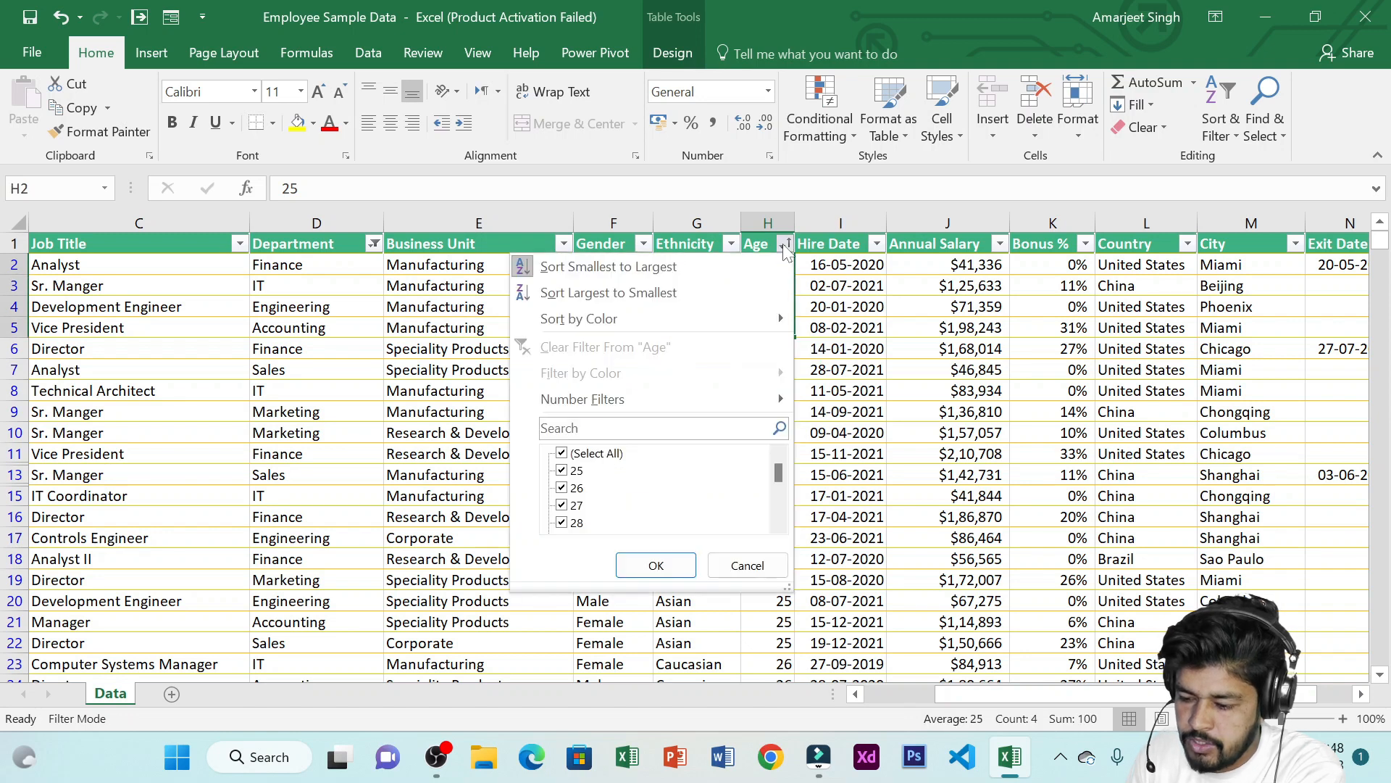
left_click(634, 293)
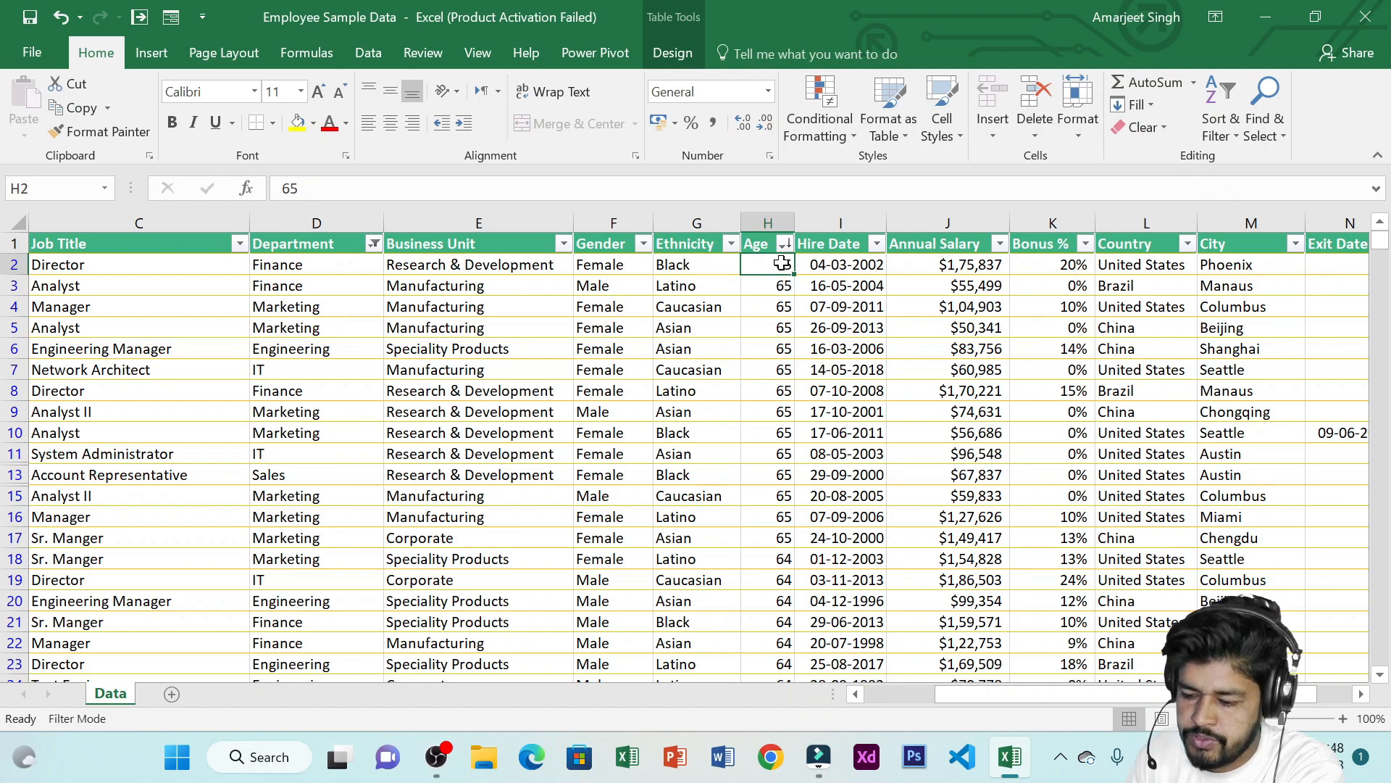
Undo both Age sorts to restore the original row order
left_click(784, 244)
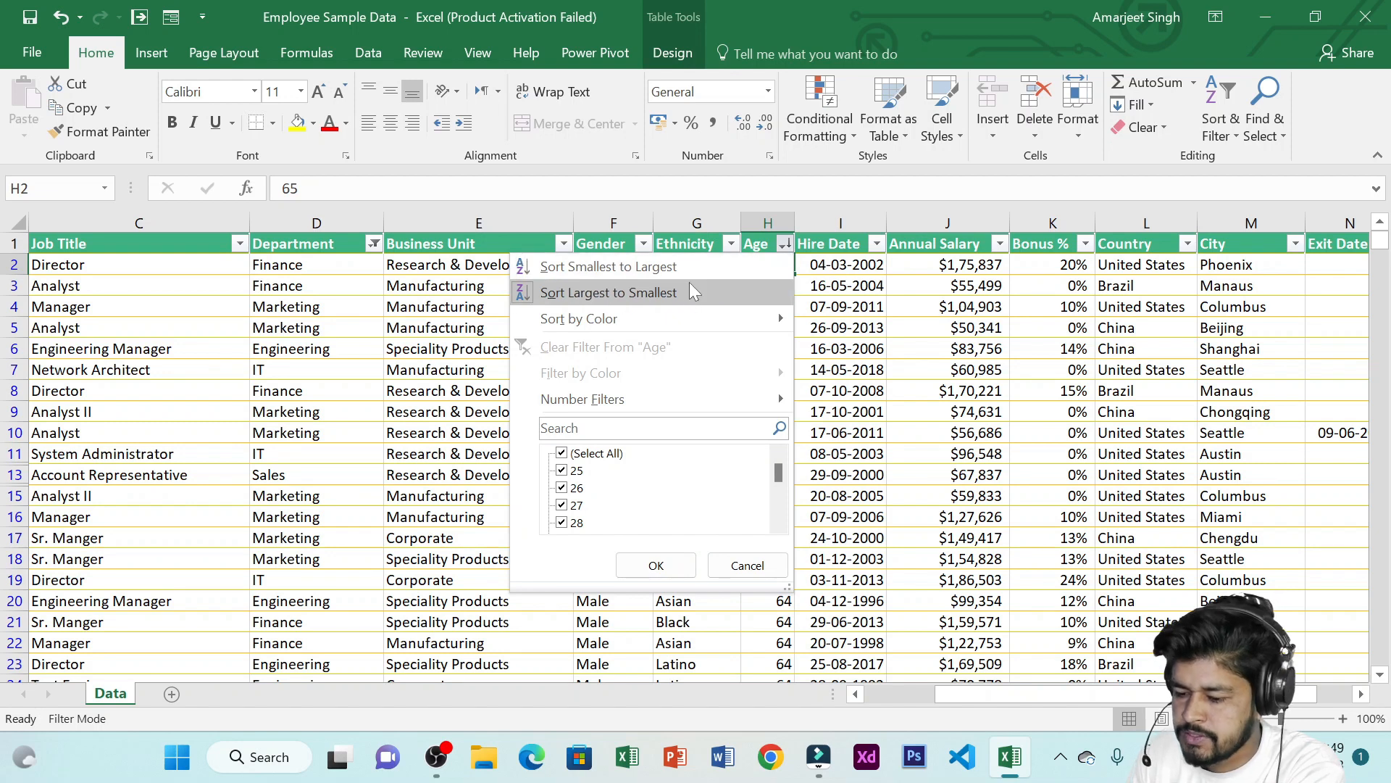
left_click(784, 244)
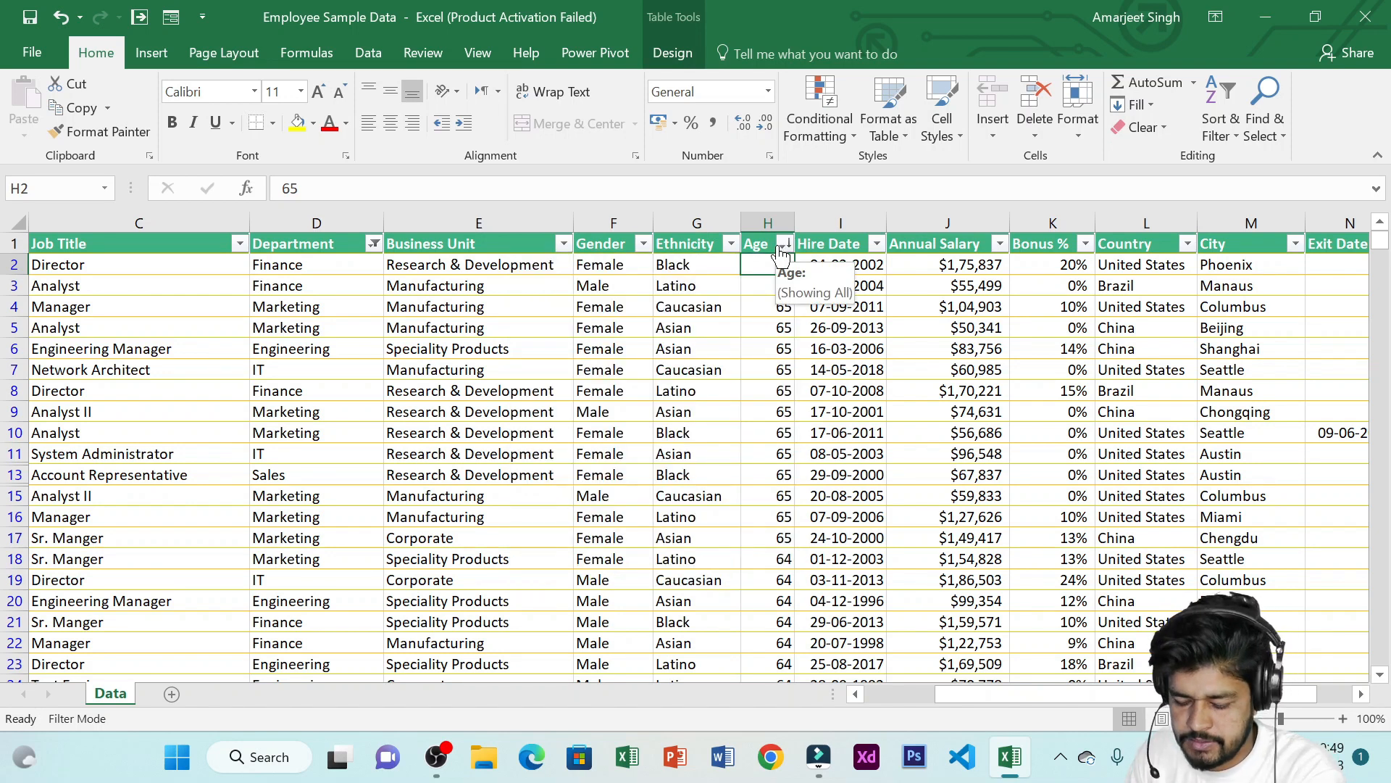
key("ctrl+z")
key("ctrl+z")
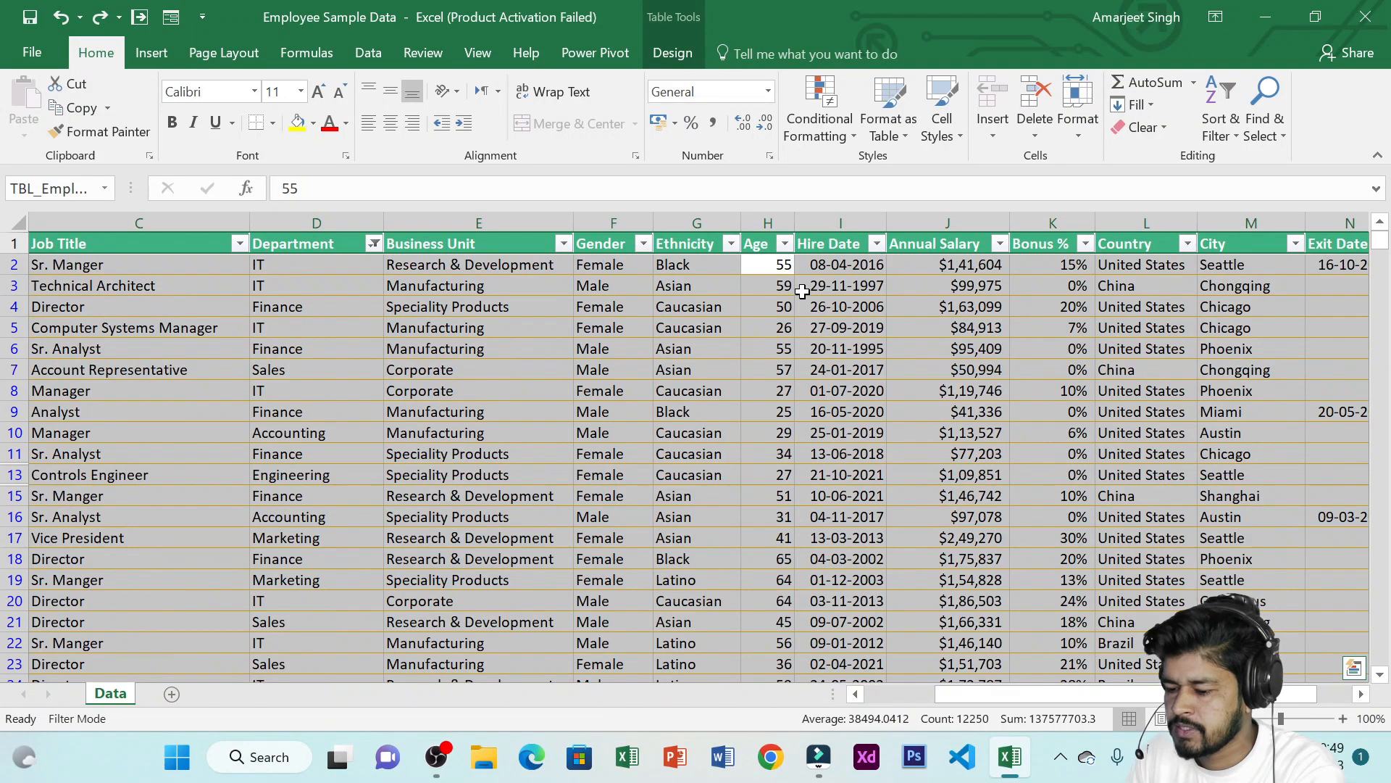
left_click(823, 285)
left_click(781, 265)
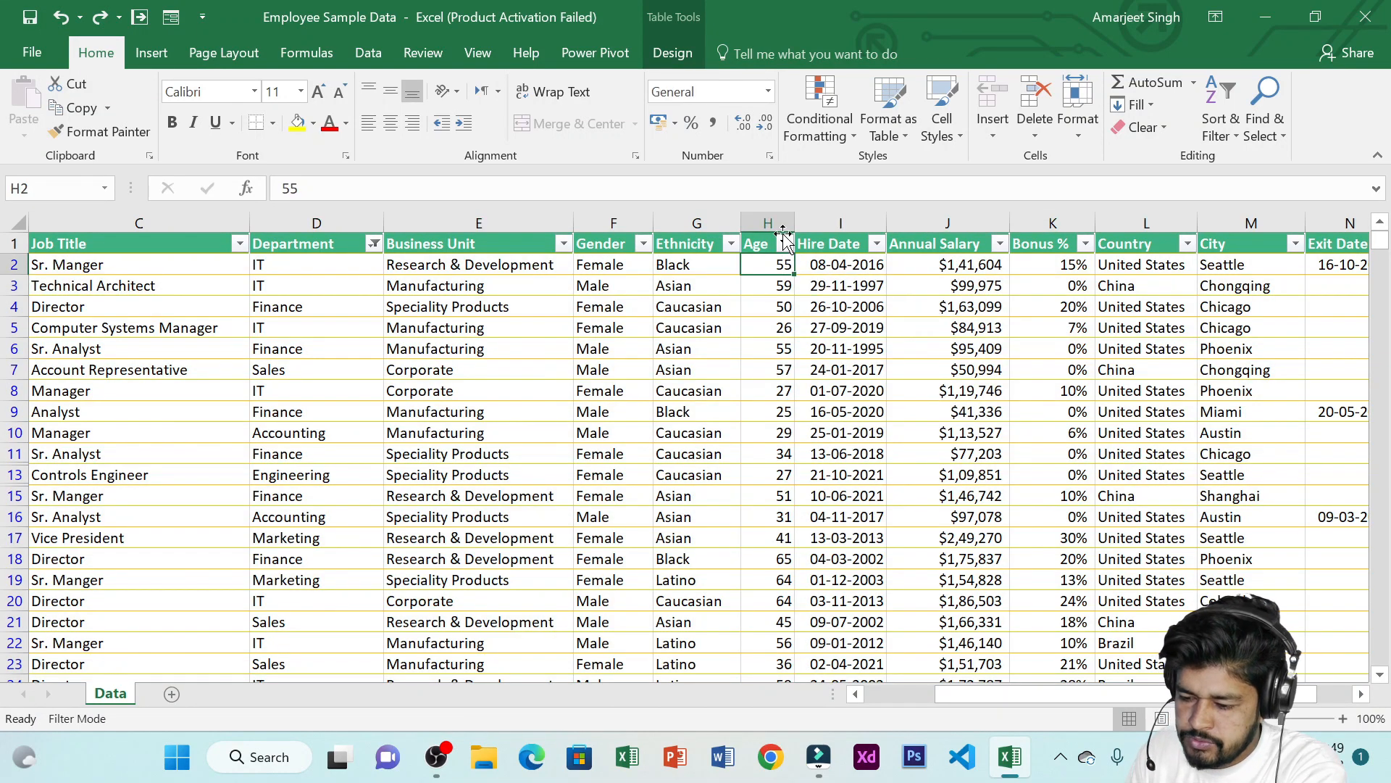
Apply an Age number filter showing only rows that equal 50
left_click(785, 244)
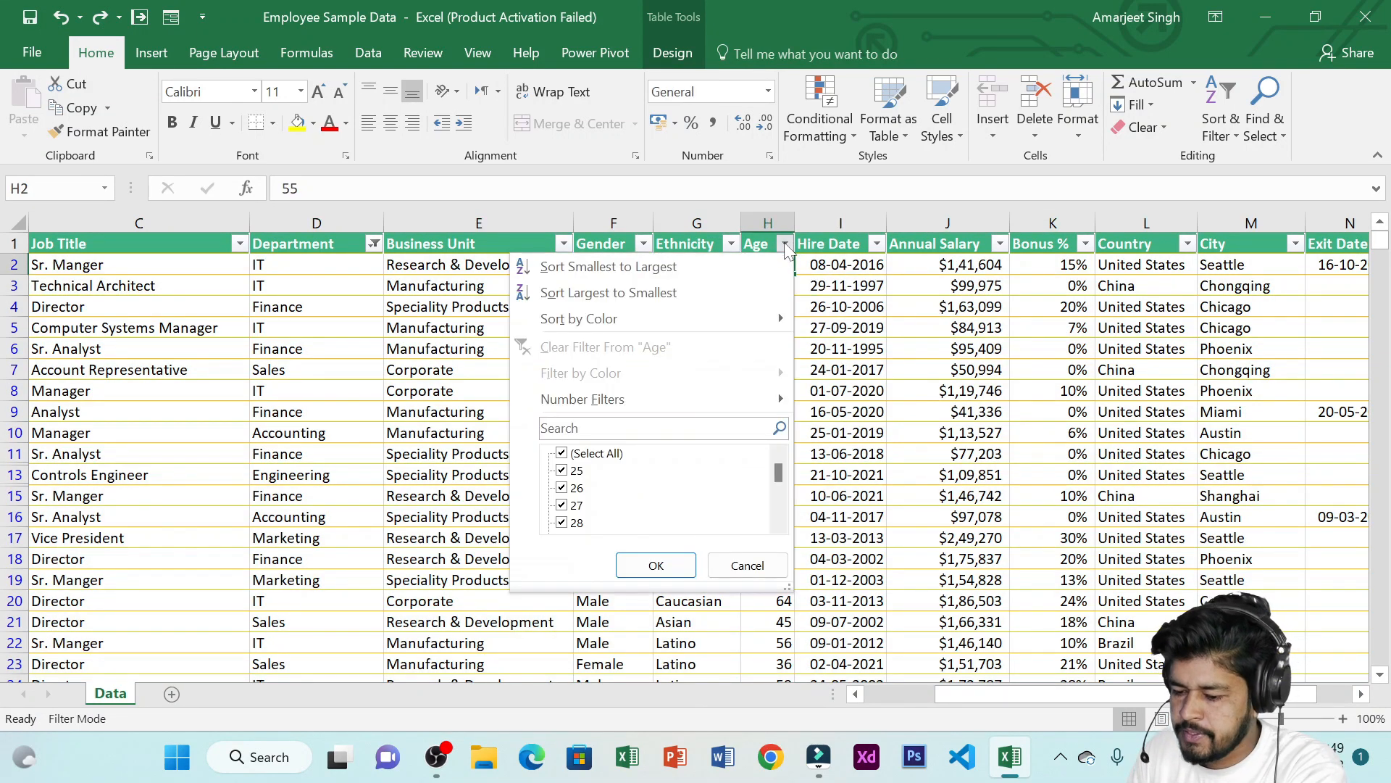
mouse_move(707, 397)
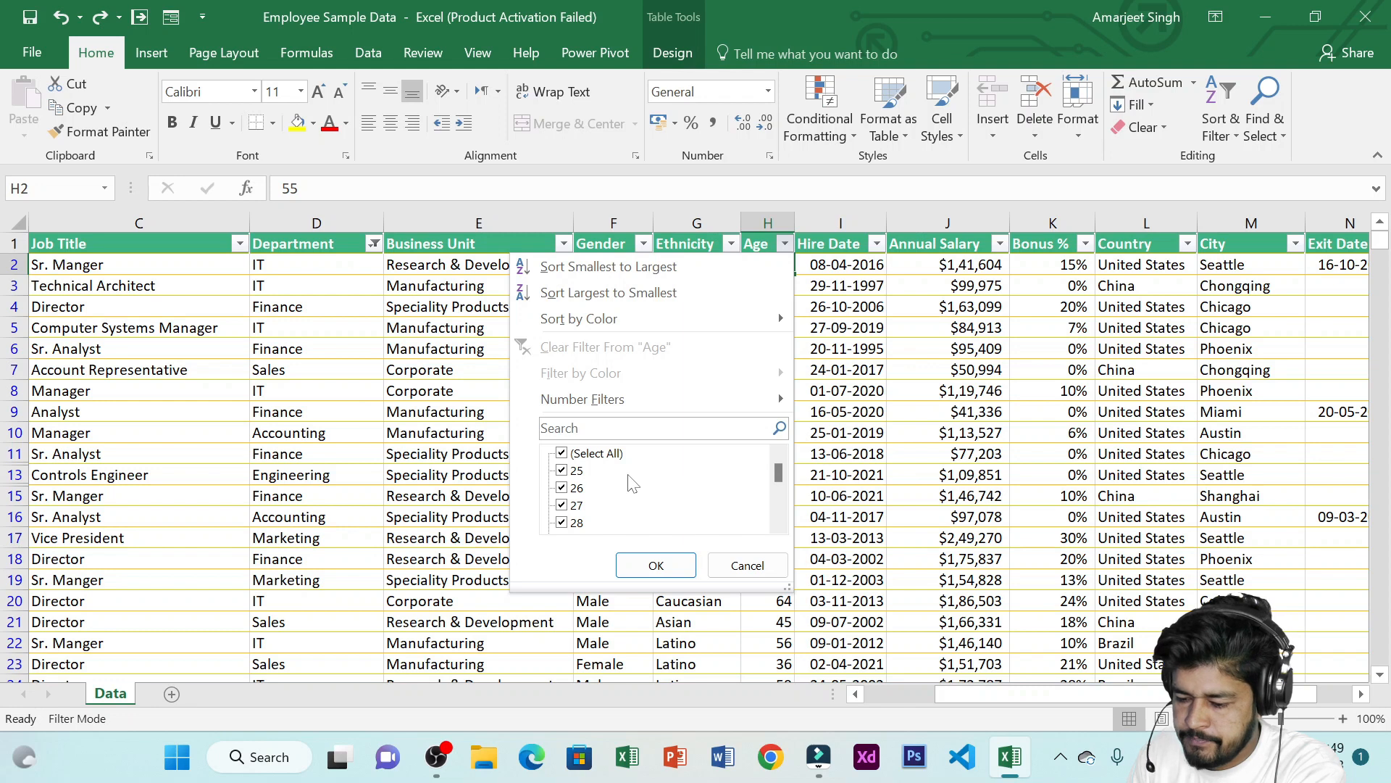
scroll(632, 483, "down", 10)
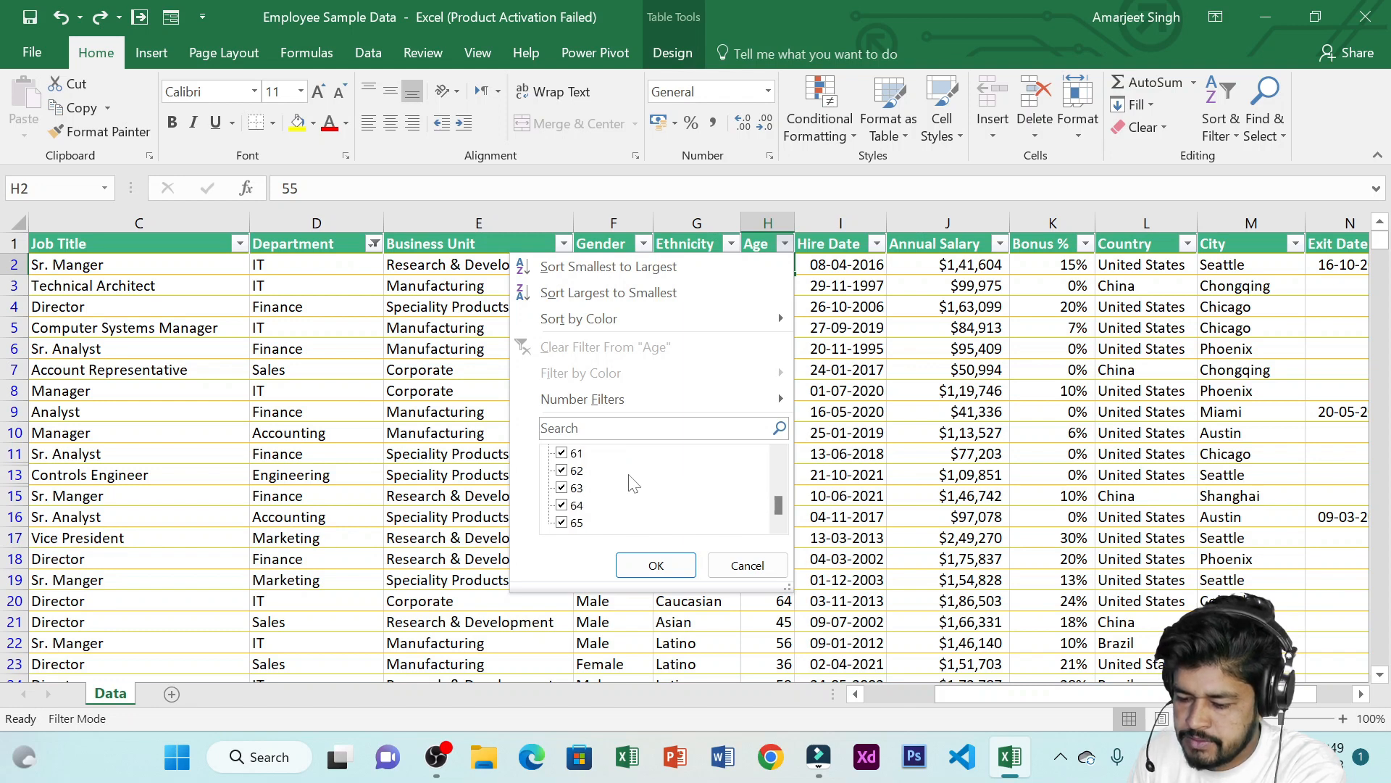
scroll(633, 483, "up", 5)
scroll(633, 483, "up", 7)
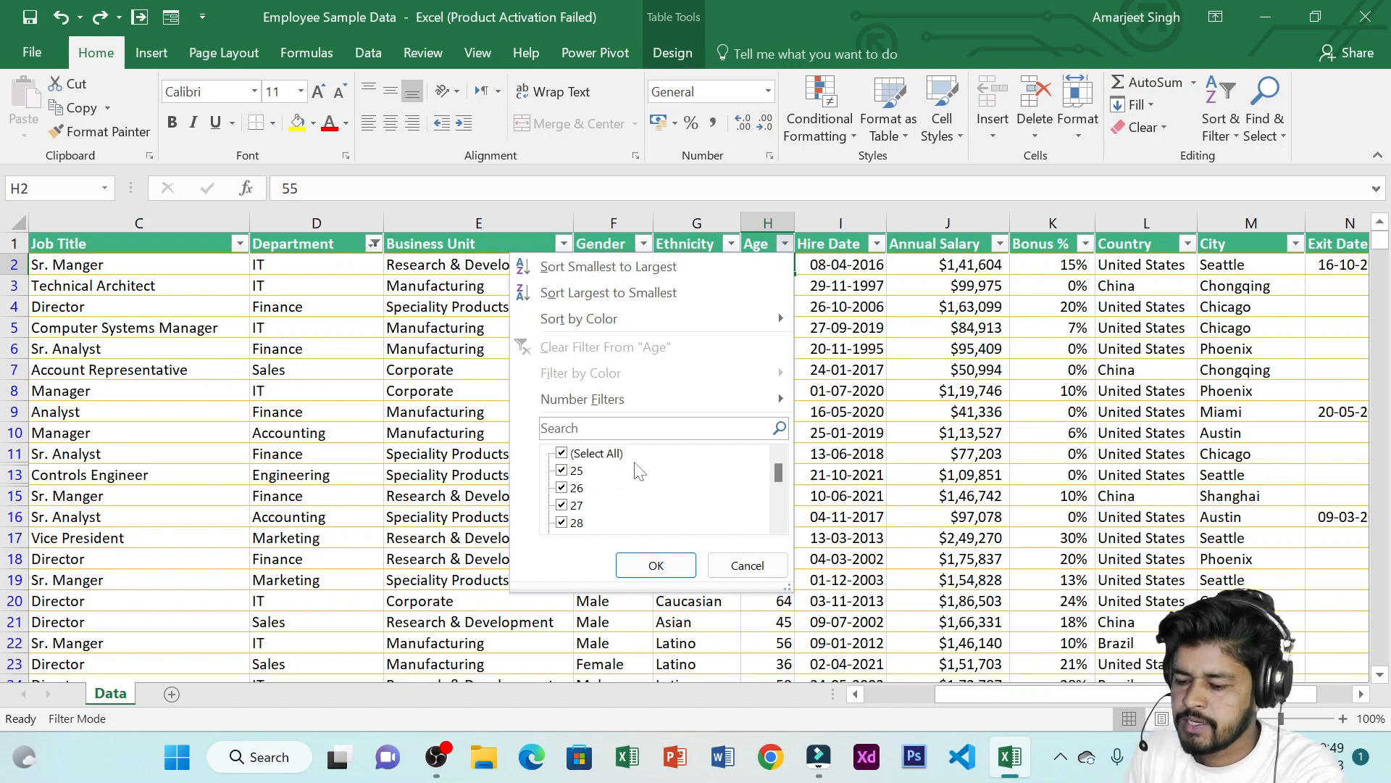
mouse_move(665, 395)
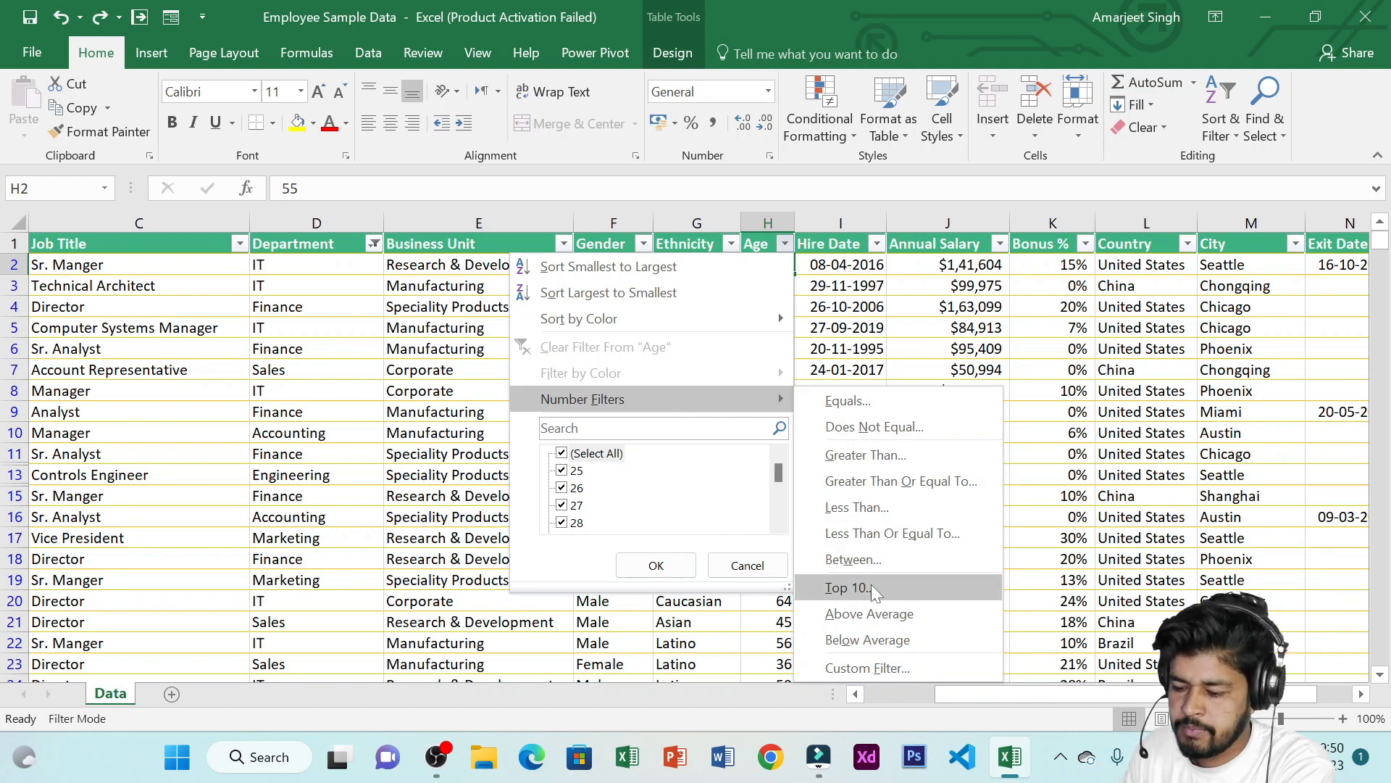
left_click(869, 403)
left_click_drag(861, 179, 625, 84)
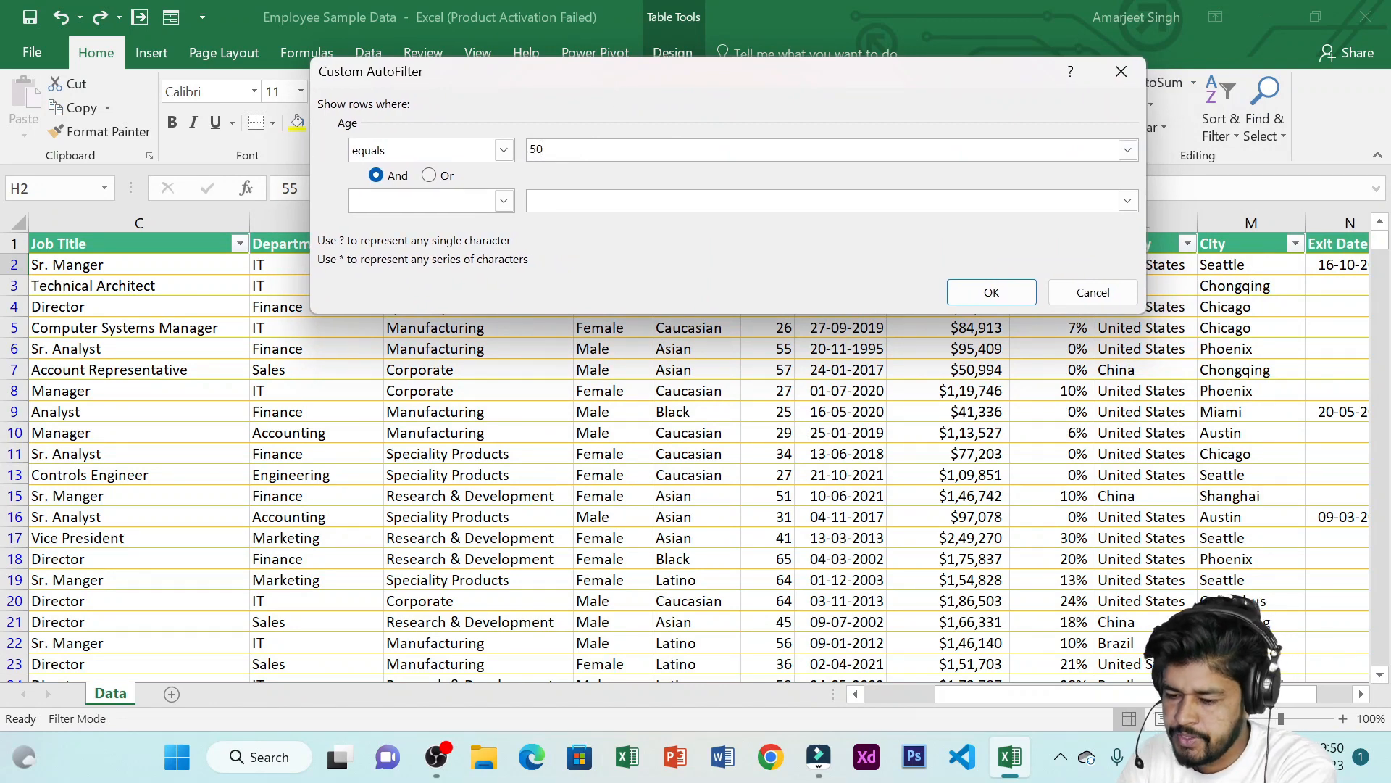
type("50")
left_click(992, 292)
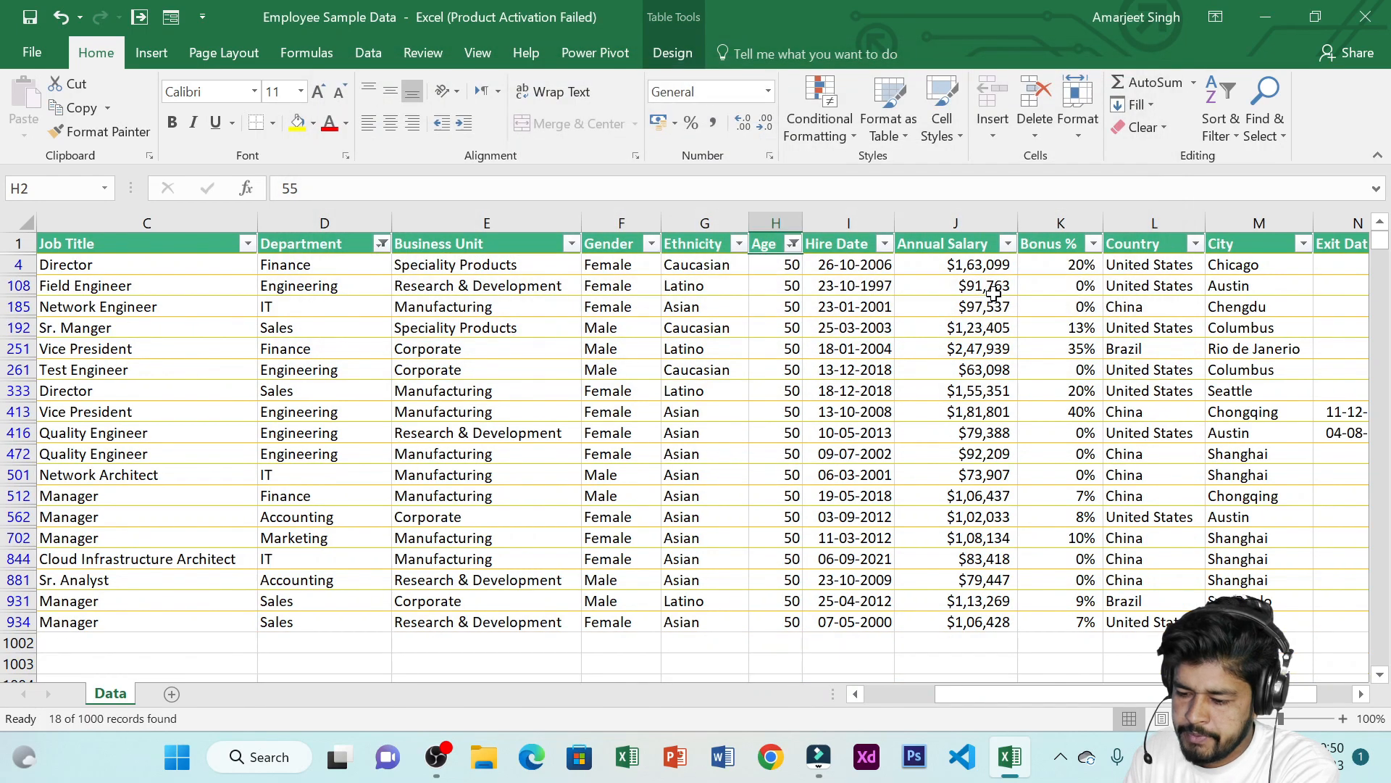
Change the Age number filter to show only rows that do not equal 50
left_click_drag(783, 267, 784, 619)
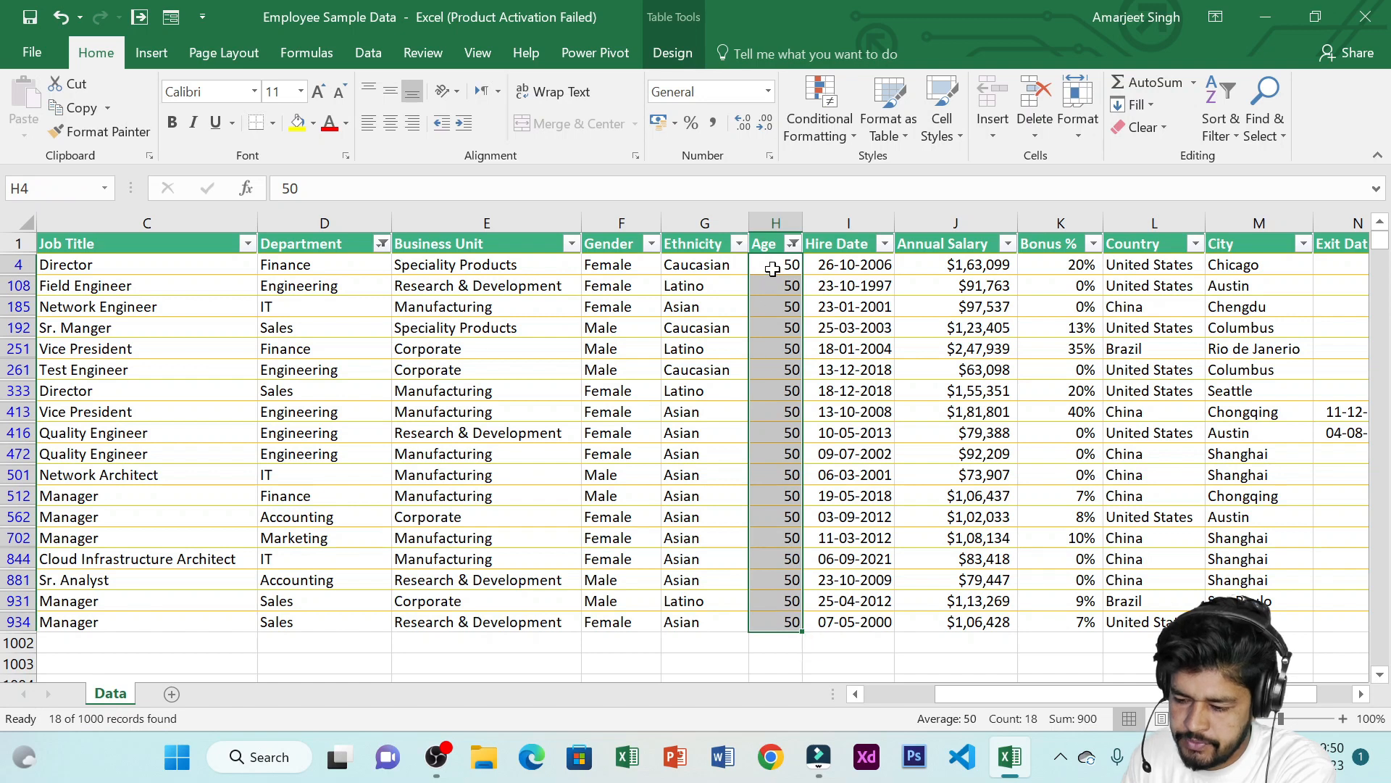
left_click(793, 244)
mouse_move(751, 403)
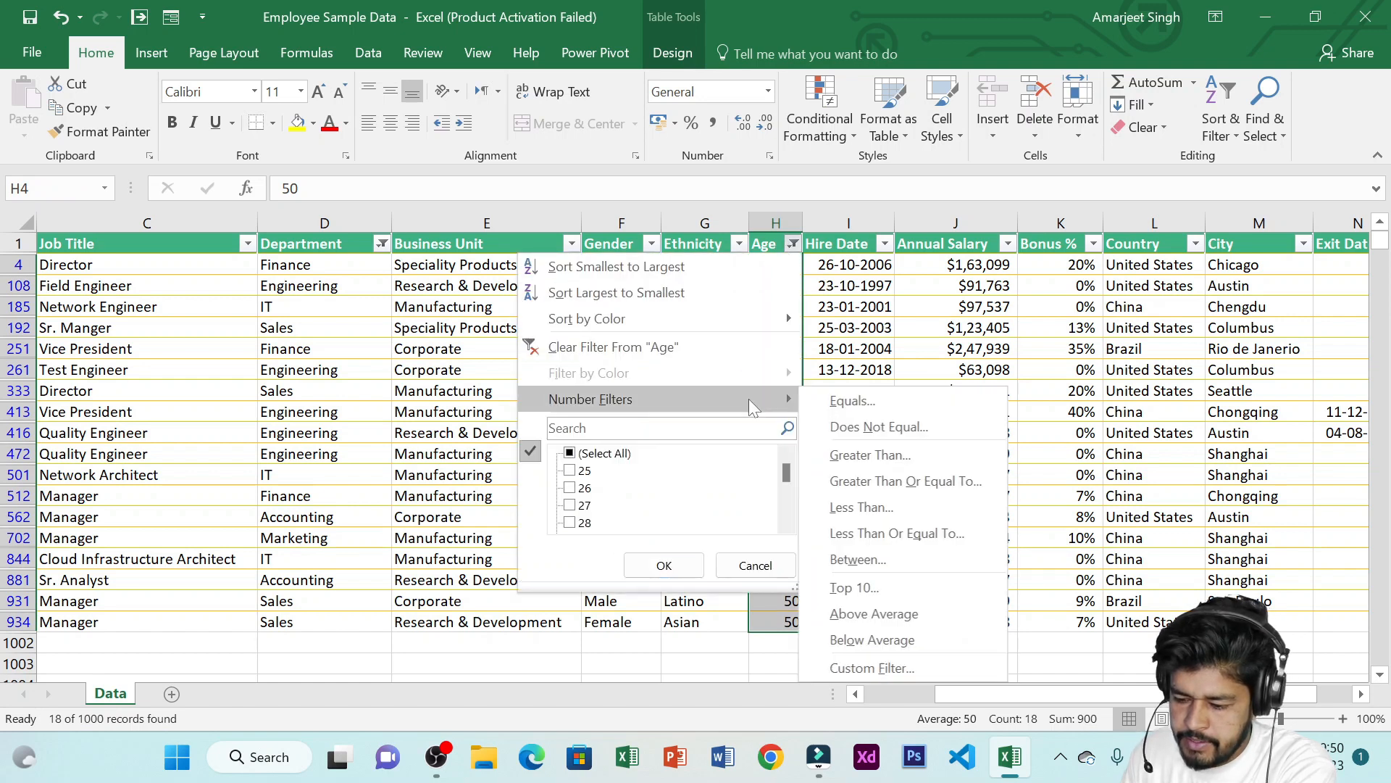
left_click(876, 426)
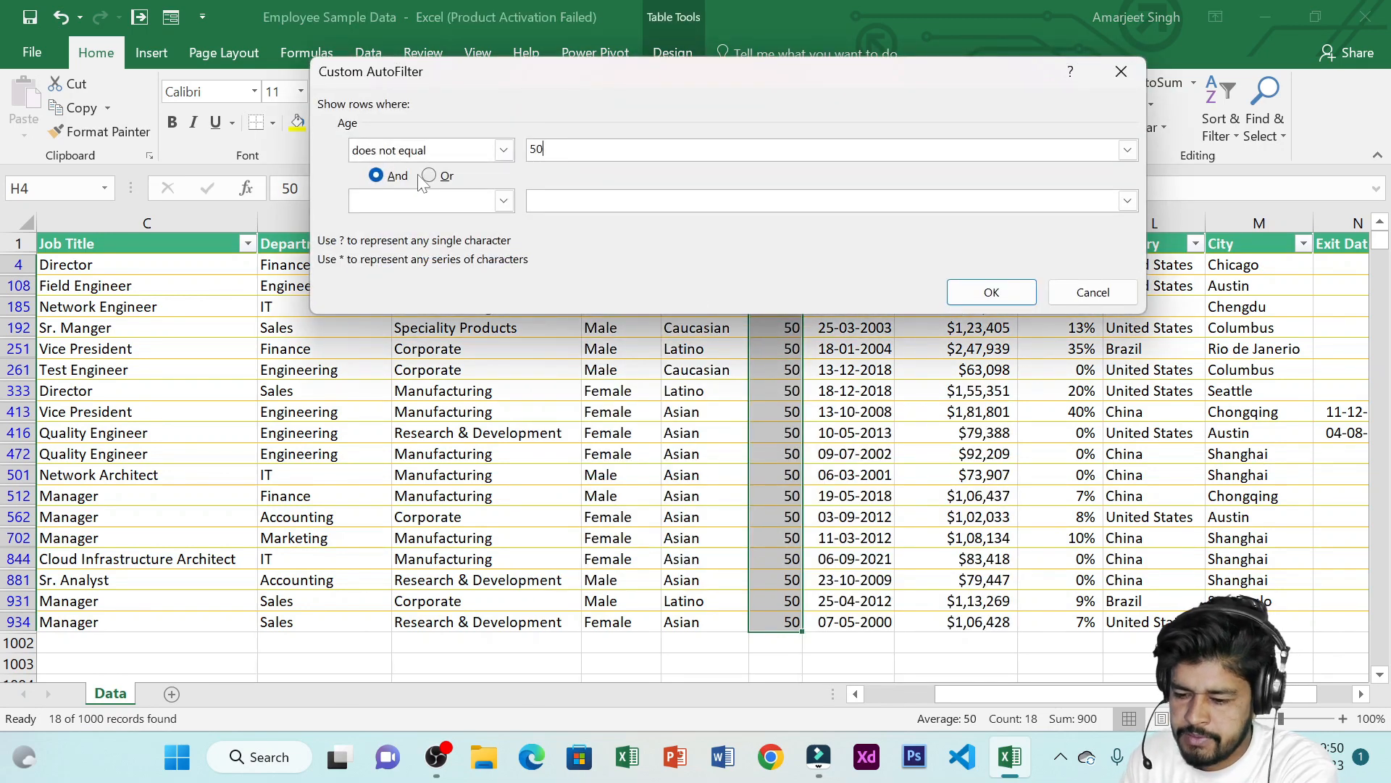
type("50")
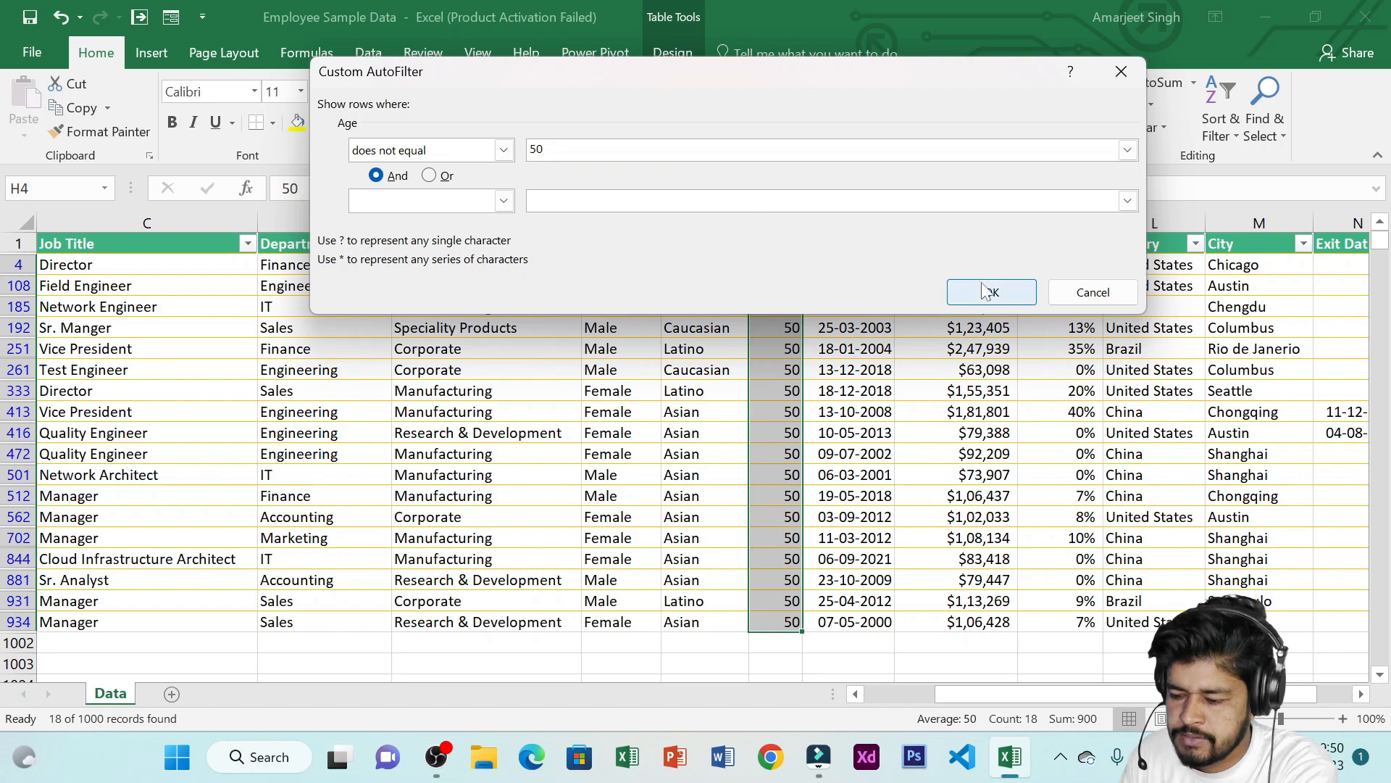
left_click(991, 292)
Change the Age number filter to show only rows greater than 40
left_click_drag(778, 266, 763, 512)
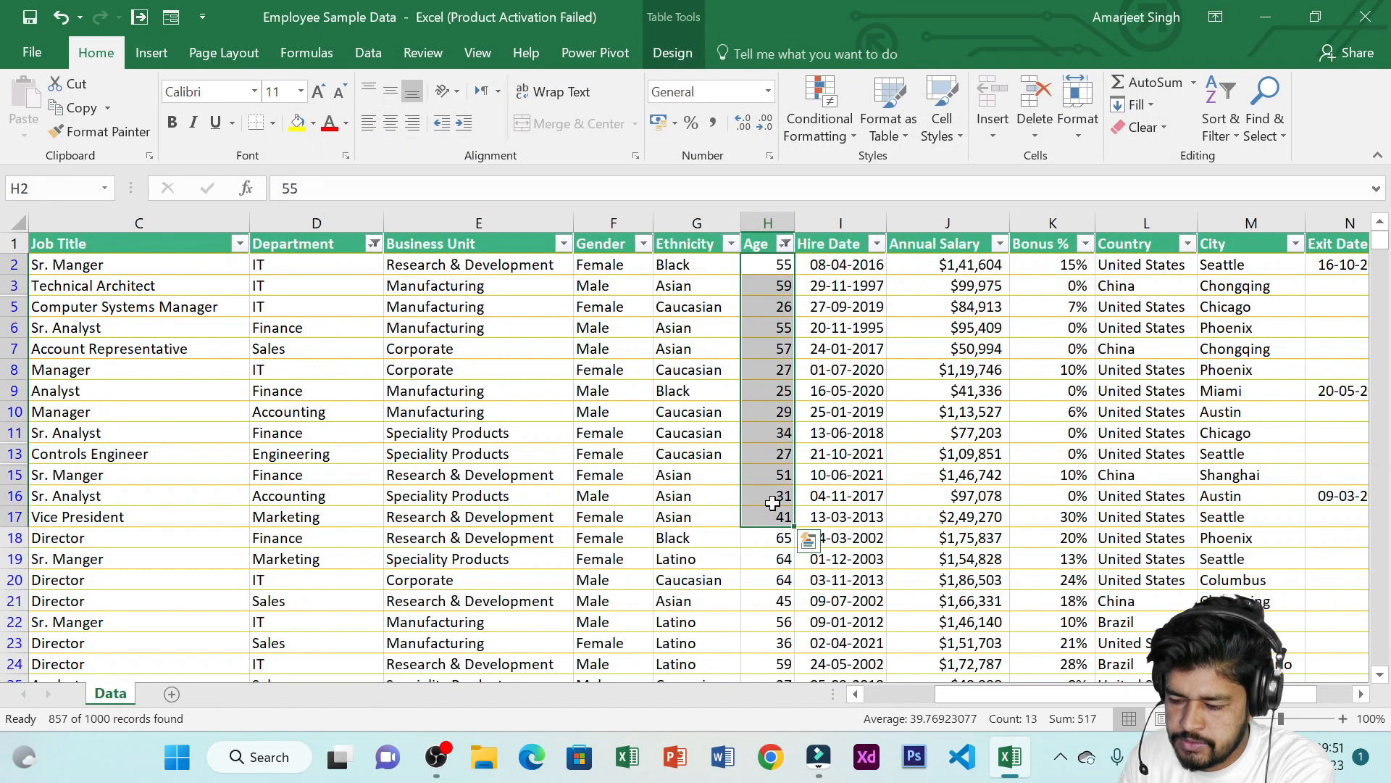
scroll(775, 456, "down", 5)
scroll(776, 435, "up", 5)
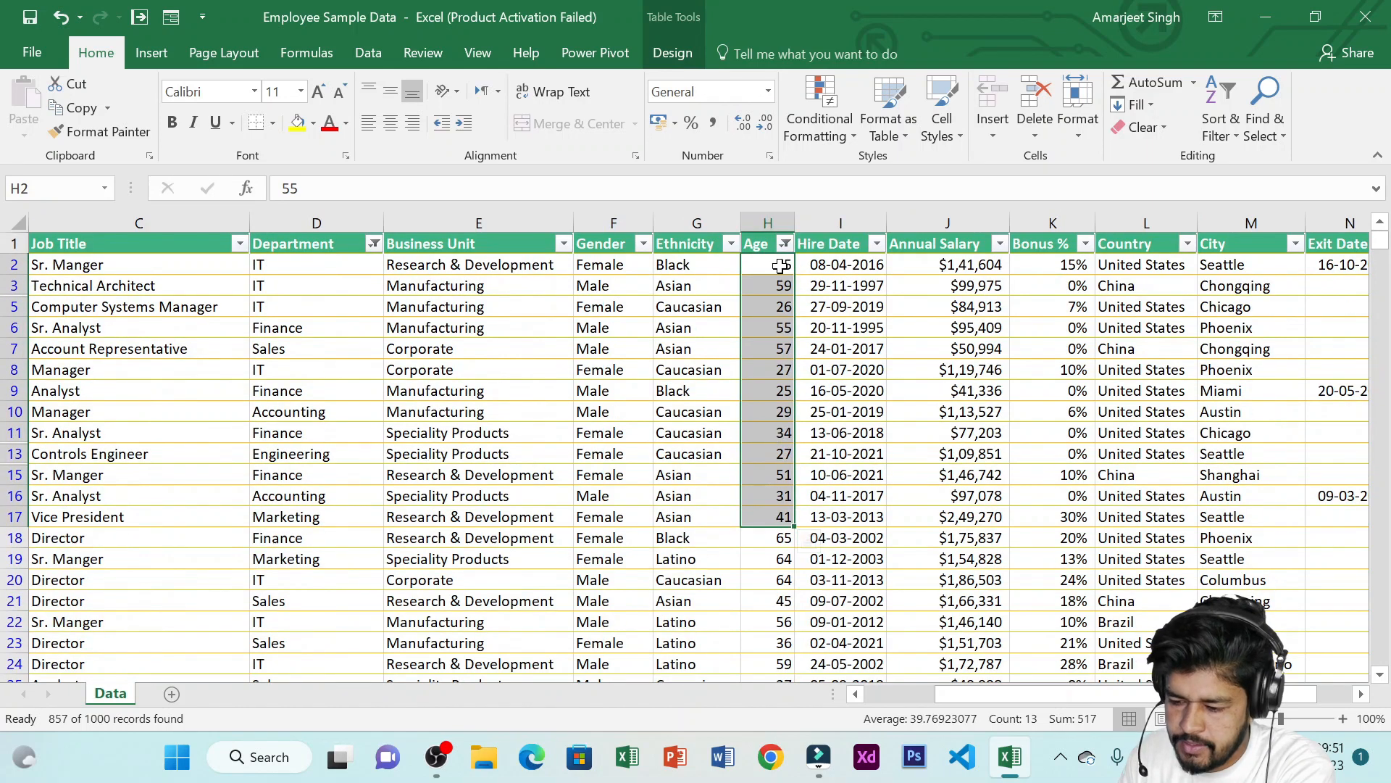
left_click(784, 243)
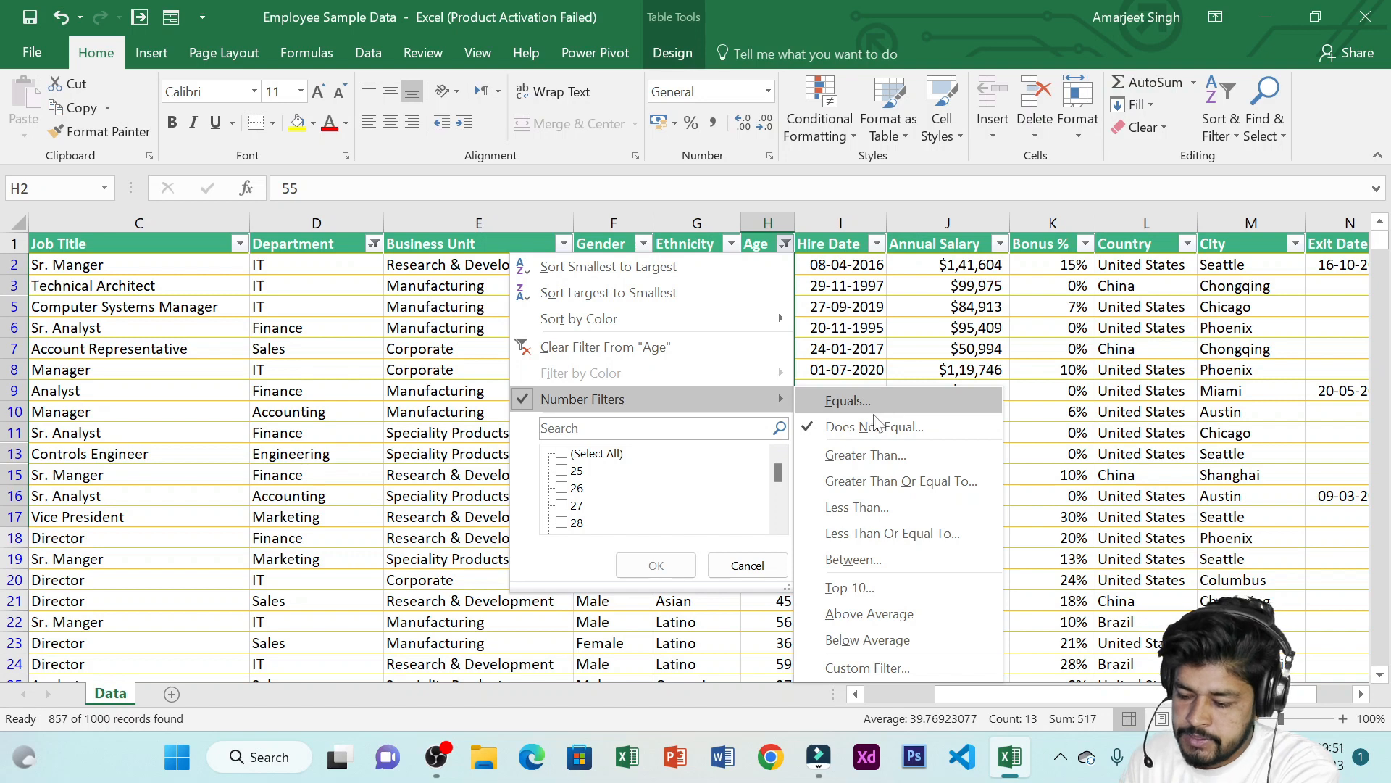
left_click(875, 454)
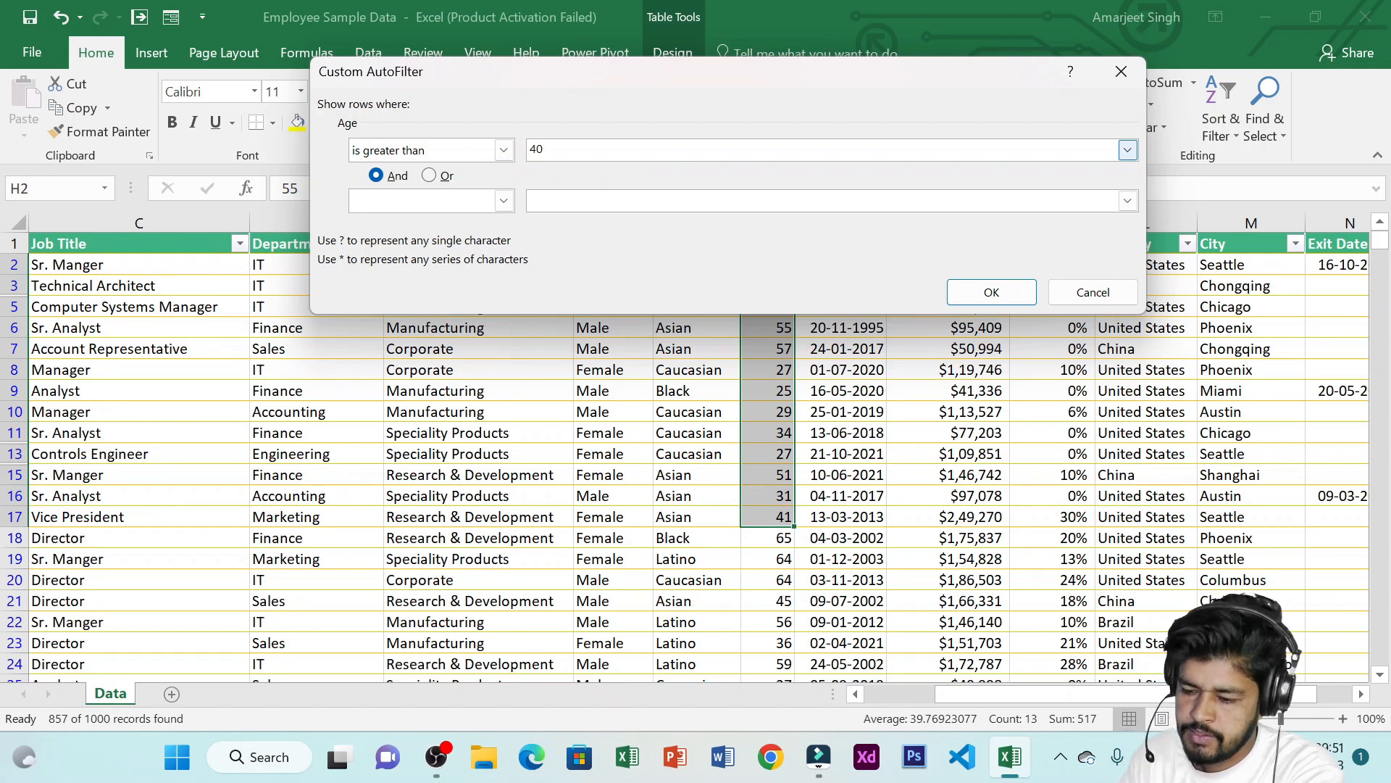
left_click(996, 293)
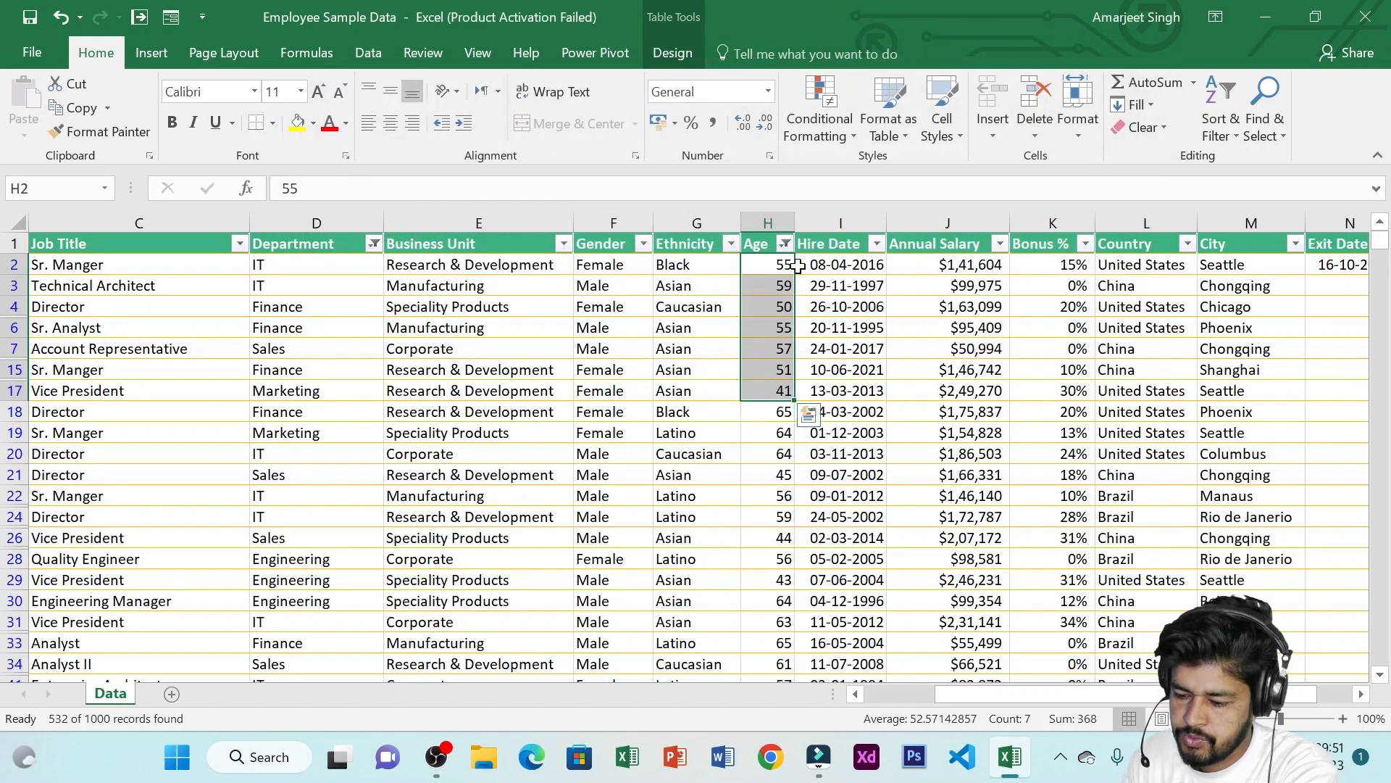
Inspect the Age values of the filtered rows by selecting them and scrolling through the table
left_click(784, 328)
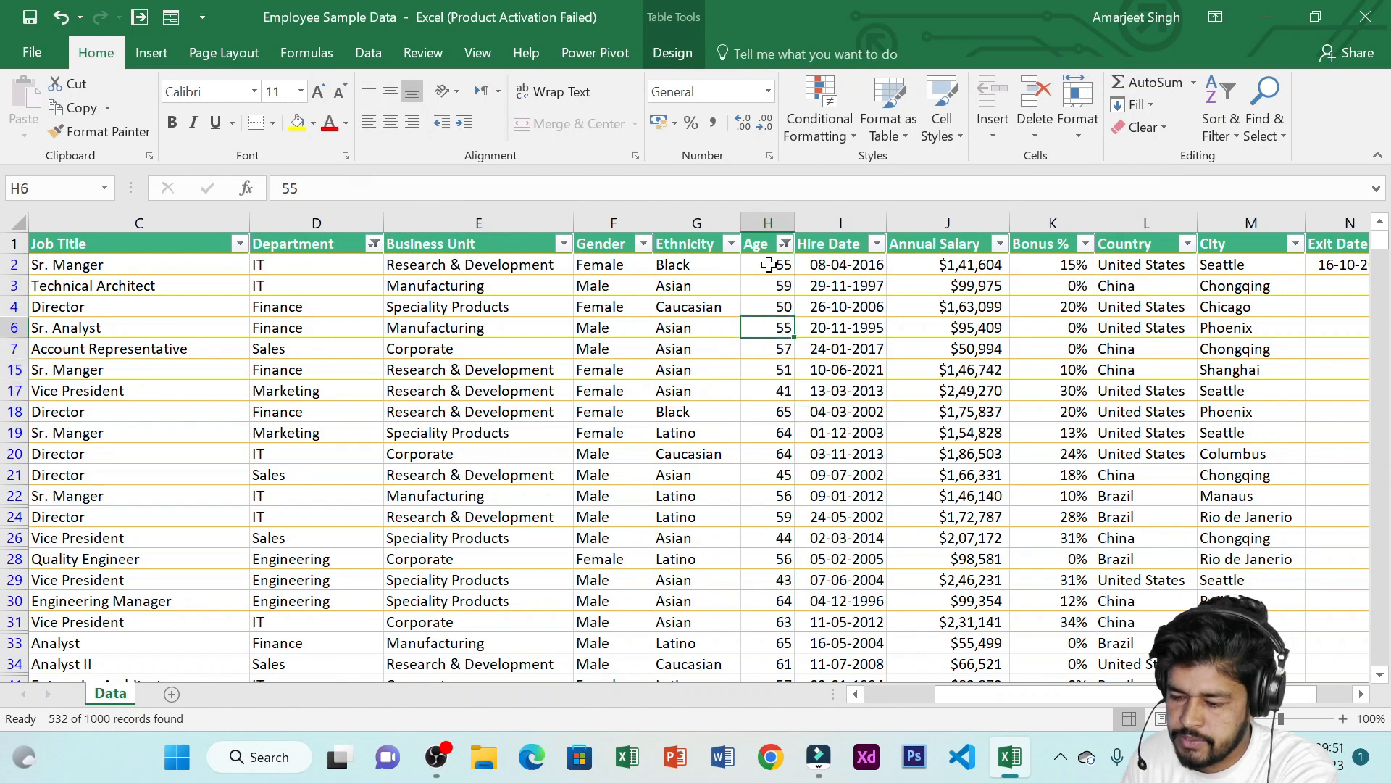
left_click_drag(769, 265, 775, 475)
scroll(776, 471, "down", 3)
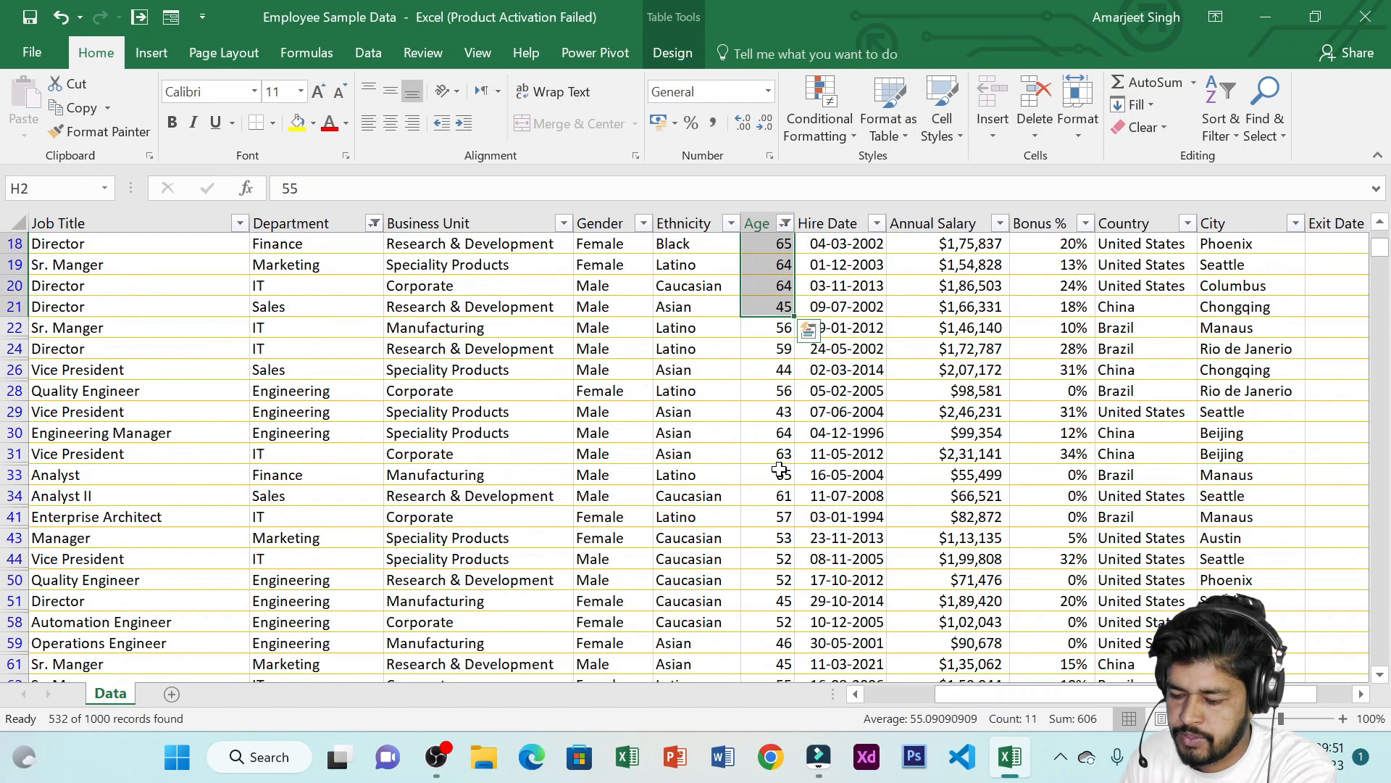
left_click_drag(770, 285, 772, 454)
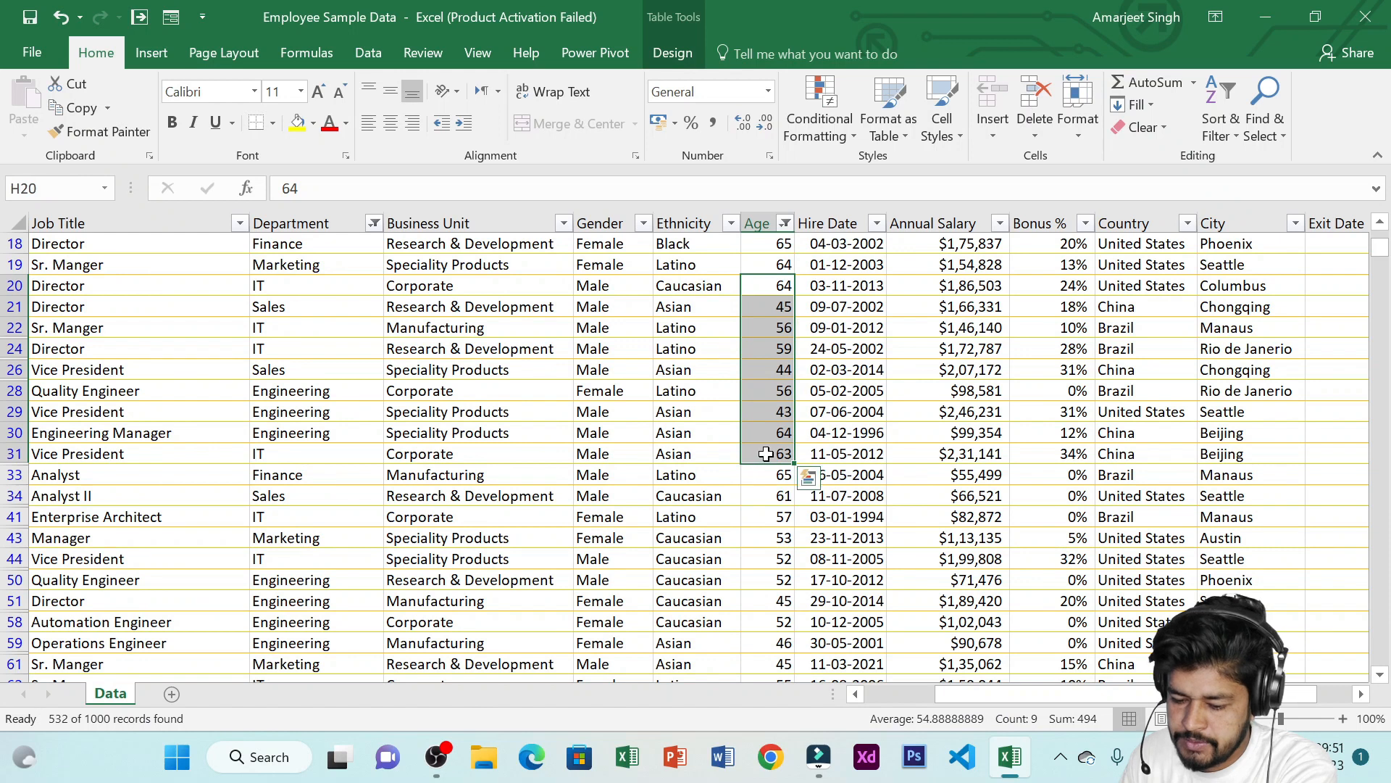
scroll(766, 454, "up", 3)
left_click_drag(769, 264, 766, 391)
left_click(785, 244)
mouse_move(729, 392)
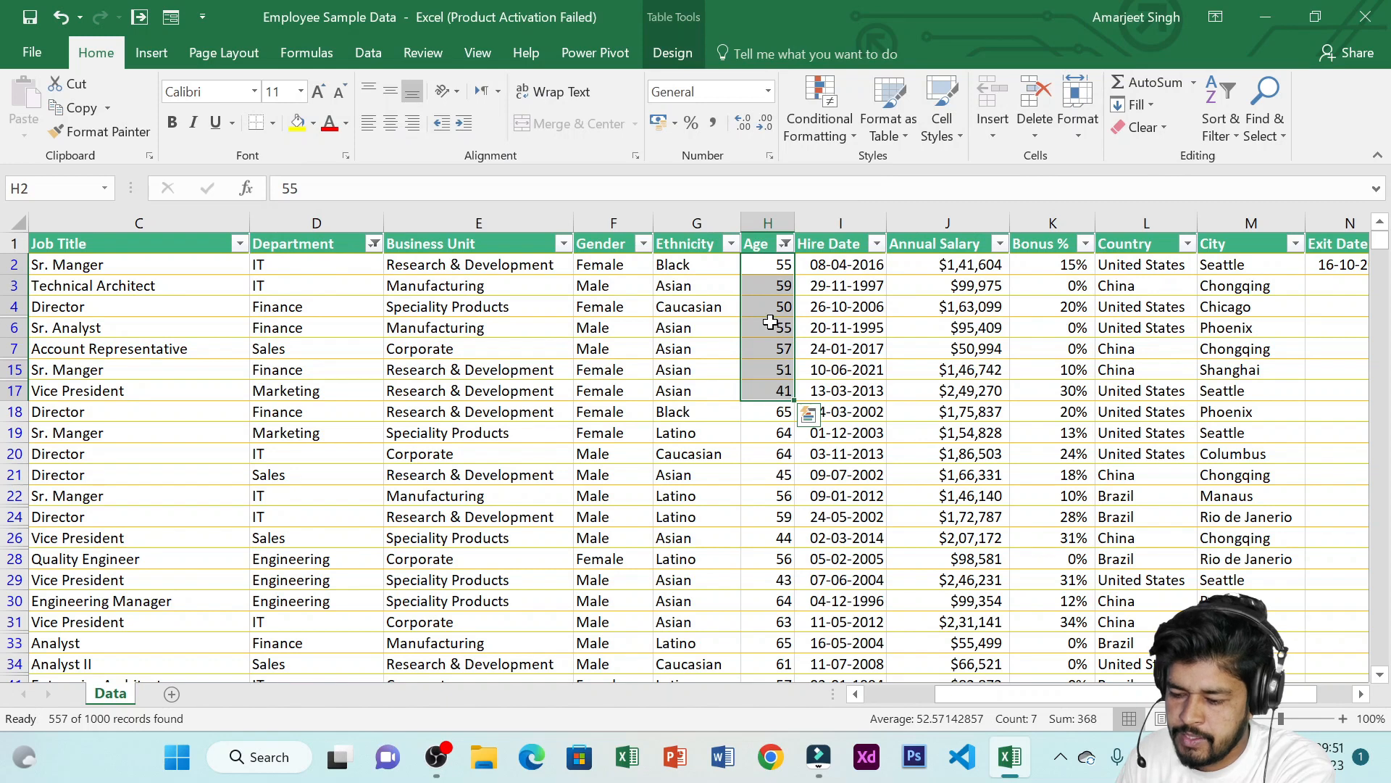
left_click(785, 244)
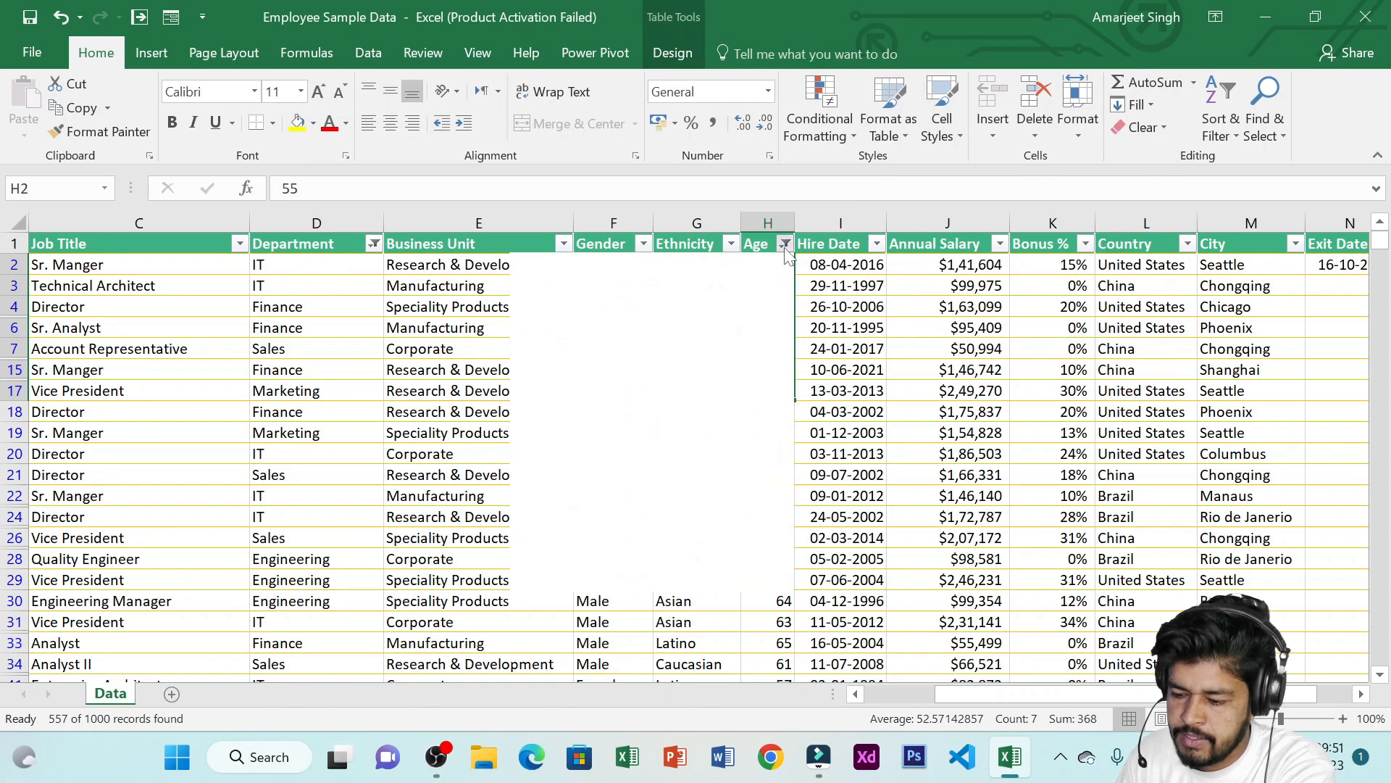
Try changing the comparison operator of the Age greater-than-40 filter
mouse_move(726, 398)
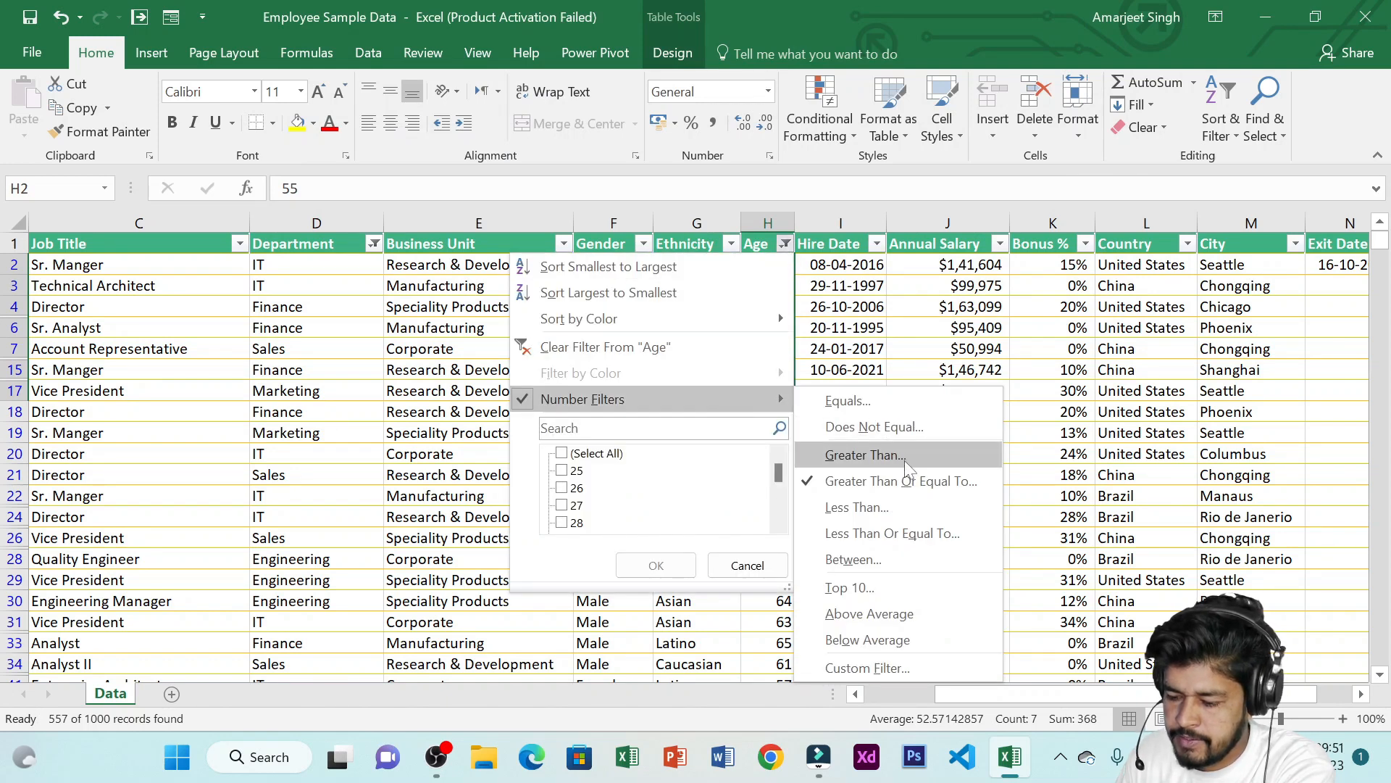
left_click(866, 455)
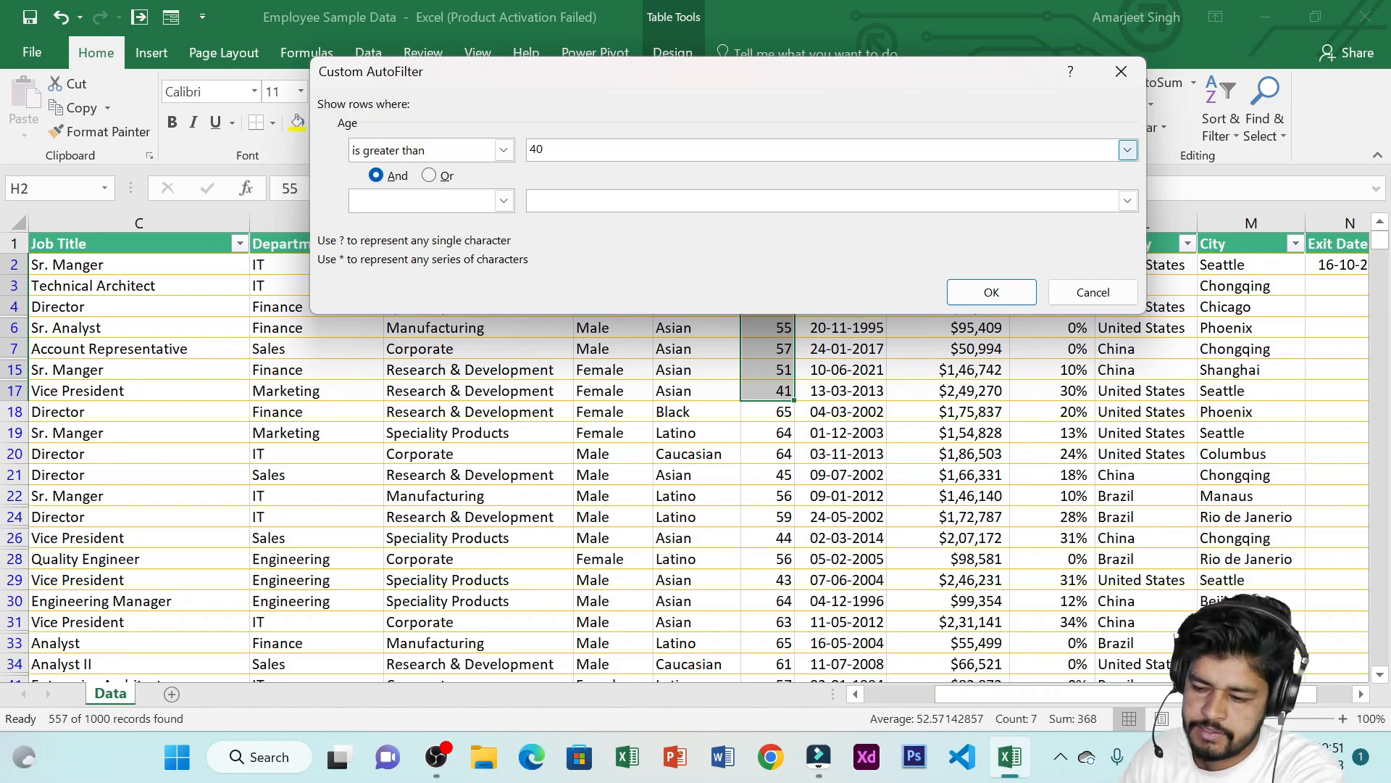
left_click(503, 150)
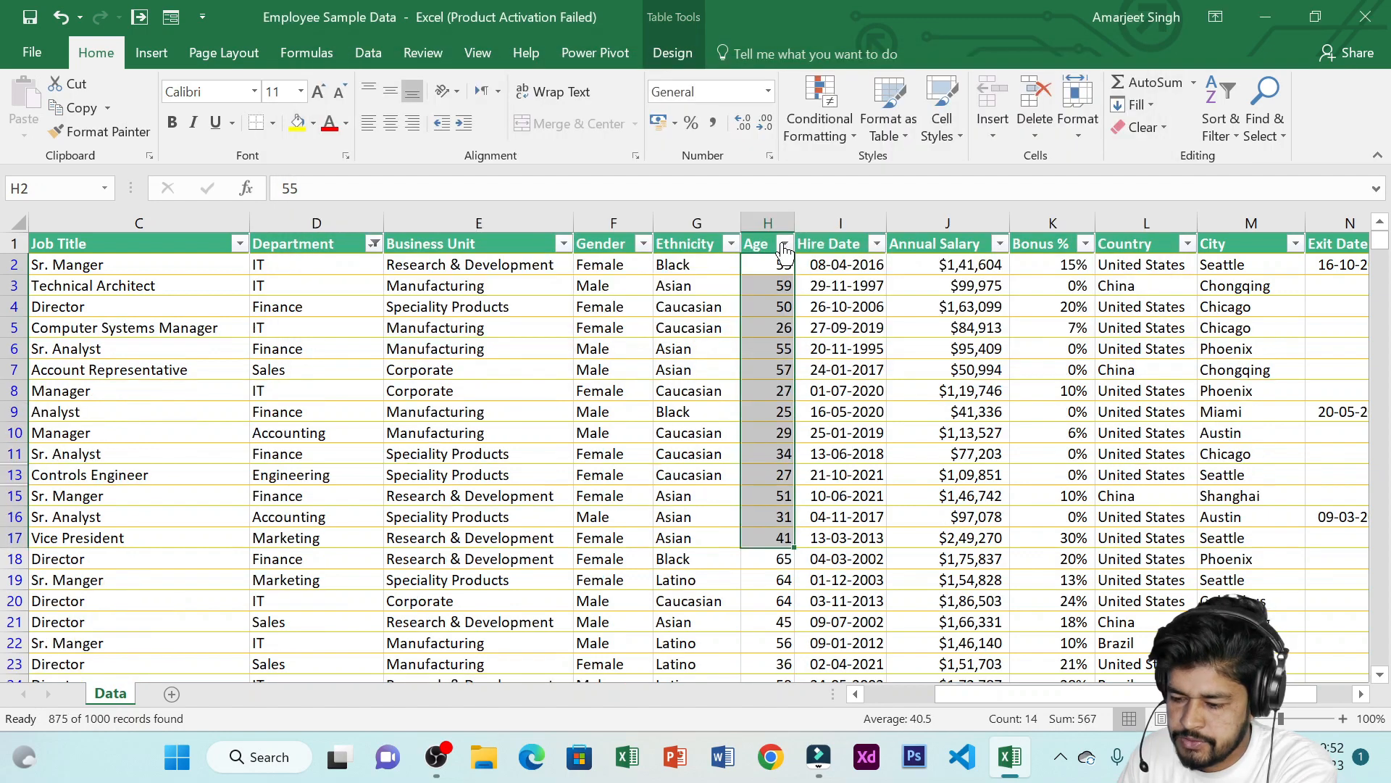
Filter the Age column to show only rows less than 40
left_click(785, 243)
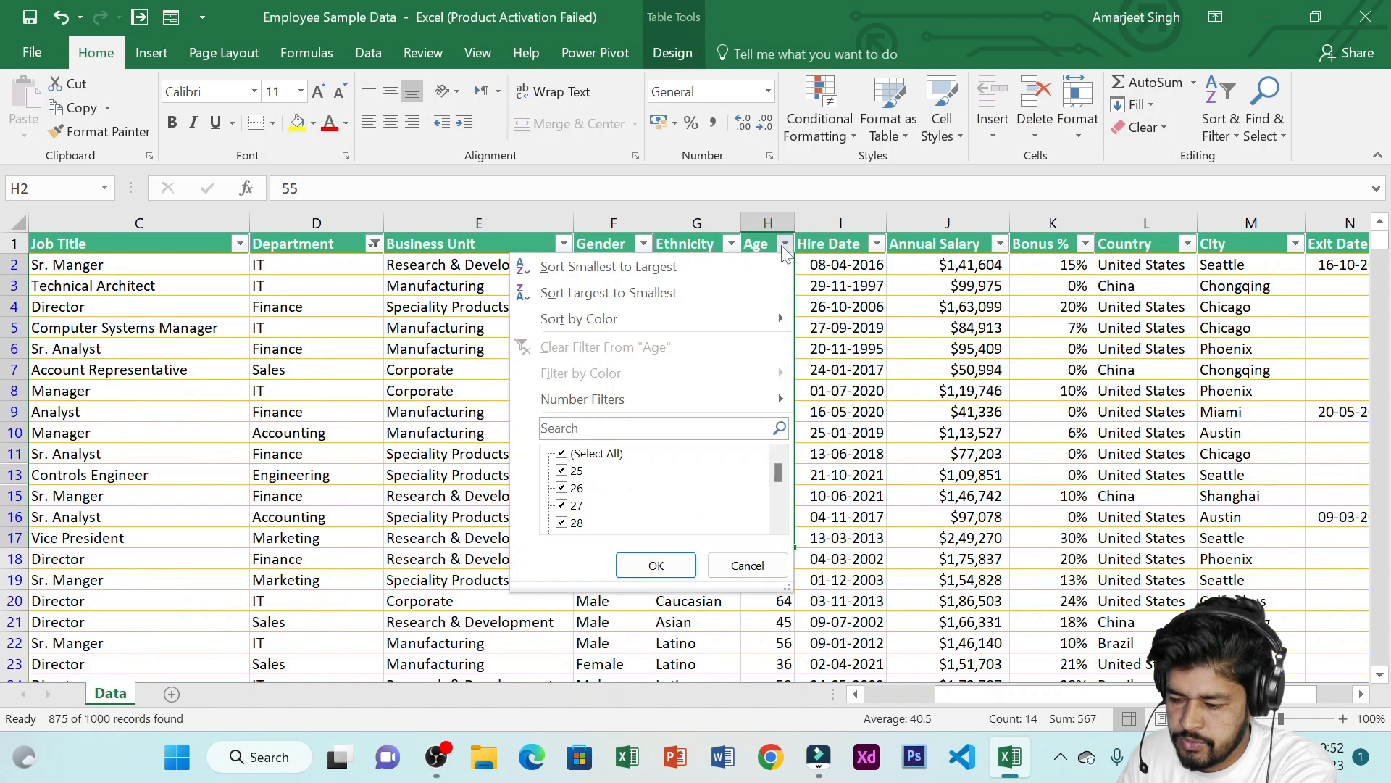
mouse_move(717, 394)
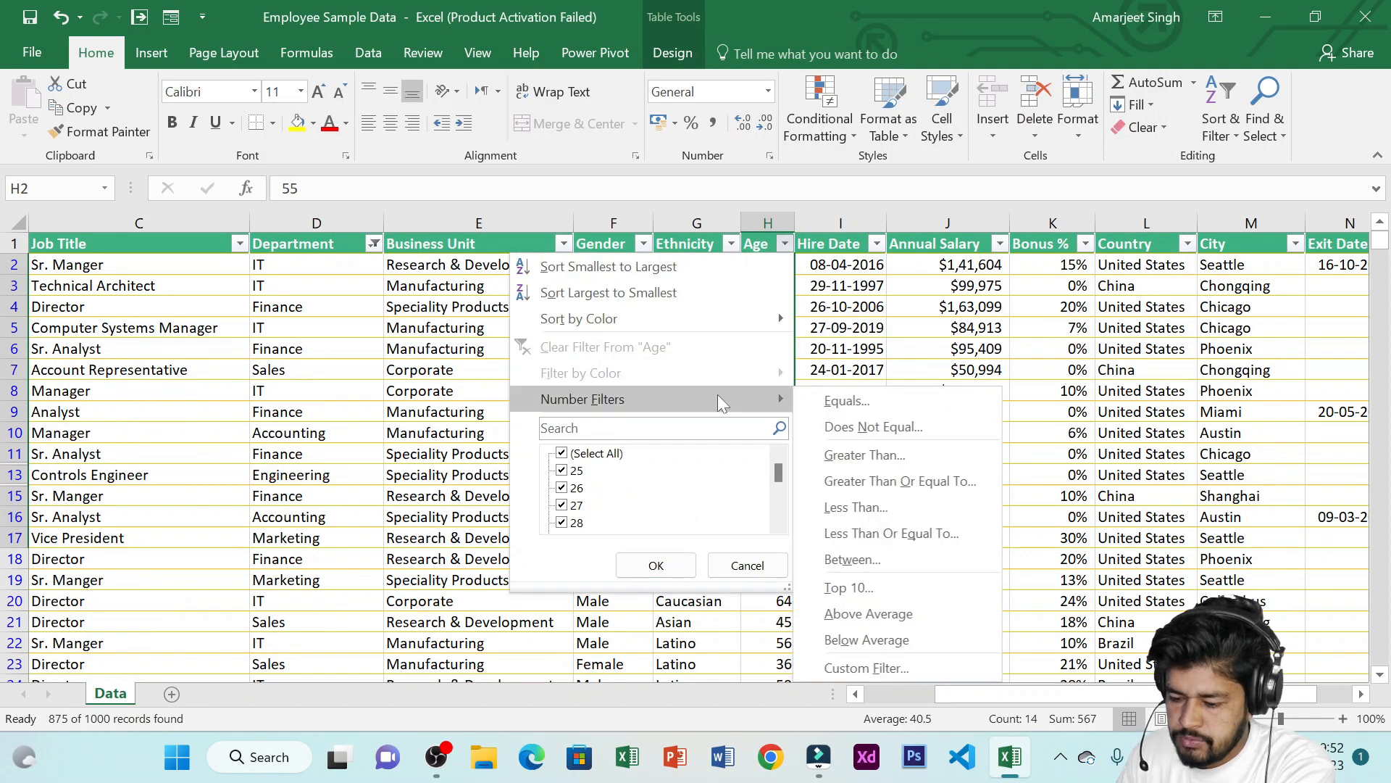
left_click(886, 494)
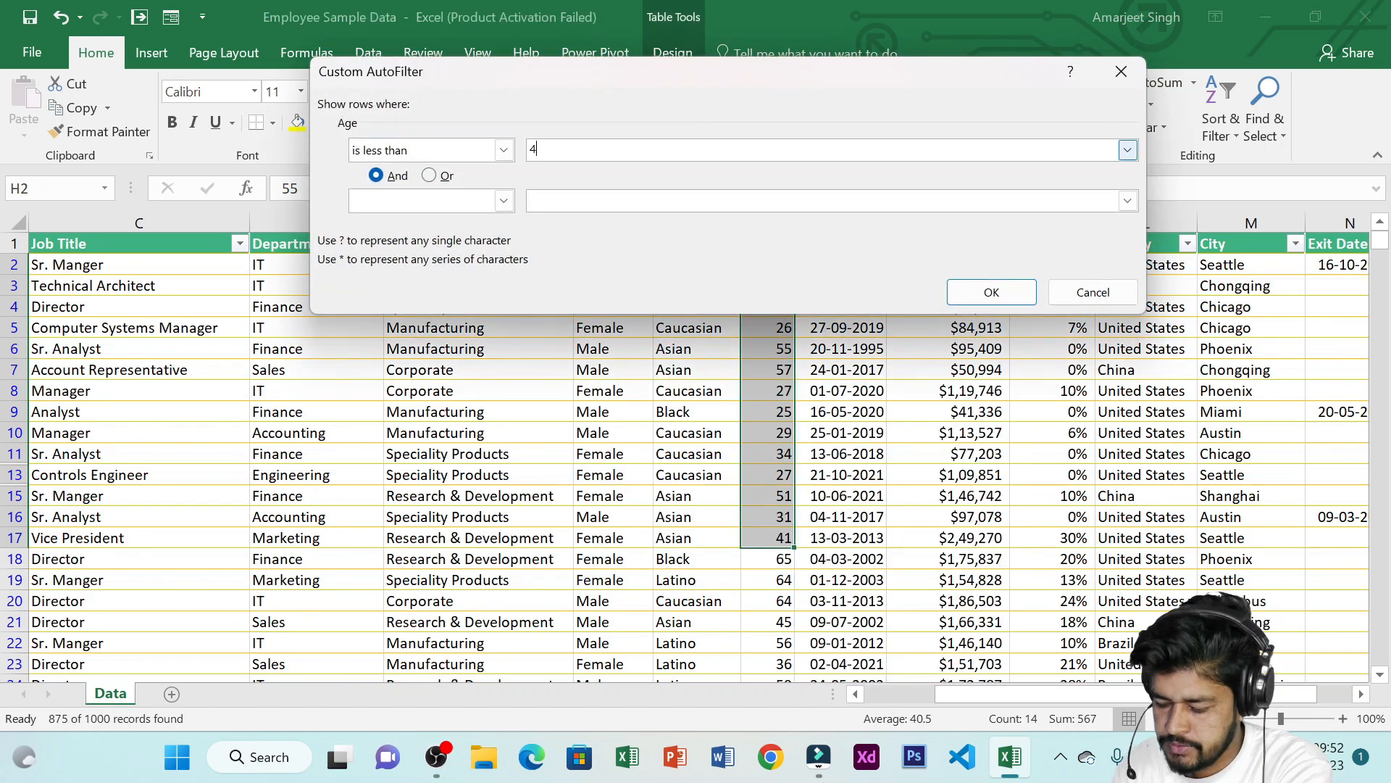
left_click(987, 293)
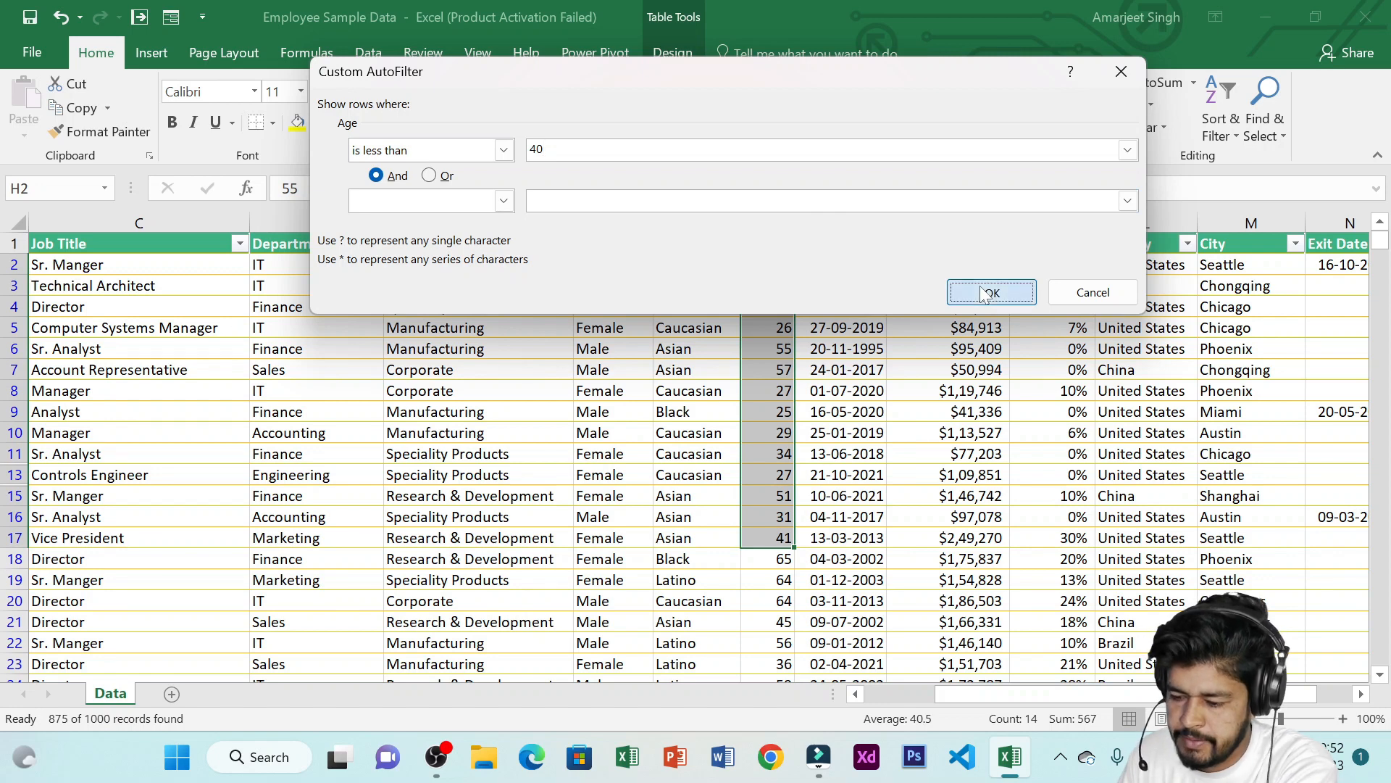
Change the Age filter to show rows less than or equal to 40
left_click_drag(771, 266, 782, 498)
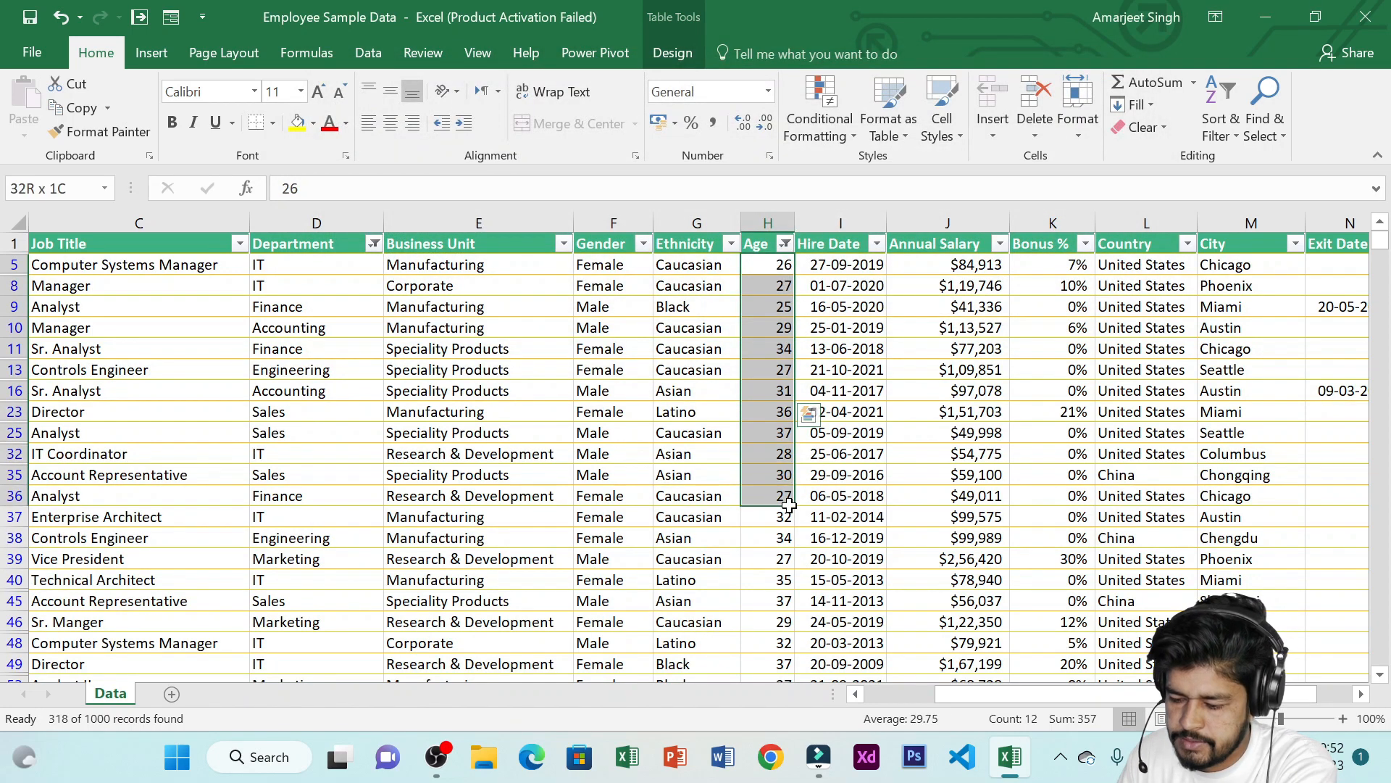
left_click_drag(772, 266, 776, 455)
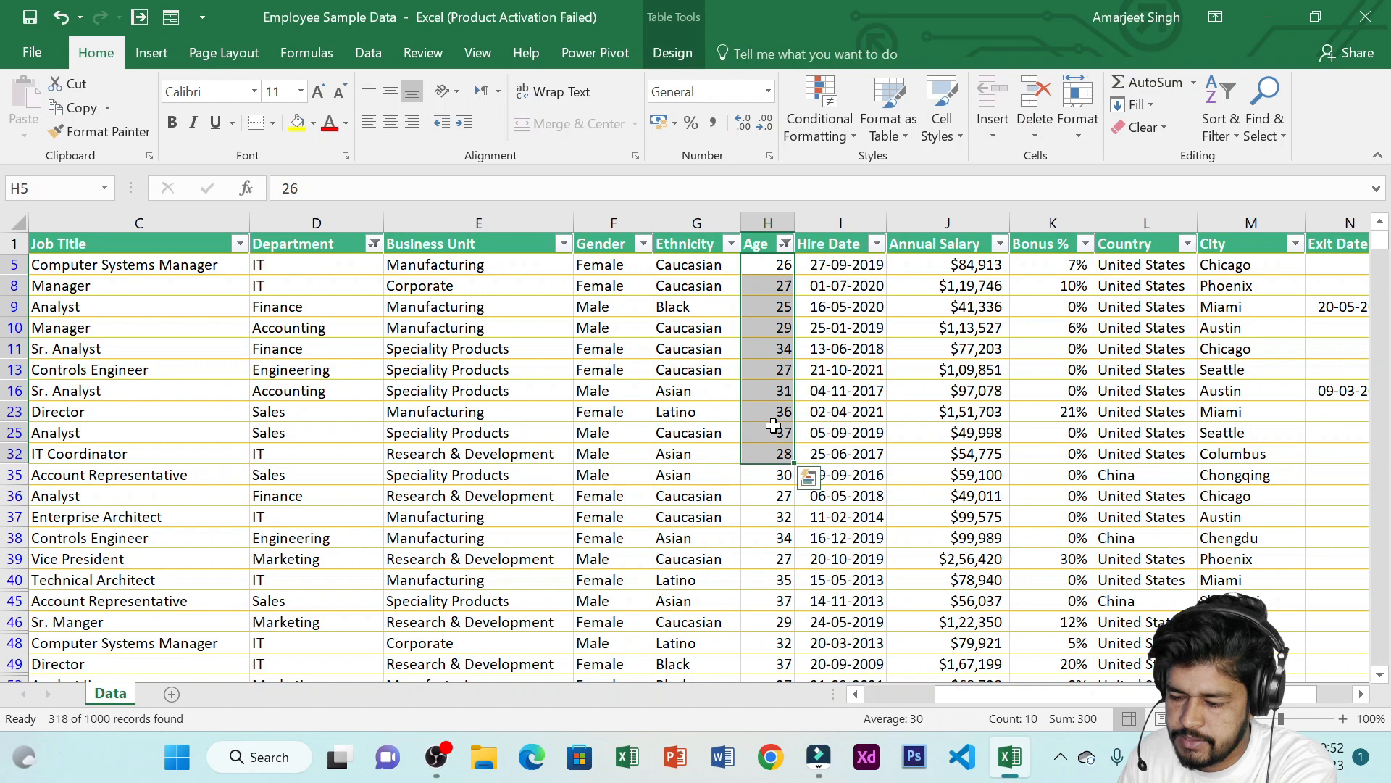
left_click(785, 243)
mouse_move(665, 400)
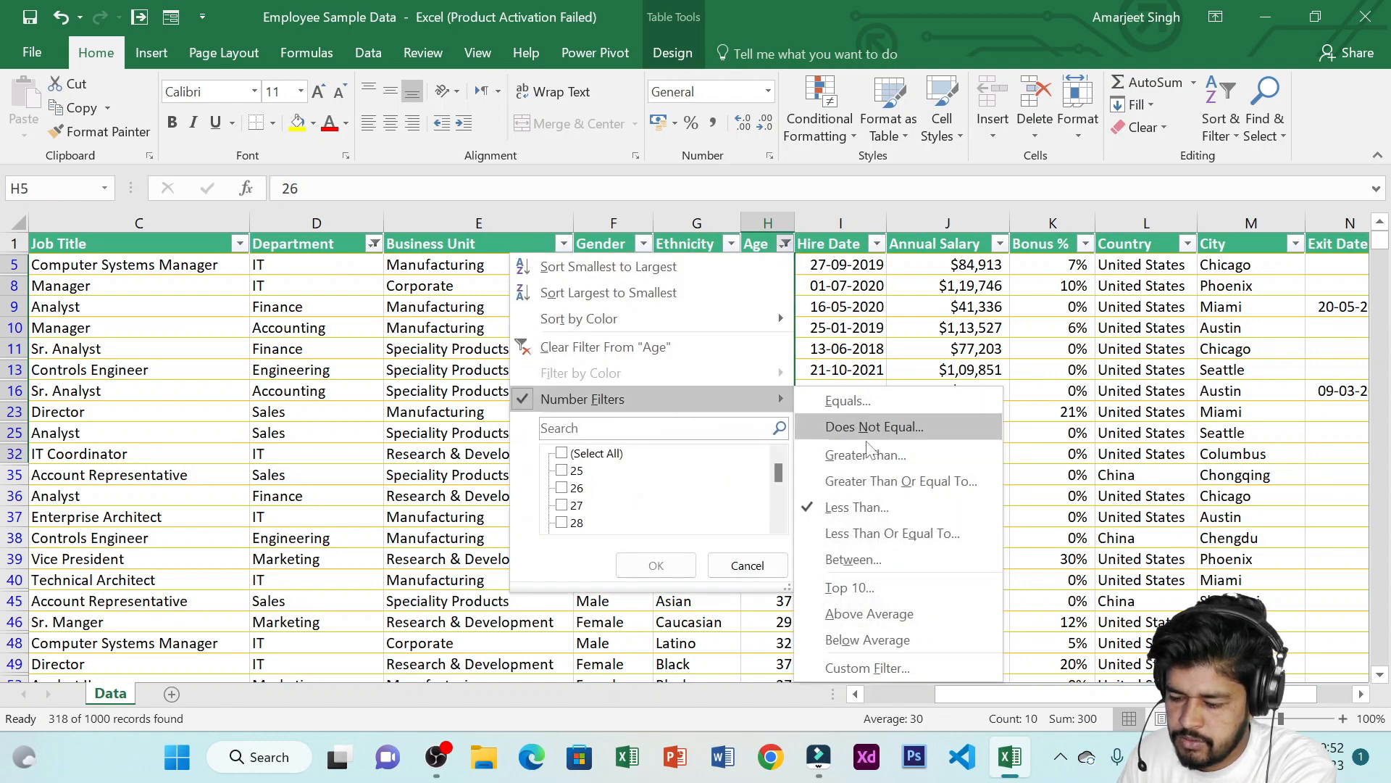
left_click(893, 529)
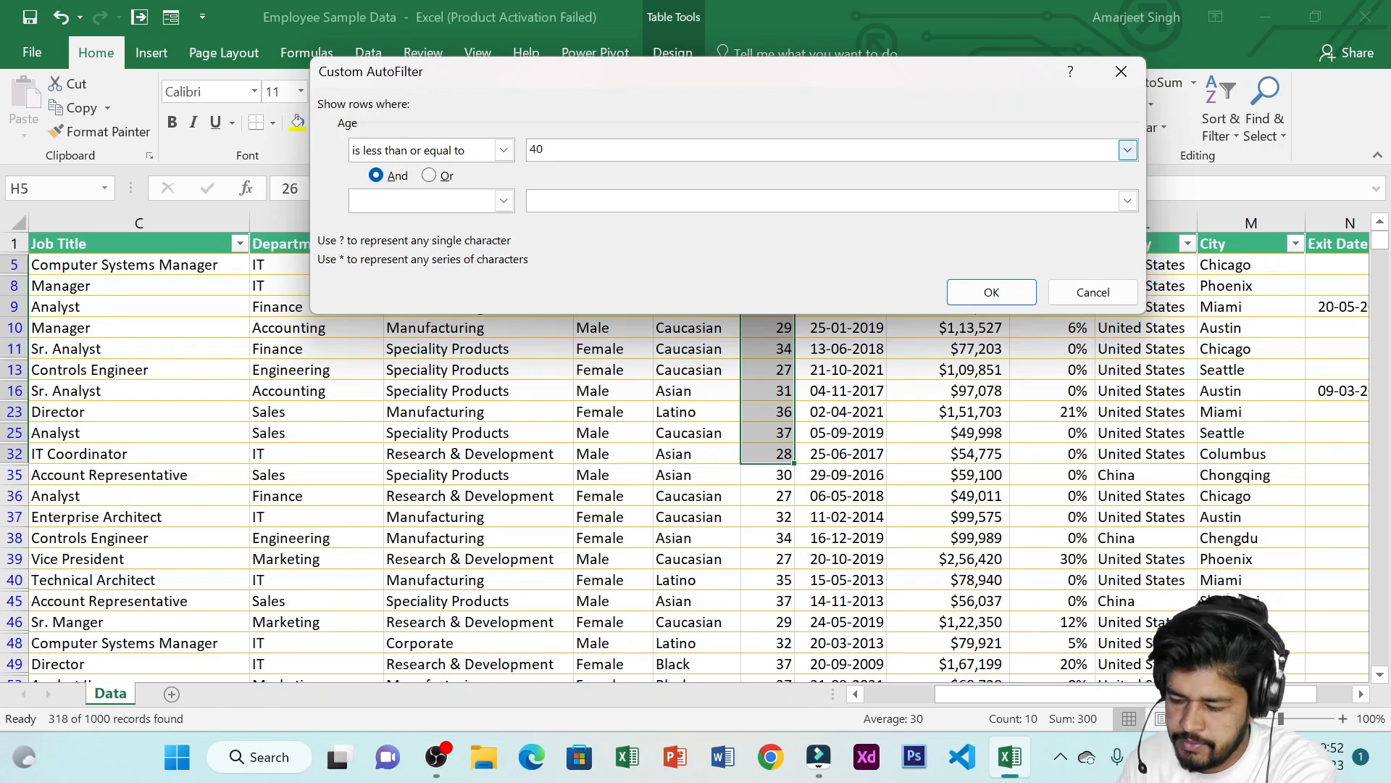
left_click(991, 292)
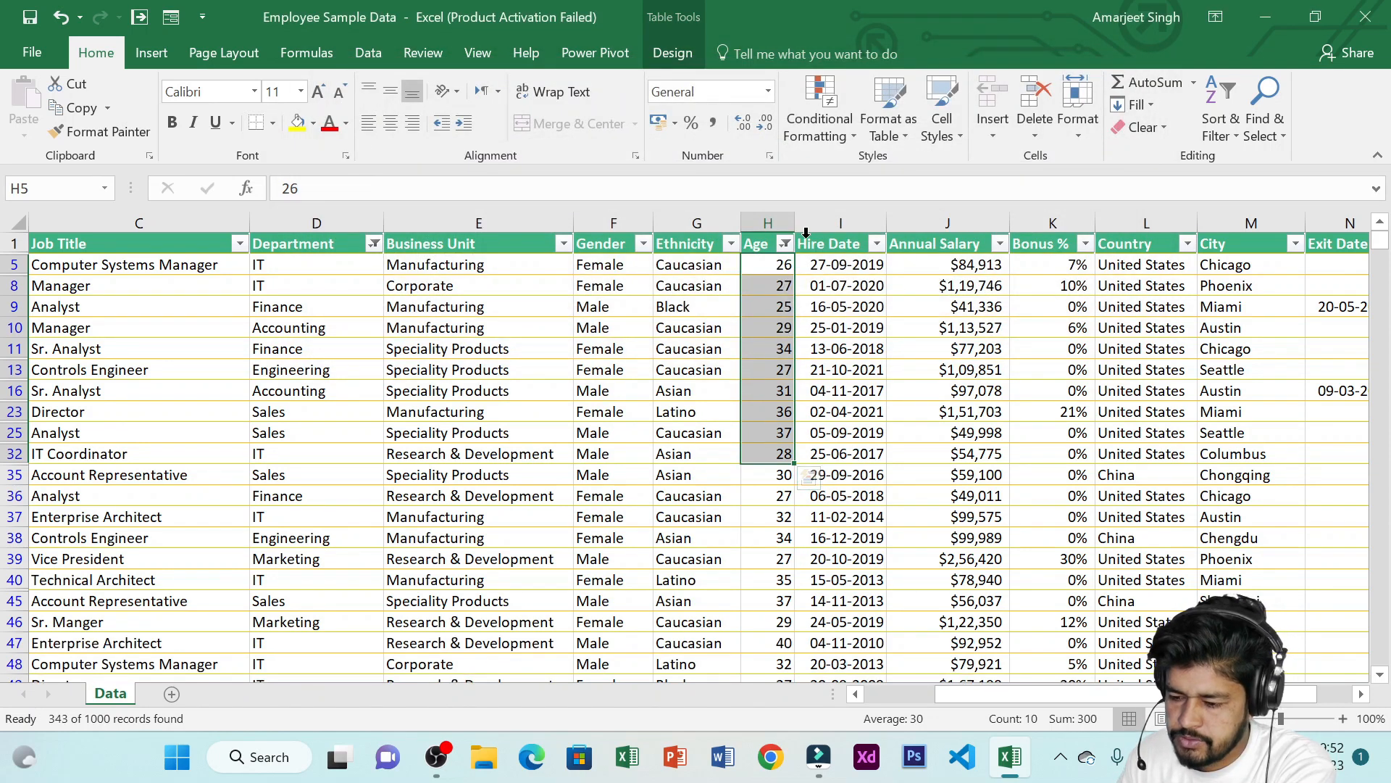
Apply a Between Age filter for values greater than or equal to 30 and less than or equal to 40
left_click(784, 244)
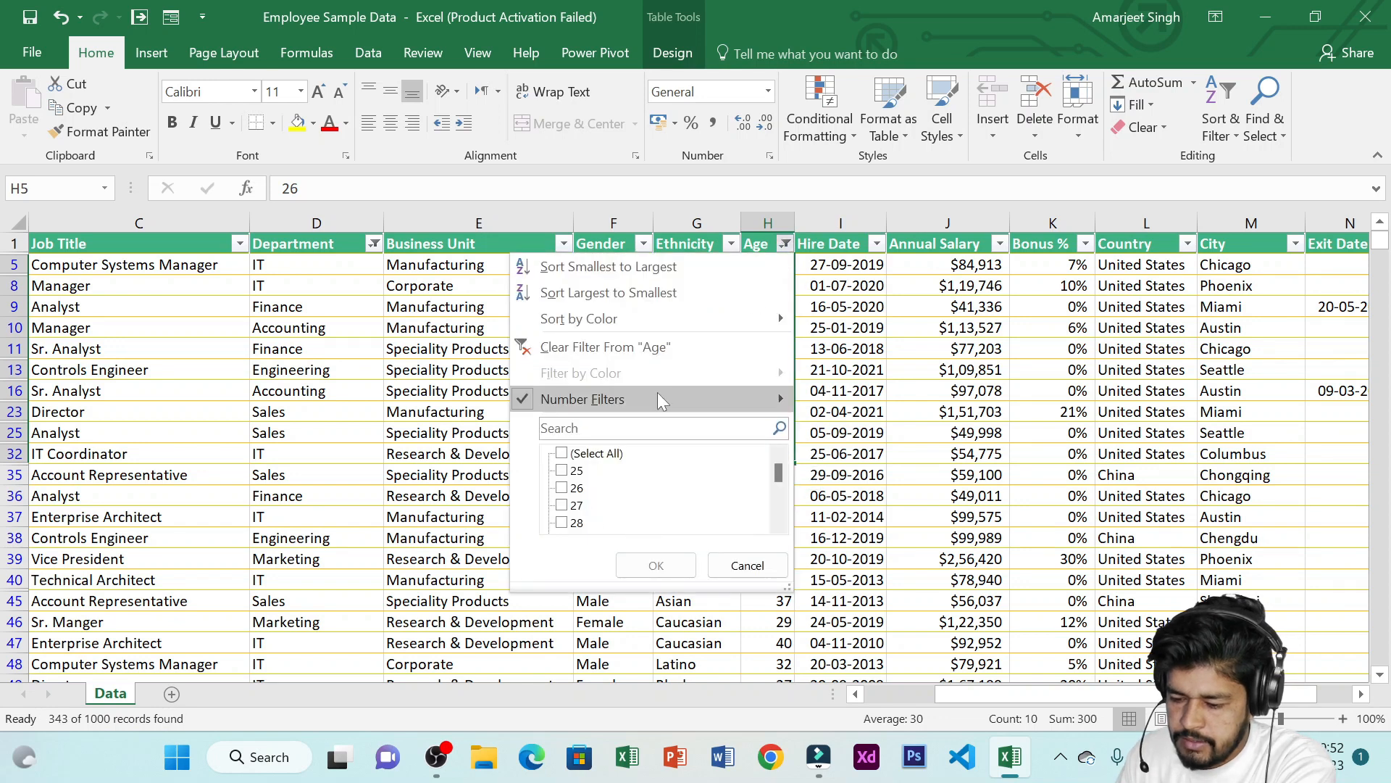
mouse_move(658, 393)
left_click(955, 560)
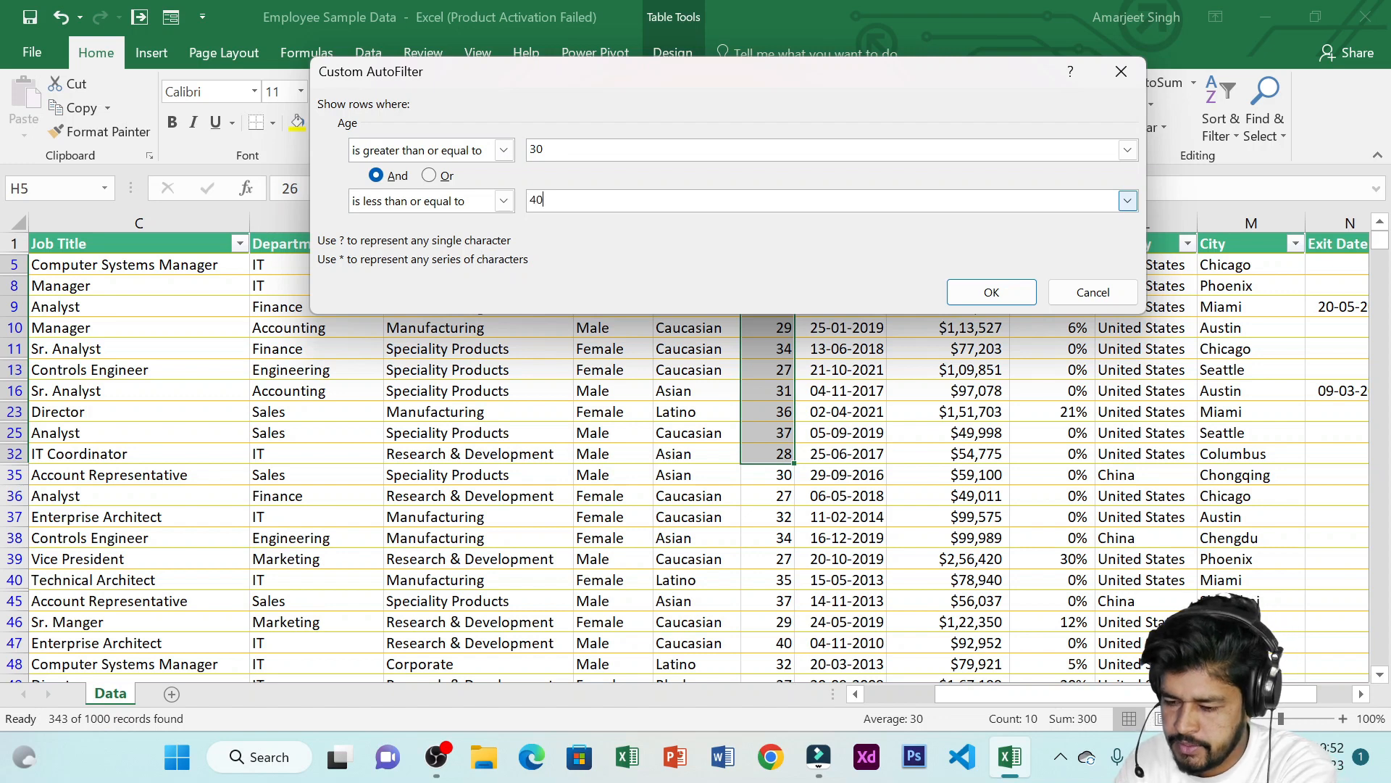
left_click(990, 293)
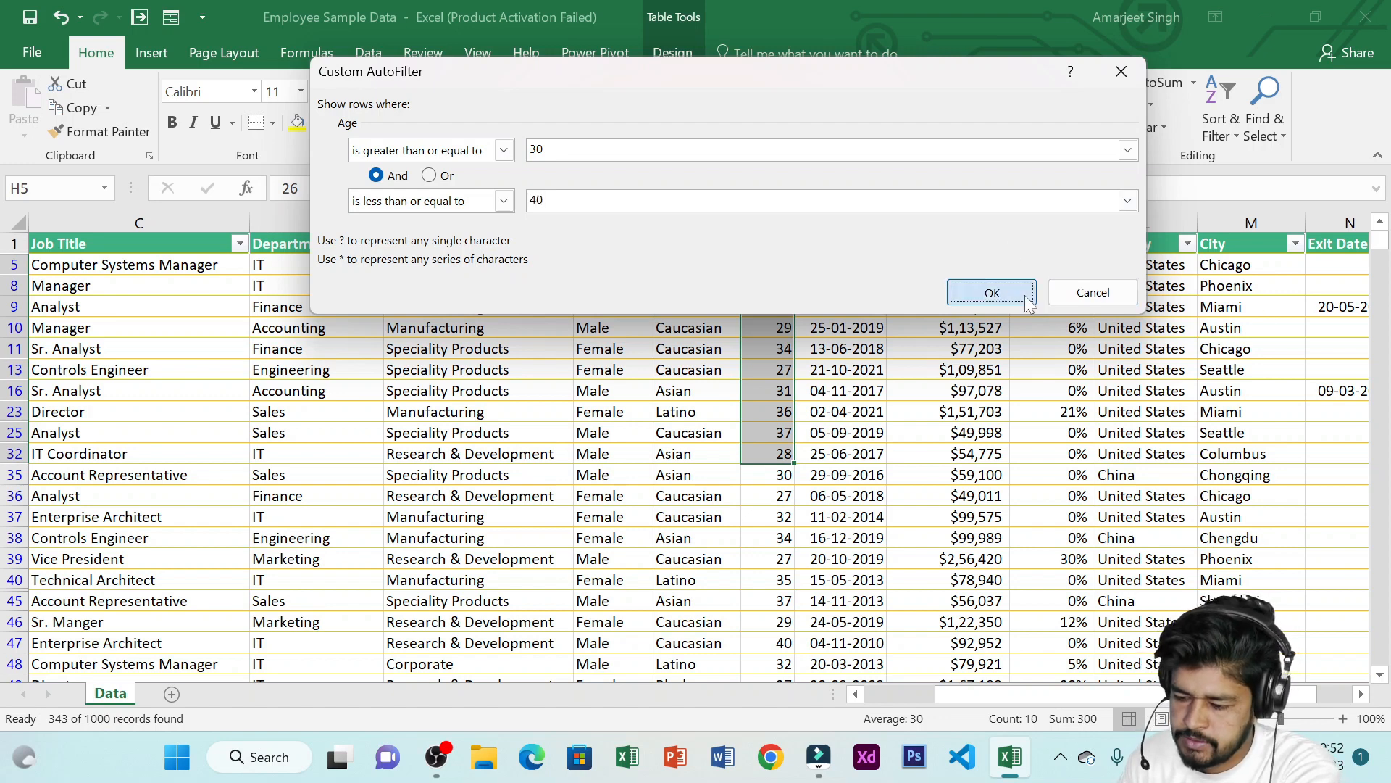
Apply a Top 10 items number filter to the Age column
left_click_drag(776, 264, 771, 559)
scroll(841, 500, "down", 2)
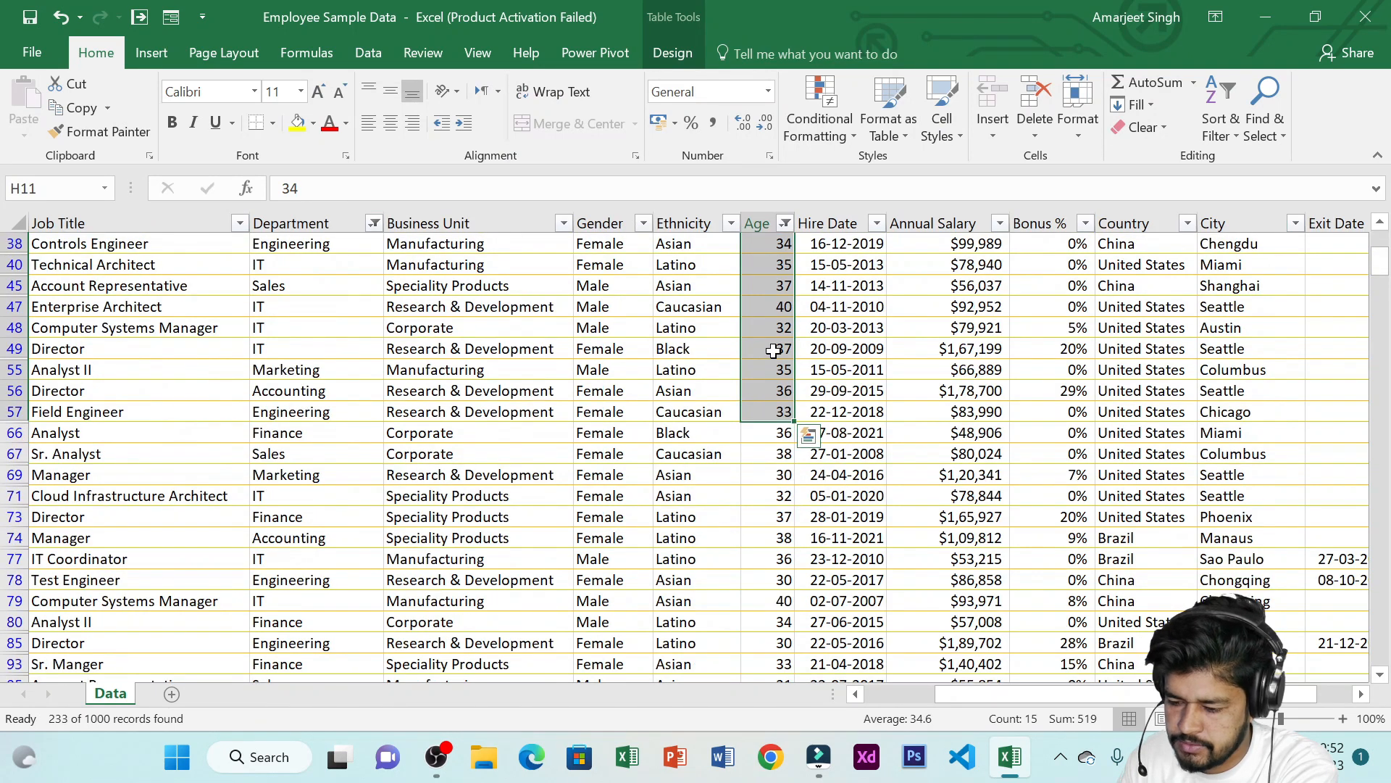
scroll(774, 350, "up", 2)
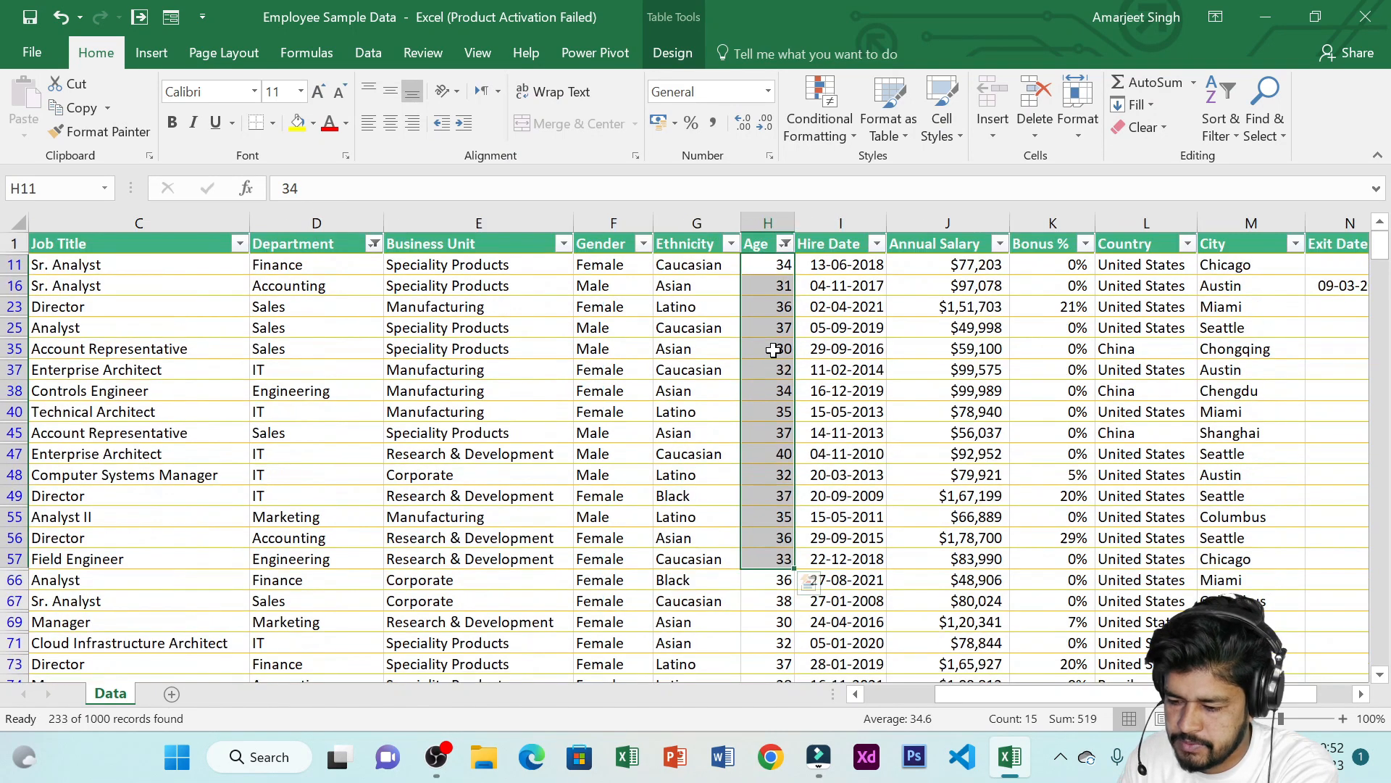
left_click(785, 243)
mouse_move(641, 398)
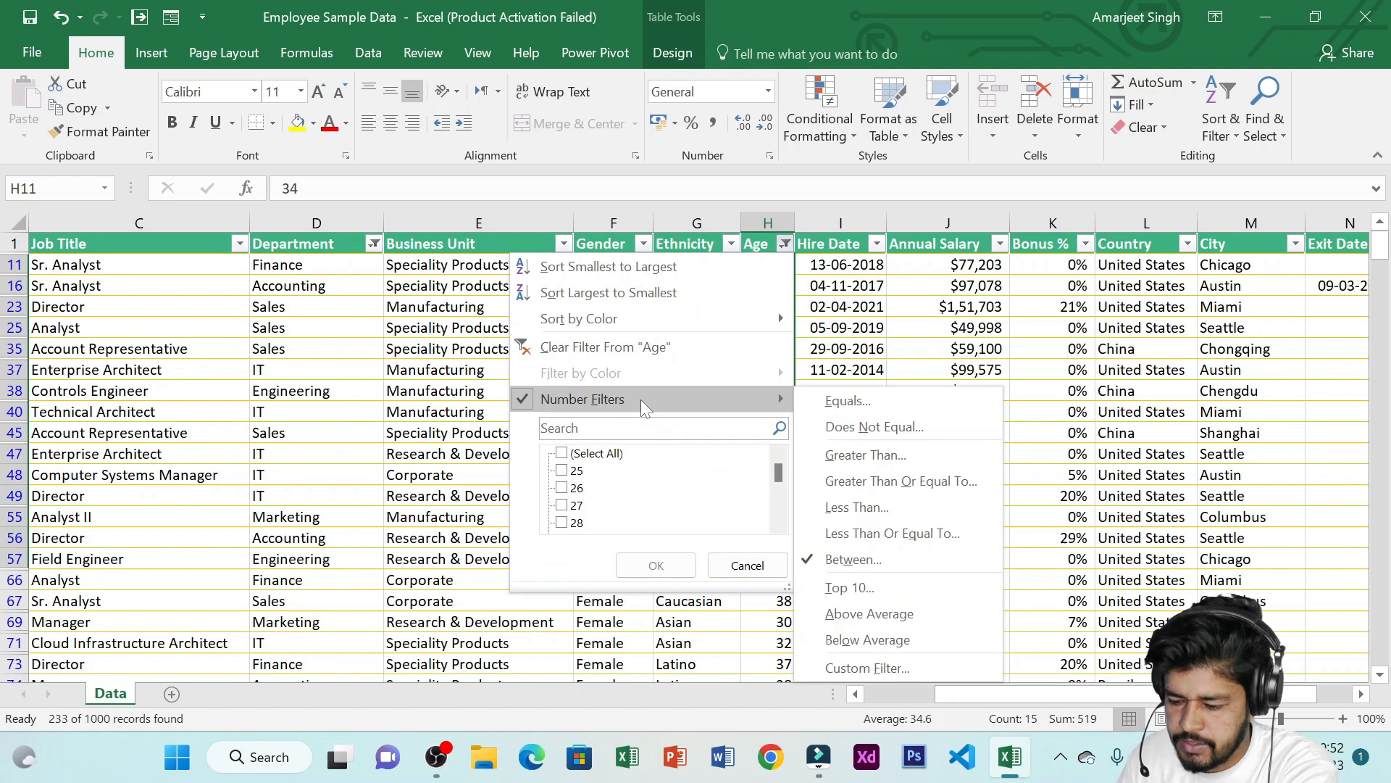
left_click(881, 588)
left_click(741, 234)
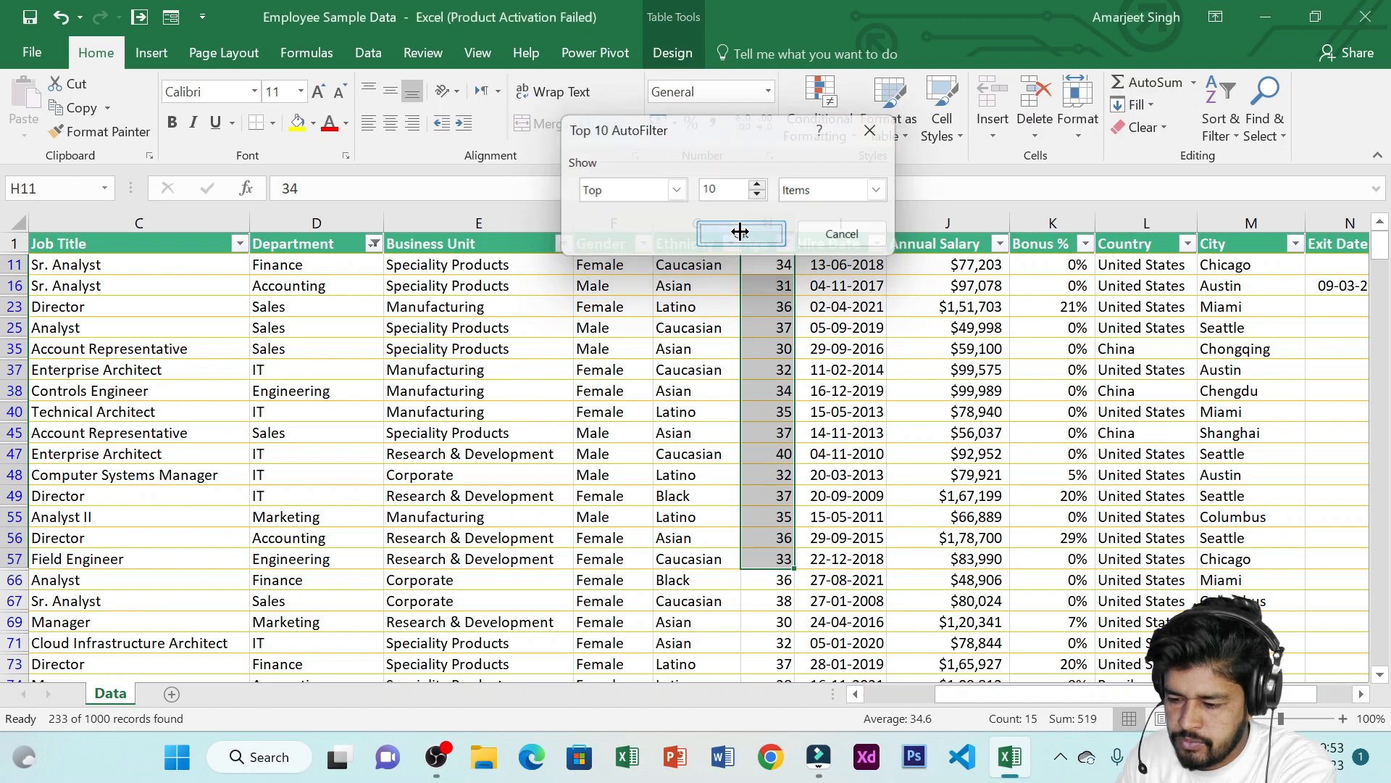
left_click_drag(771, 265, 765, 536)
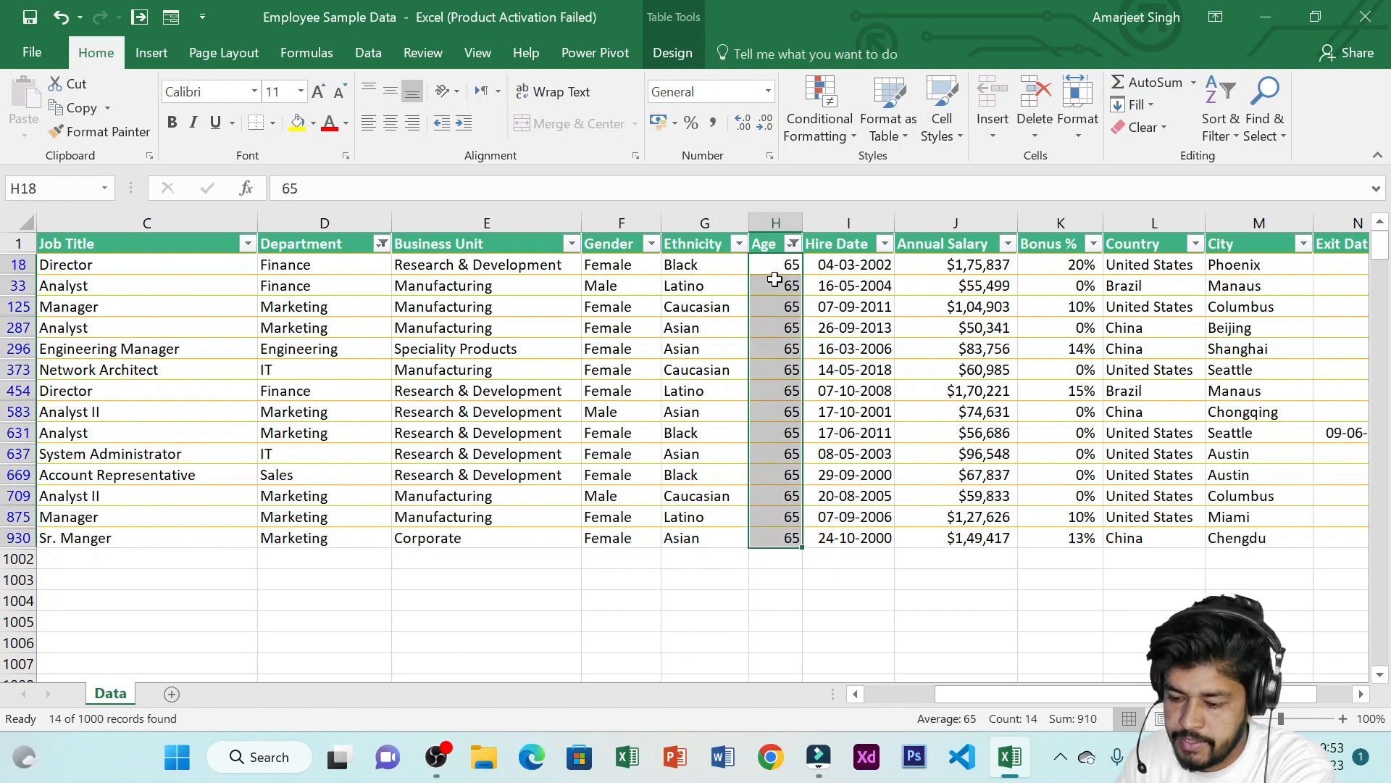
left_click_drag(772, 270, 771, 542)
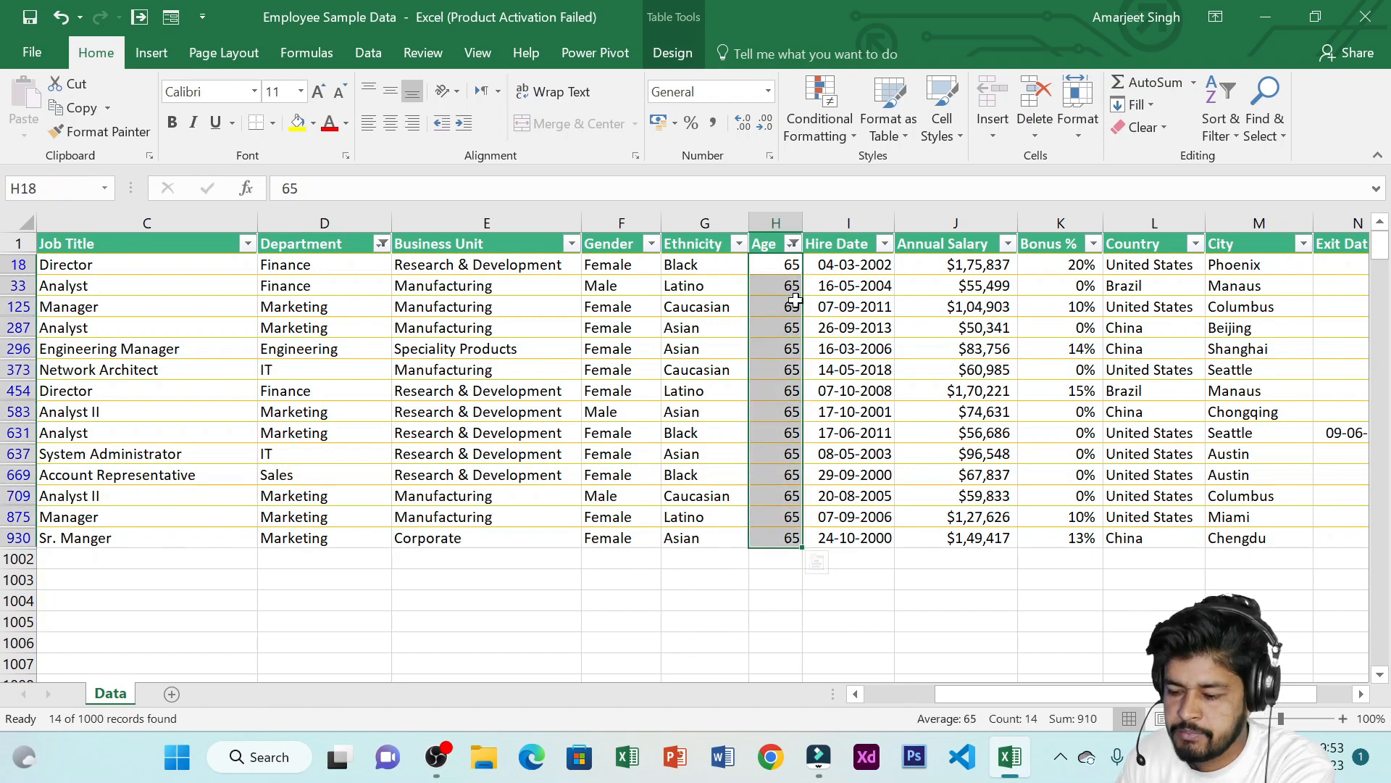
Apply an Above Average number filter to the Age column
left_click_drag(782, 265, 778, 531)
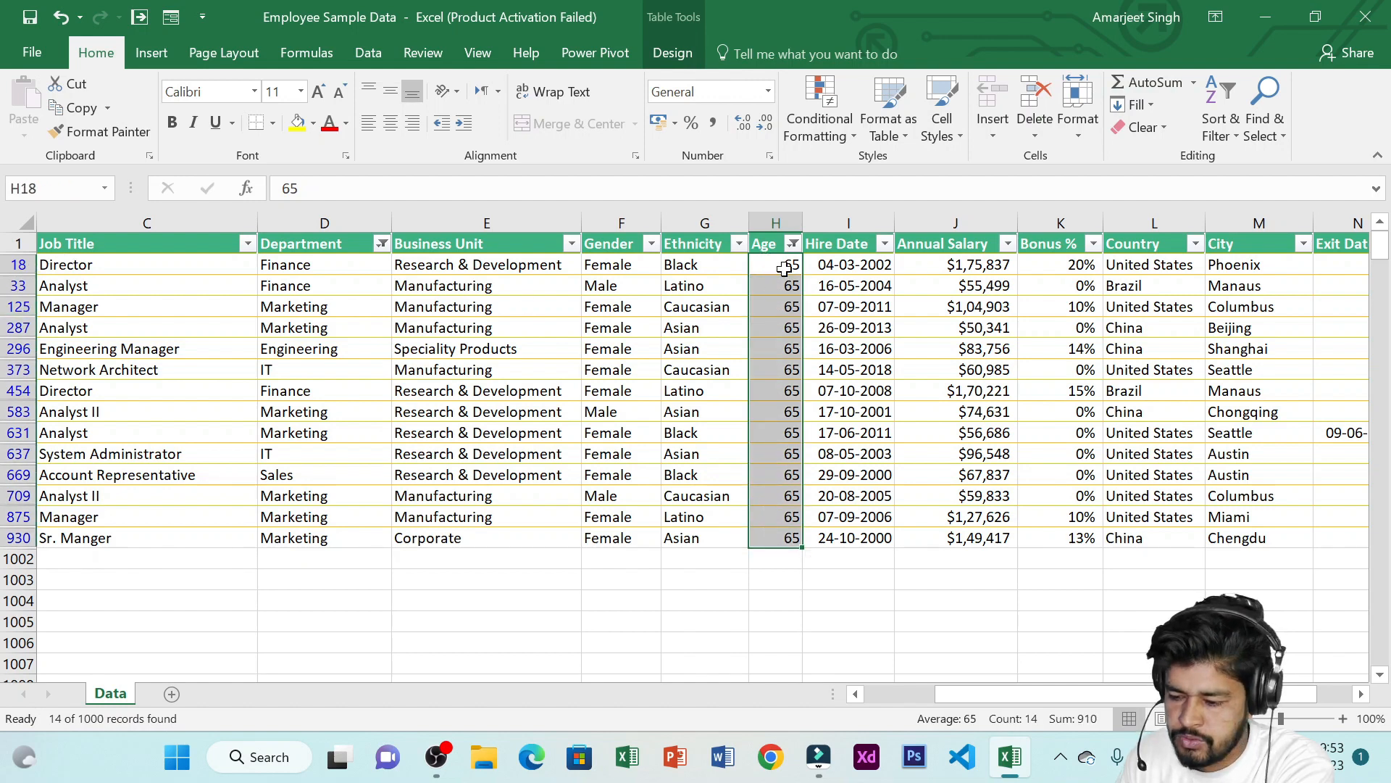
left_click_drag(784, 268, 773, 534)
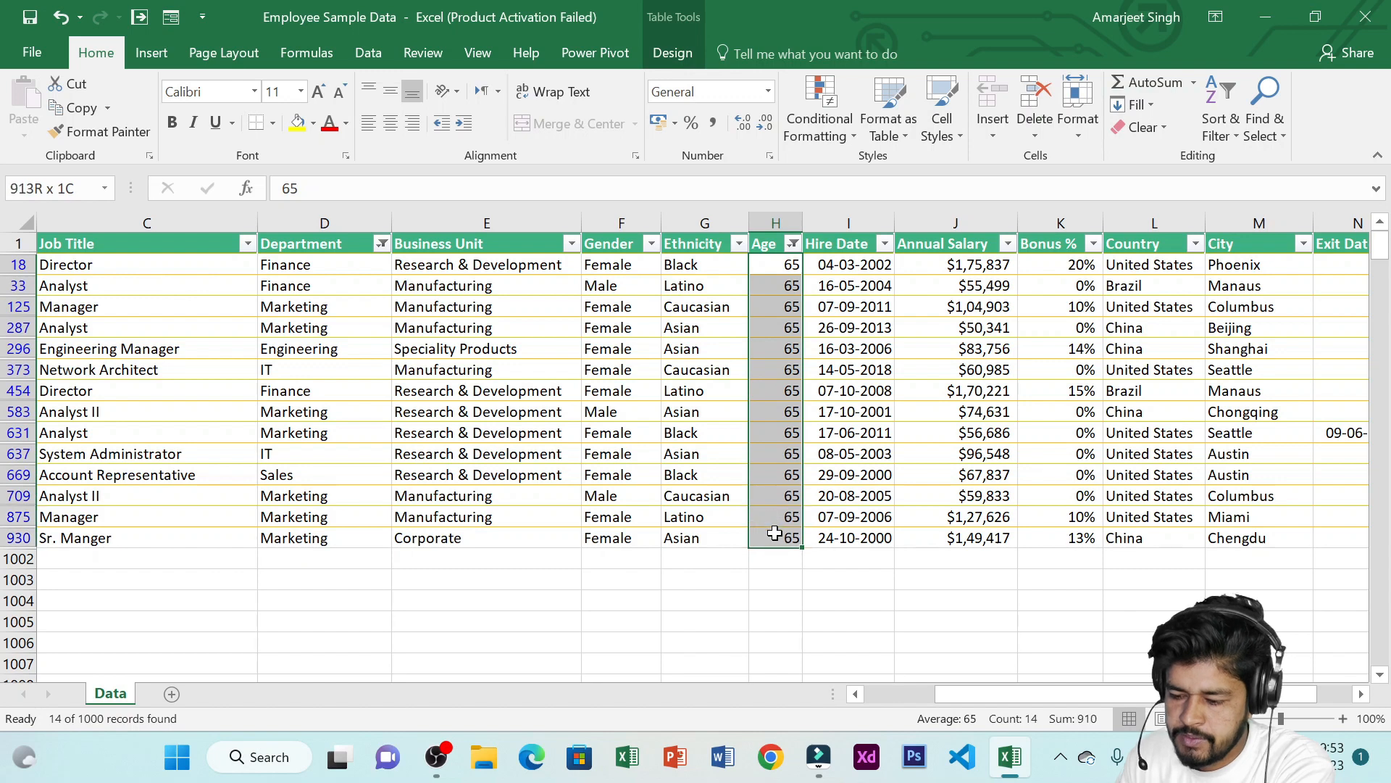
left_click(793, 245)
mouse_move(719, 400)
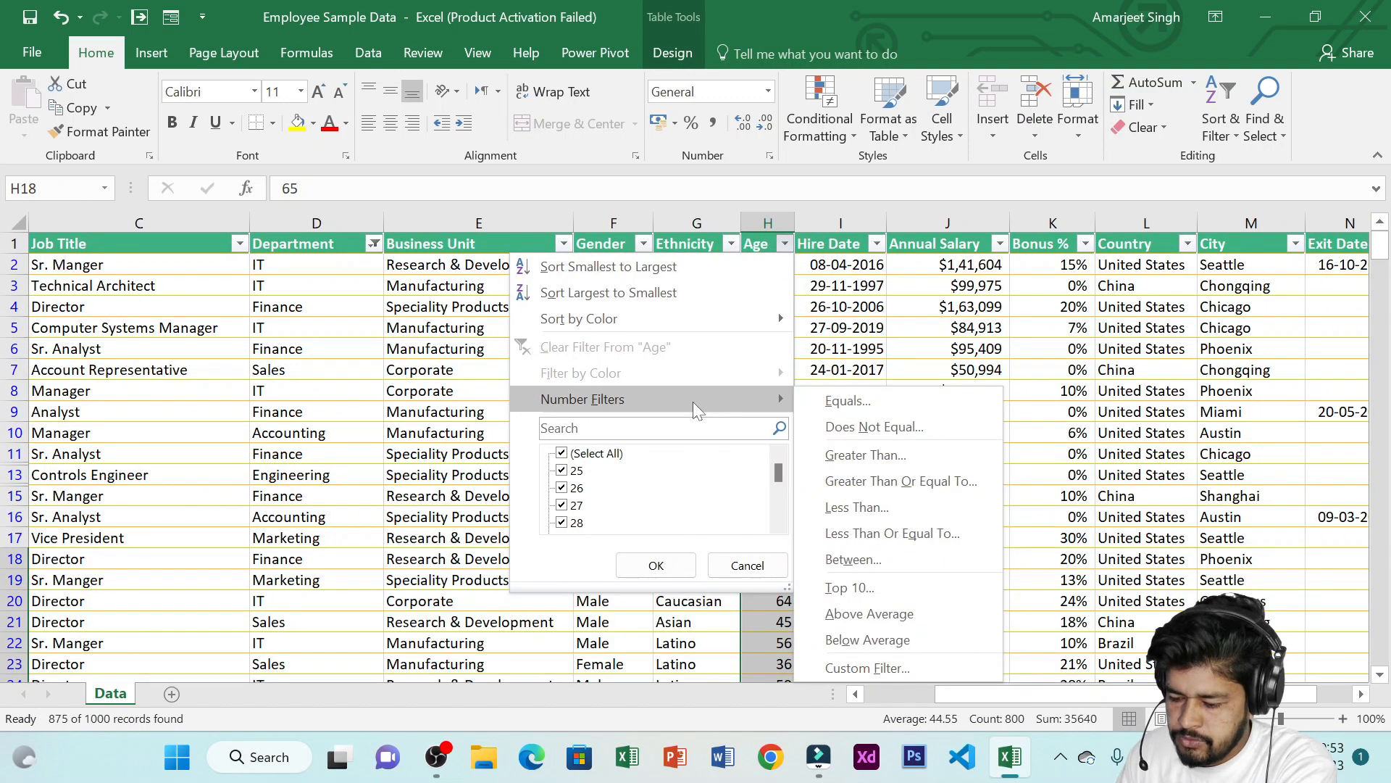
left_click(938, 606)
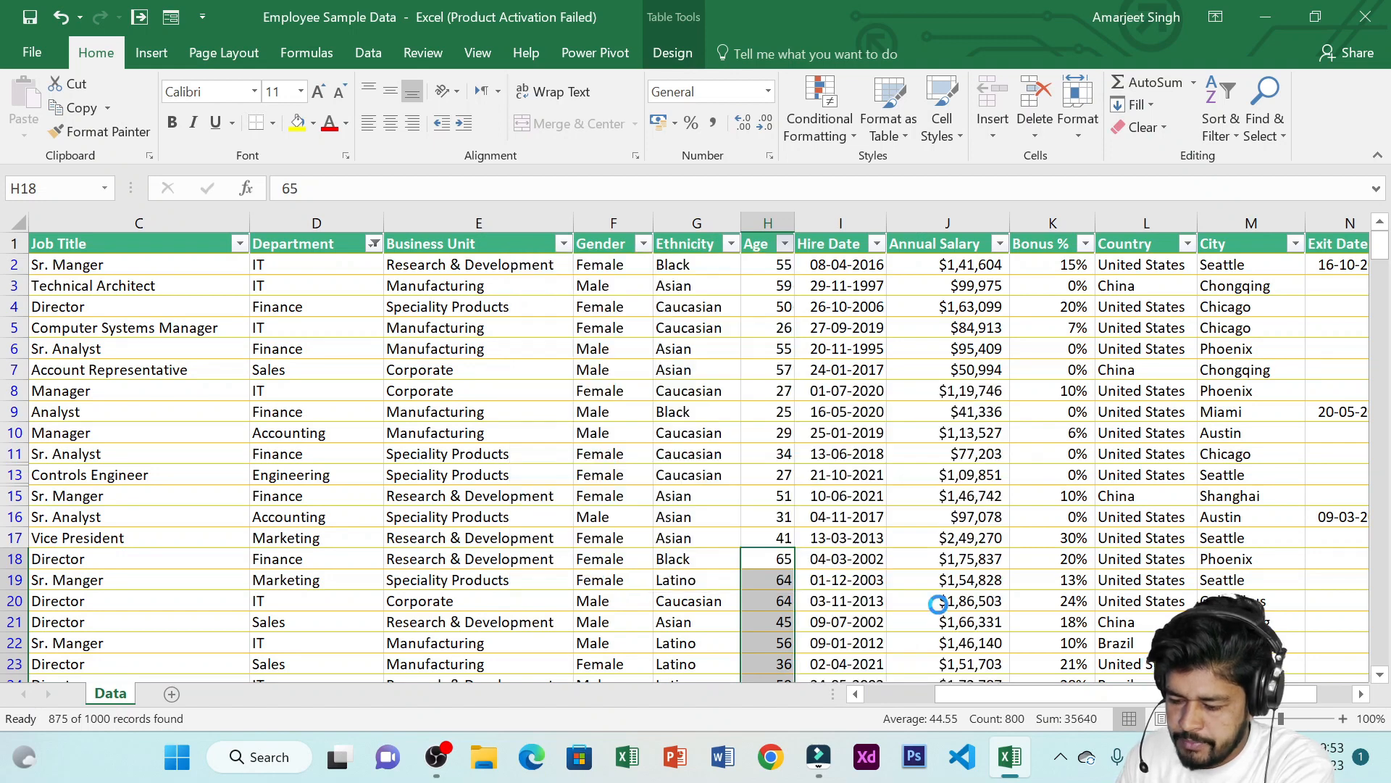
Examine the Age values remaining under the Above Average filter
left_click(775, 267)
left_click_drag(775, 267, 758, 410)
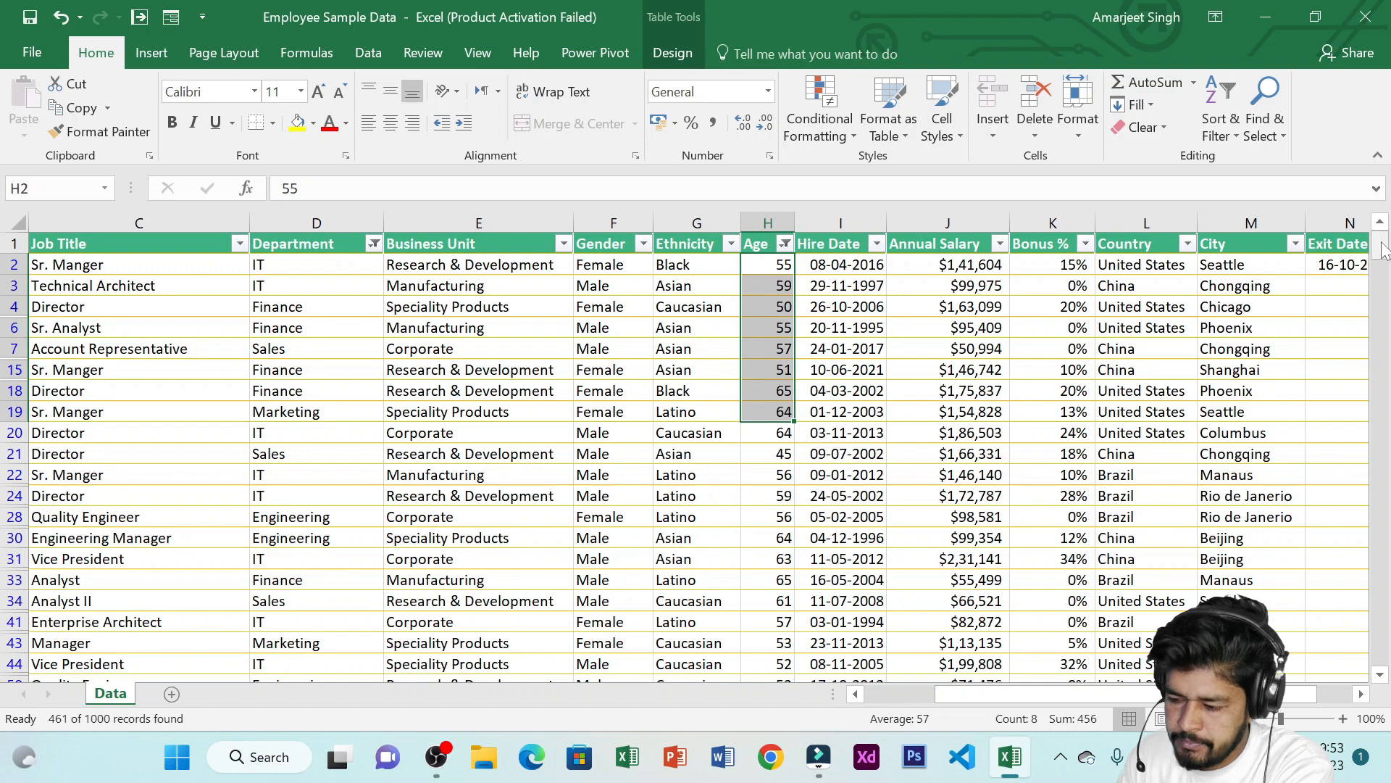
mouse_move(1379, 250)
left_mouse_down()
mouse_move(1384, 661)
mouse_move(1381, 246)
left_mouse_up()
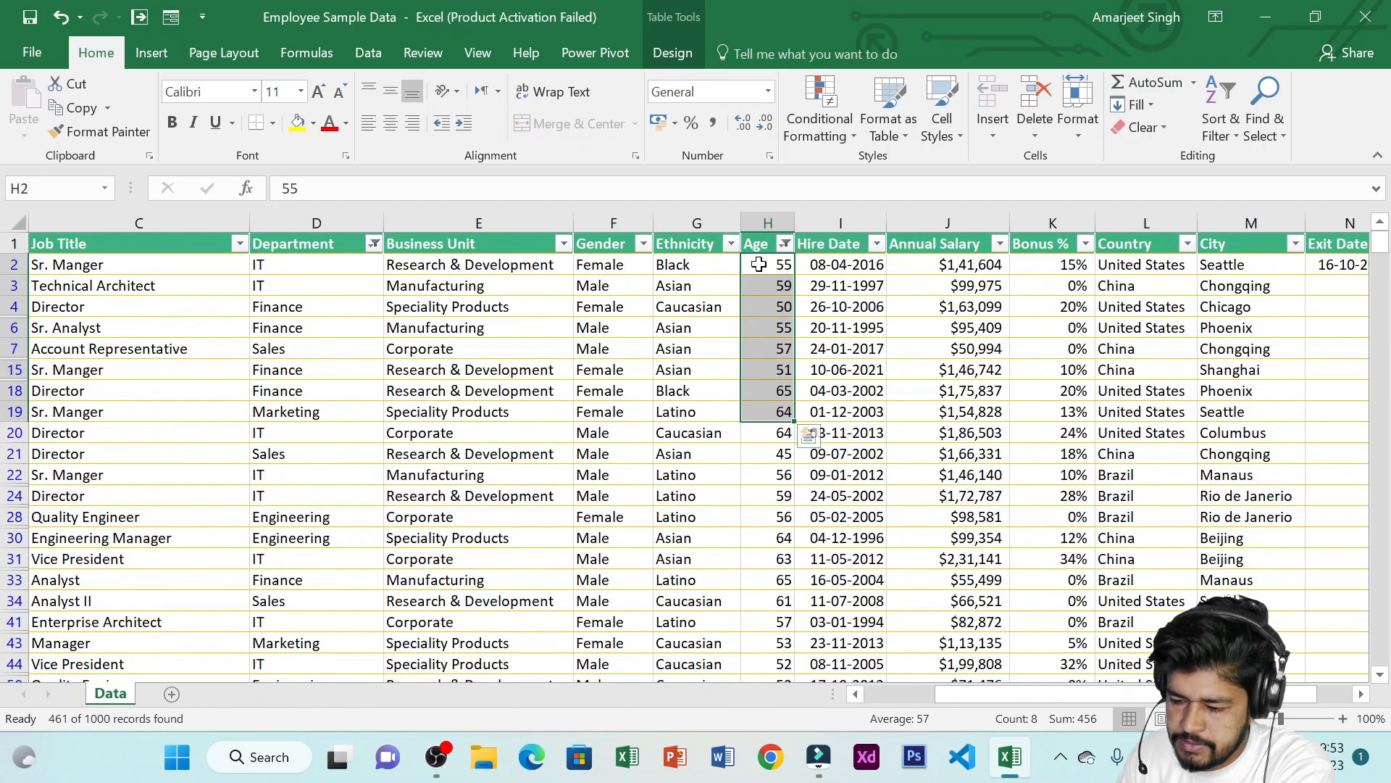
left_click_drag(761, 264, 774, 662)
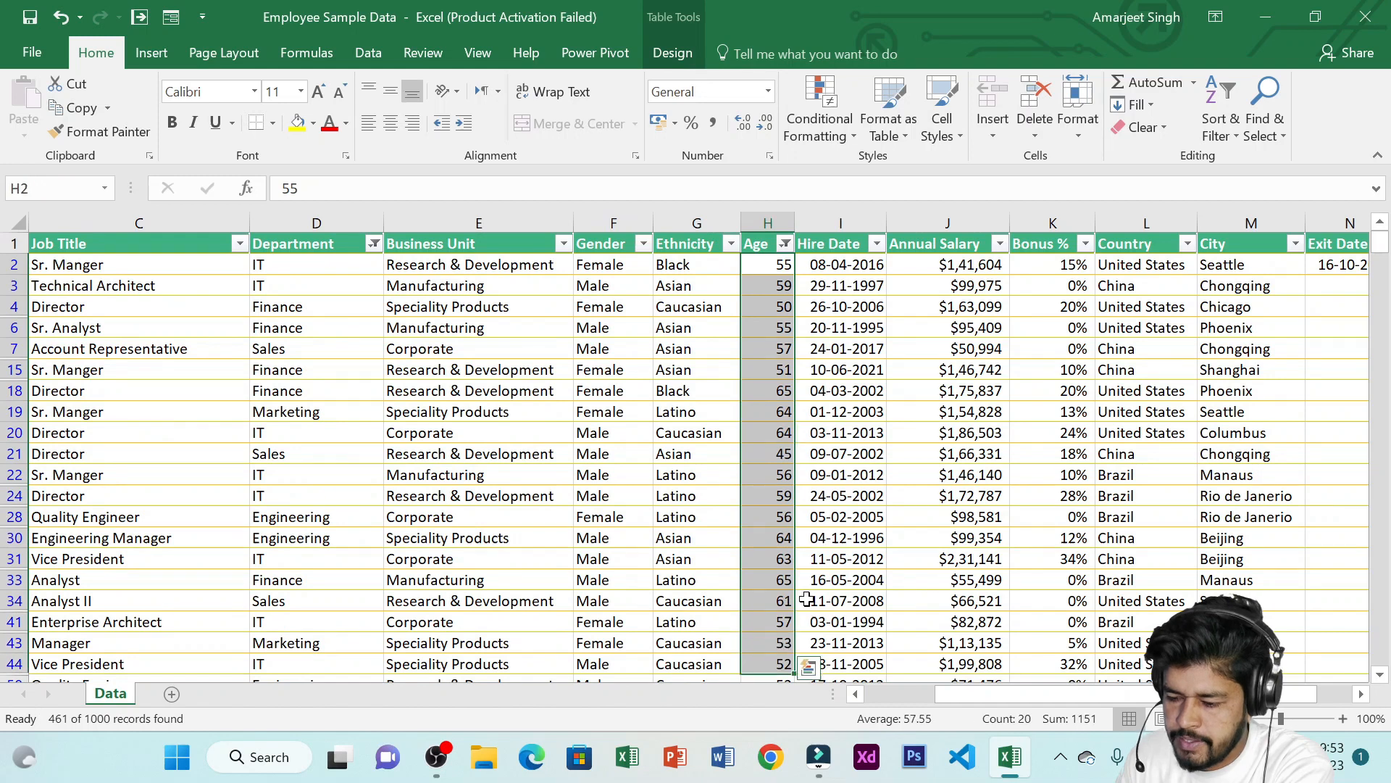
left_click(784, 244)
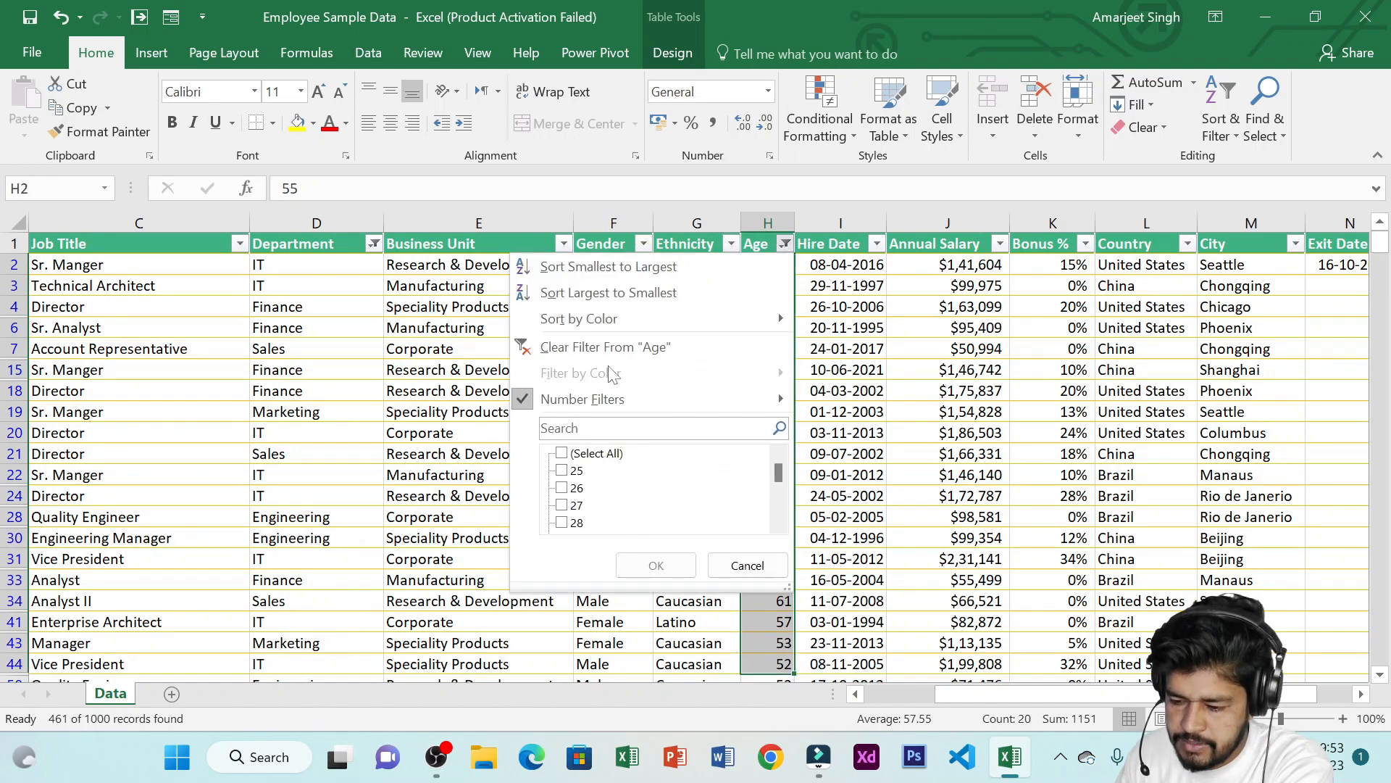
mouse_move(728, 399)
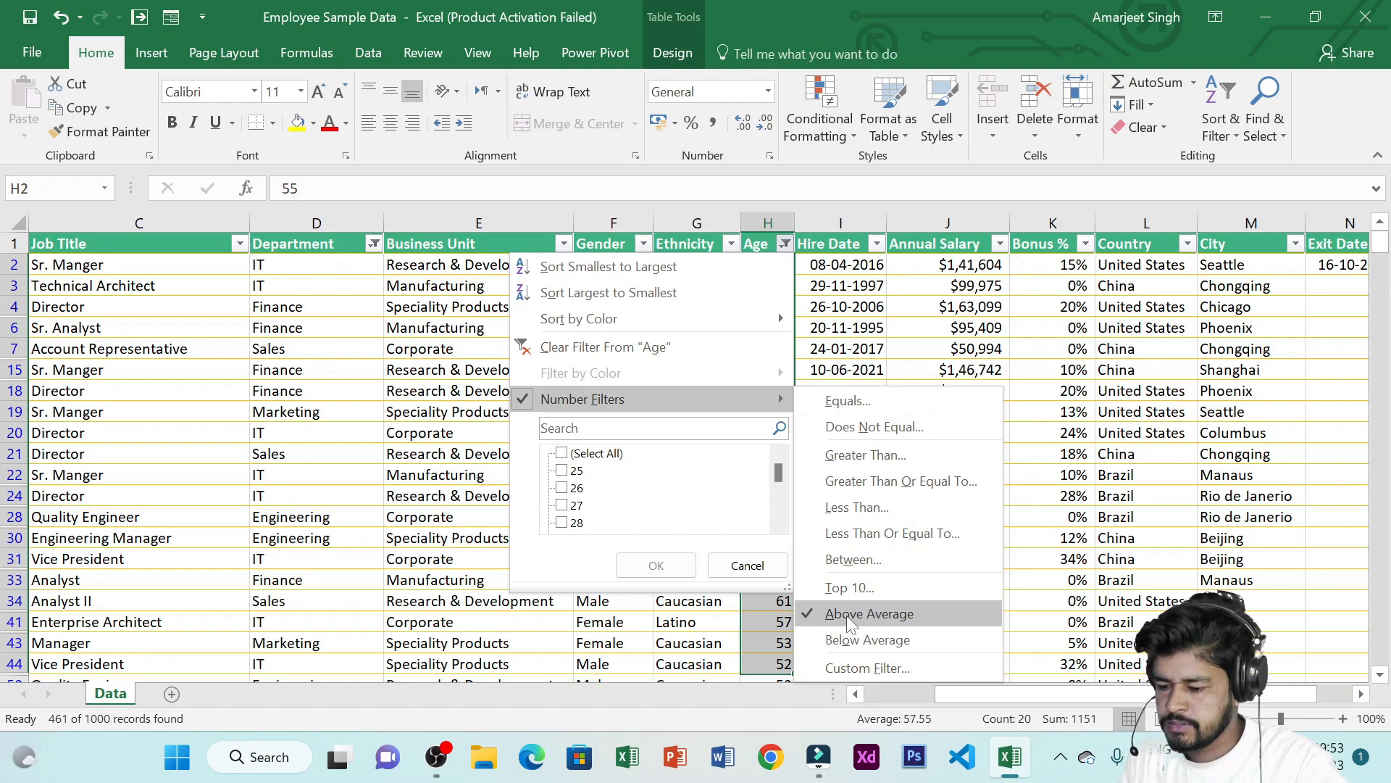
left_click(786, 647)
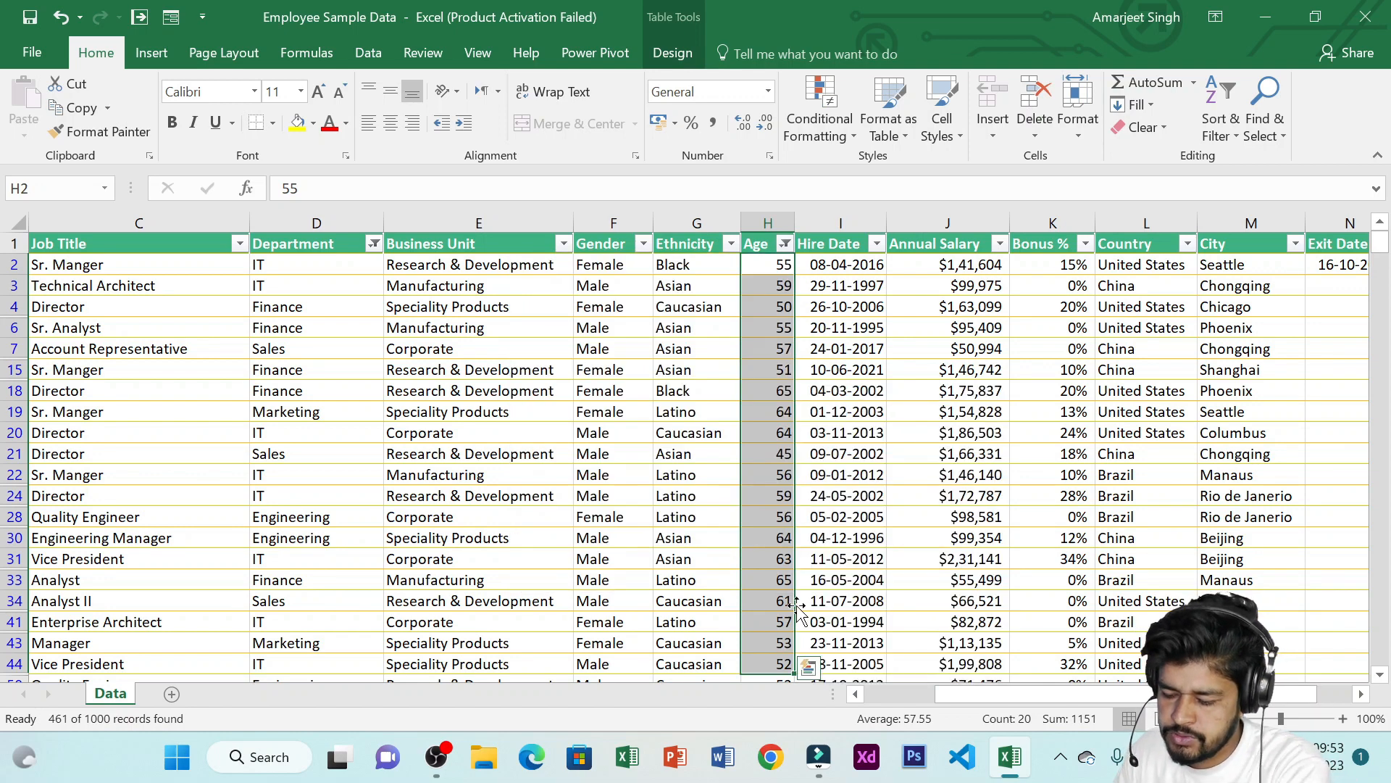
scroll(785, 573, "down", 4)
scroll(785, 560, "down", 3)
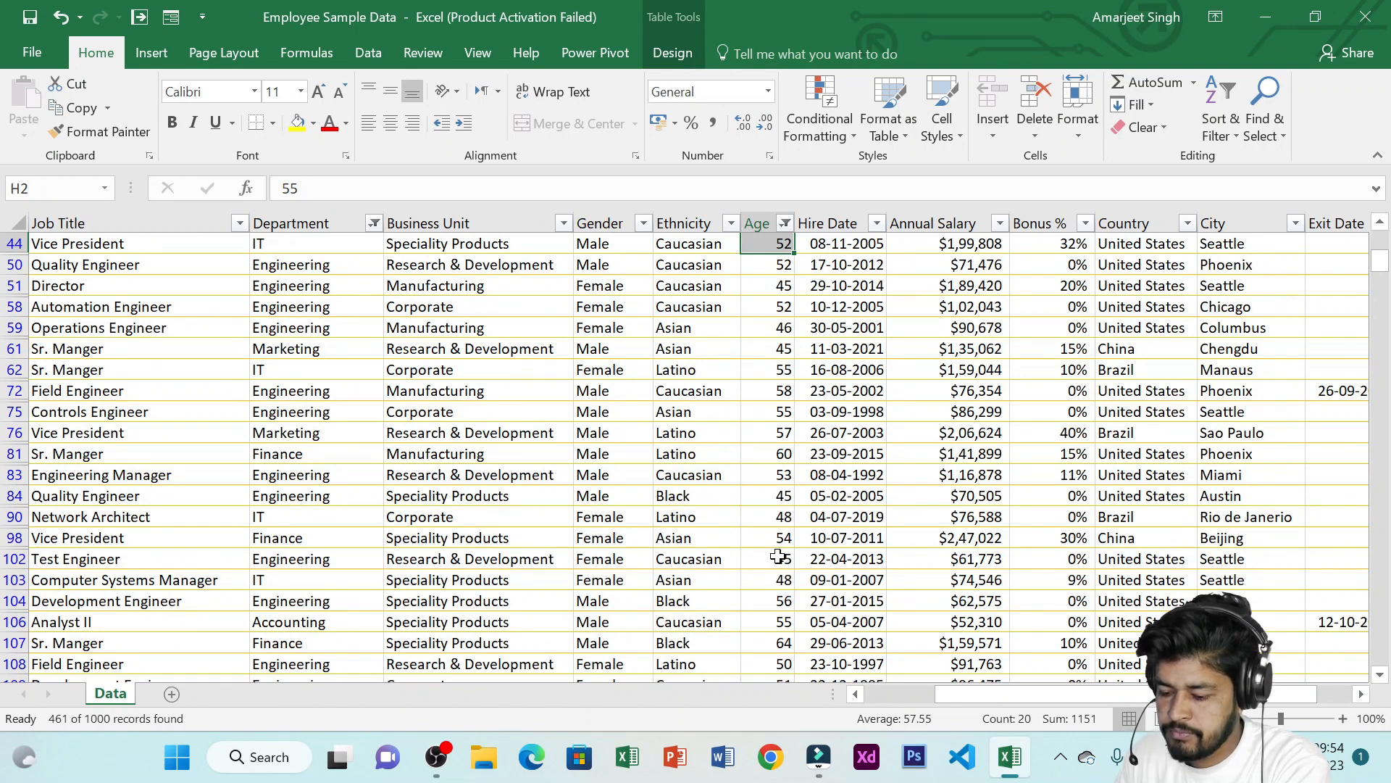
scroll(778, 556, "up", 7)
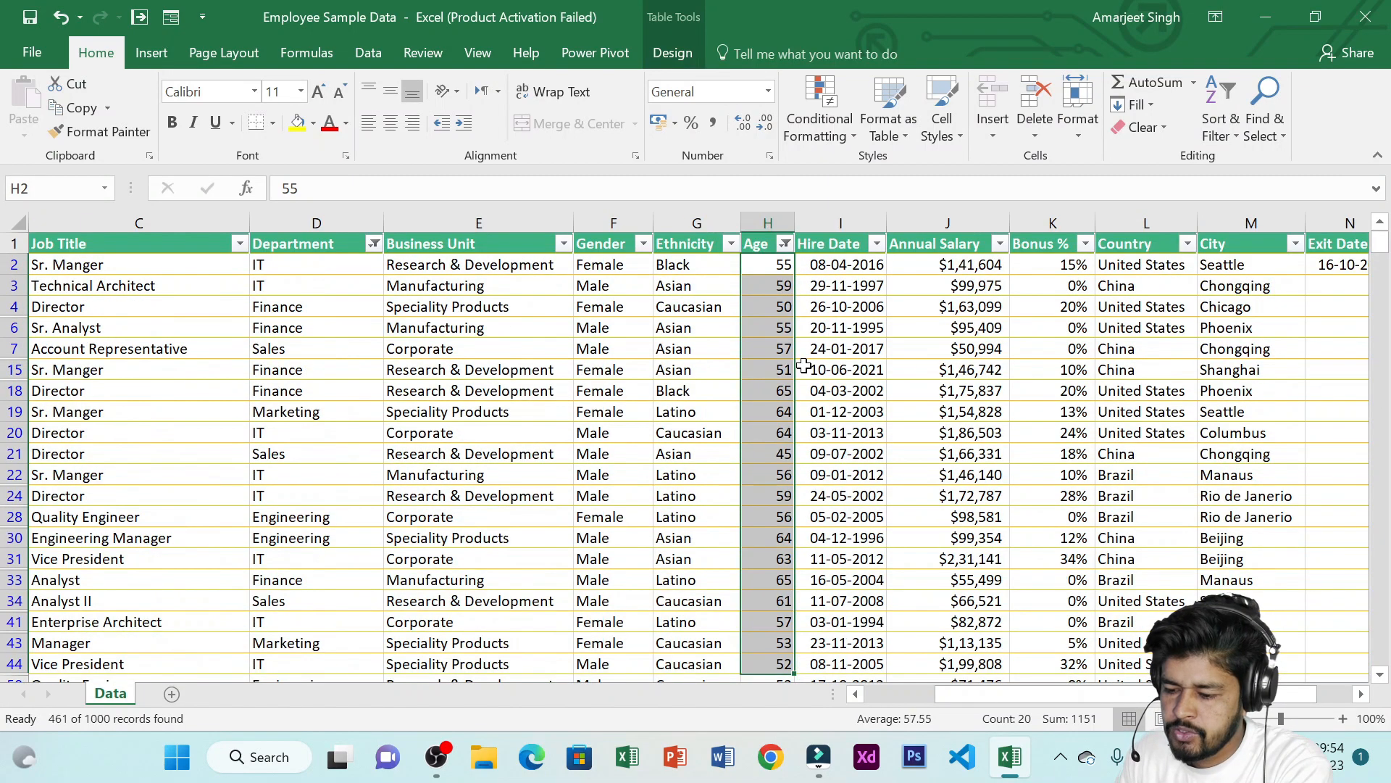
left_click(746, 321)
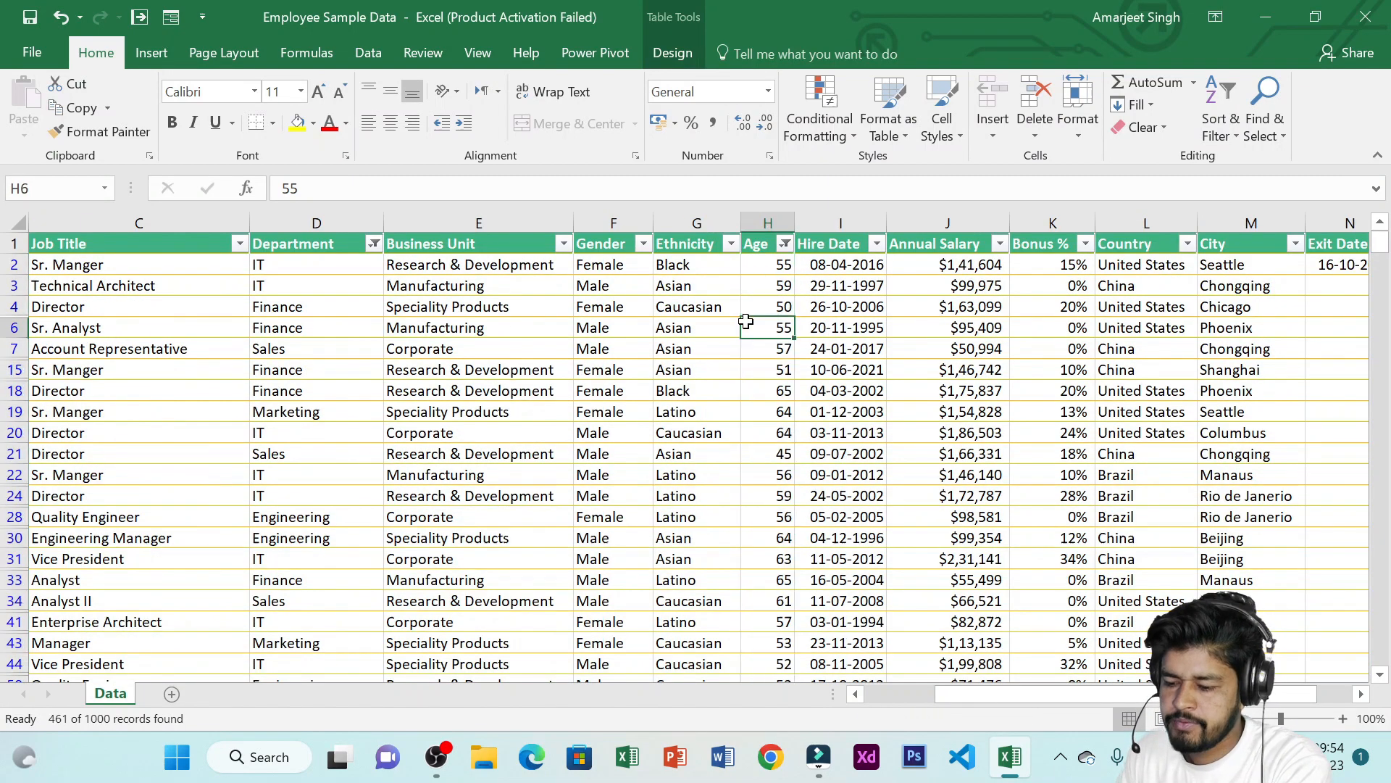
Switch the Age filter to Below Average, then undo that change
left_click(785, 244)
mouse_move(700, 396)
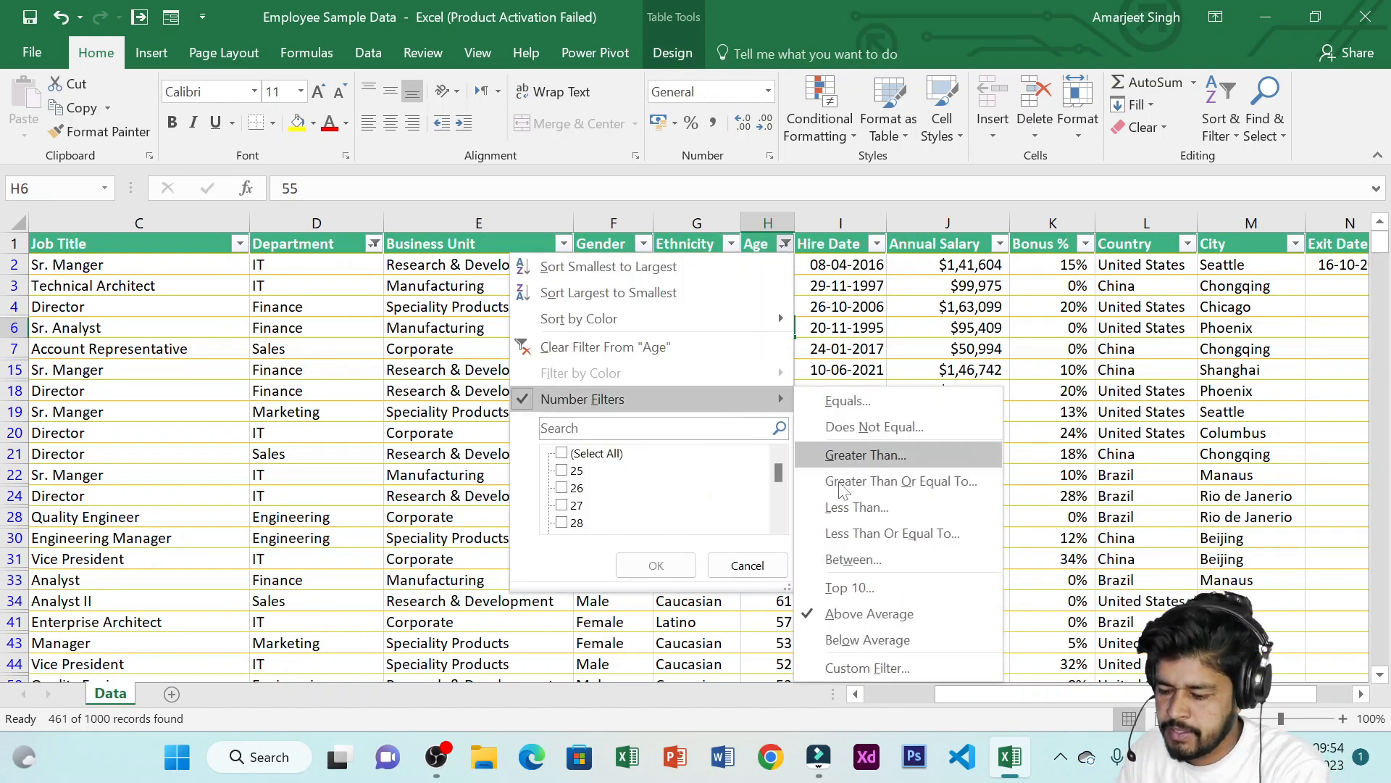
left_click(910, 632)
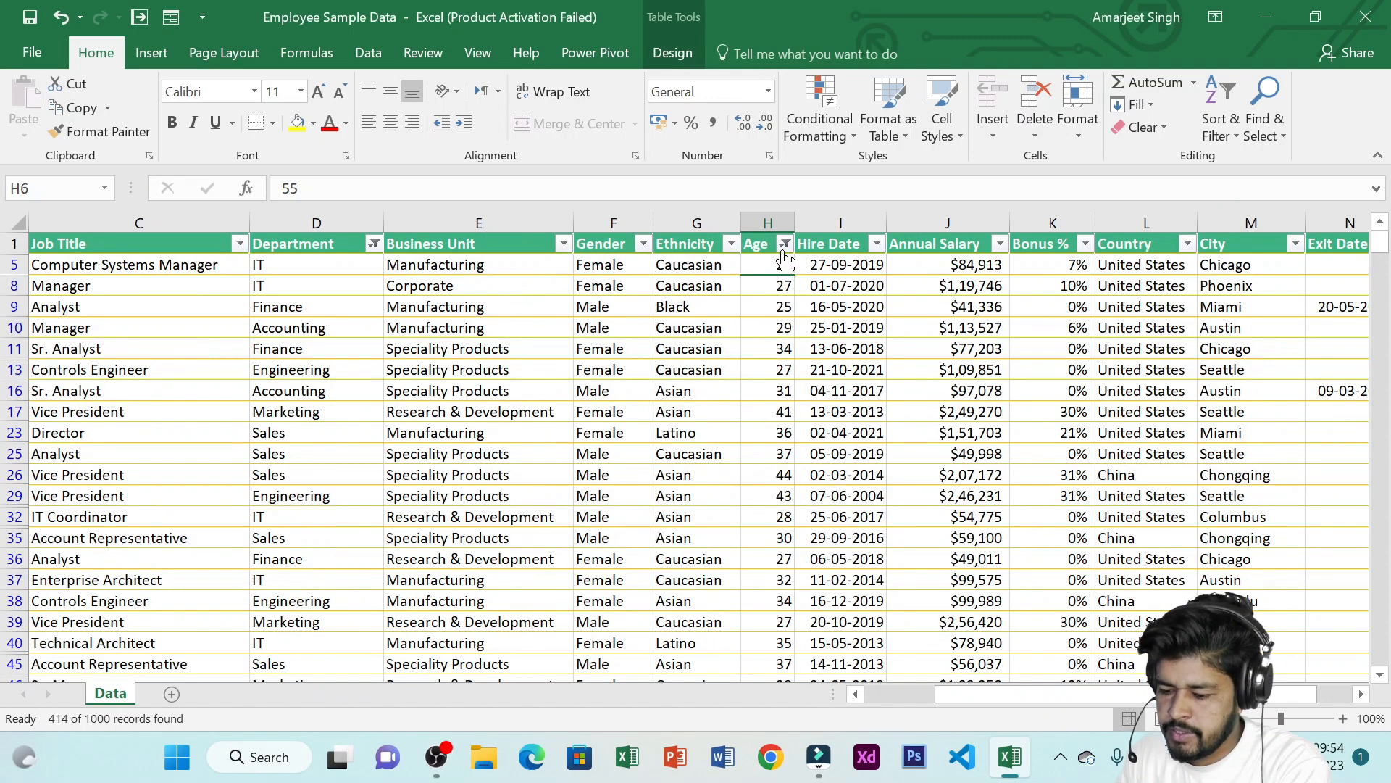
scroll(786, 434, "down", 2)
scroll(786, 440, "down", 2)
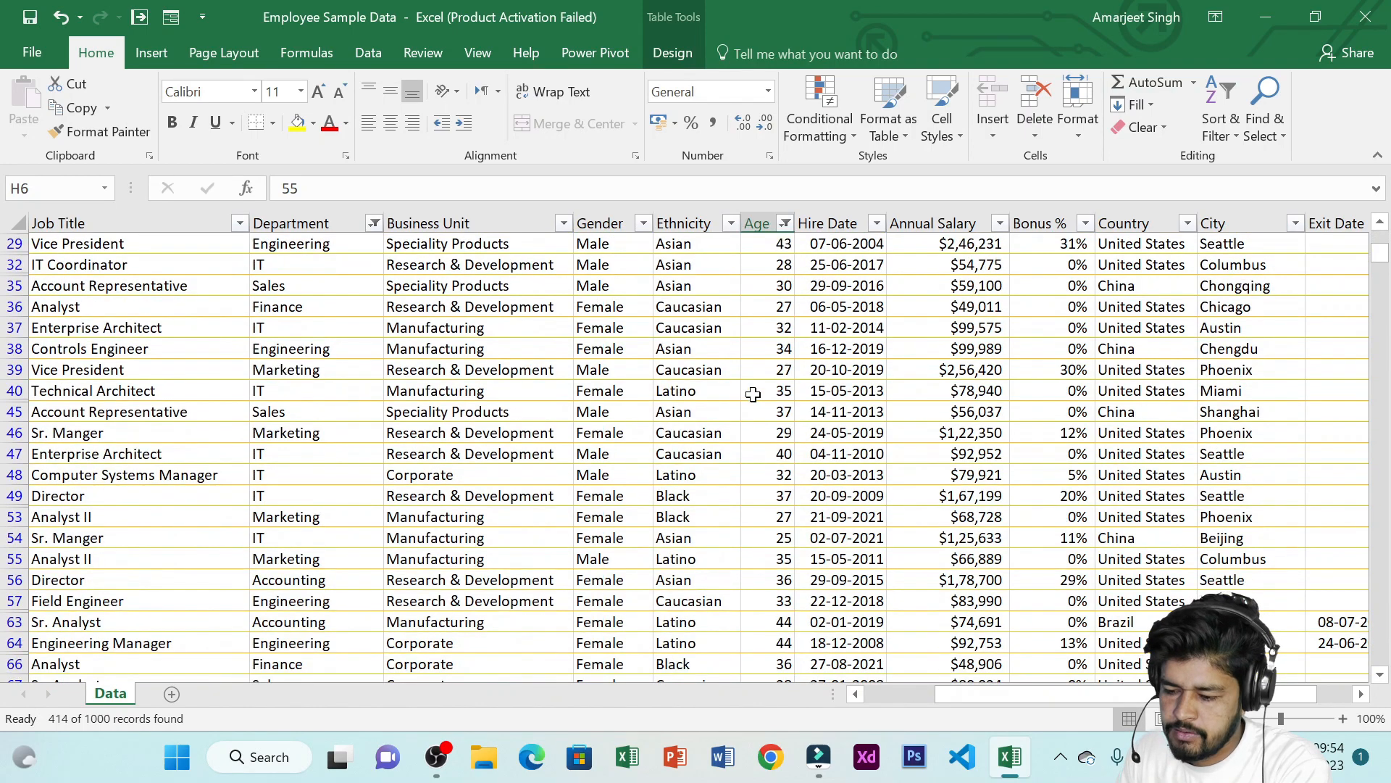
scroll(757, 388, "up", 4)
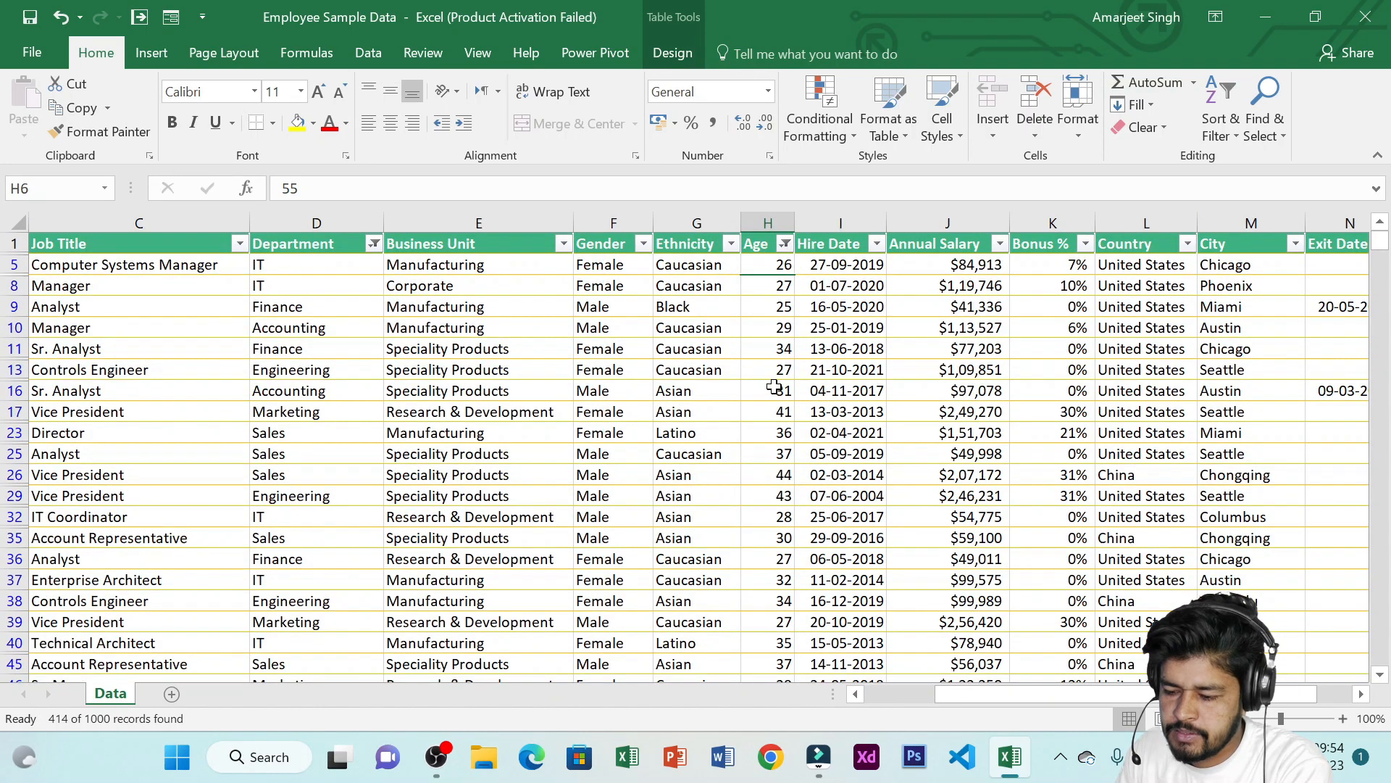
key("ctrl+z")
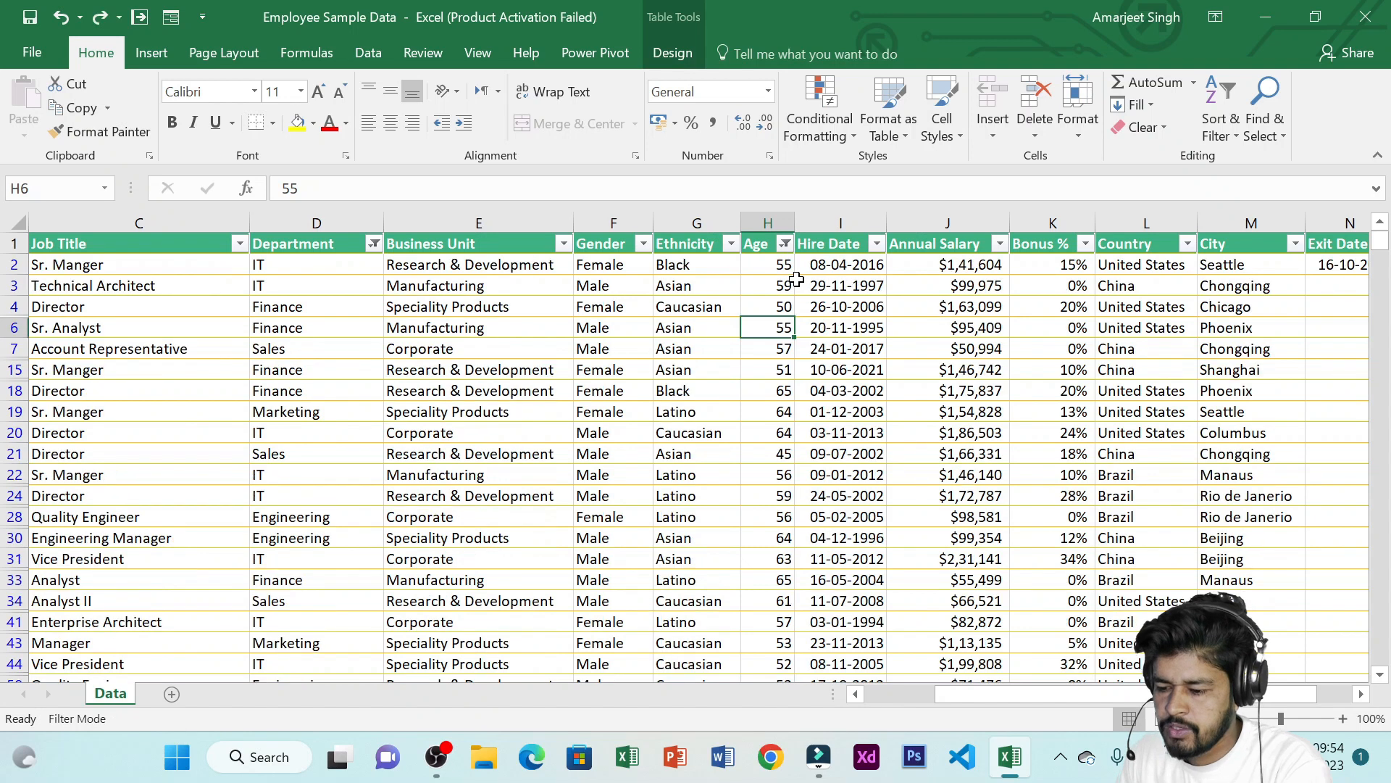
Clear the filter from the Age column
left_click(786, 244)
mouse_move(684, 392)
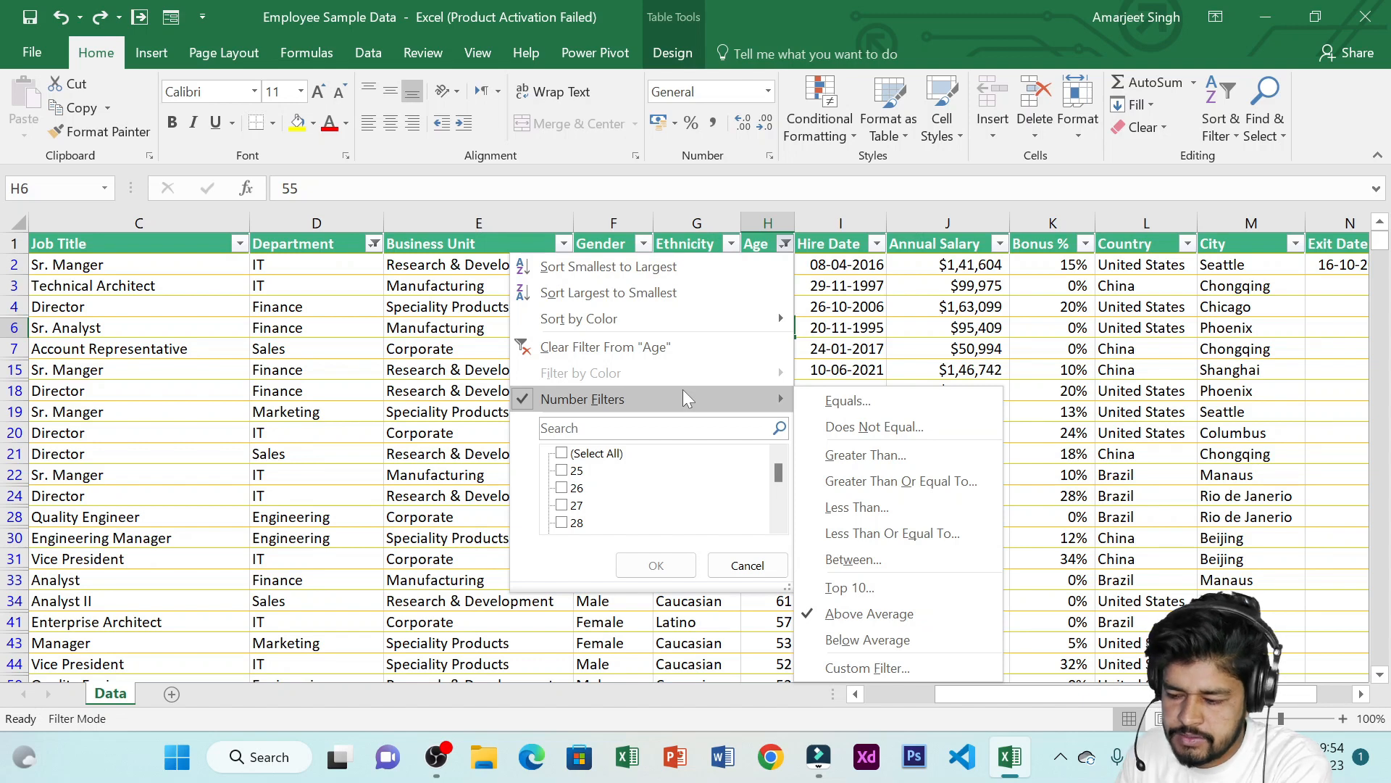
left_click(605, 347)
Sort the table by Hire Date from oldest to newest
left_click(826, 273)
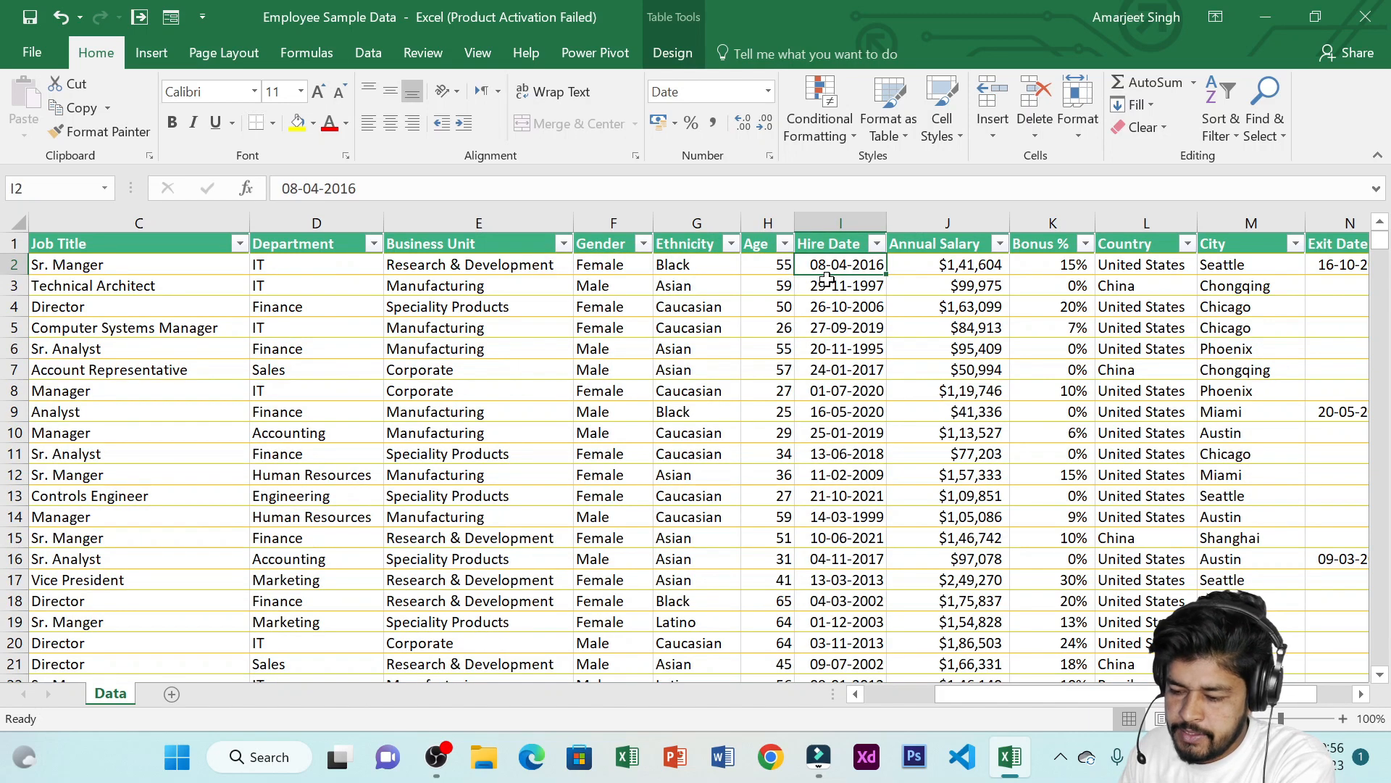
left_click(879, 245)
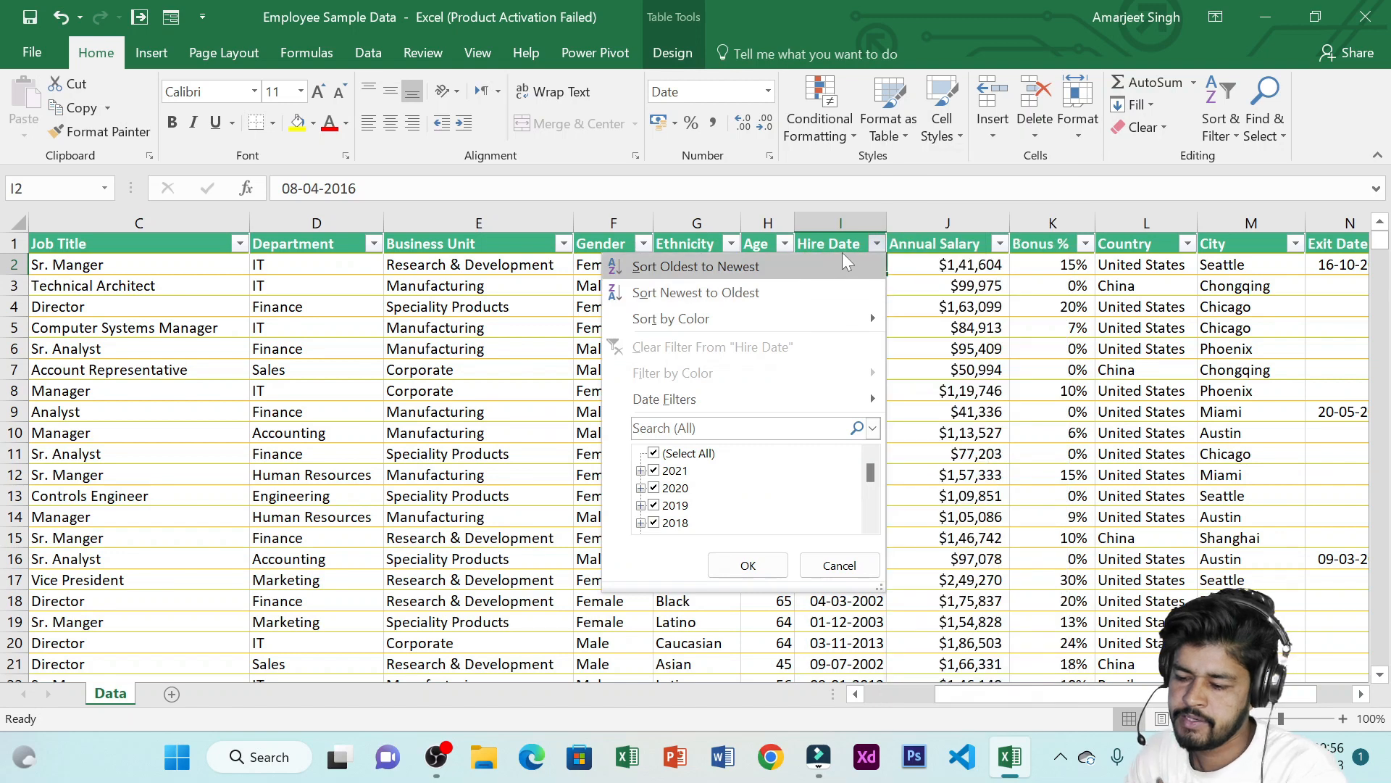
mouse_move(819, 391)
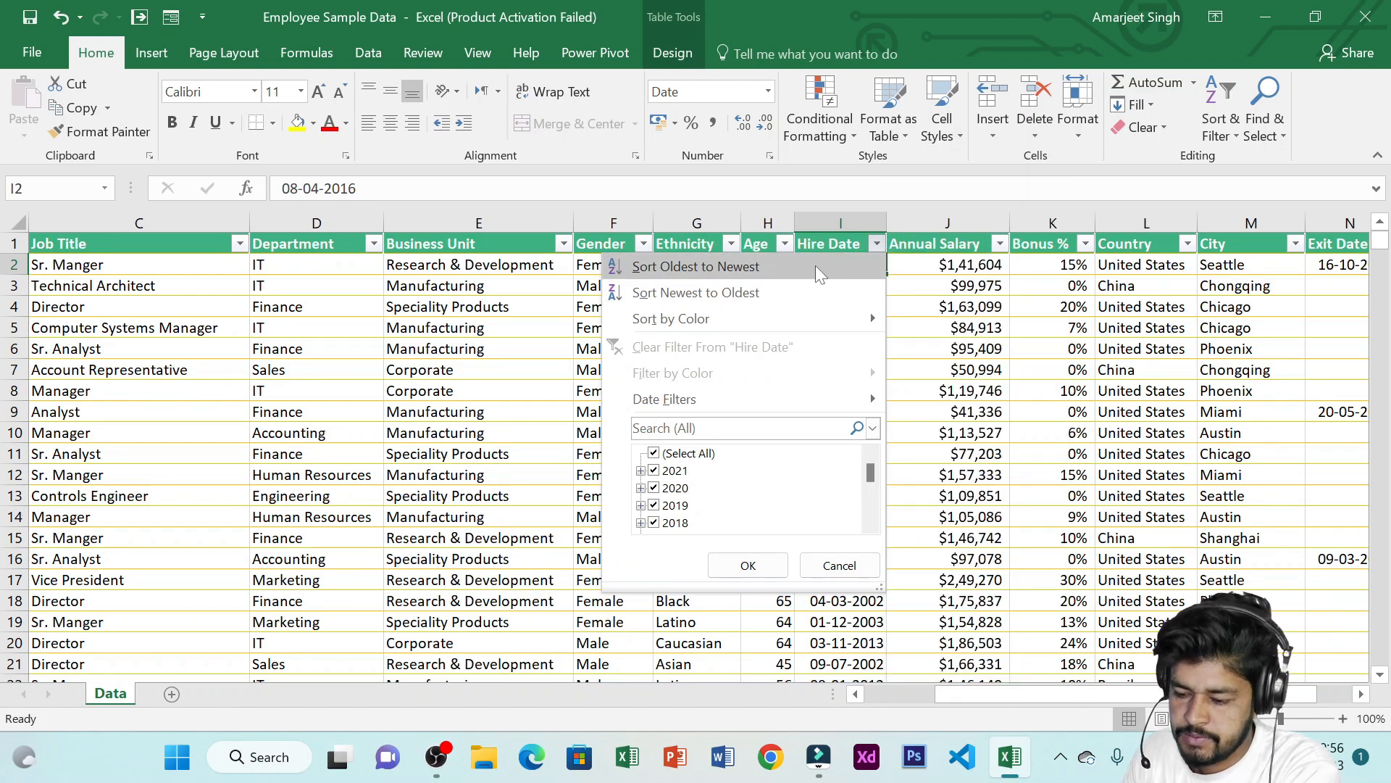
left_click(711, 267)
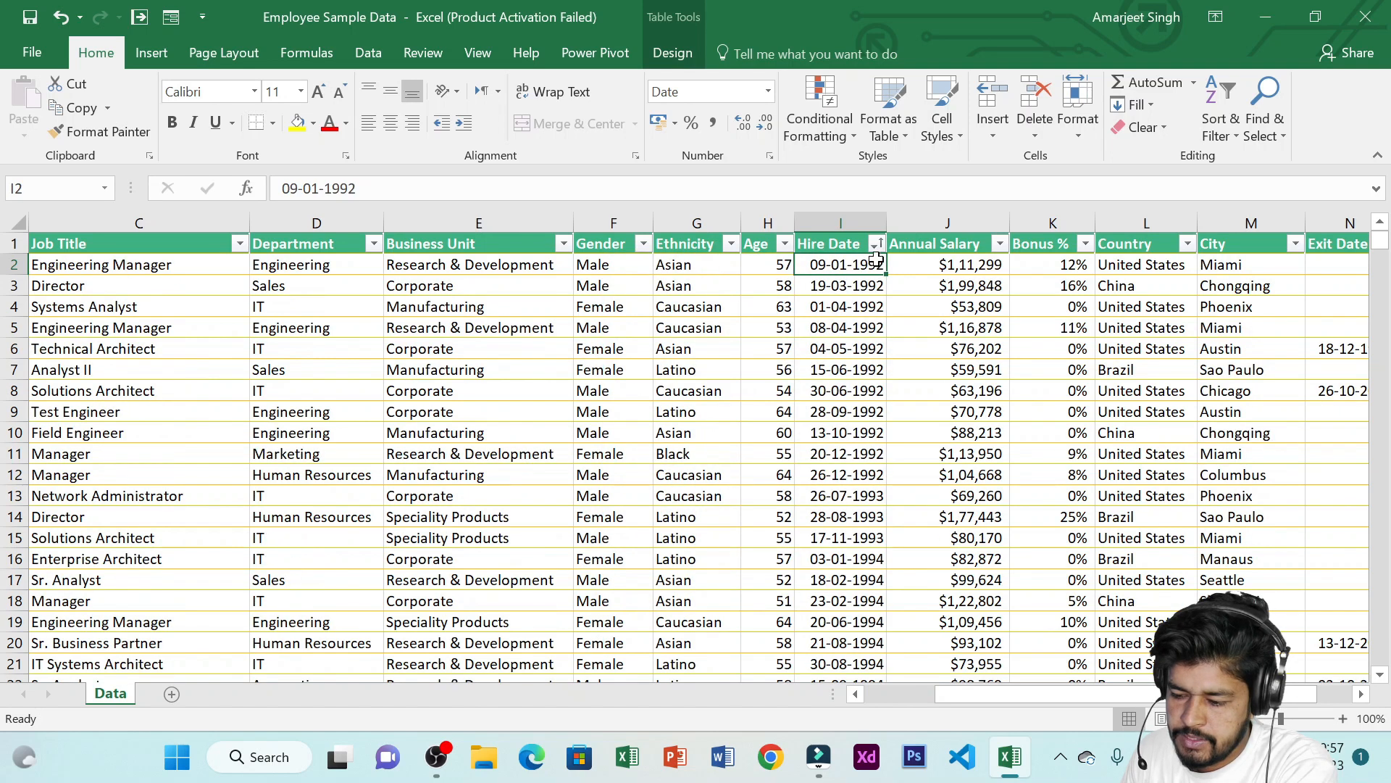
Sort the table by Hire Date from newest to oldest
left_click_drag(855, 266, 873, 373)
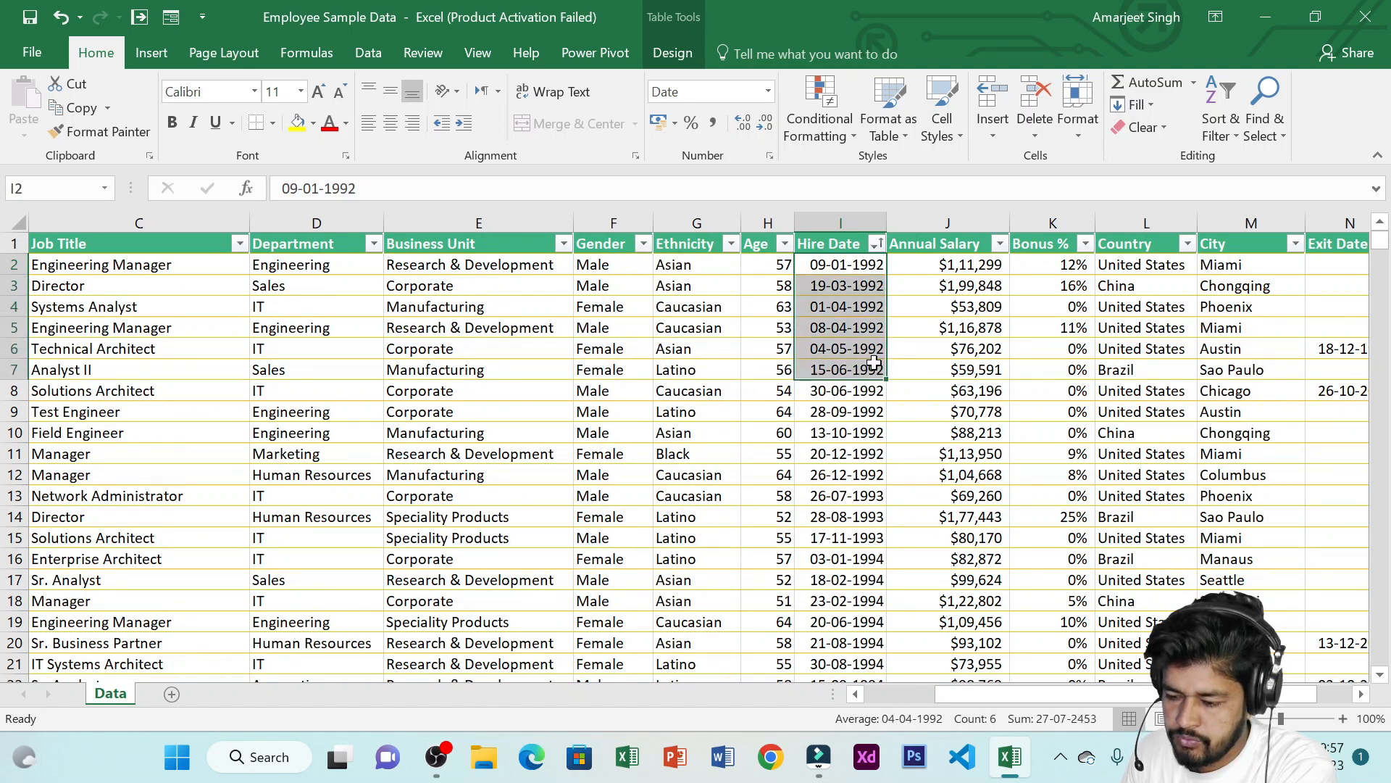
left_click(877, 244)
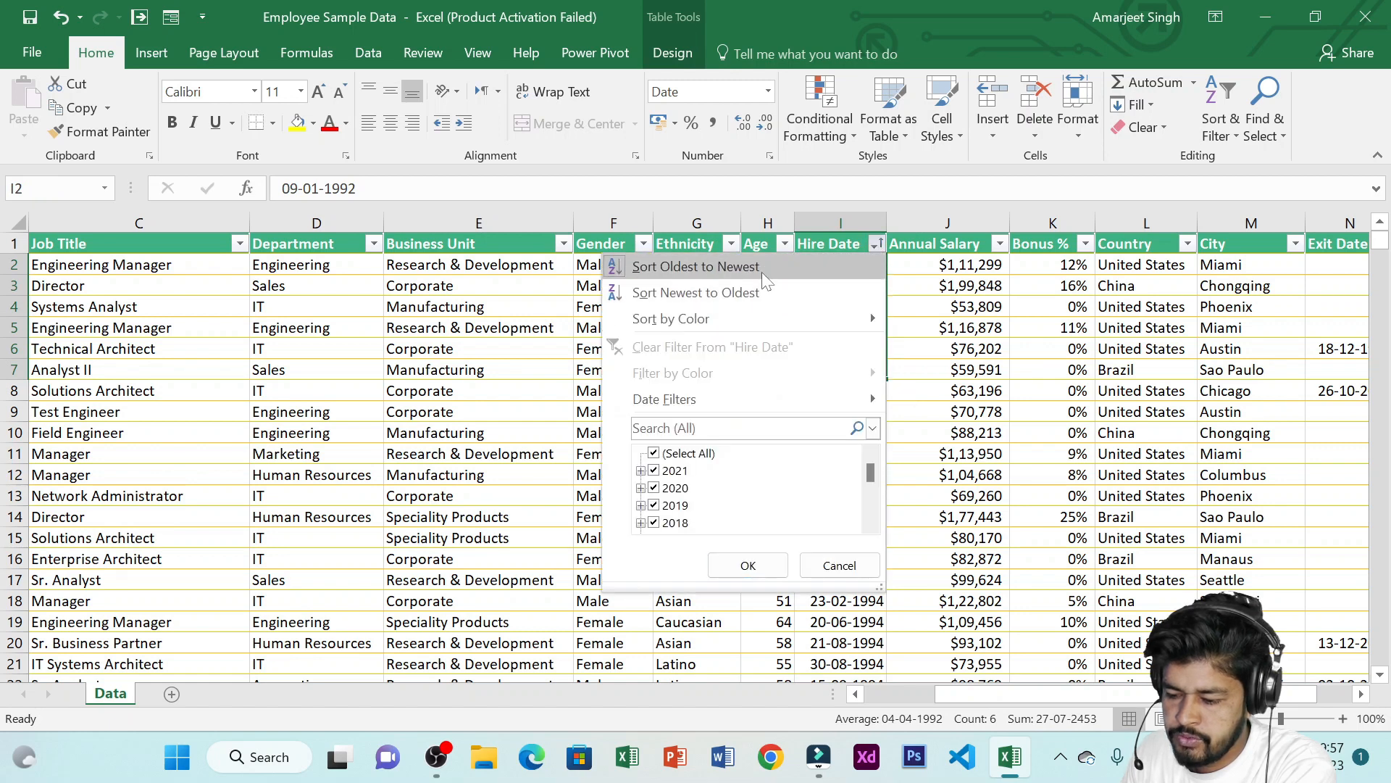
left_click(877, 245)
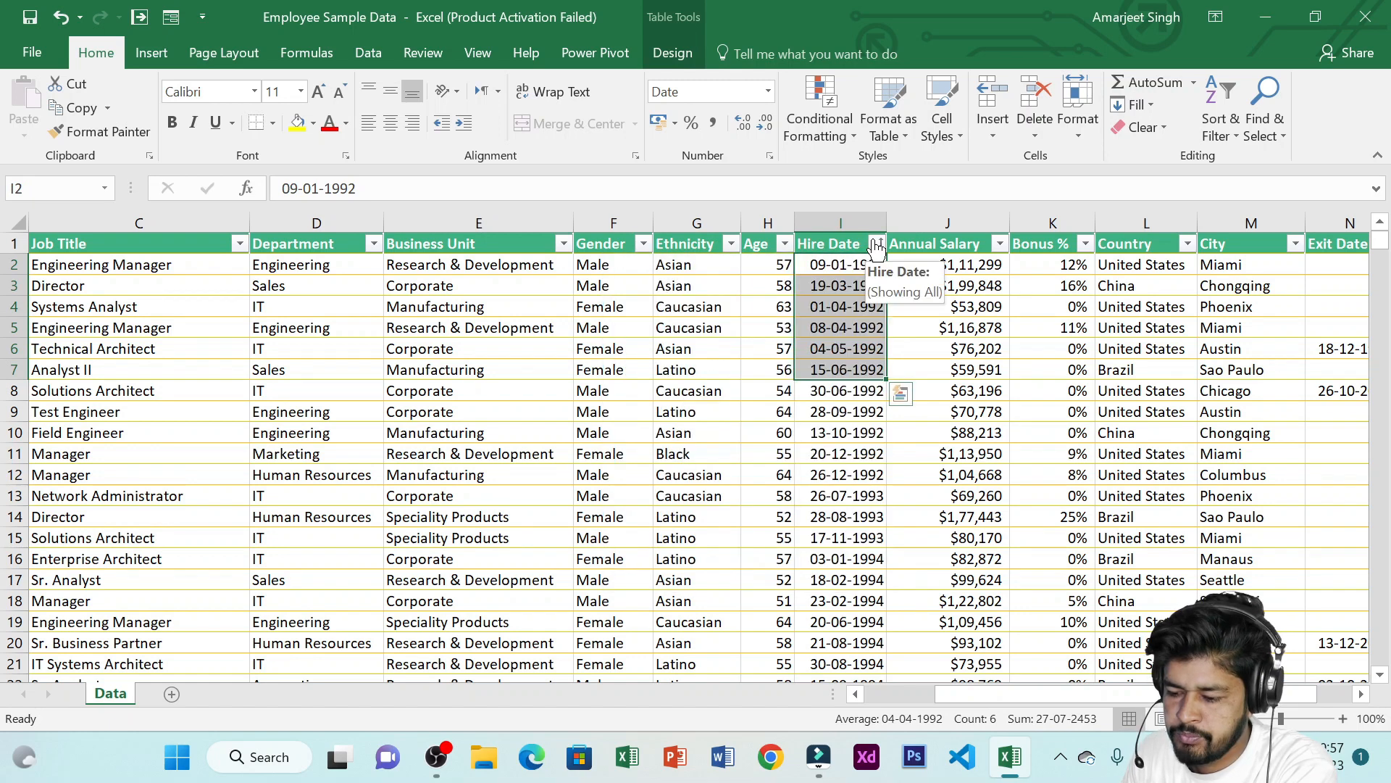
left_click(876, 244)
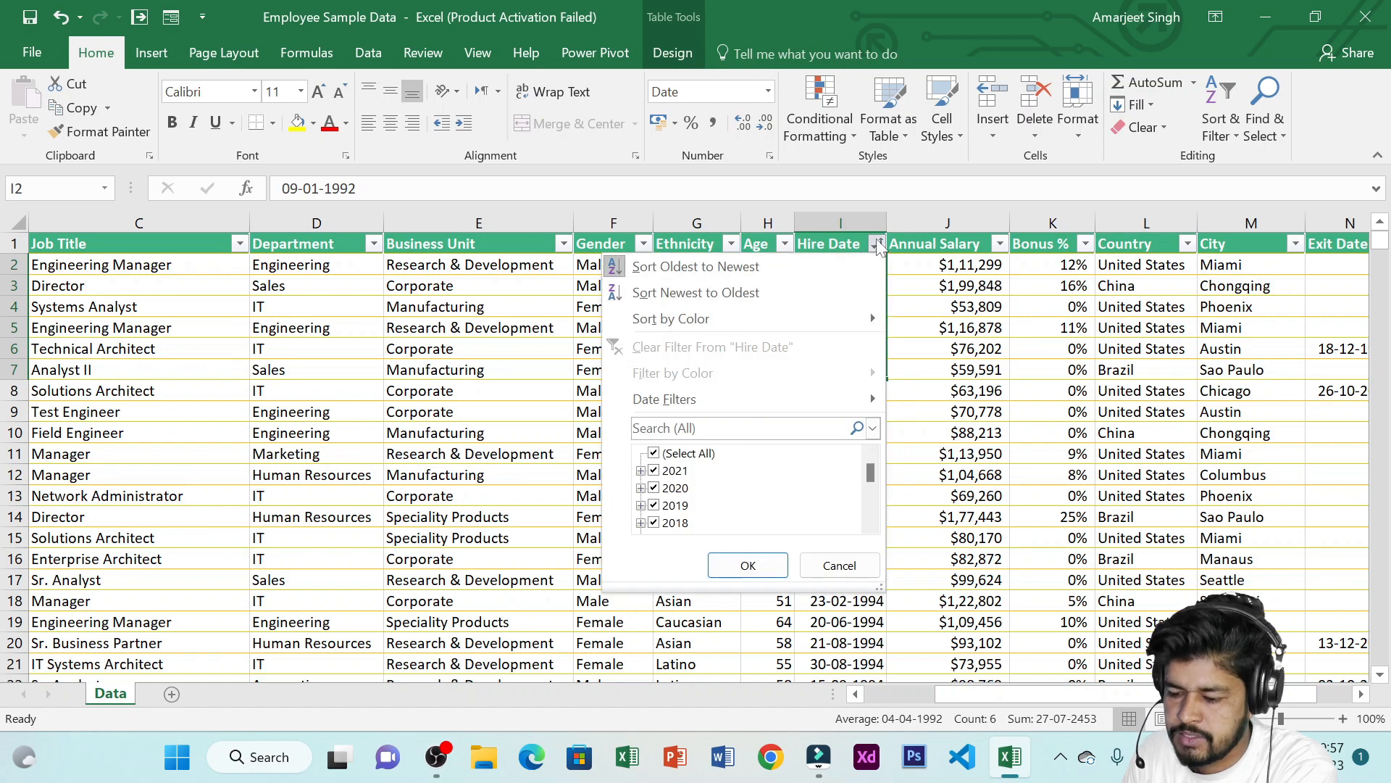
left_click(793, 292)
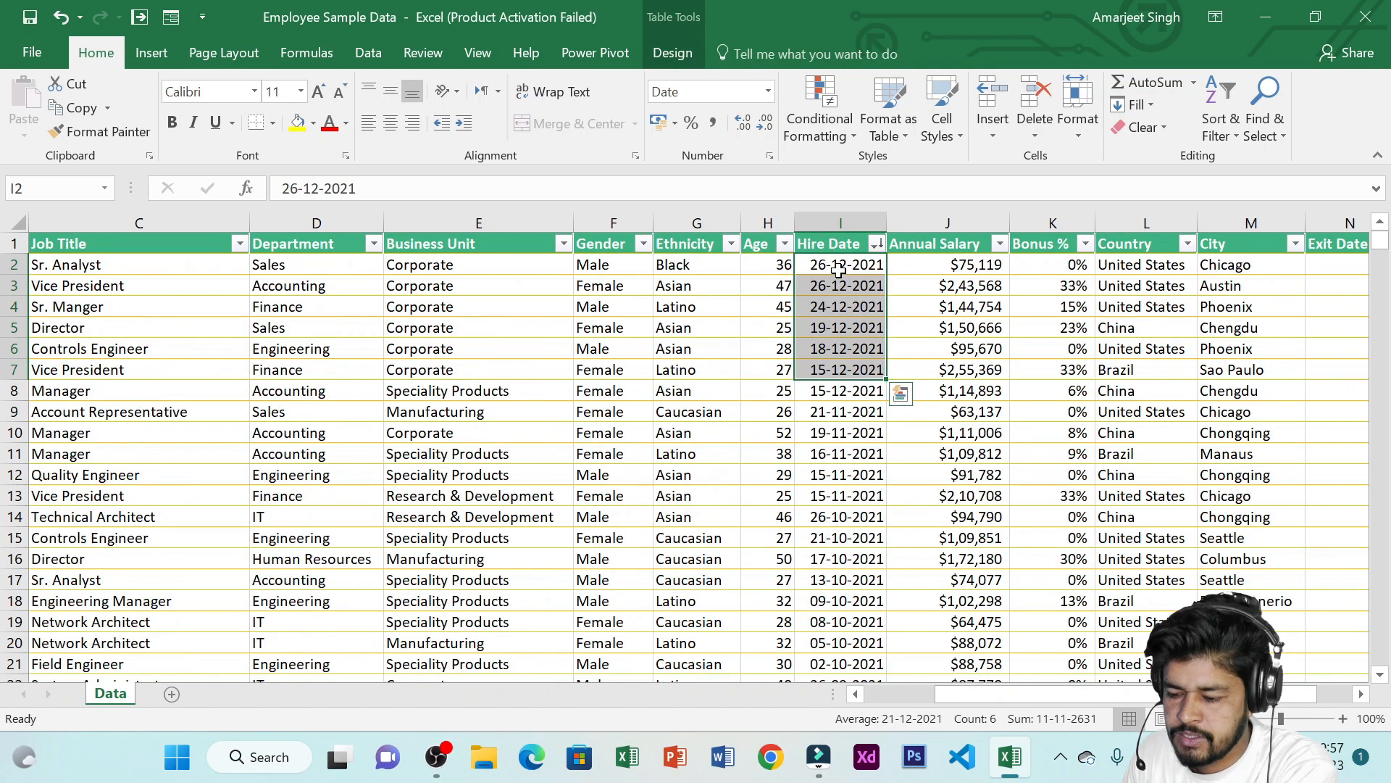
Undo both Hire Date sorts to restore the original row order
left_click_drag(816, 265, 842, 307)
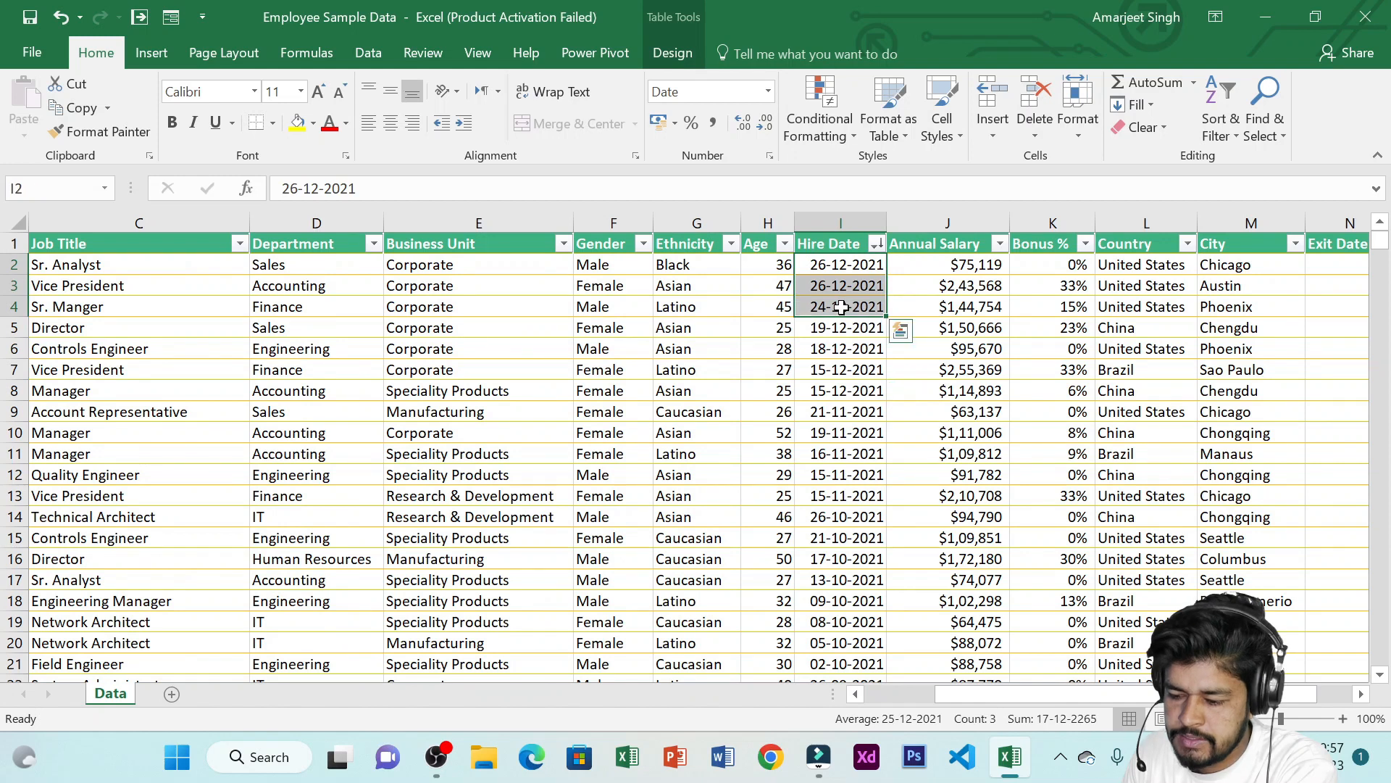
left_click(844, 266)
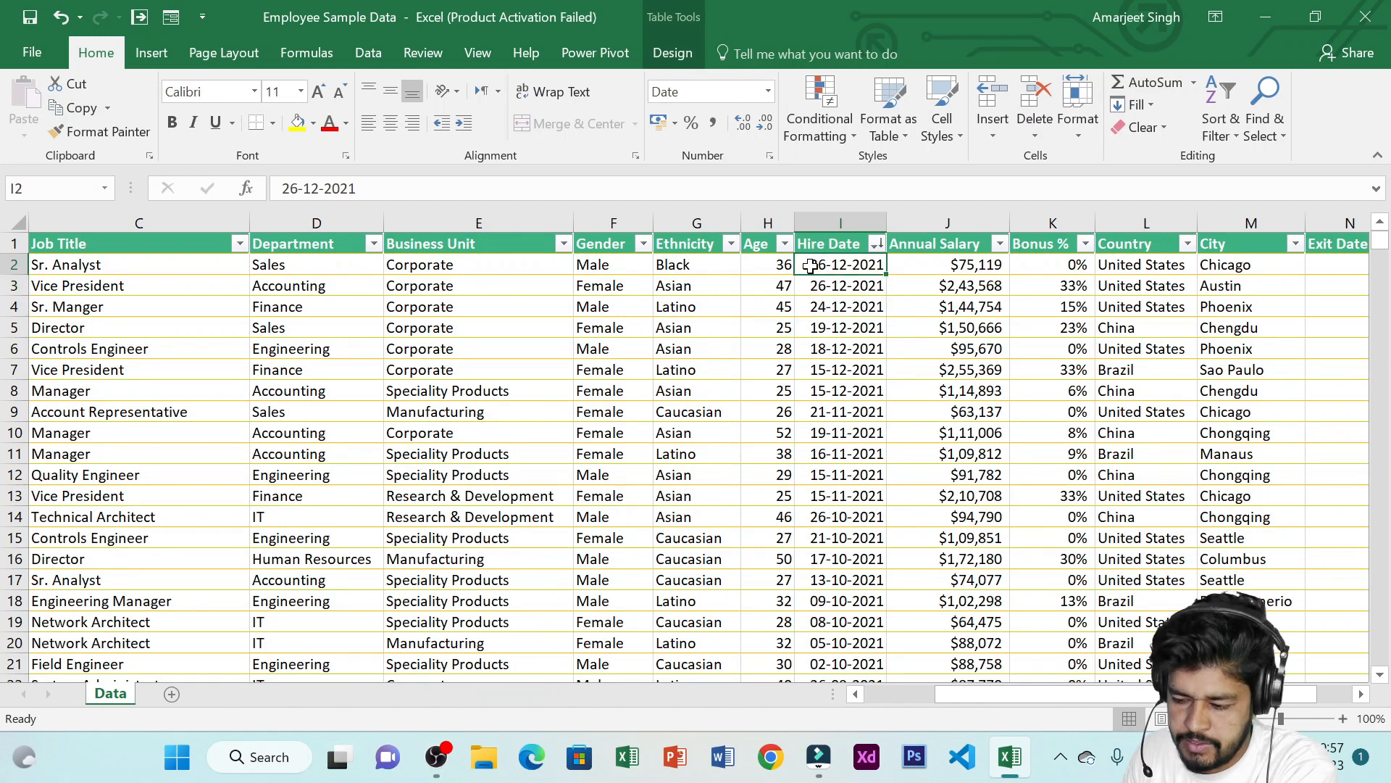
left_click(877, 245)
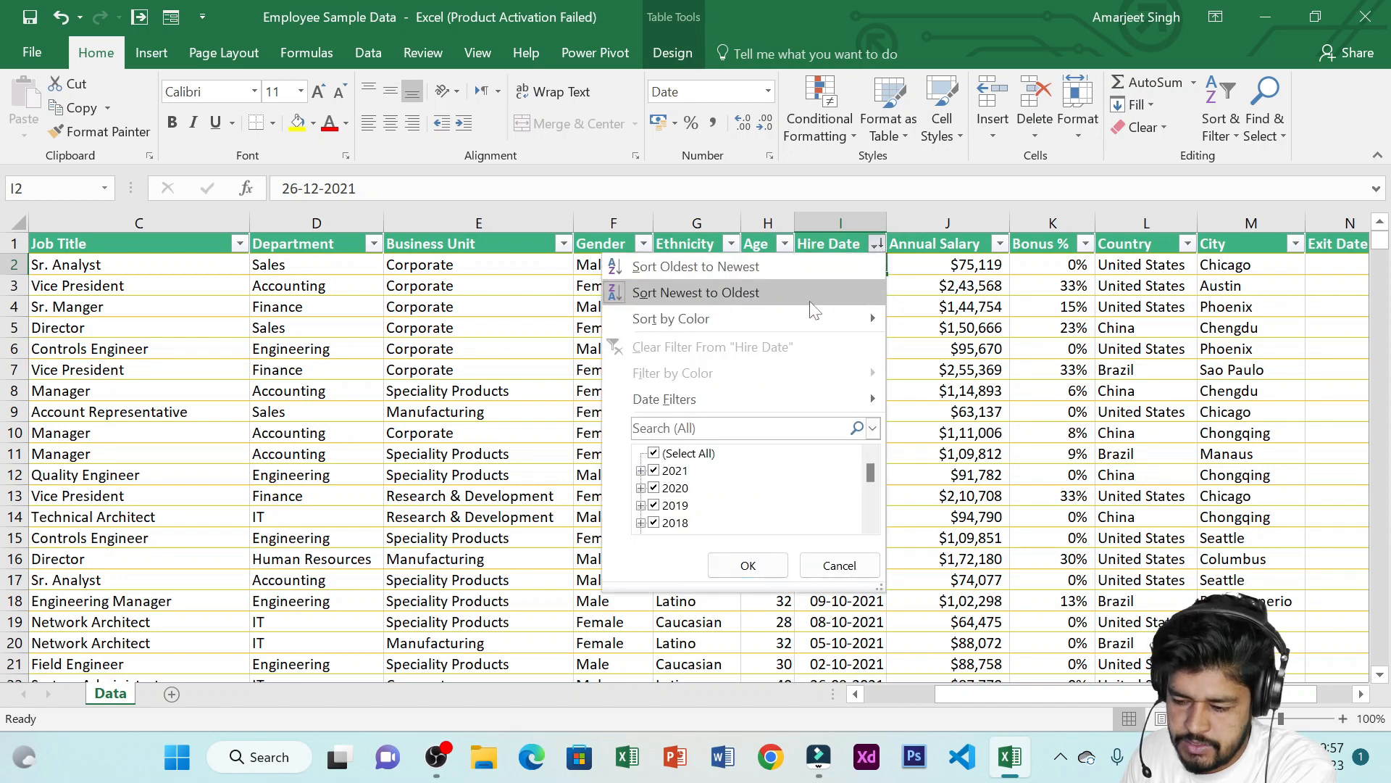
left_click(878, 247)
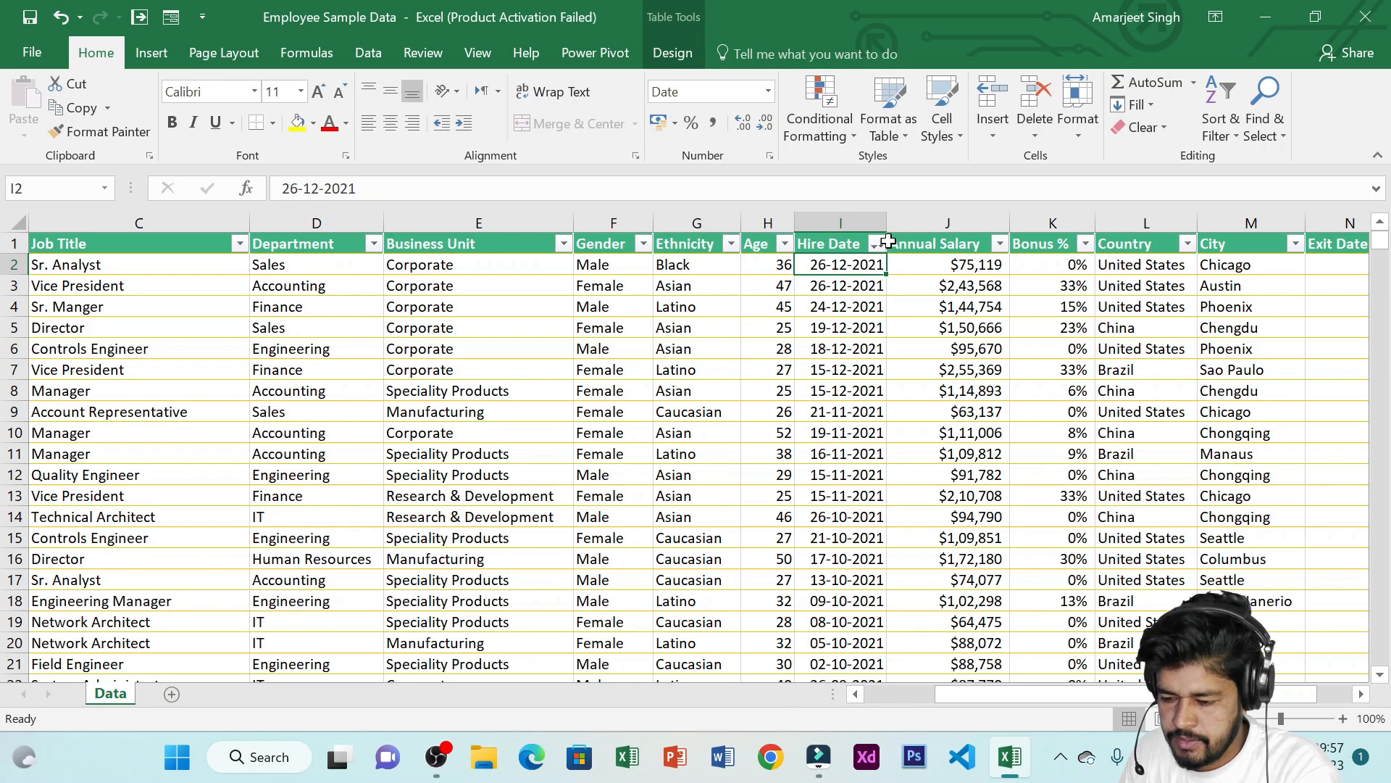
key("ctrl+z")
key("ctrl+z")
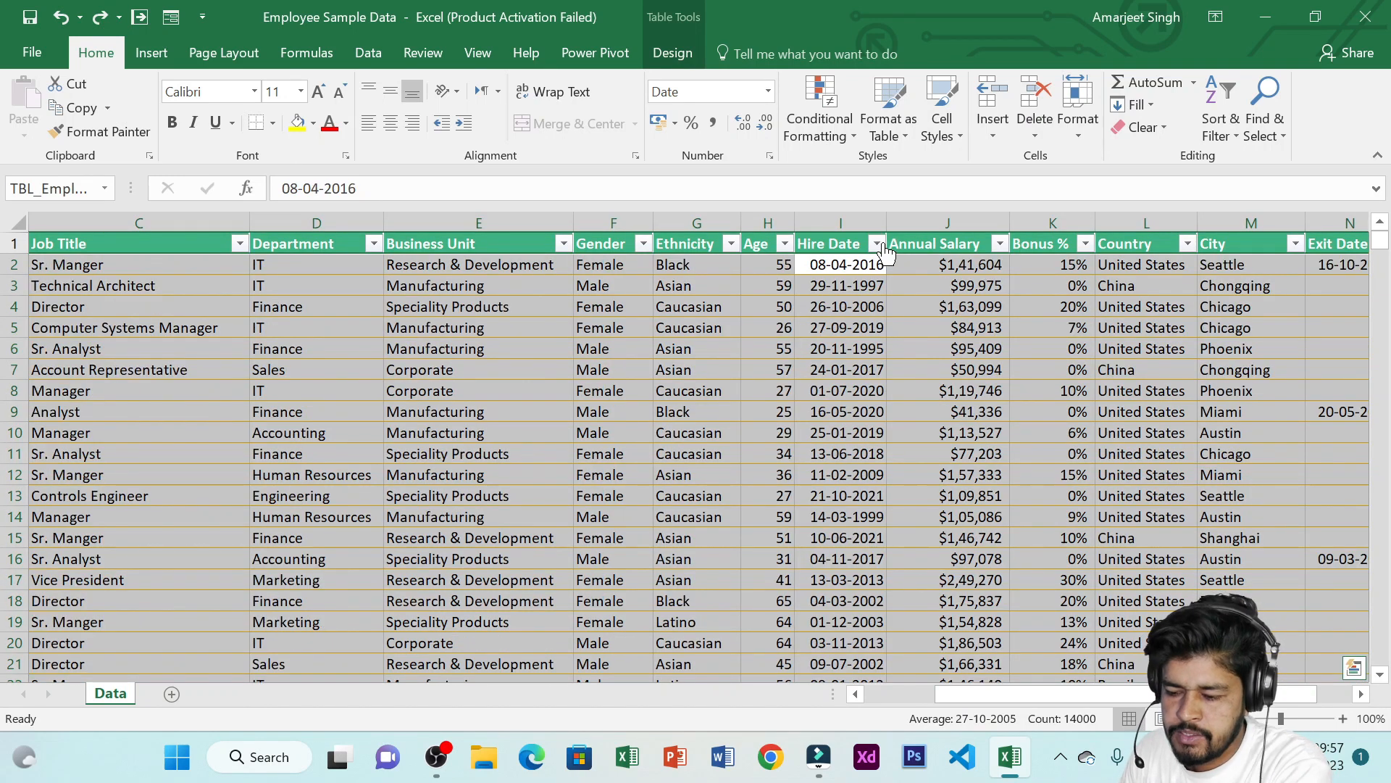
left_click(878, 244)
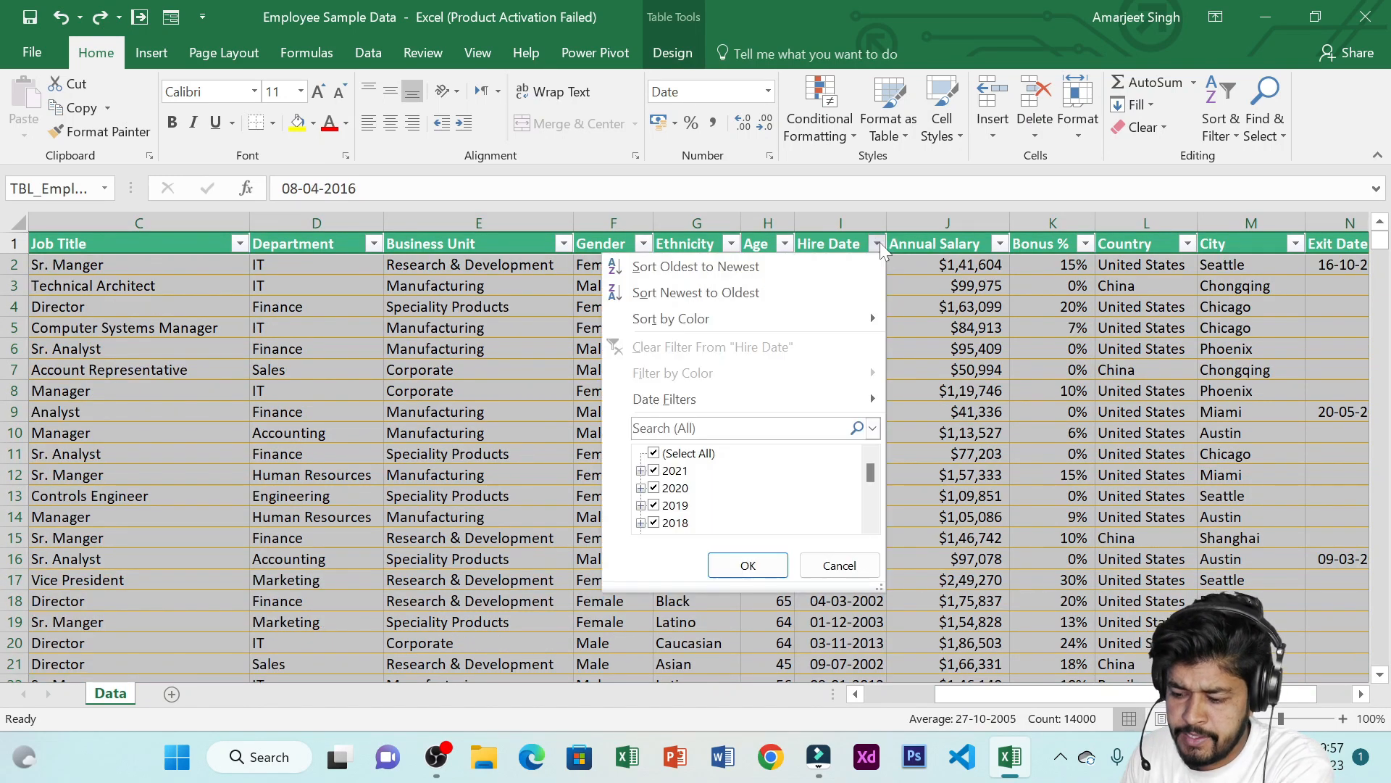
key("Escape")
left_click(875, 306)
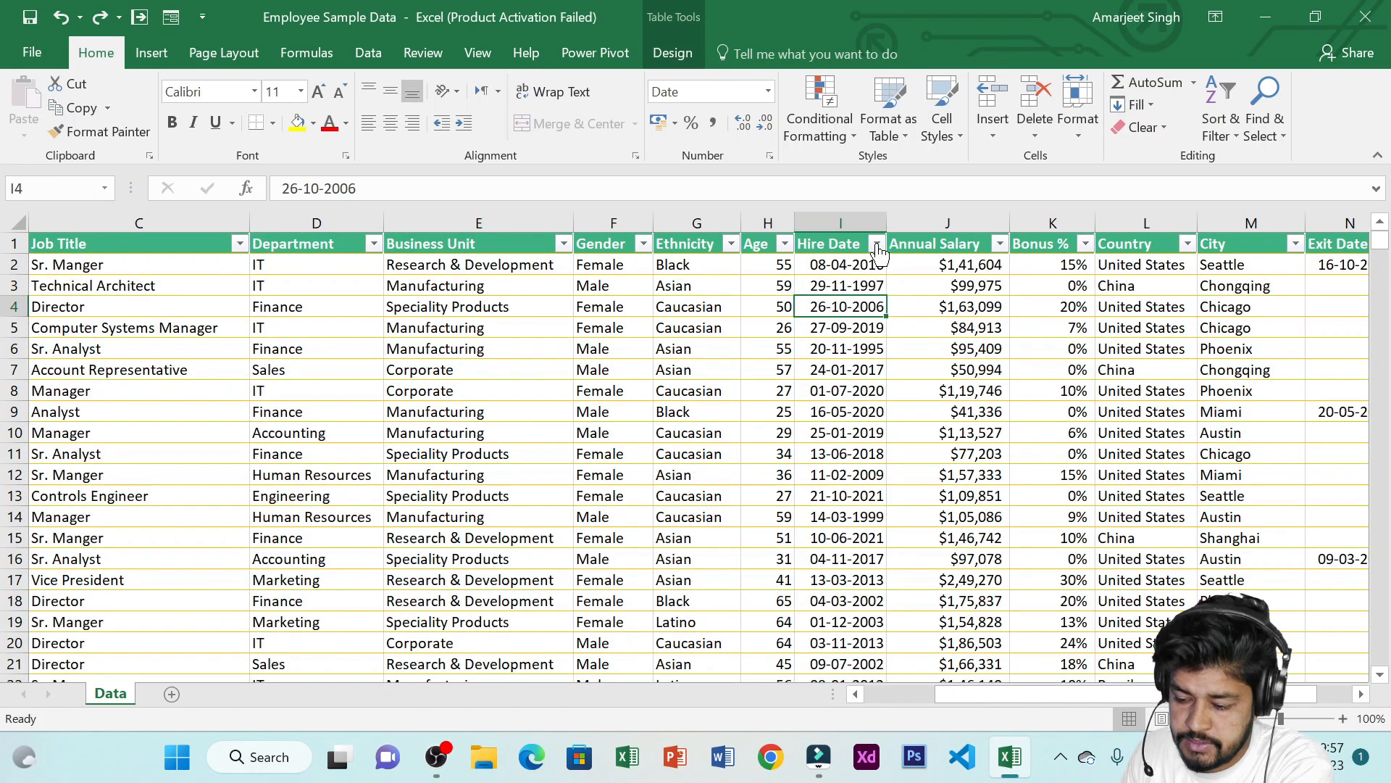
Filter the Hire Date column to show only employees hired in 2020
left_click(877, 244)
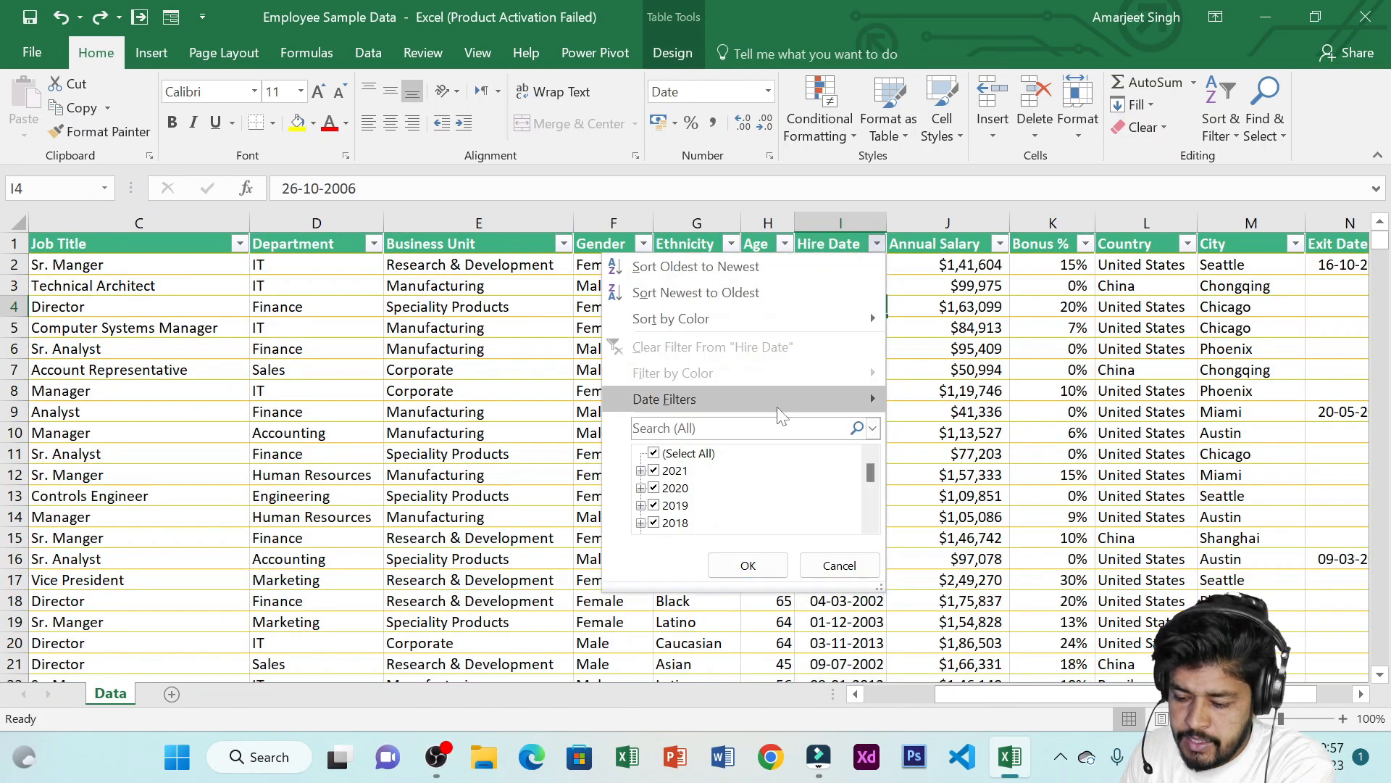
scroll(766, 487, "down", 3)
scroll(766, 488, "up", 3)
scroll(767, 487, "down", 9)
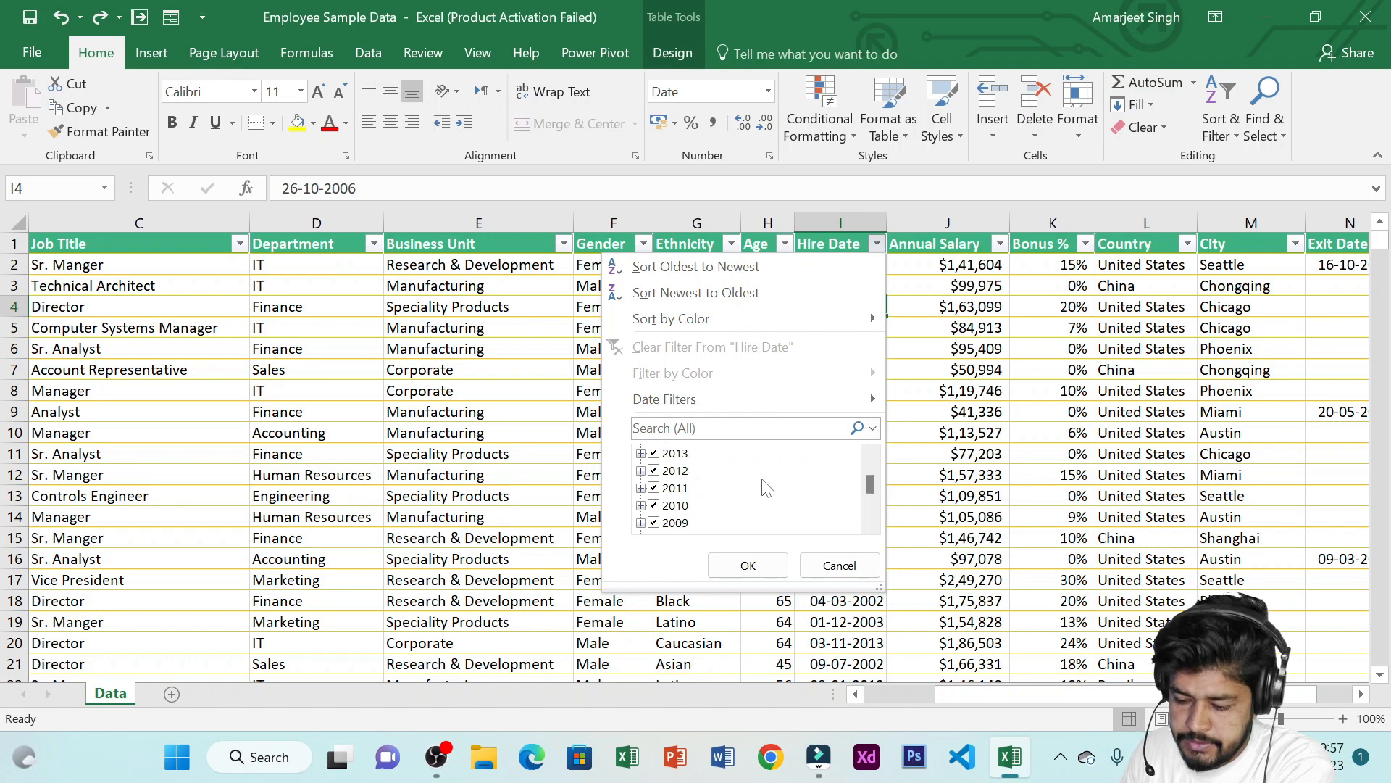
scroll(766, 488, "up", 9)
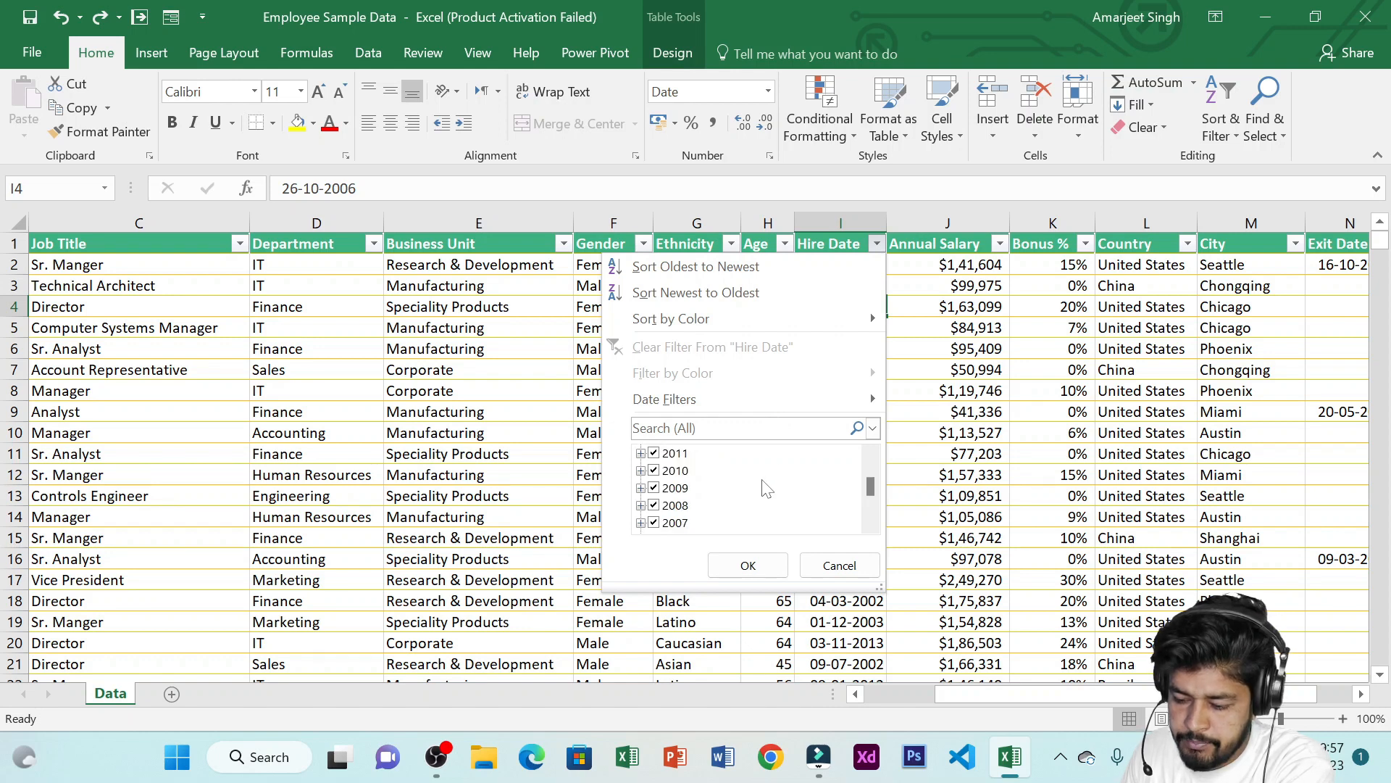
scroll(706, 484, "down", 3)
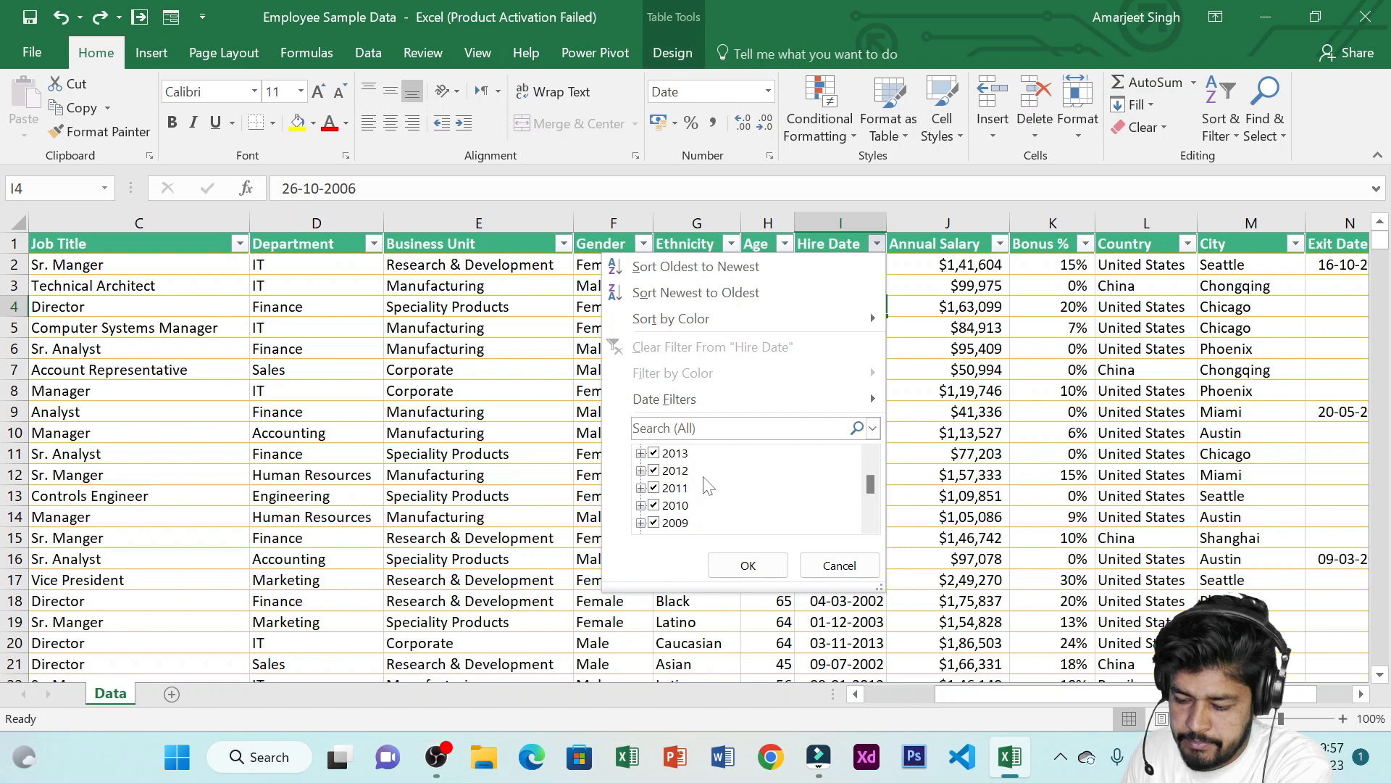
scroll(709, 486, "down", 2)
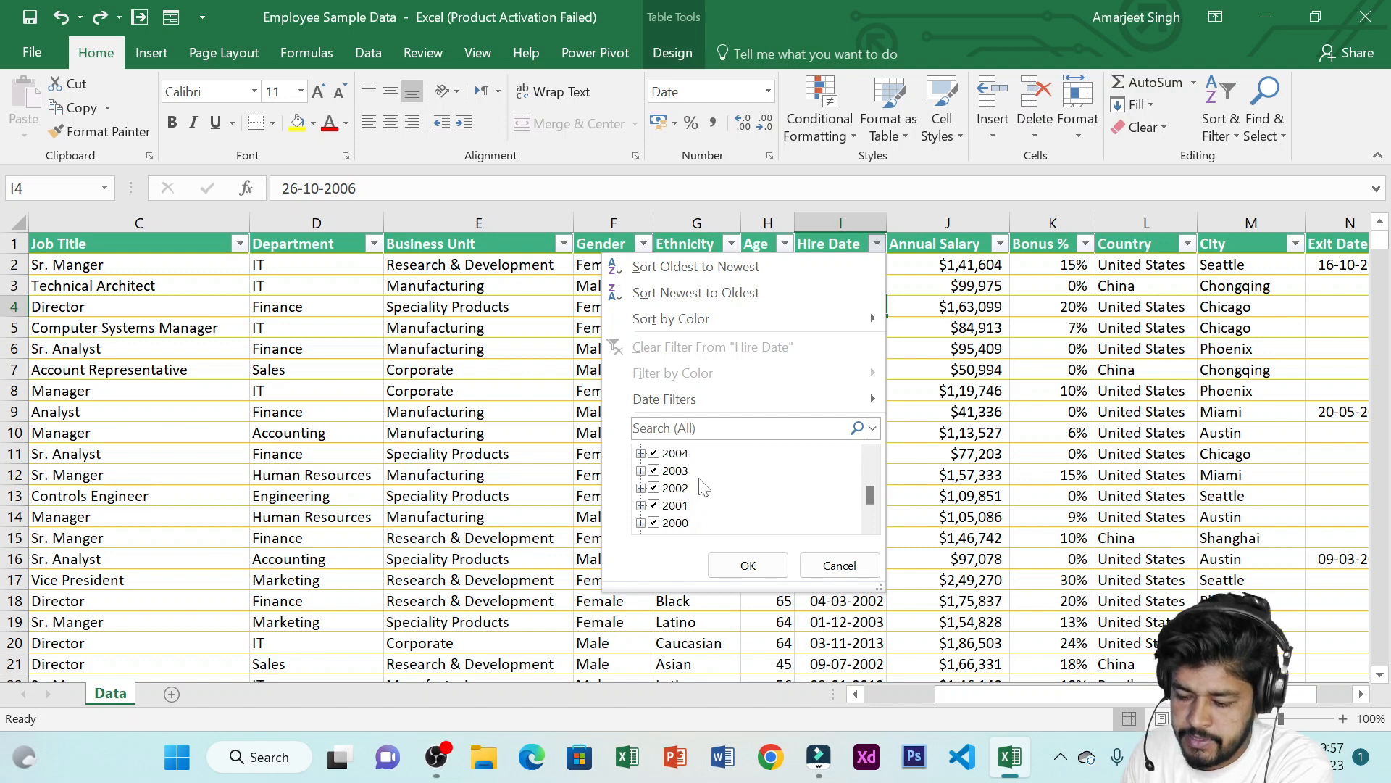
scroll(703, 488, "up", 2)
scroll(703, 488, "up", 3)
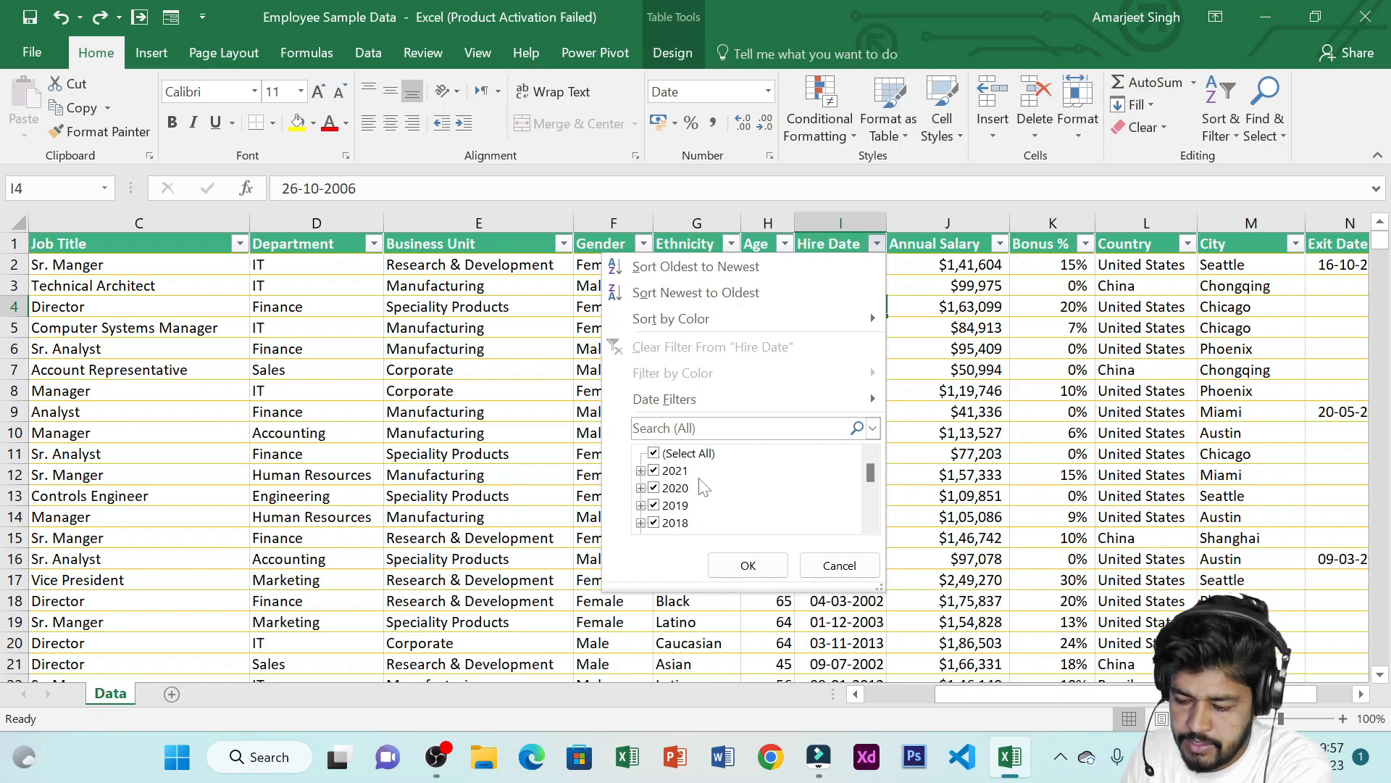
left_click(654, 453)
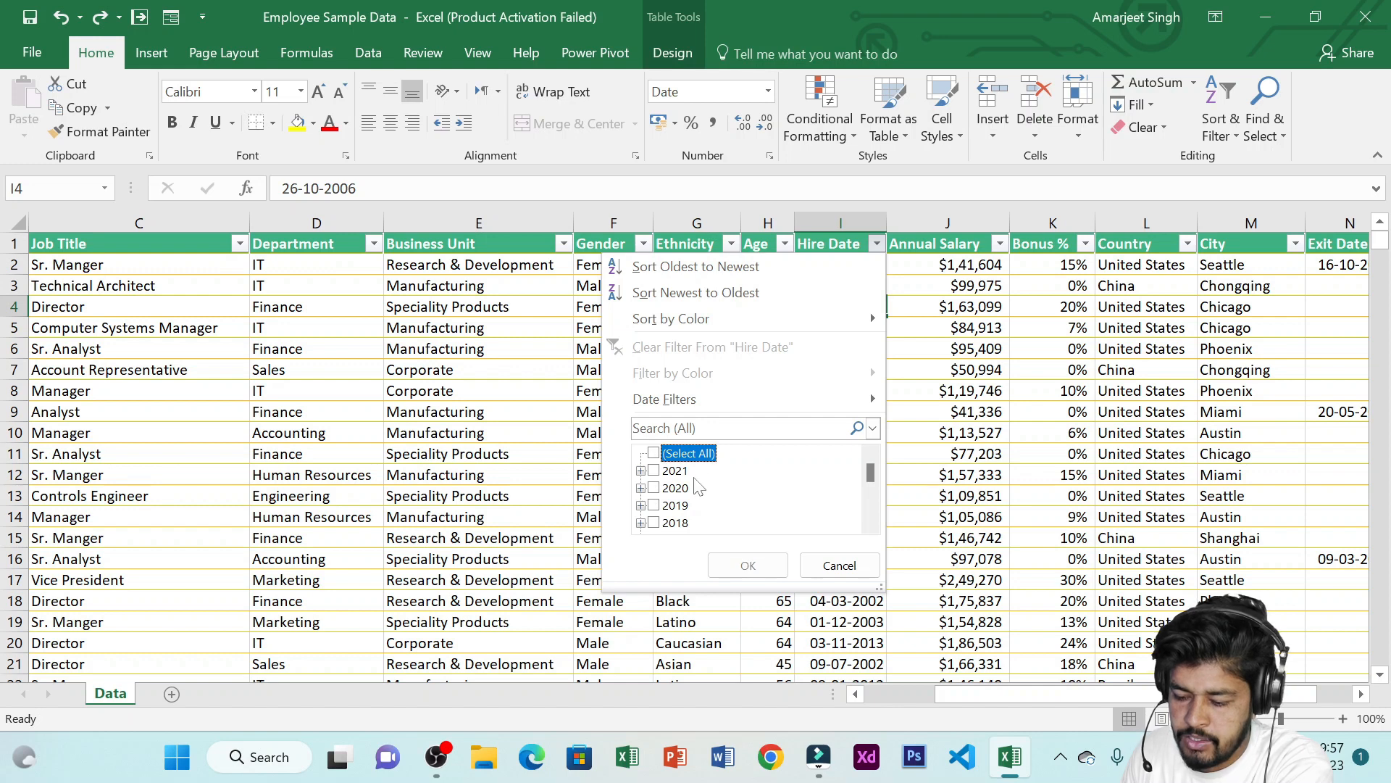
left_click(655, 488)
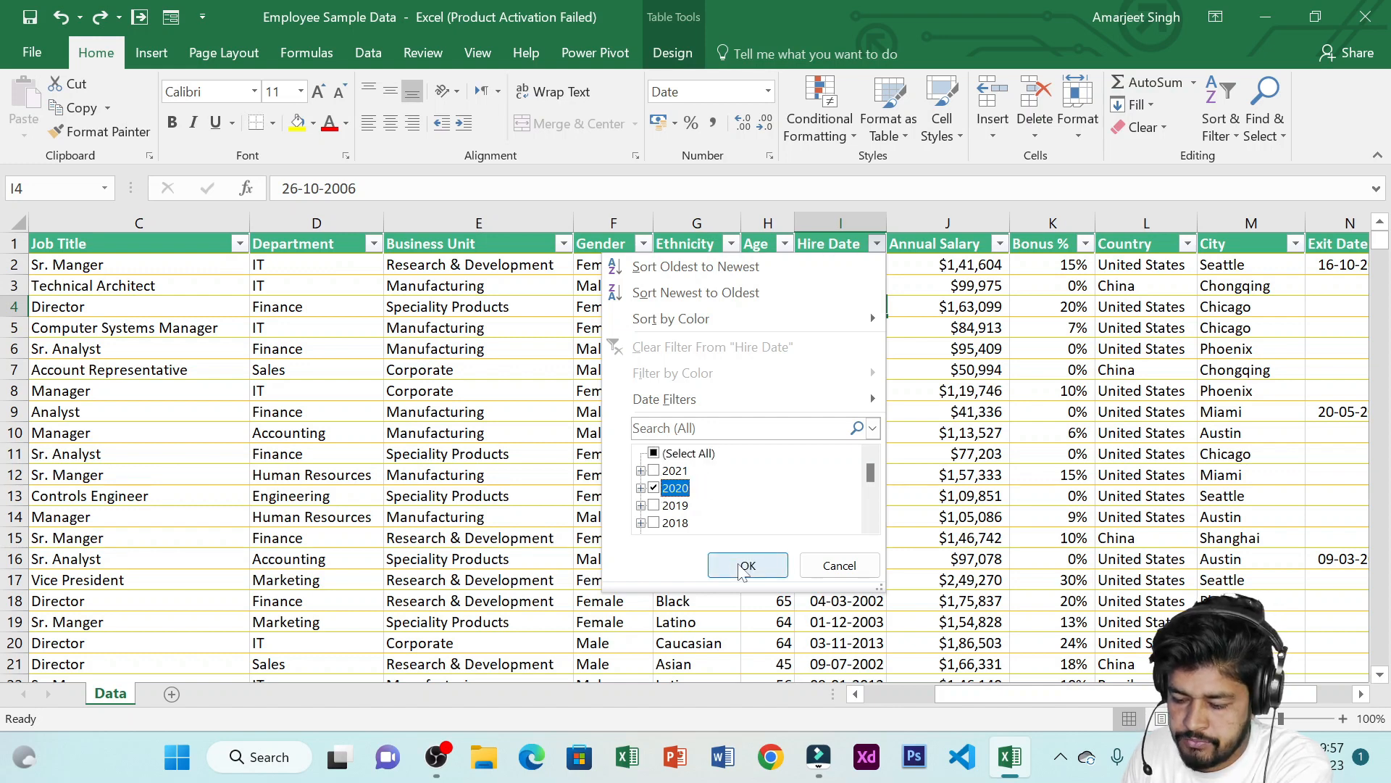
left_click(745, 569)
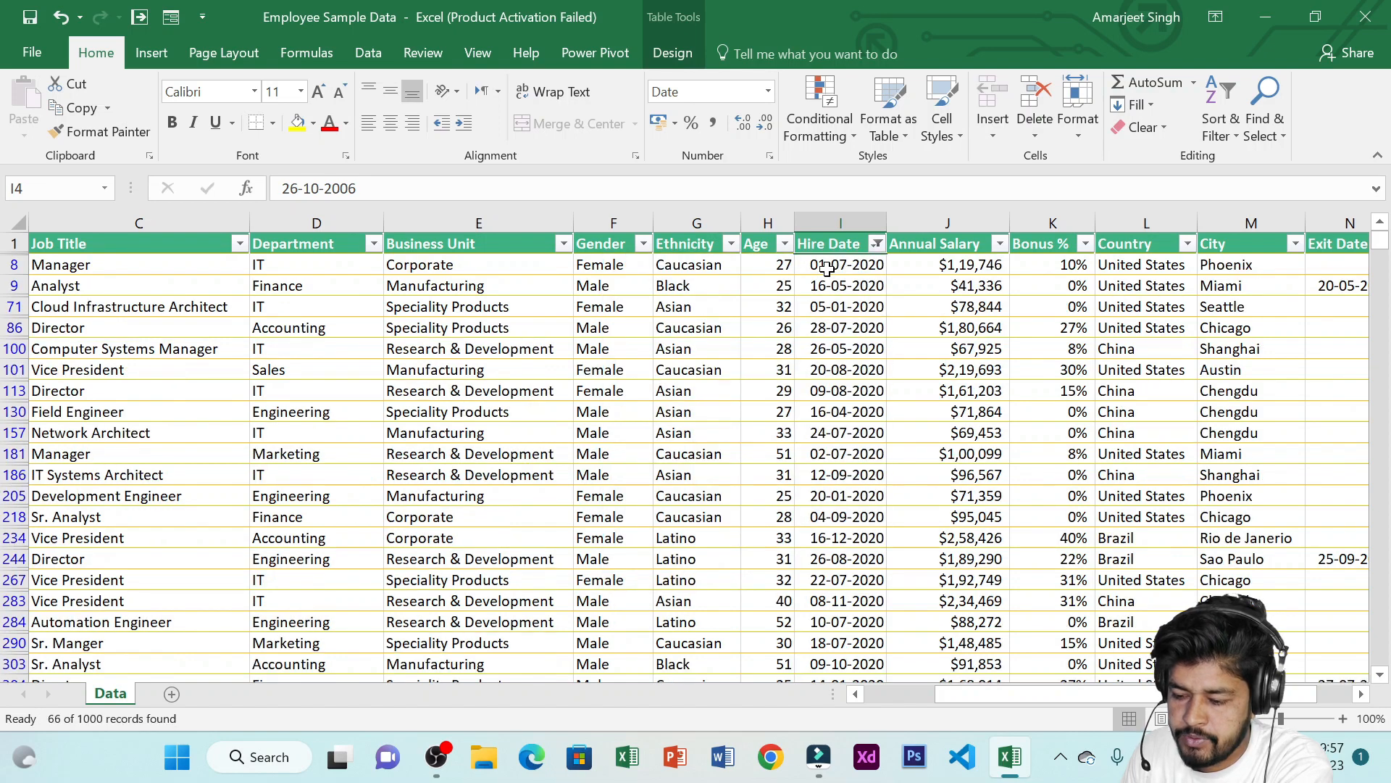
Change the Hire Date filter to show only employees hired in 2018 instead of 2020
left_click_drag(826, 268, 826, 600)
scroll(818, 556, "down", 4)
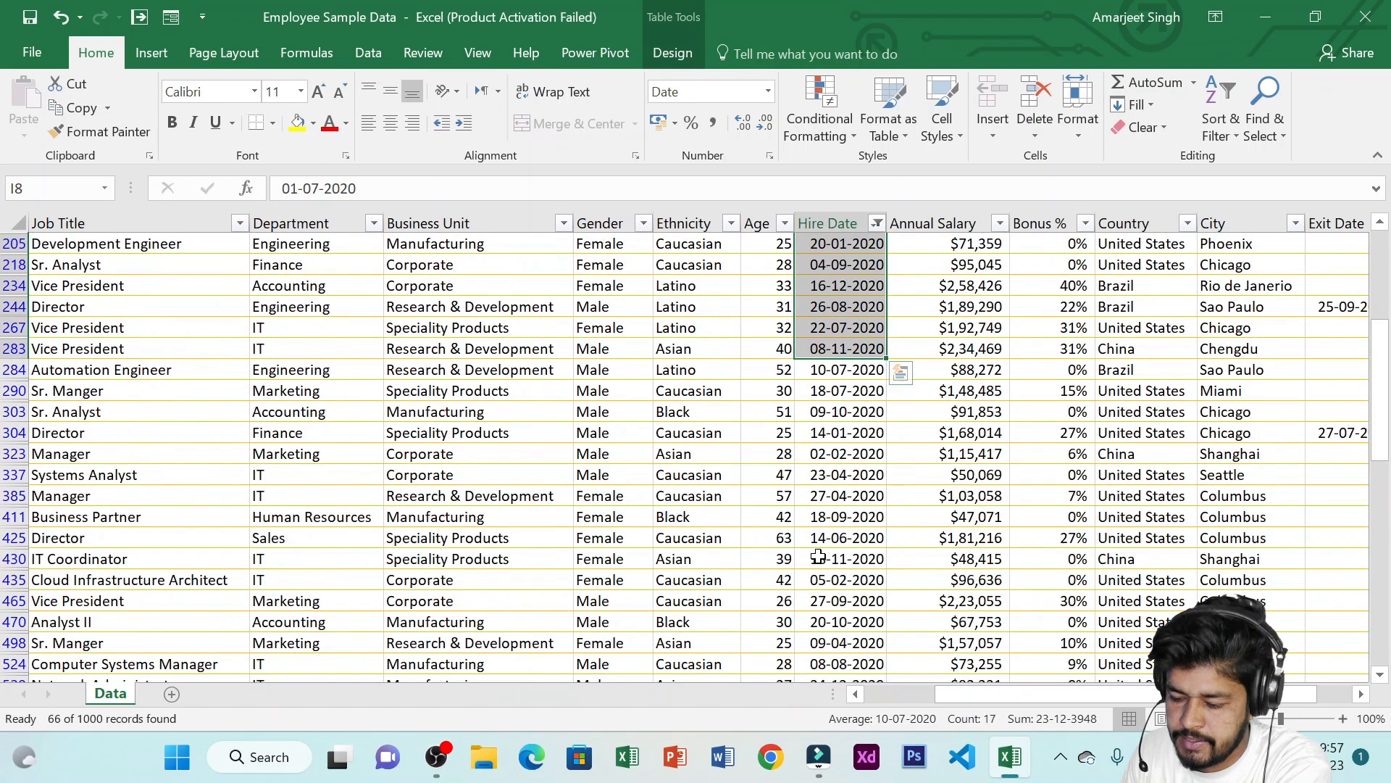
scroll(818, 557, "up", 4)
left_click(877, 243)
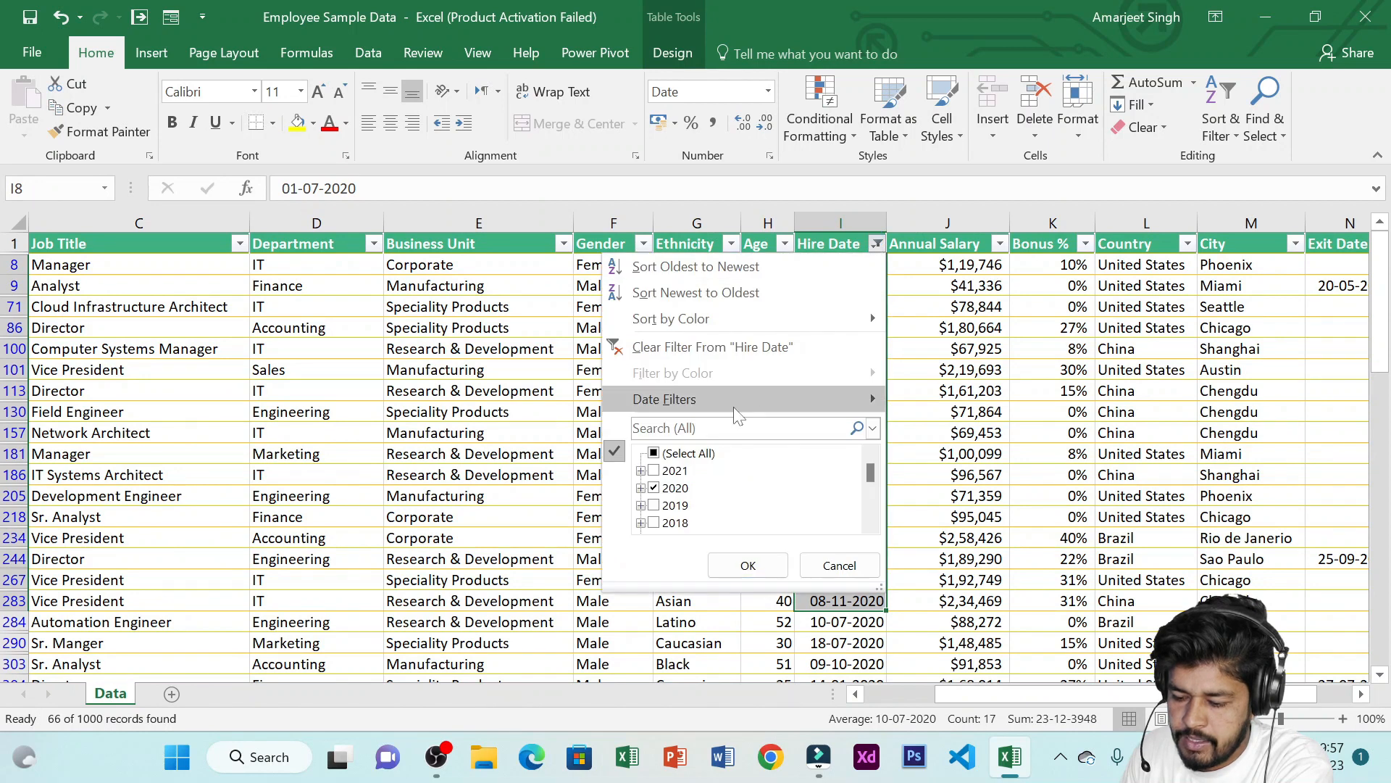
left_click(653, 487)
scroll(661, 495, "down", 1)
left_click(654, 488)
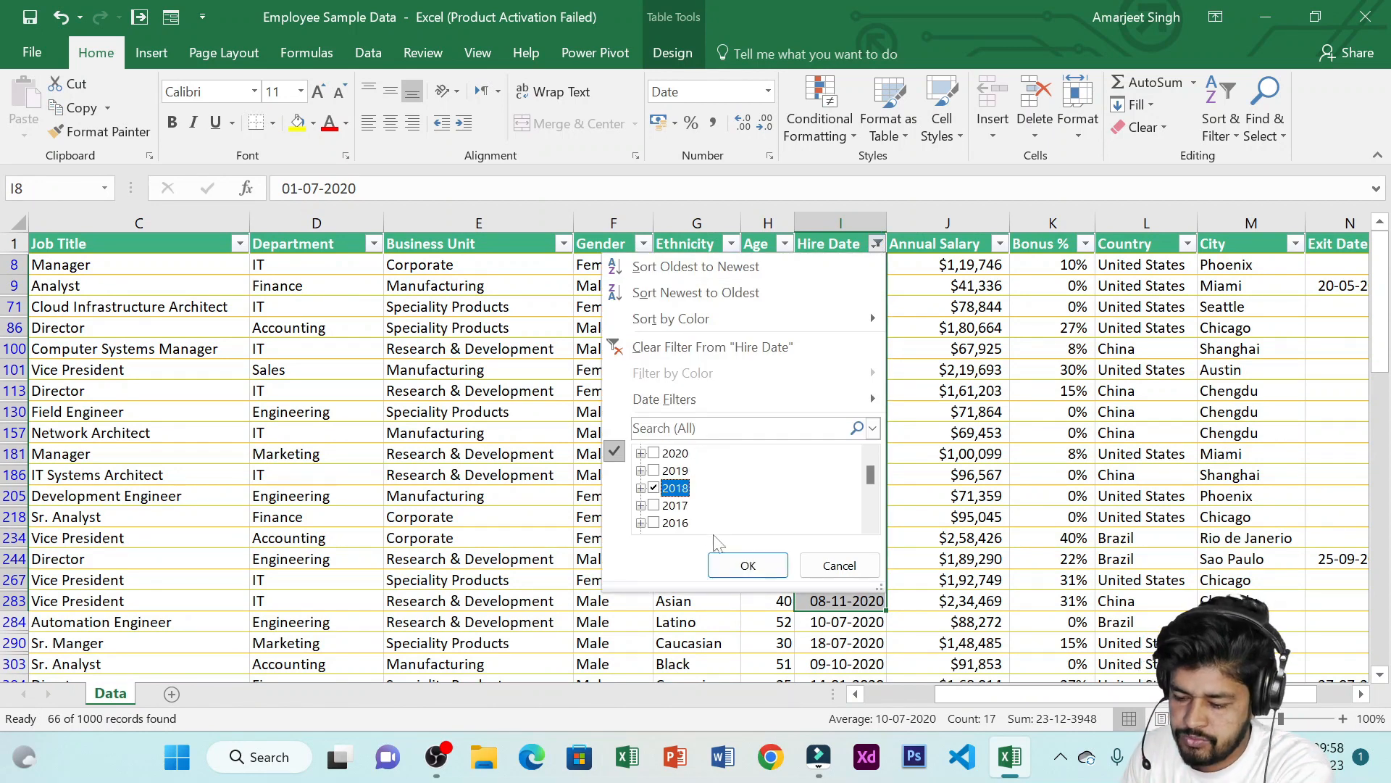
left_click(742, 565)
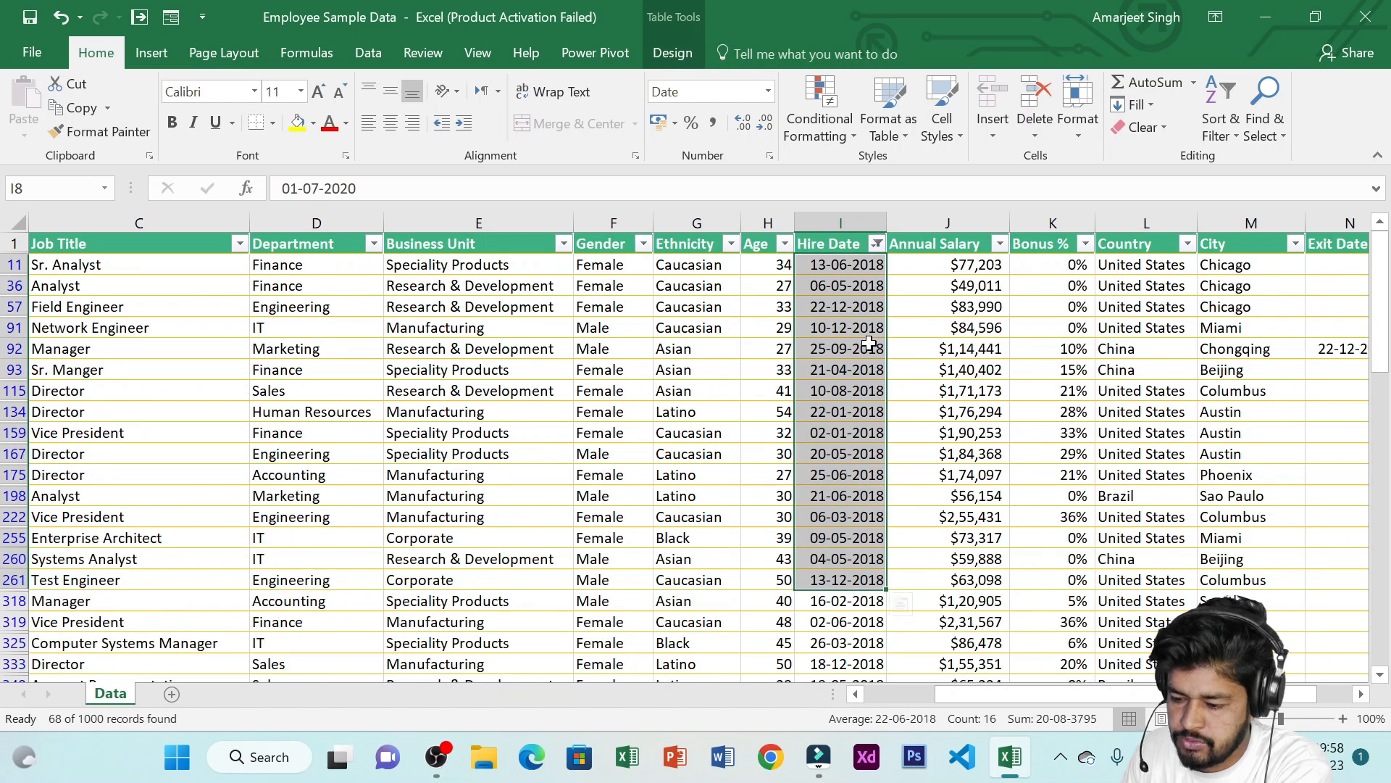
Narrow the Hire Date filter within 2018 so only the October hires remain
left_click_drag(847, 265, 885, 263)
left_click(876, 244)
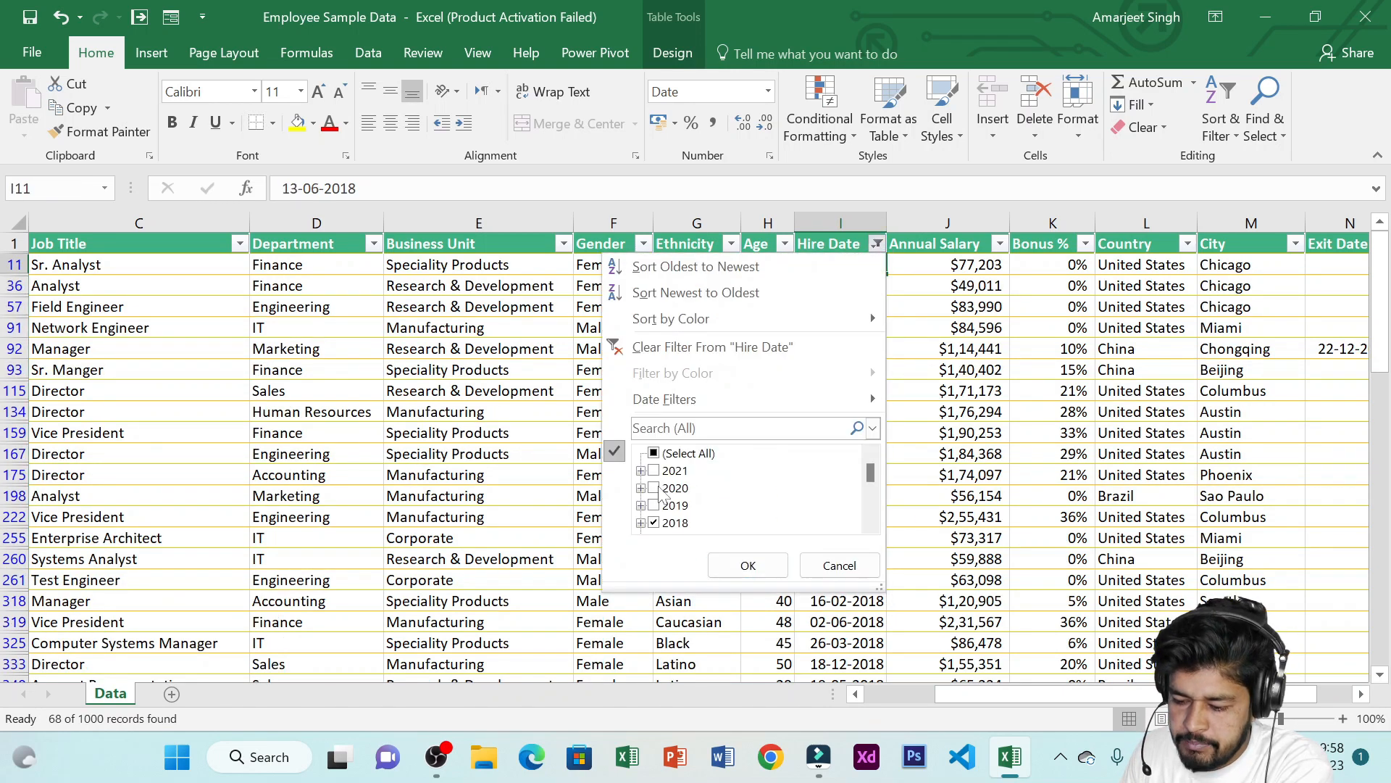
scroll(674, 499, "down", 1)
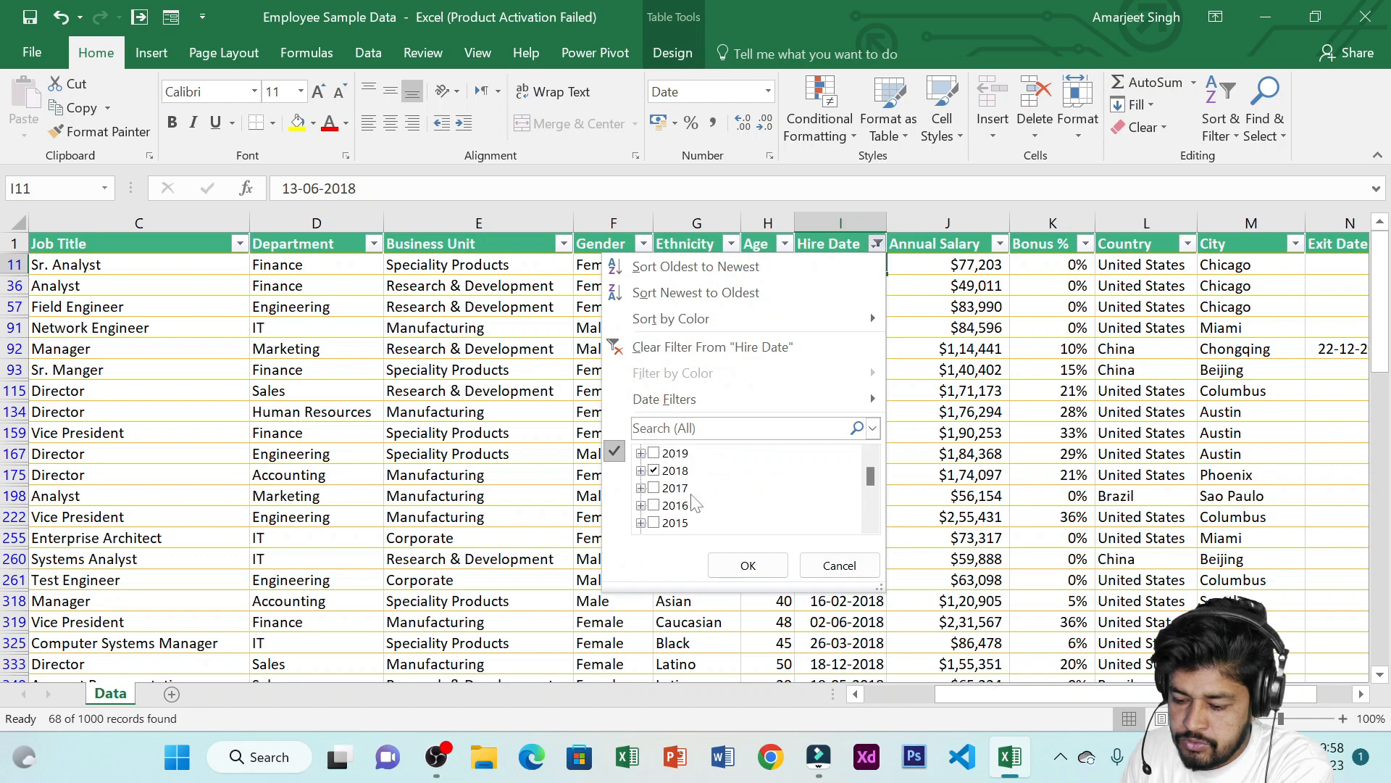
left_click(640, 471)
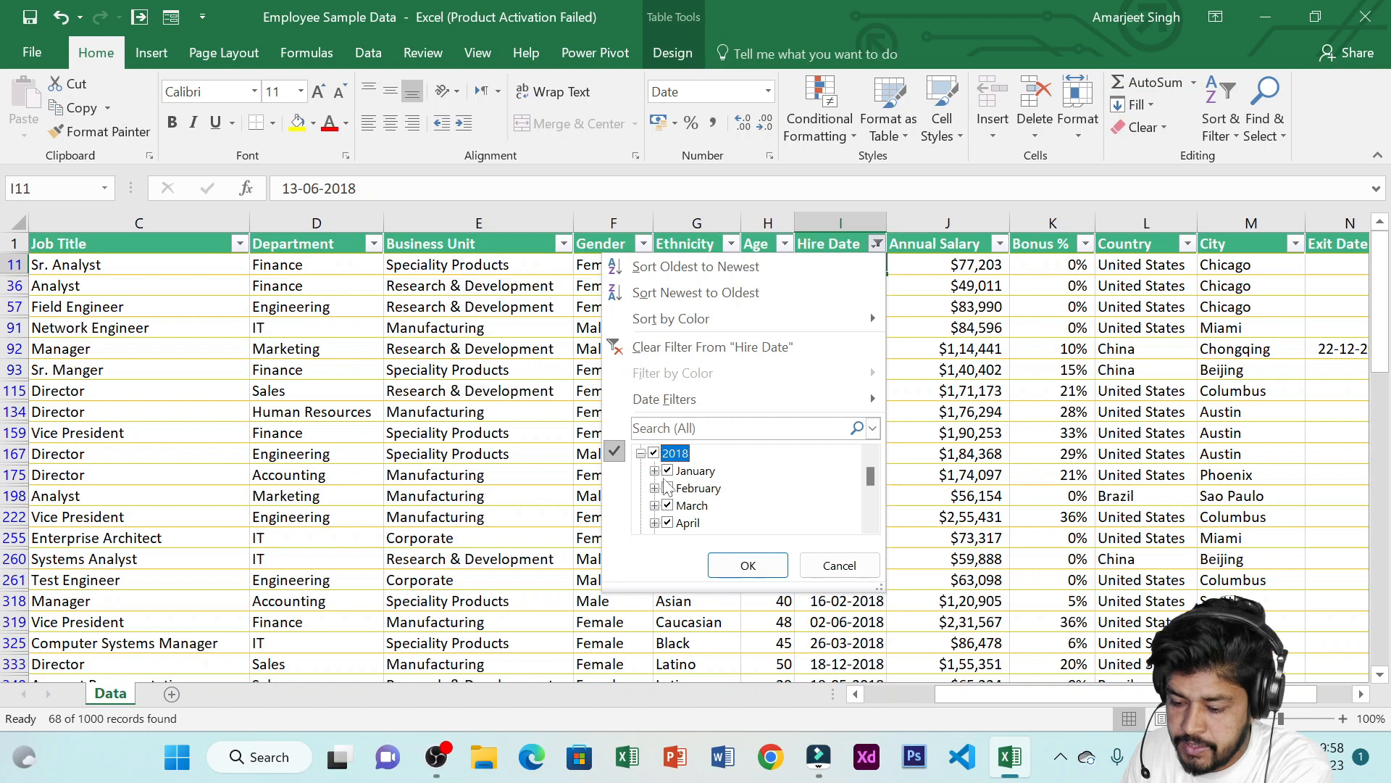
left_click(677, 473)
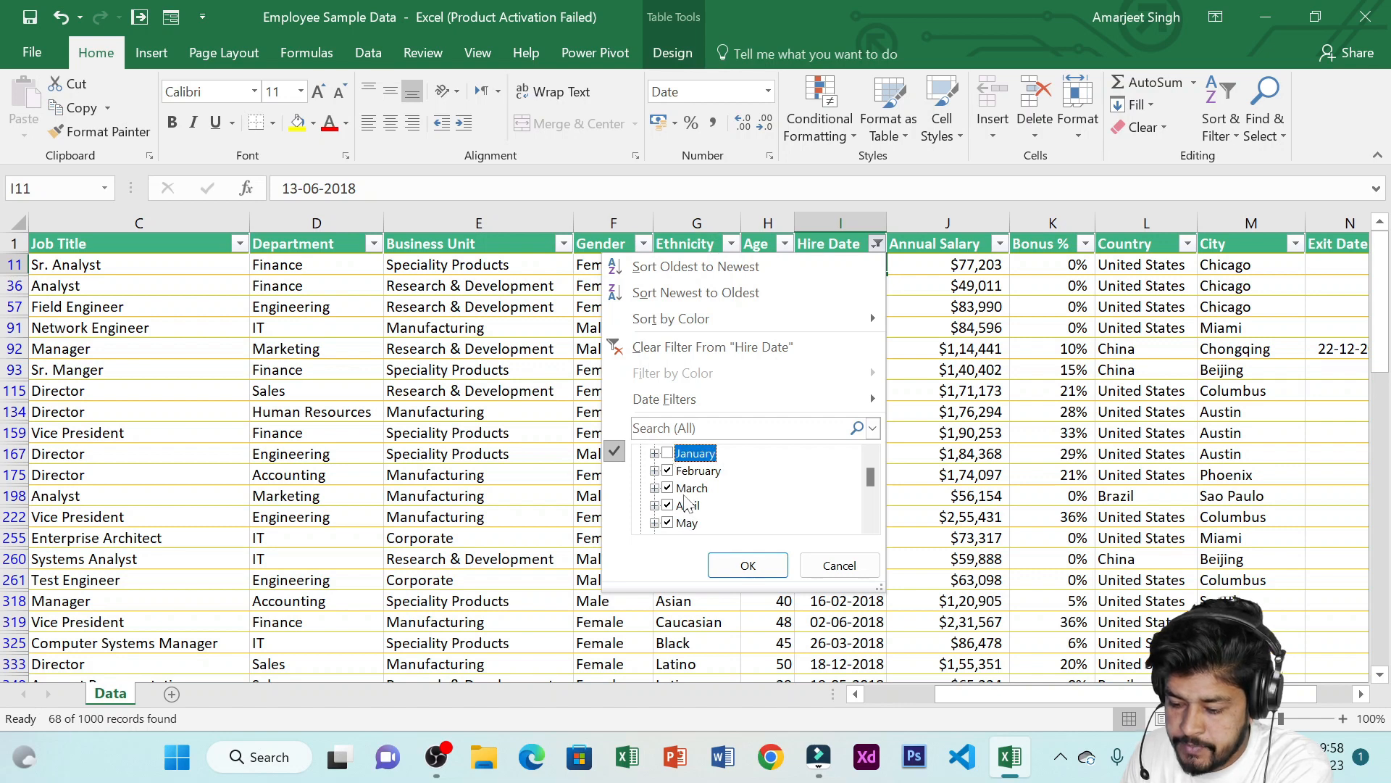
scroll(685, 499, "up", 2)
scroll(687, 505, "down", 1)
left_click(670, 505)
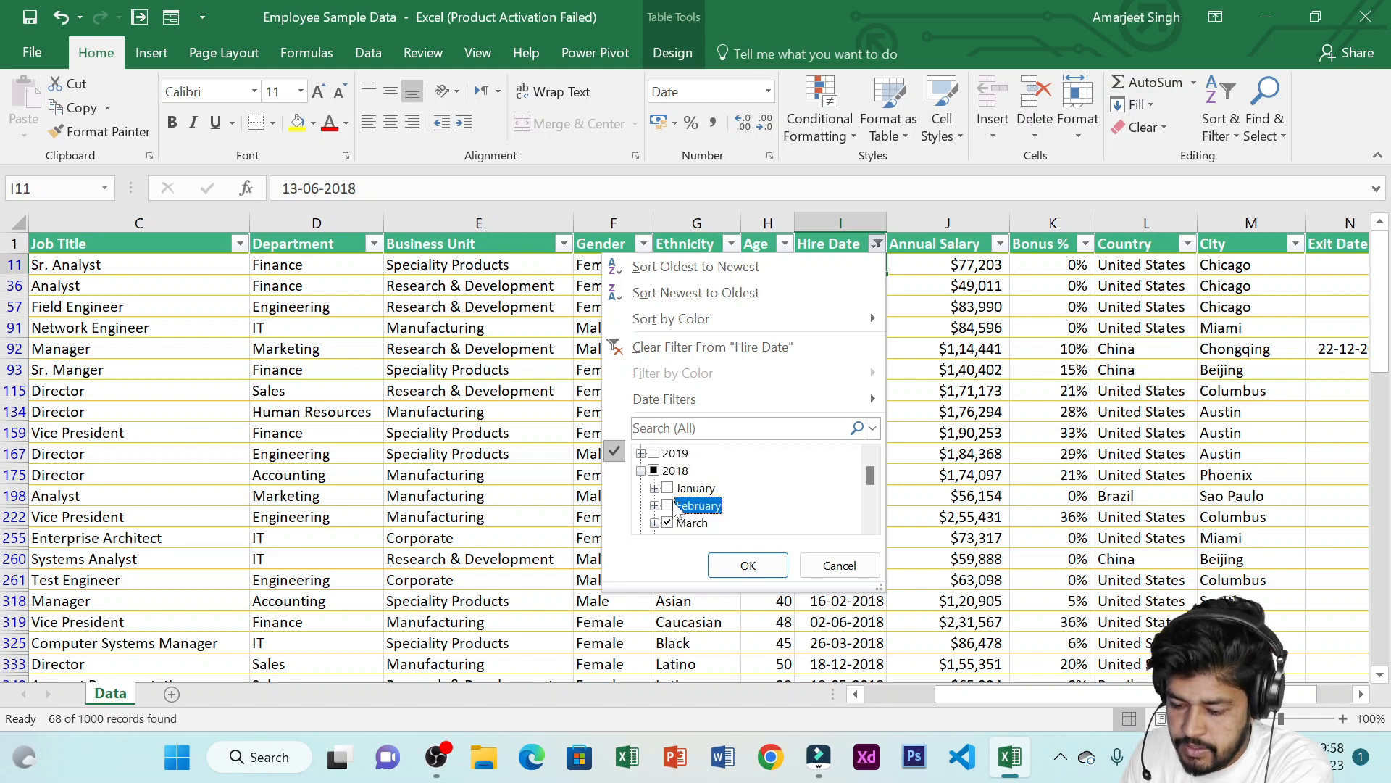
scroll(672, 513, "down", 1)
left_click(668, 473)
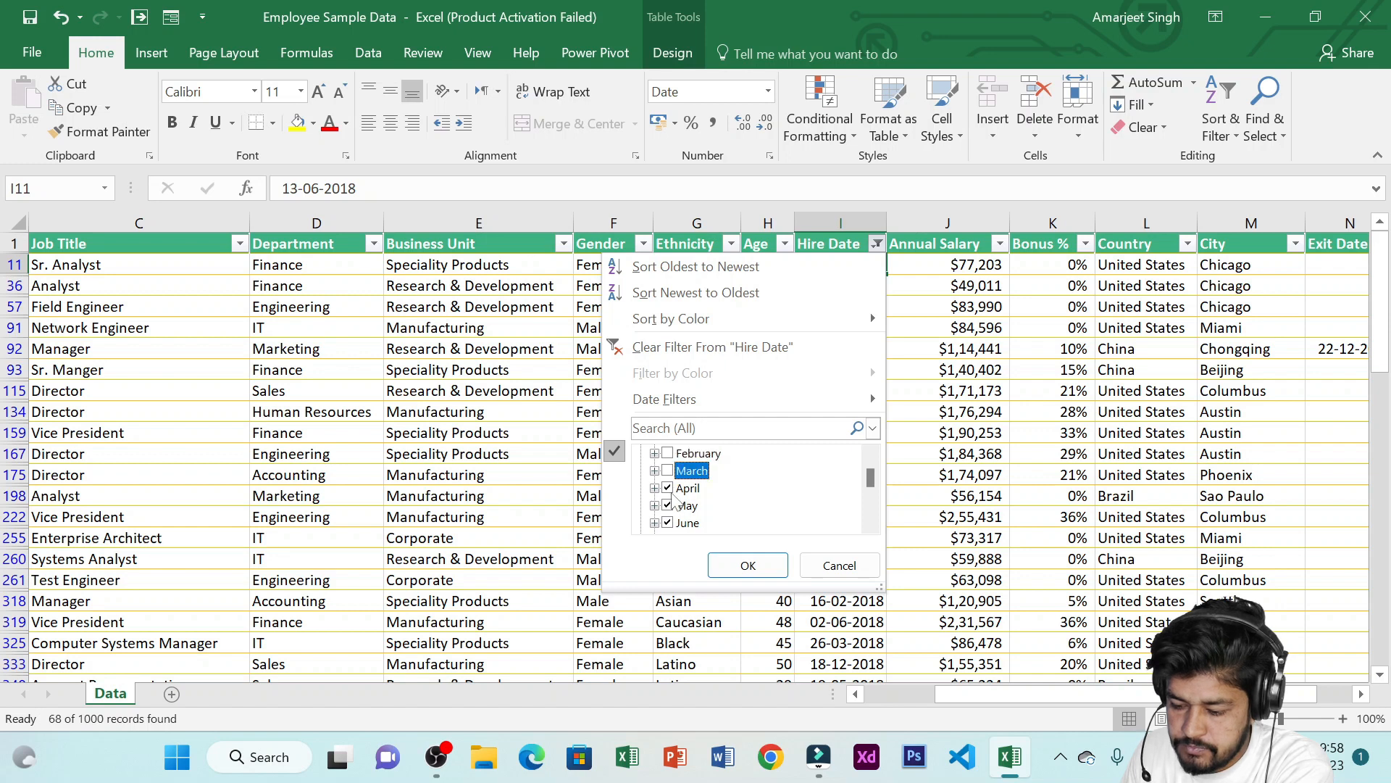
left_click(667, 487)
left_click(667, 505)
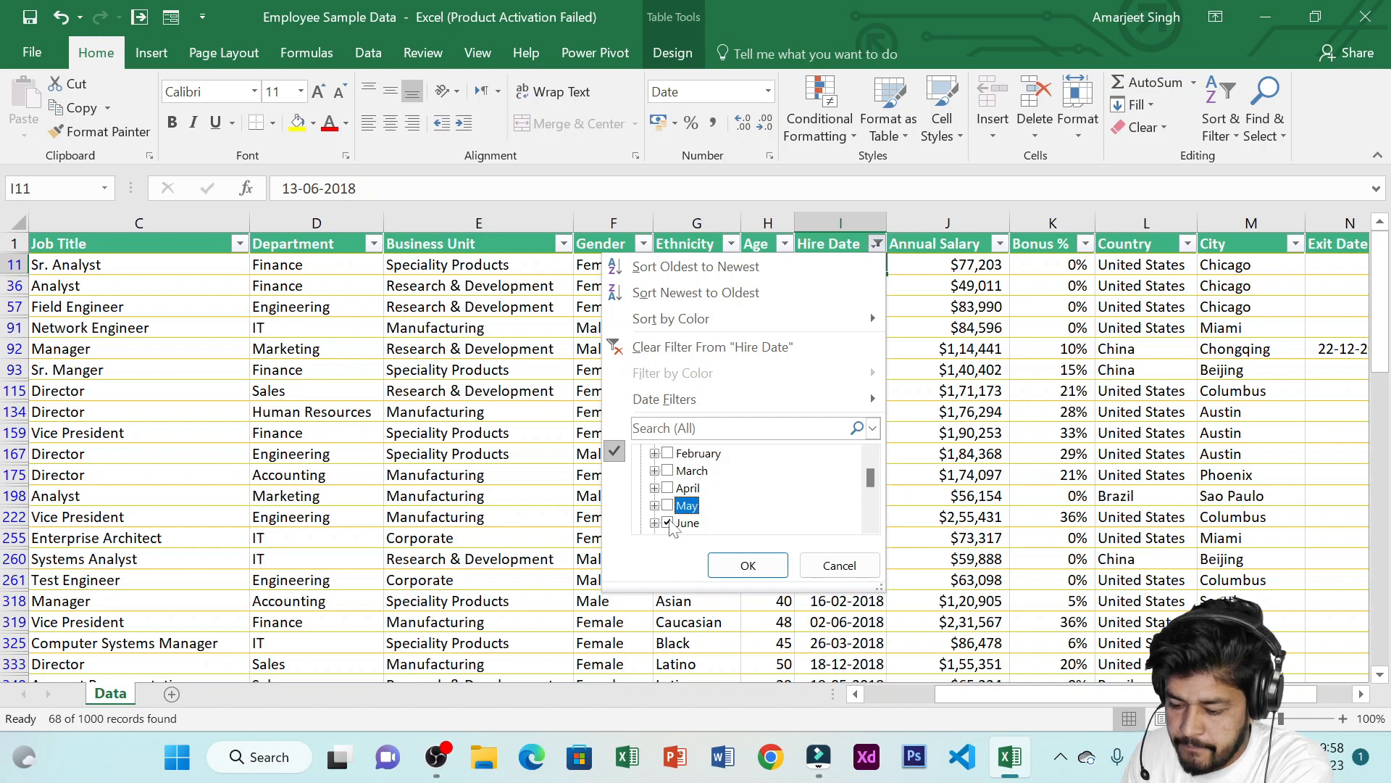
left_click(667, 523)
scroll(670, 497, "down", 1)
left_click(667, 471)
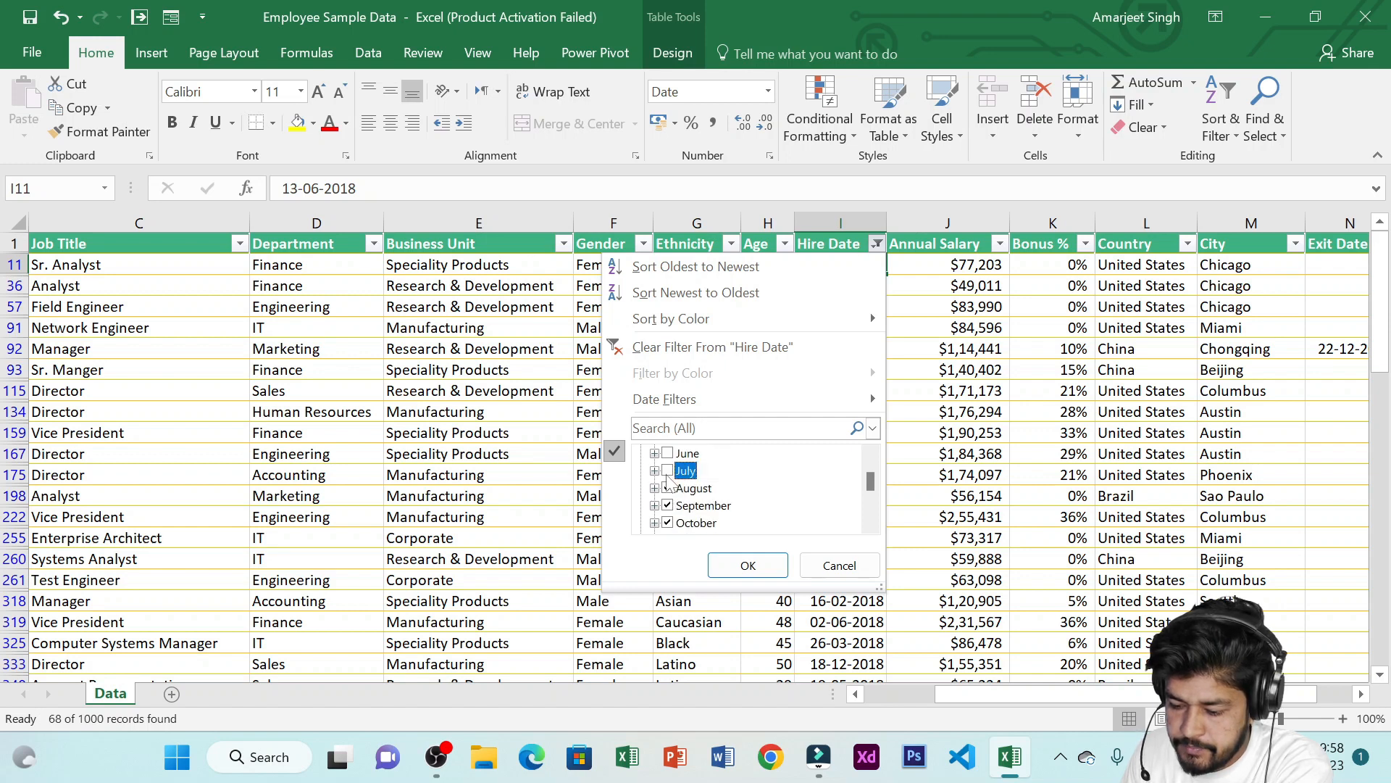
left_click(667, 487)
left_click(667, 505)
left_click(667, 523)
scroll(678, 518, "down", 1)
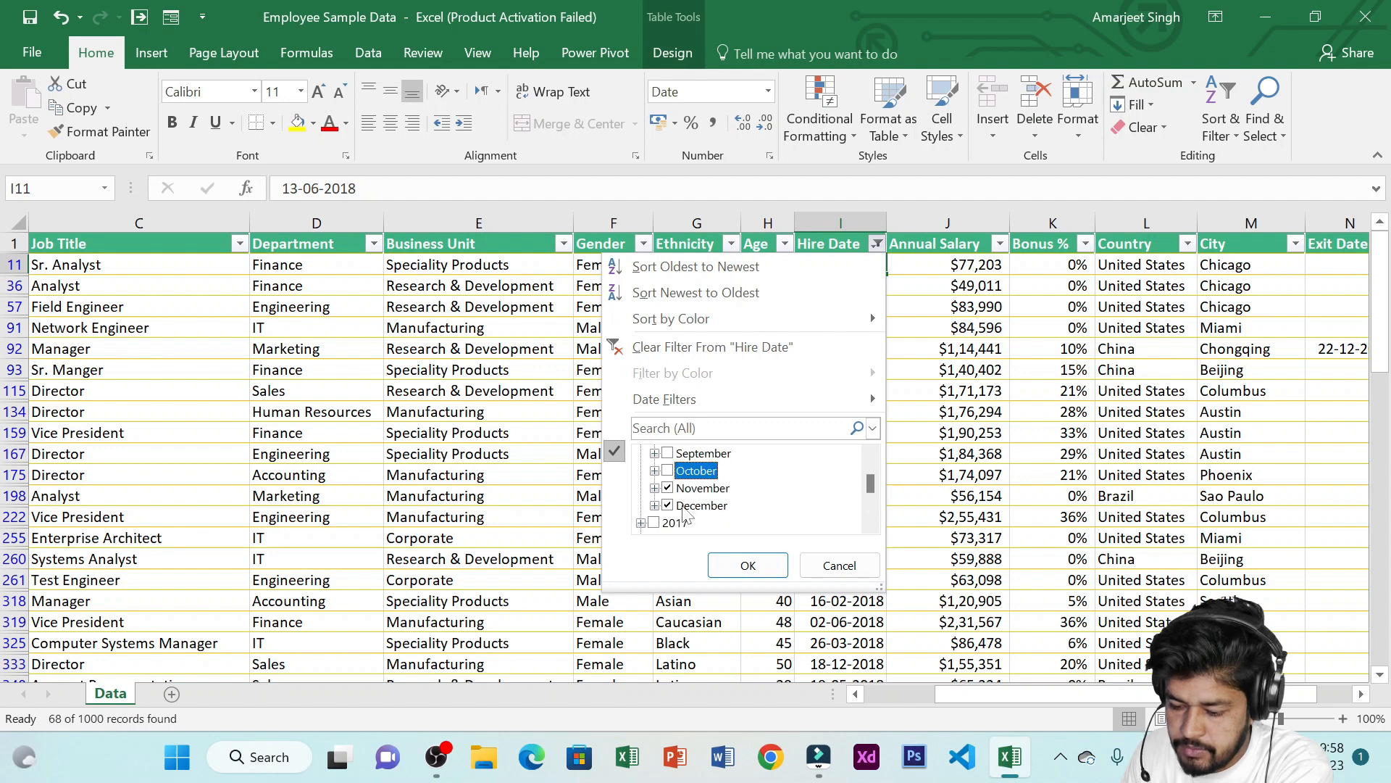
left_click(667, 487)
left_click(667, 505)
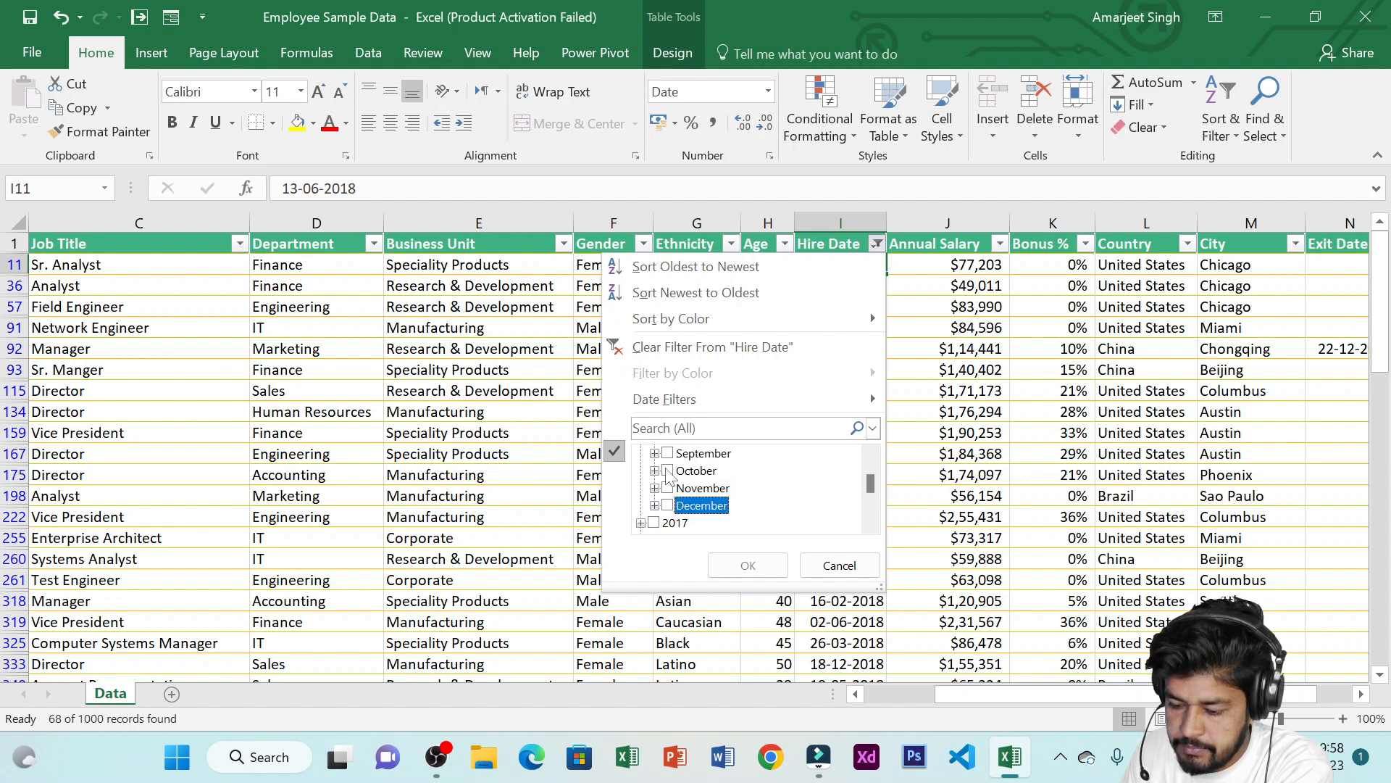
left_click(668, 470)
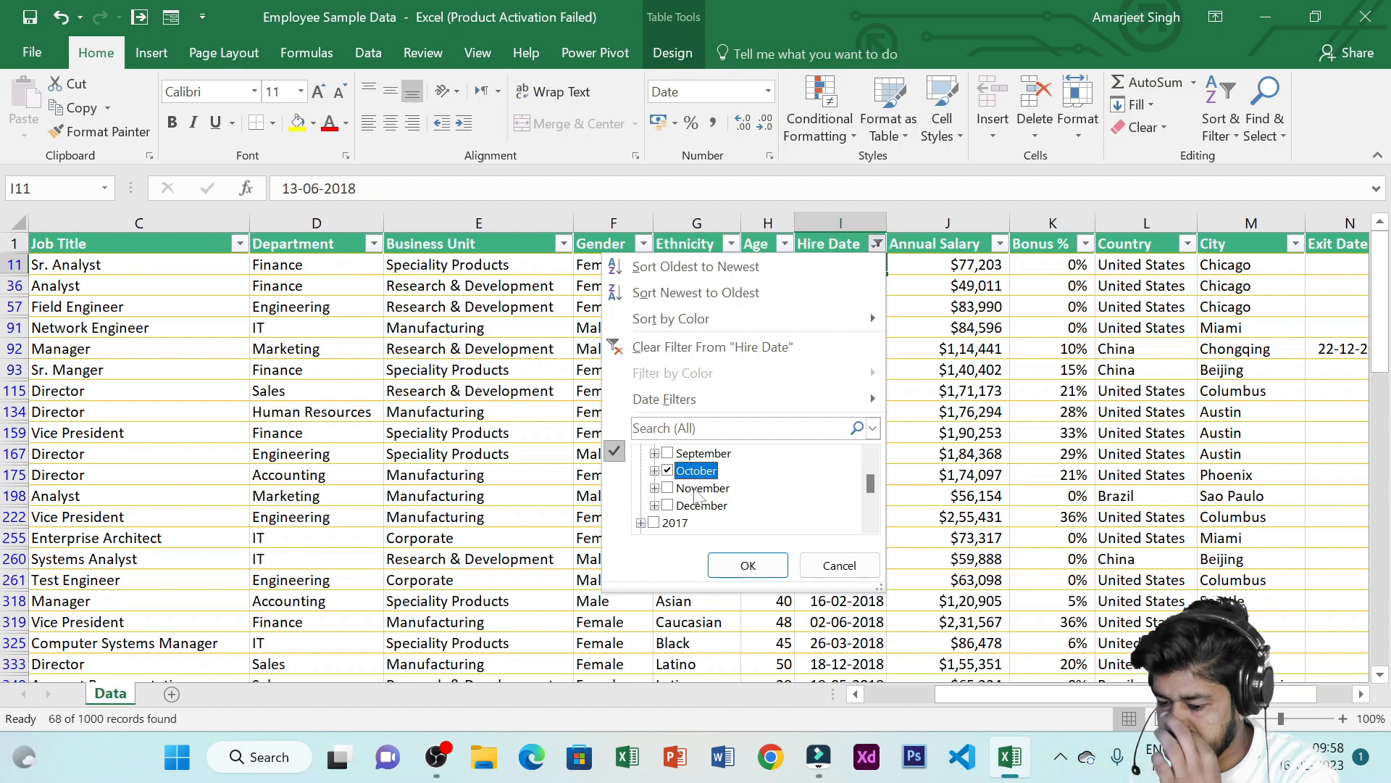
left_click(746, 564)
Clear the Hire Date filter by selecting all dates again
left_click_drag(830, 265, 860, 324)
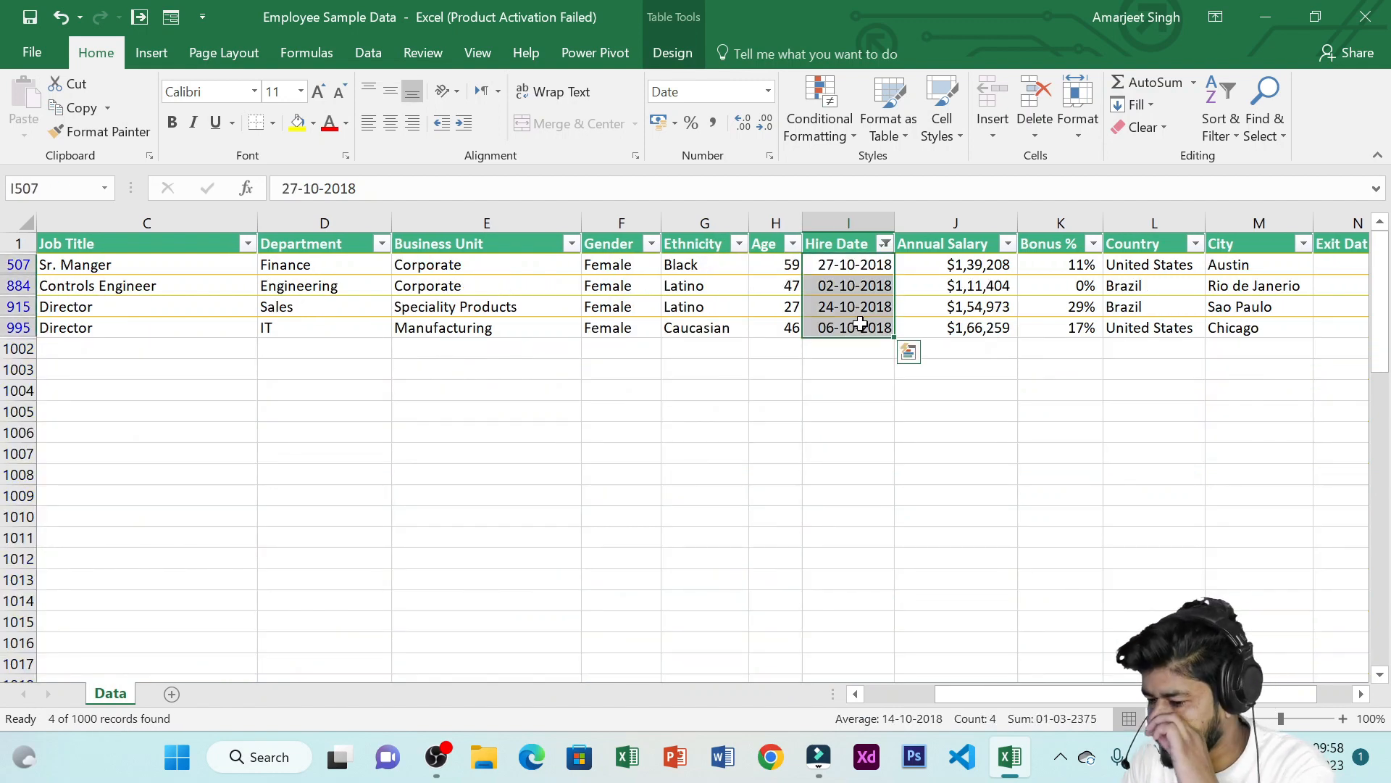
left_click(886, 245)
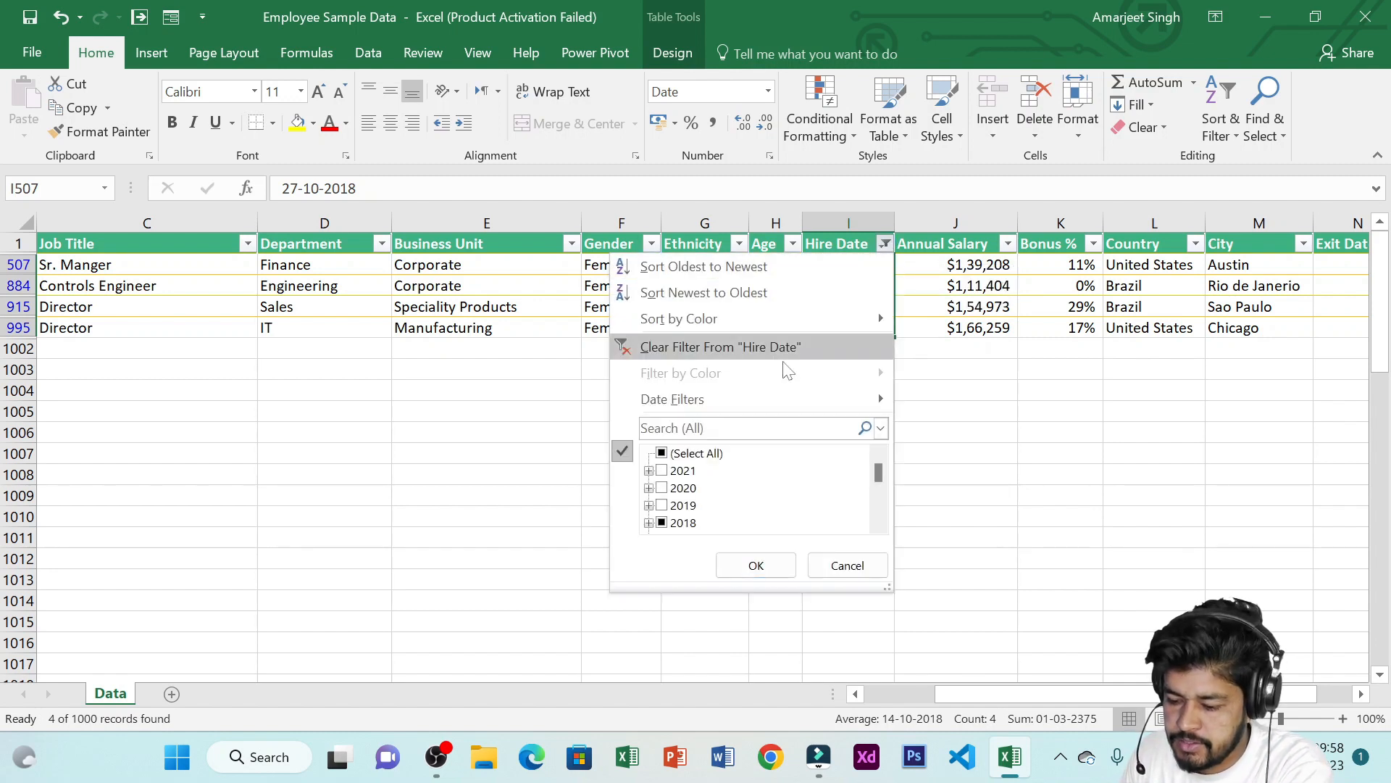
left_click(662, 454)
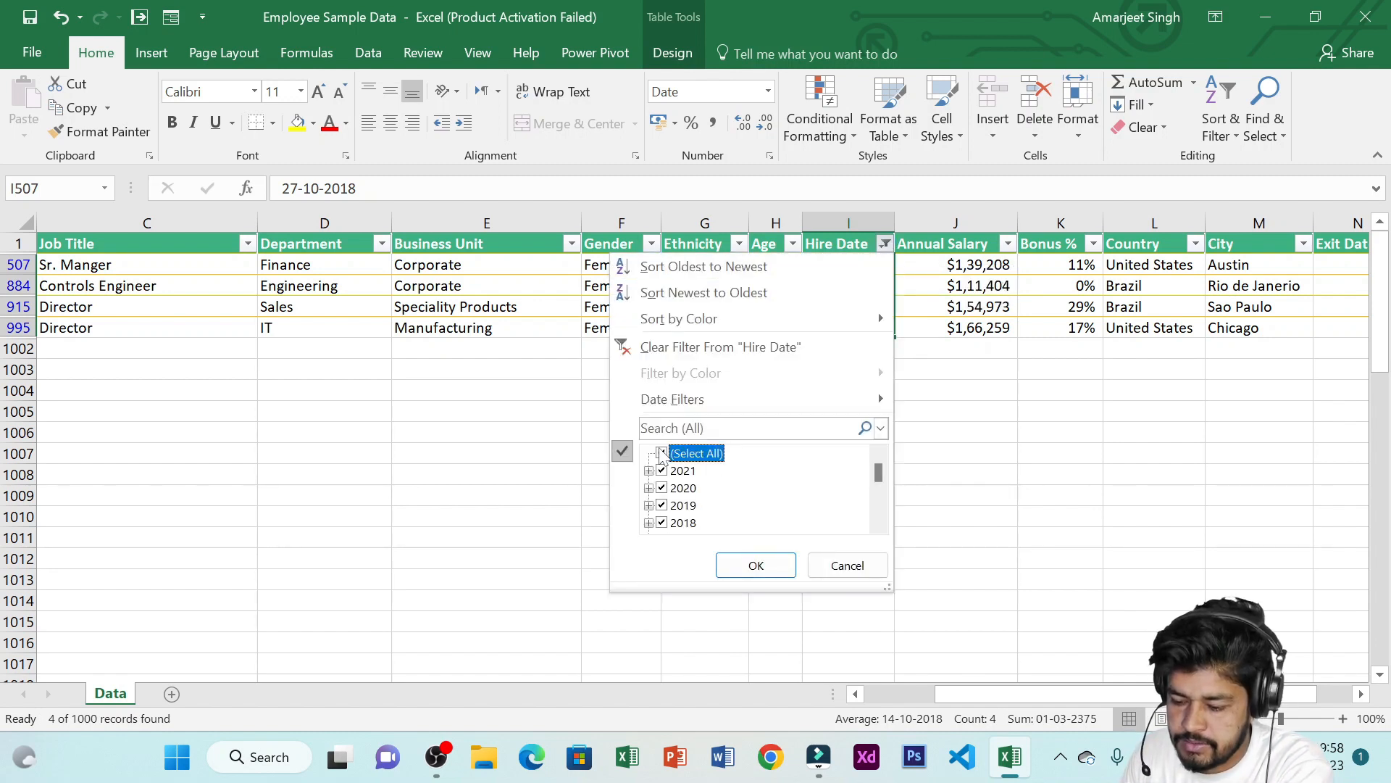
left_click(755, 565)
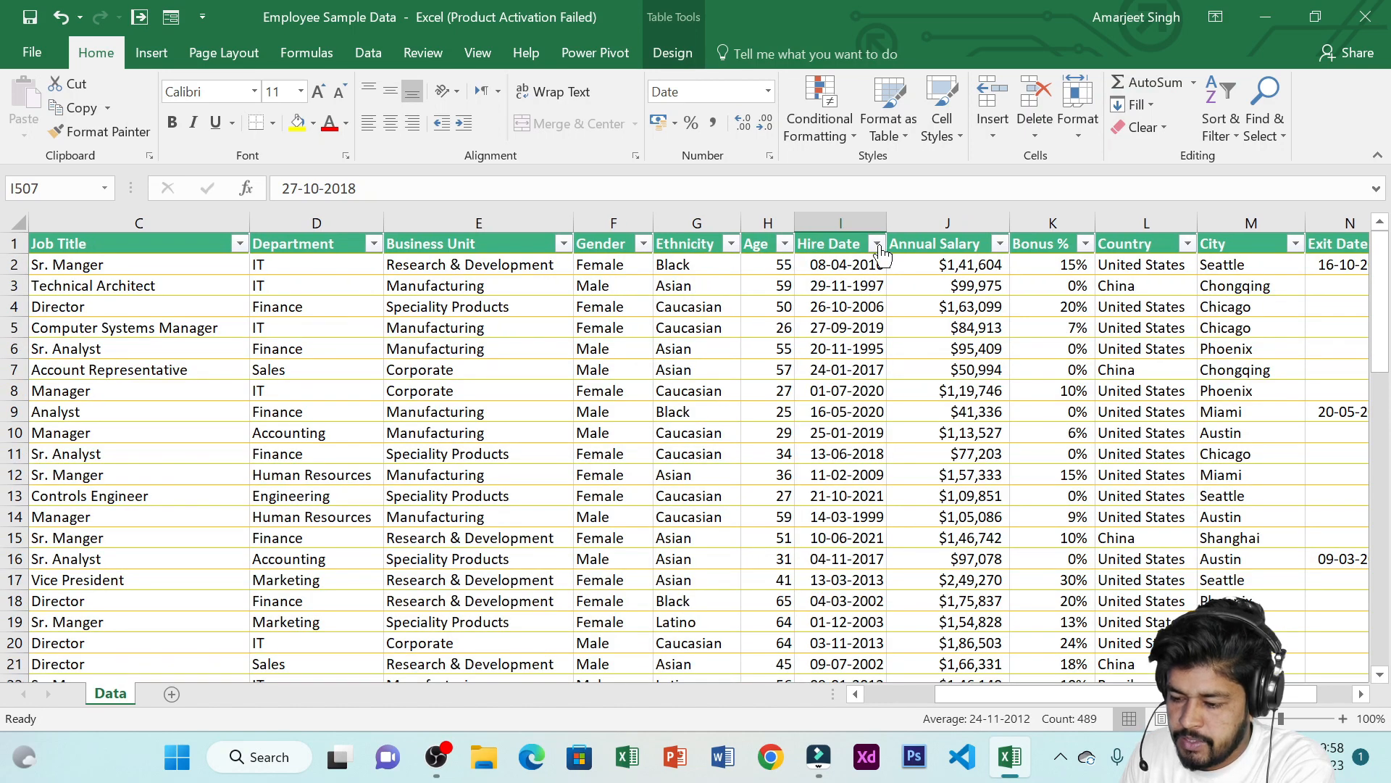
Open the Date Filters options for the Hire Date column
left_click(878, 247)
mouse_move(790, 398)
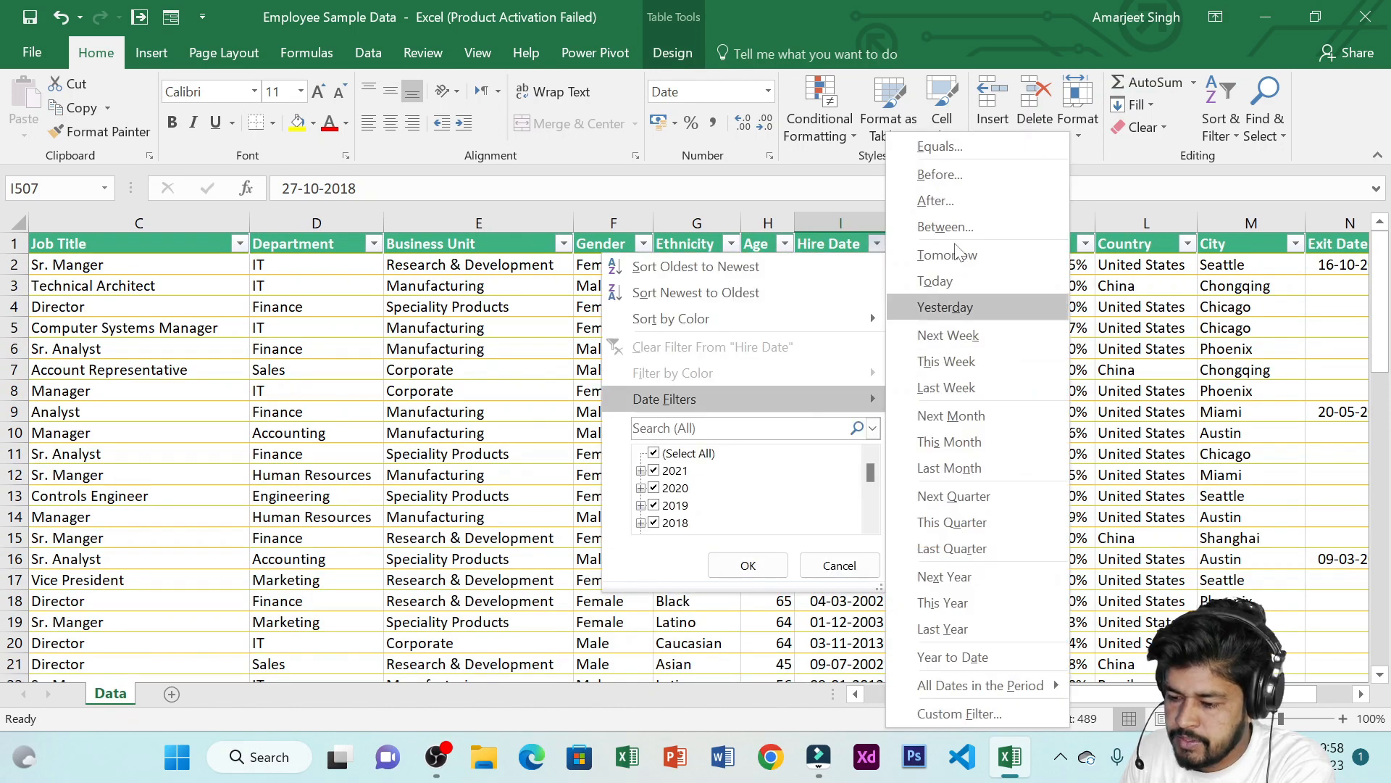
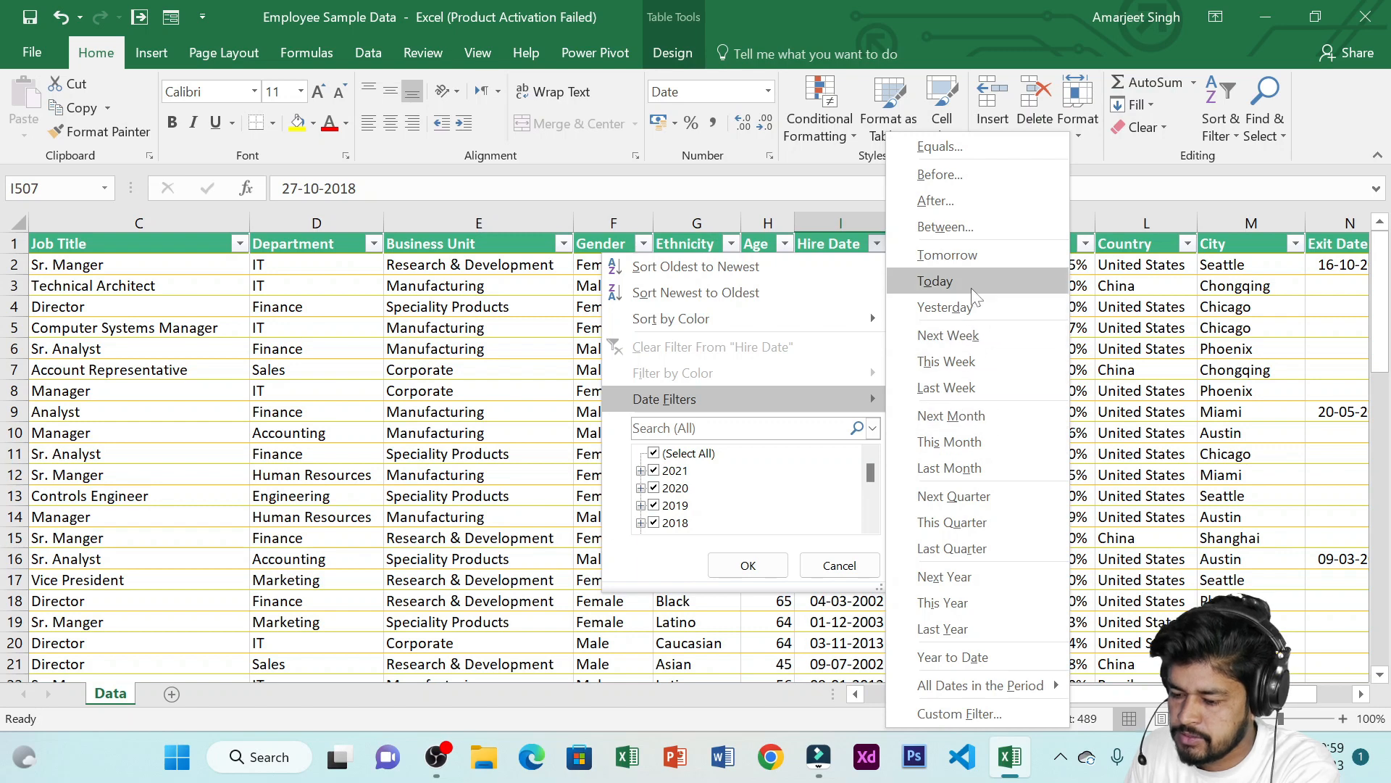
Filter hire dates to today, then open and cancel an Equals custom date filter
left_click(988, 336)
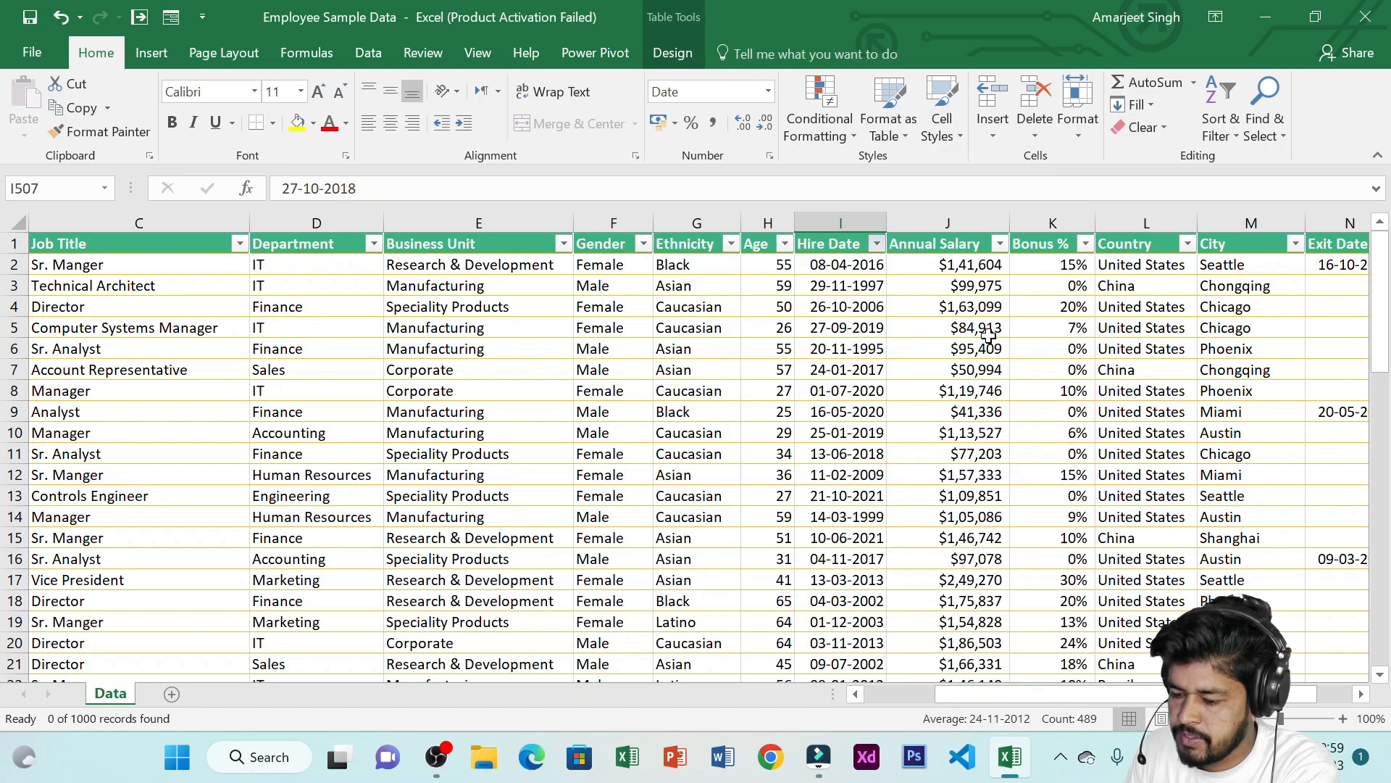
left_click(885, 244)
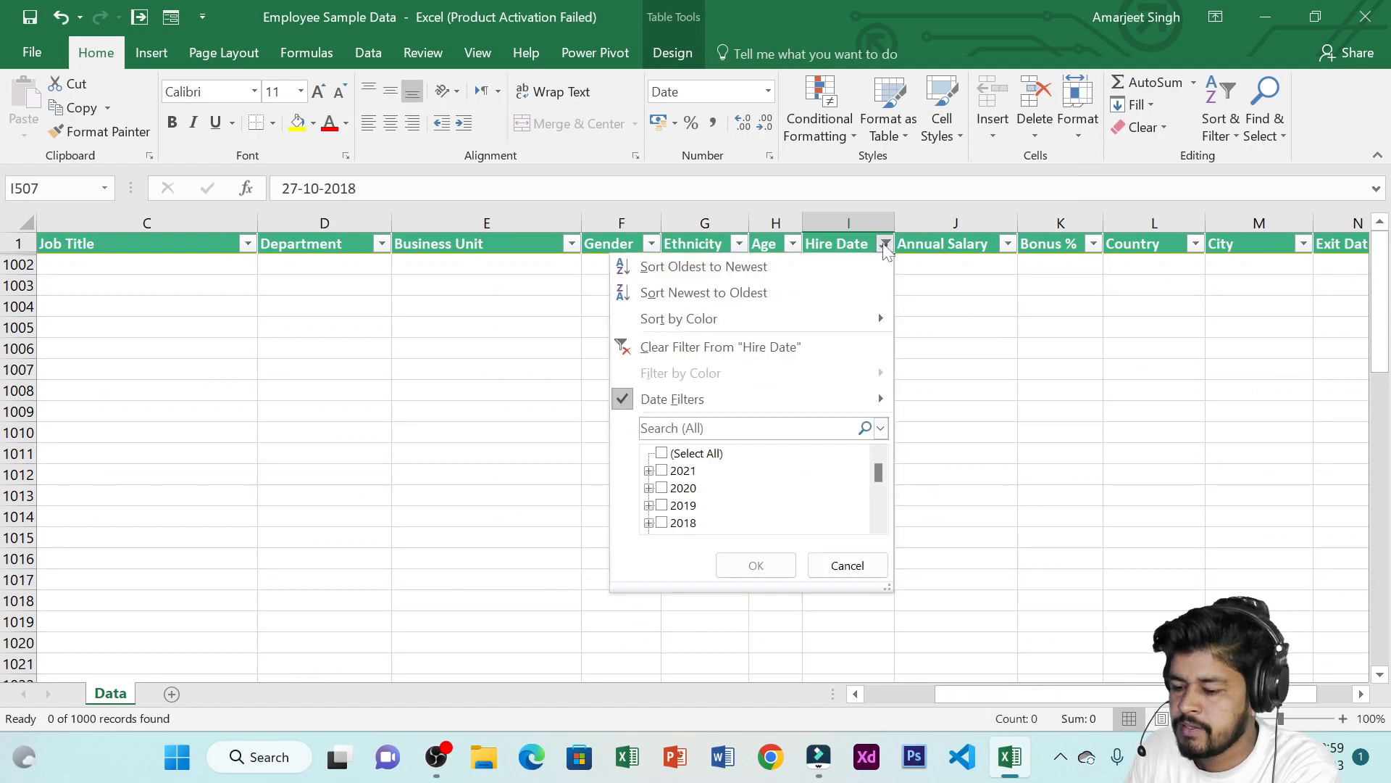
mouse_move(833, 402)
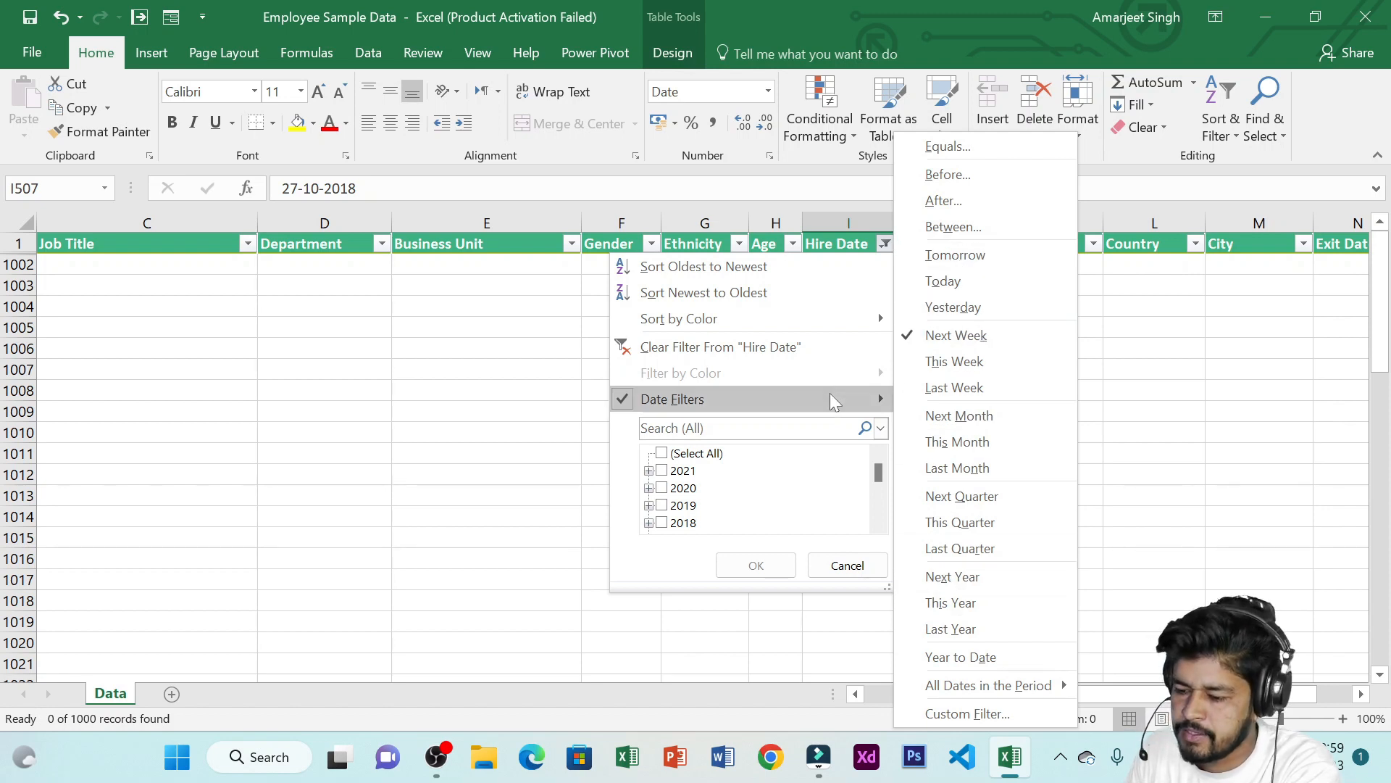
left_click(977, 146)
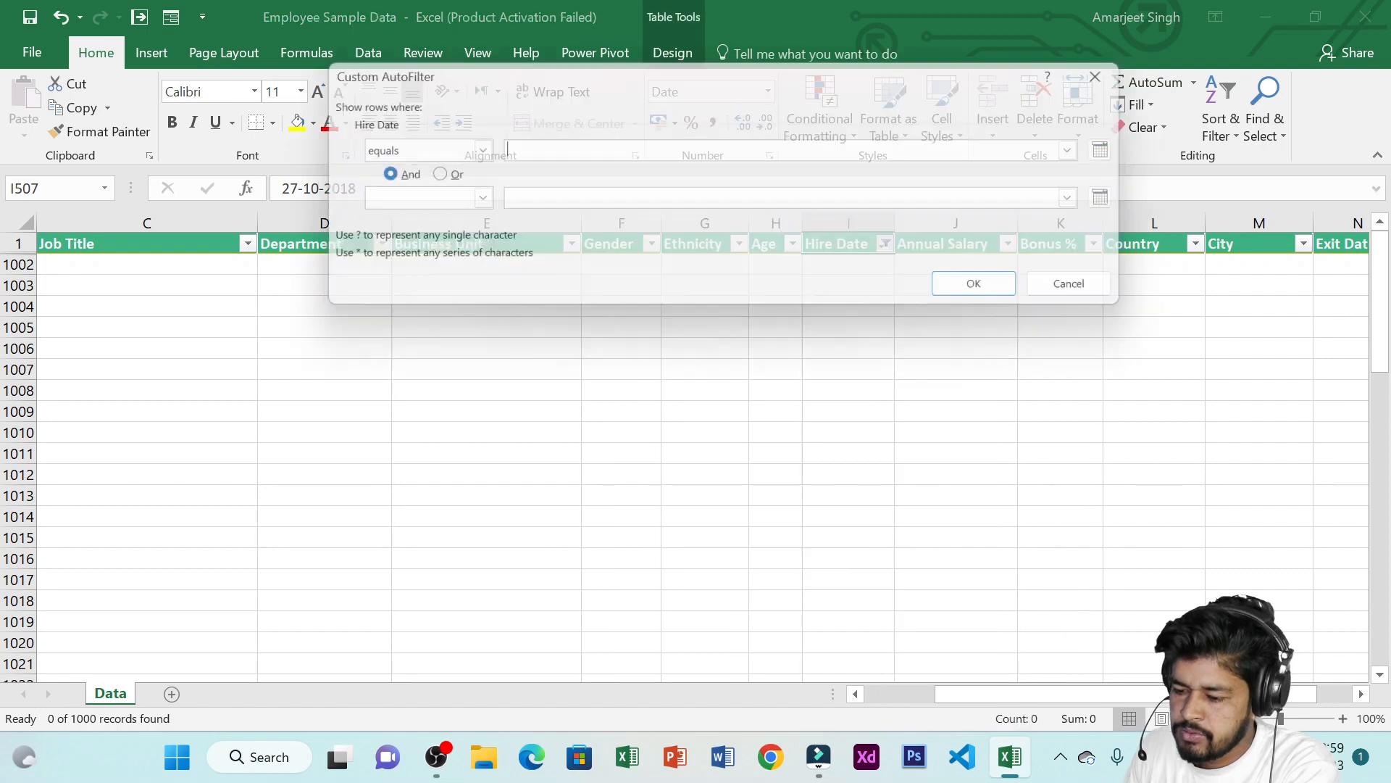
left_click_drag(676, 74, 736, 248)
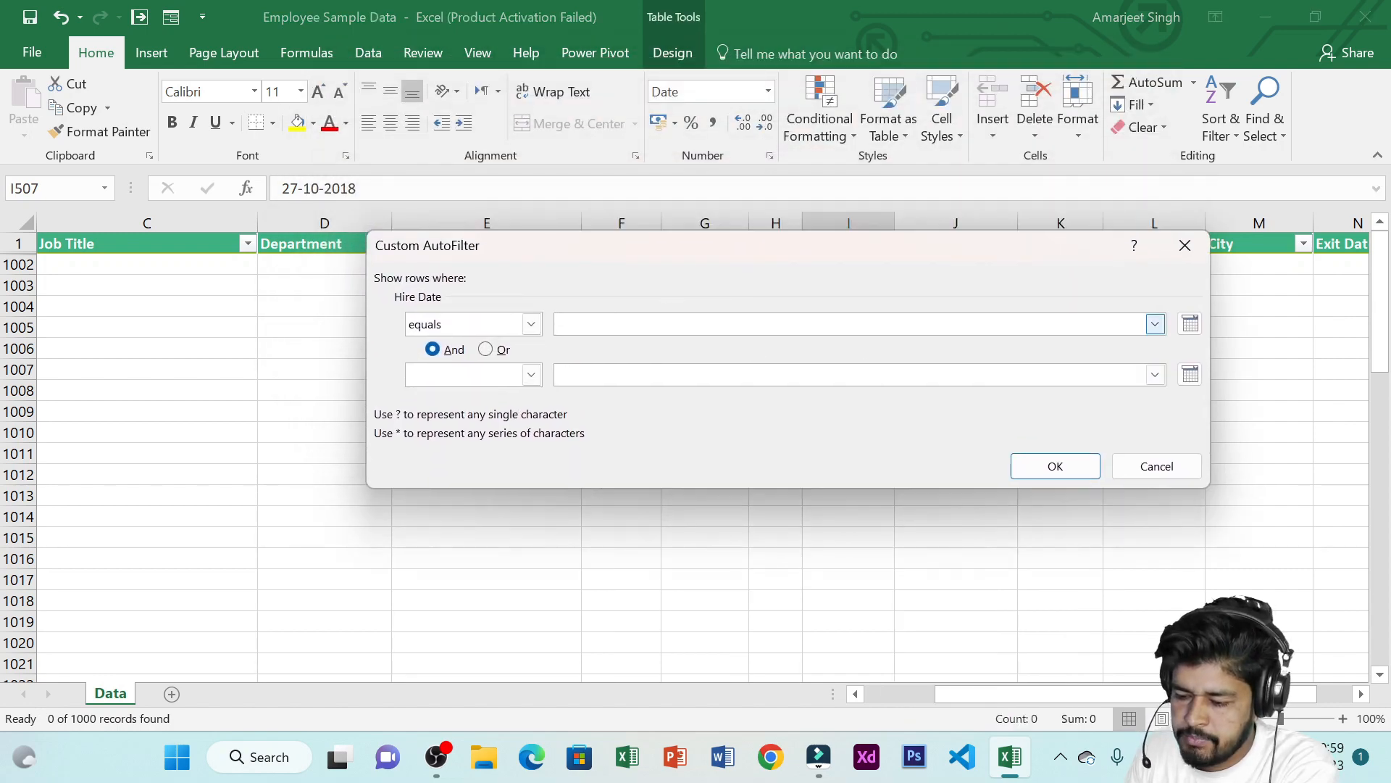
left_click(1145, 469)
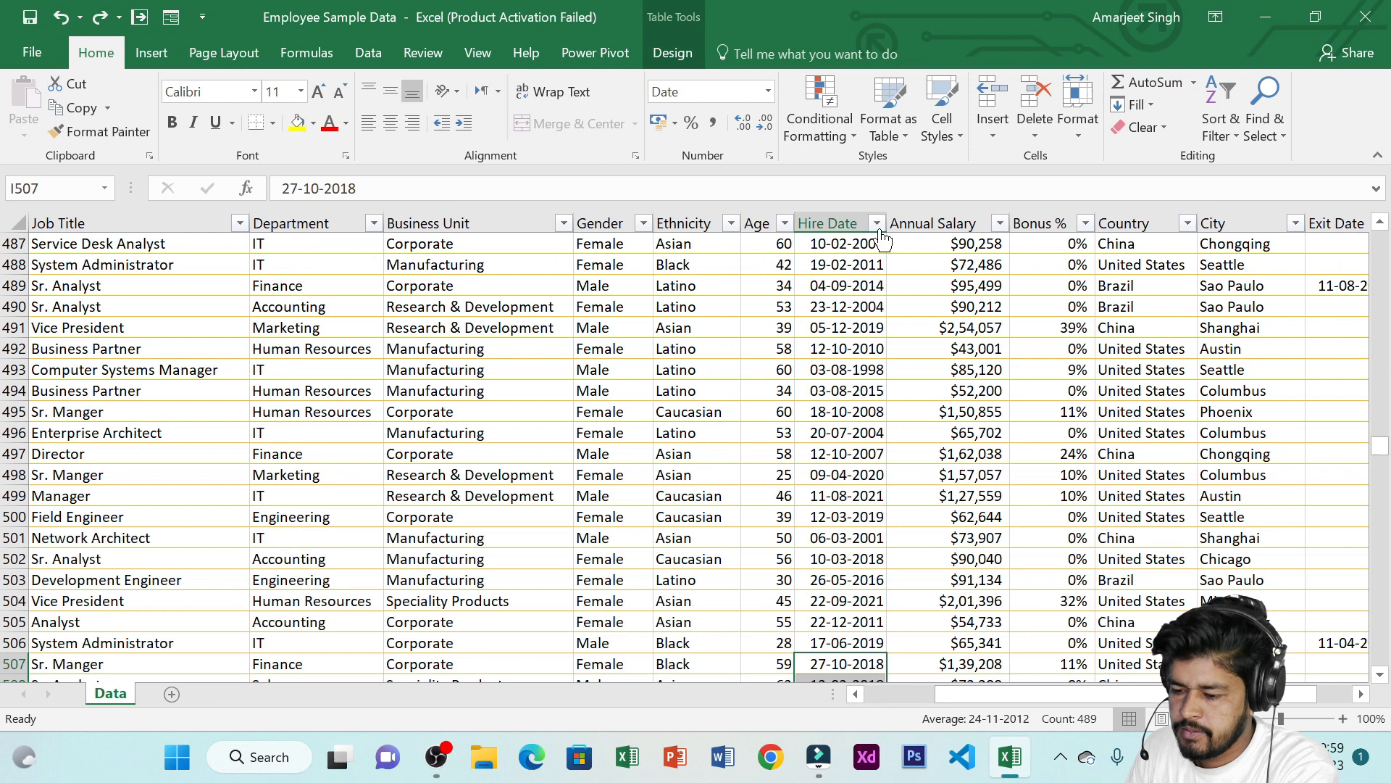
Filter the Hire Date column to show only employees hired before 20-01-2012
left_click(877, 224)
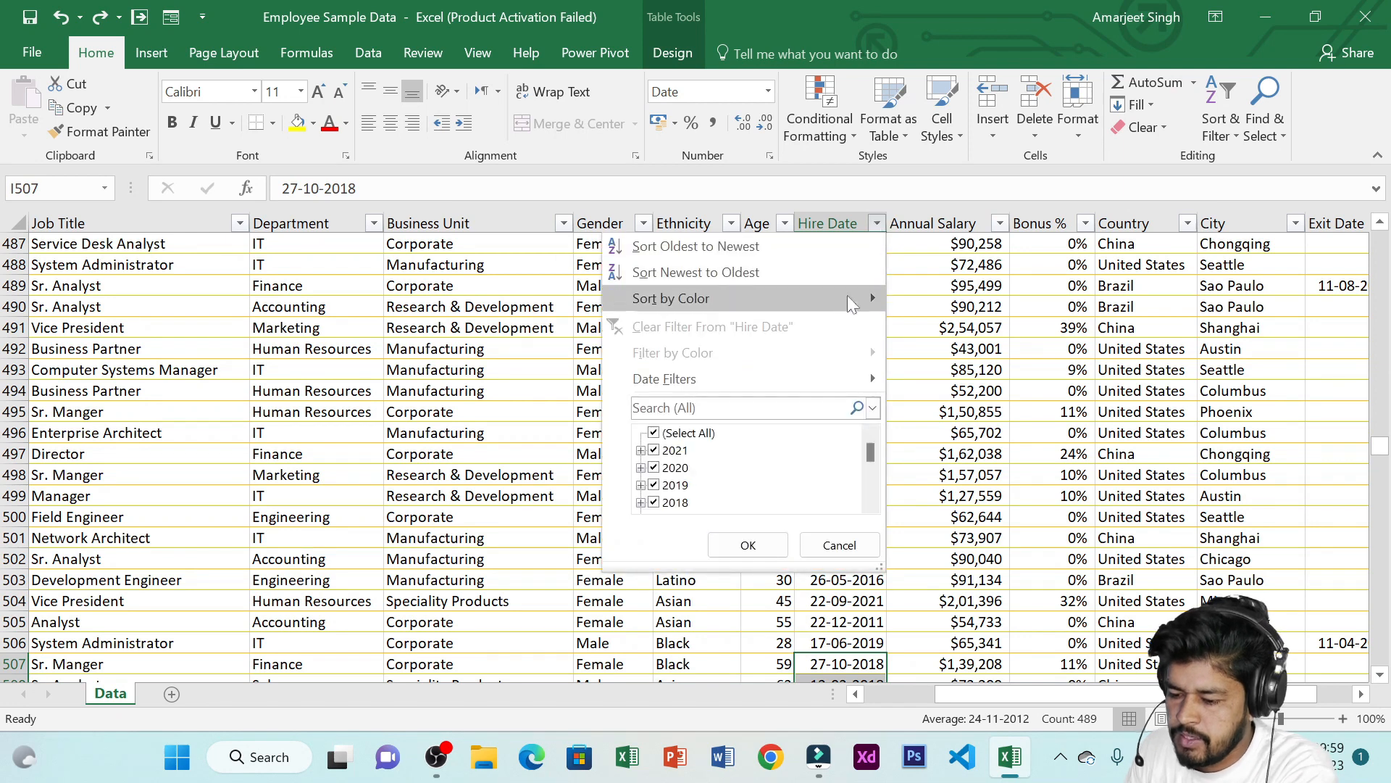
mouse_move(826, 374)
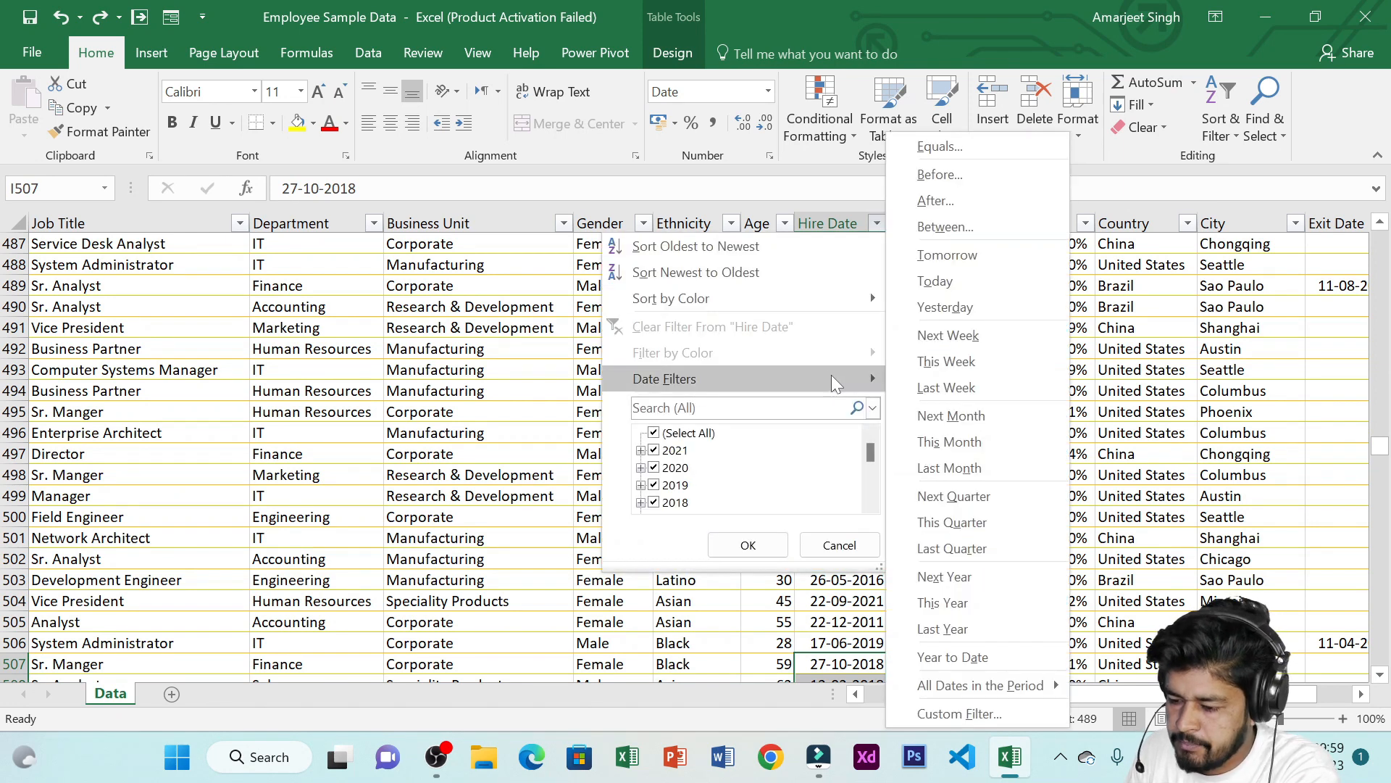
left_click(970, 176)
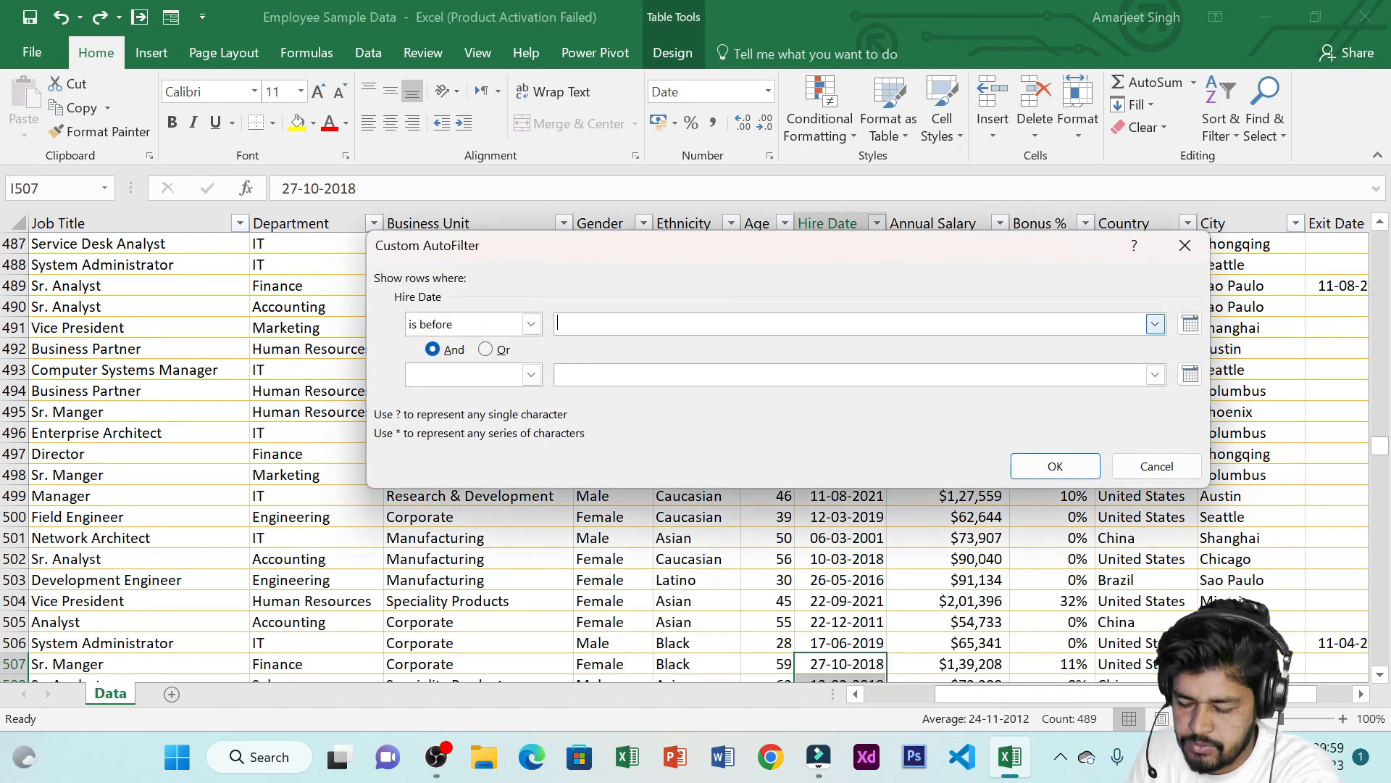
left_click(533, 329)
left_click(533, 330)
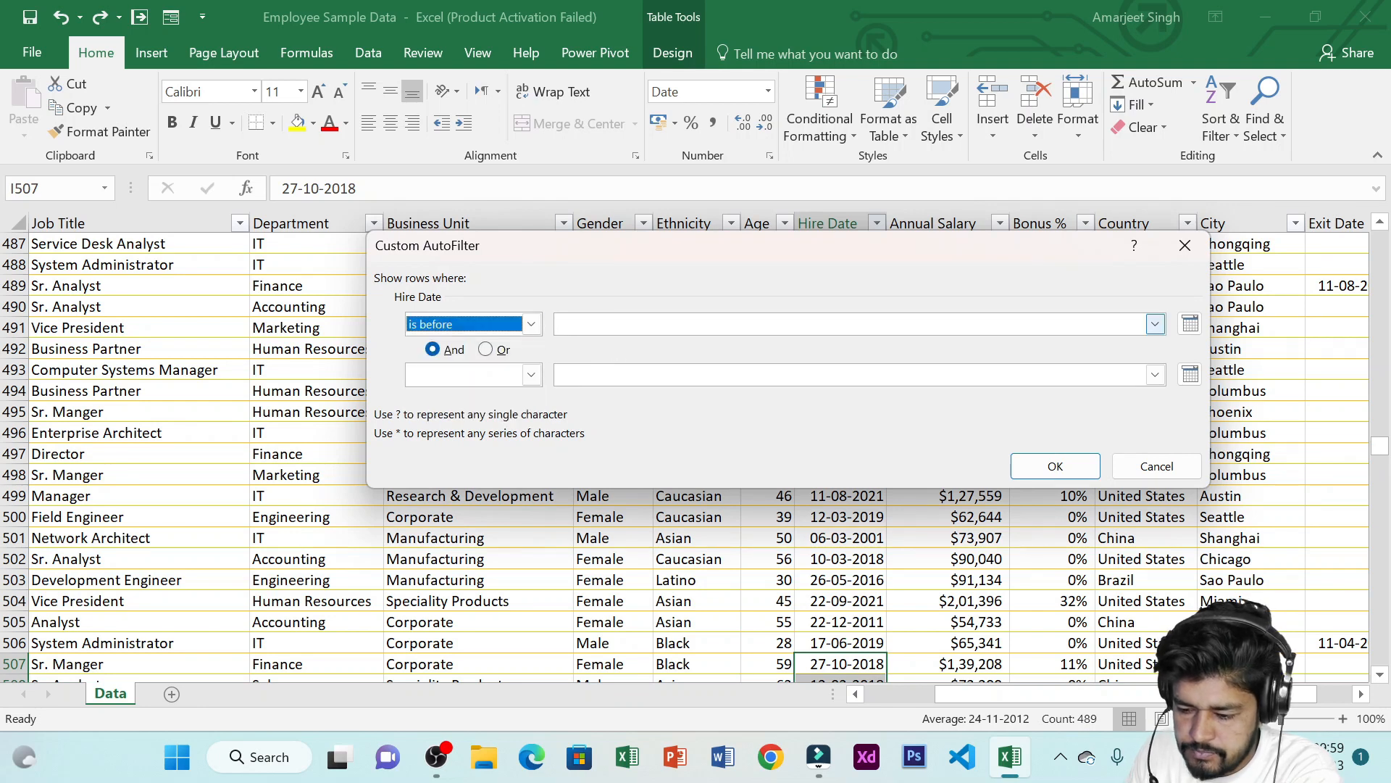
left_click(623, 325)
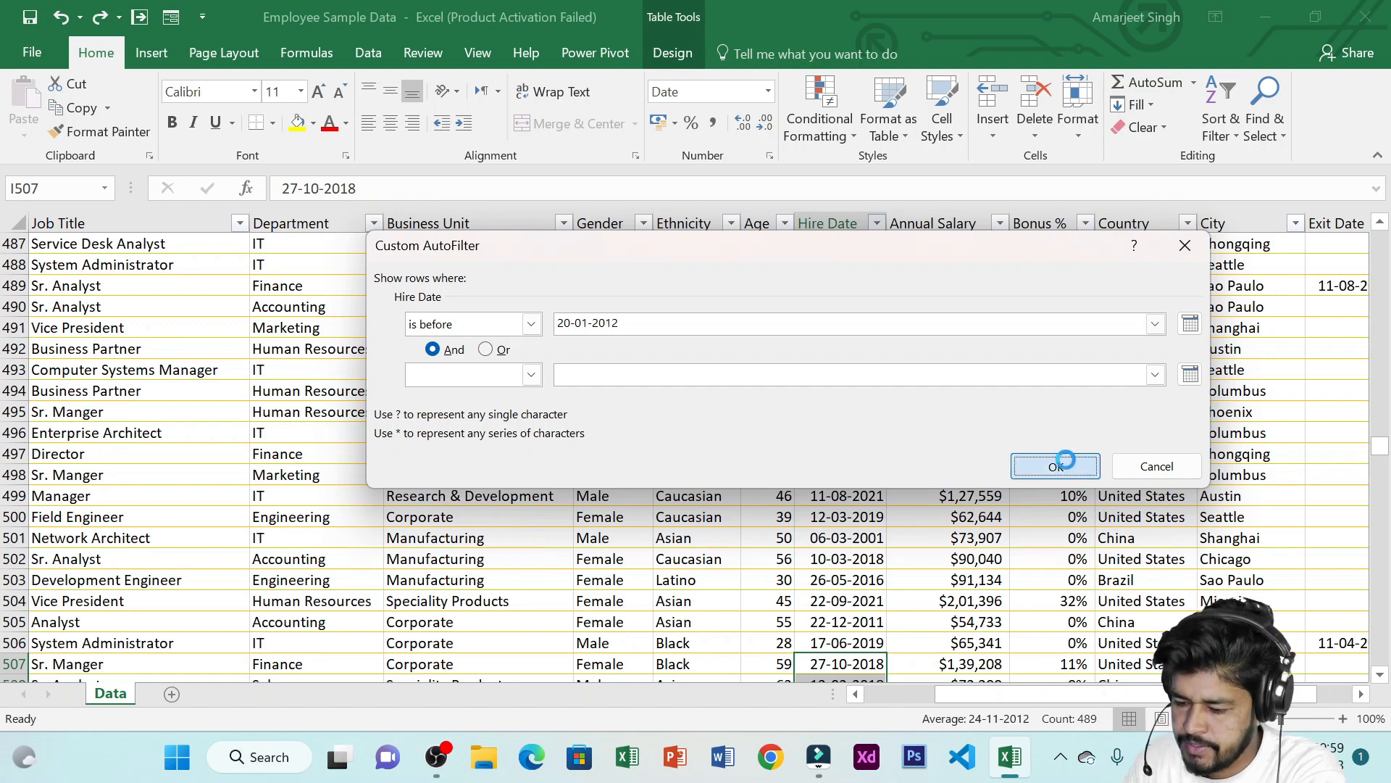
left_click(1055, 465)
Select the filtered hire dates to inspect them
left_click_drag(862, 244, 855, 500)
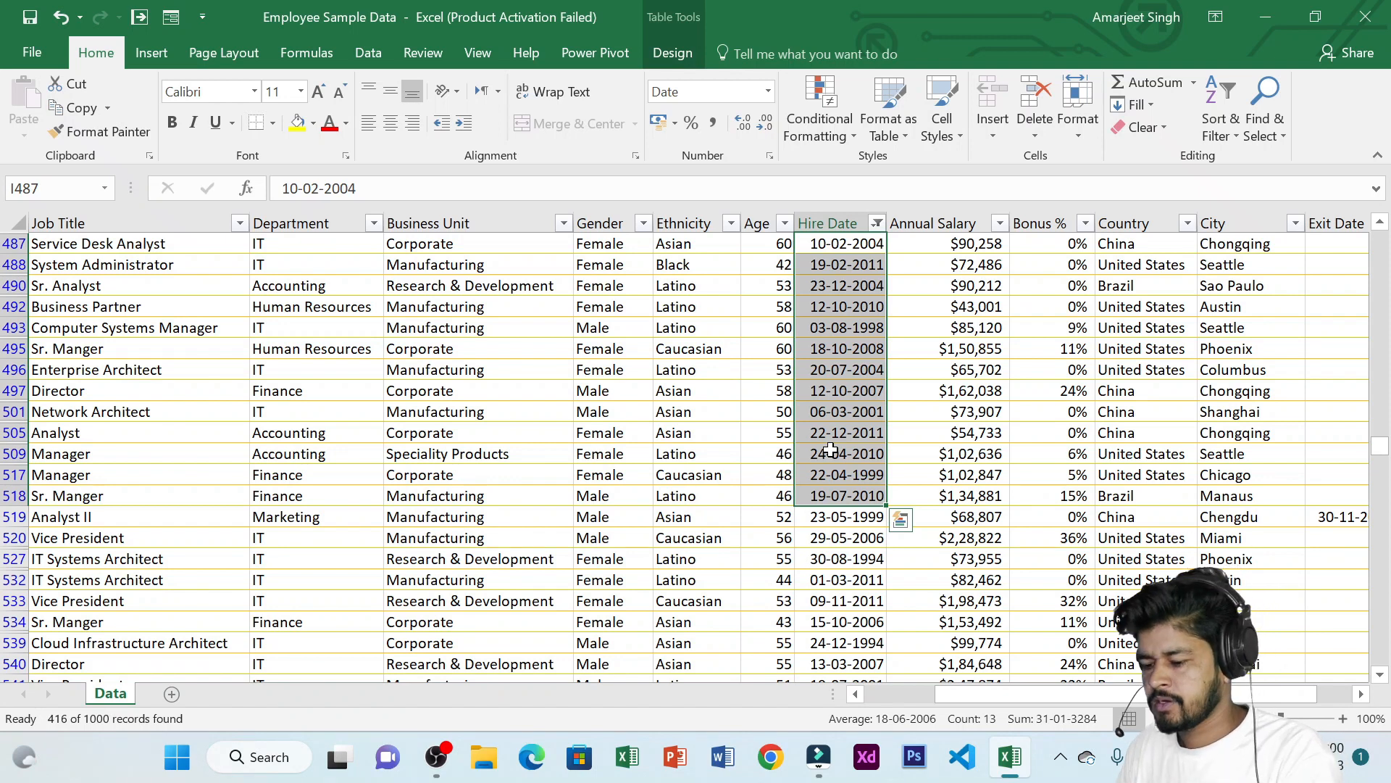
left_click_drag(866, 346, 942, 474)
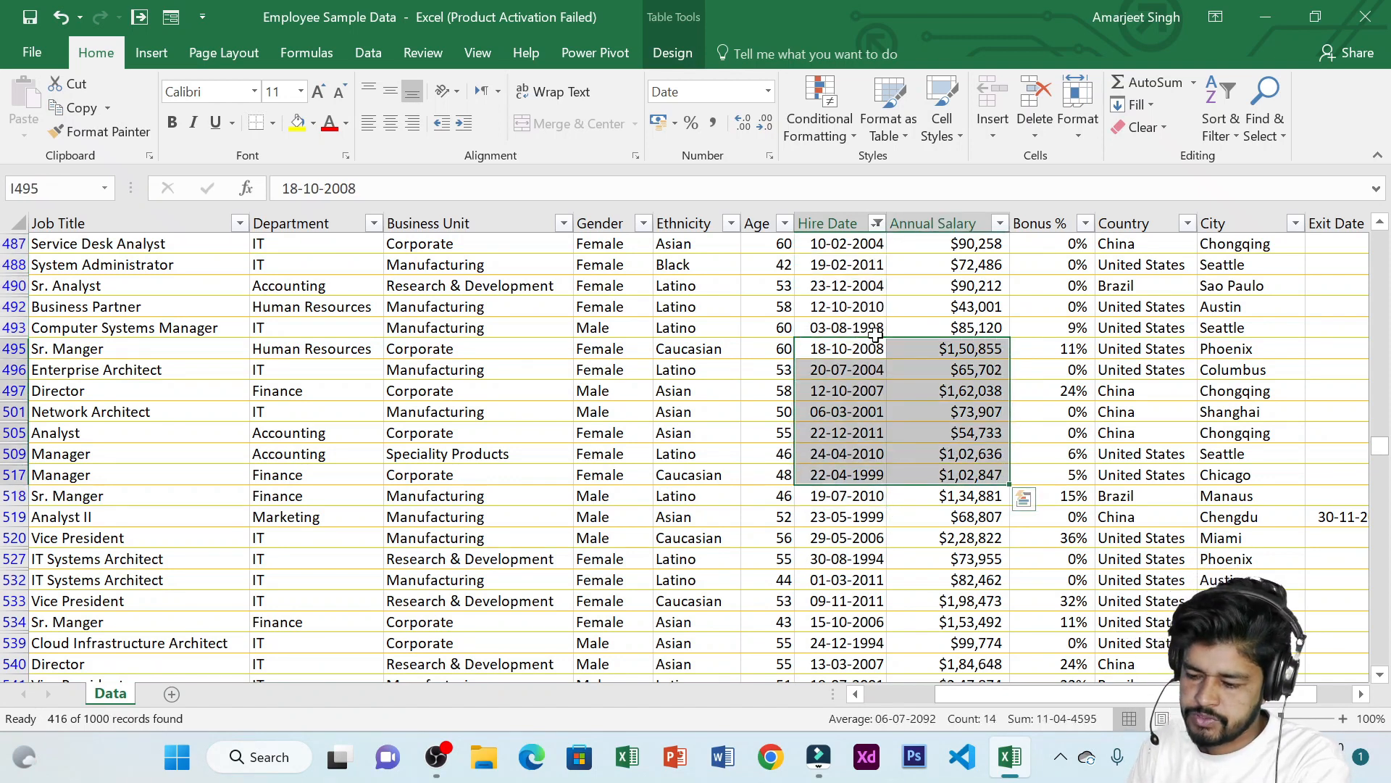
left_click_drag(875, 335, 898, 457)
Change the Hire Date filter to show only employees hired after 20-01-2018
left_click(877, 224)
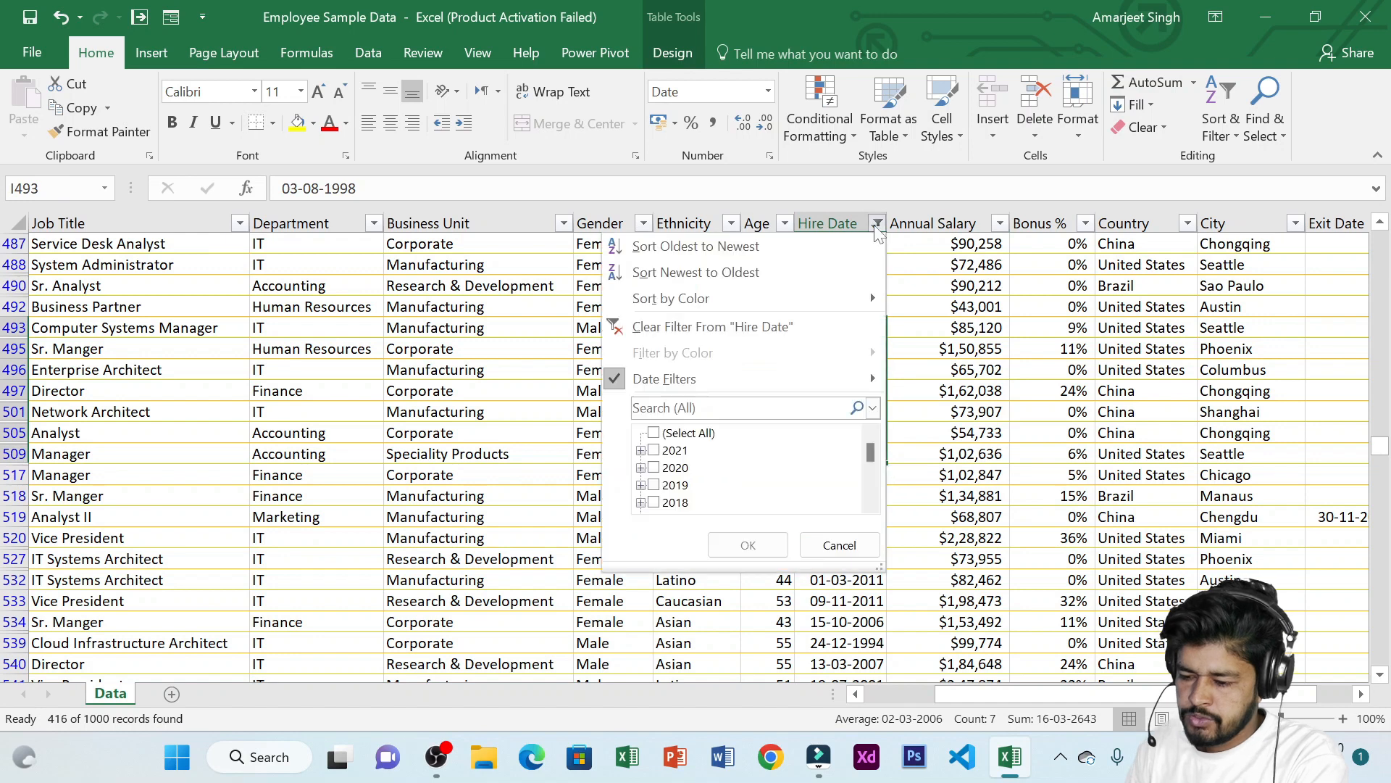
mouse_move(818, 378)
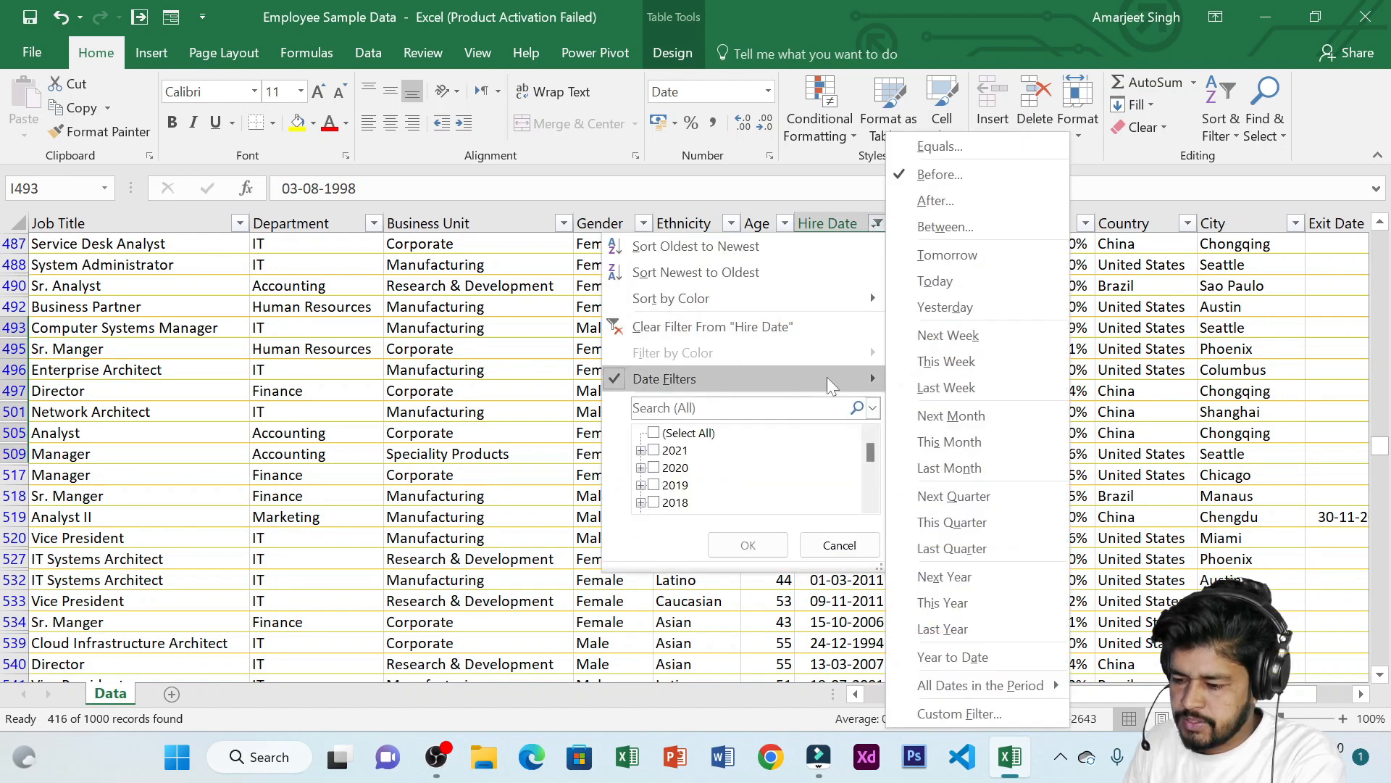
left_click(941, 198)
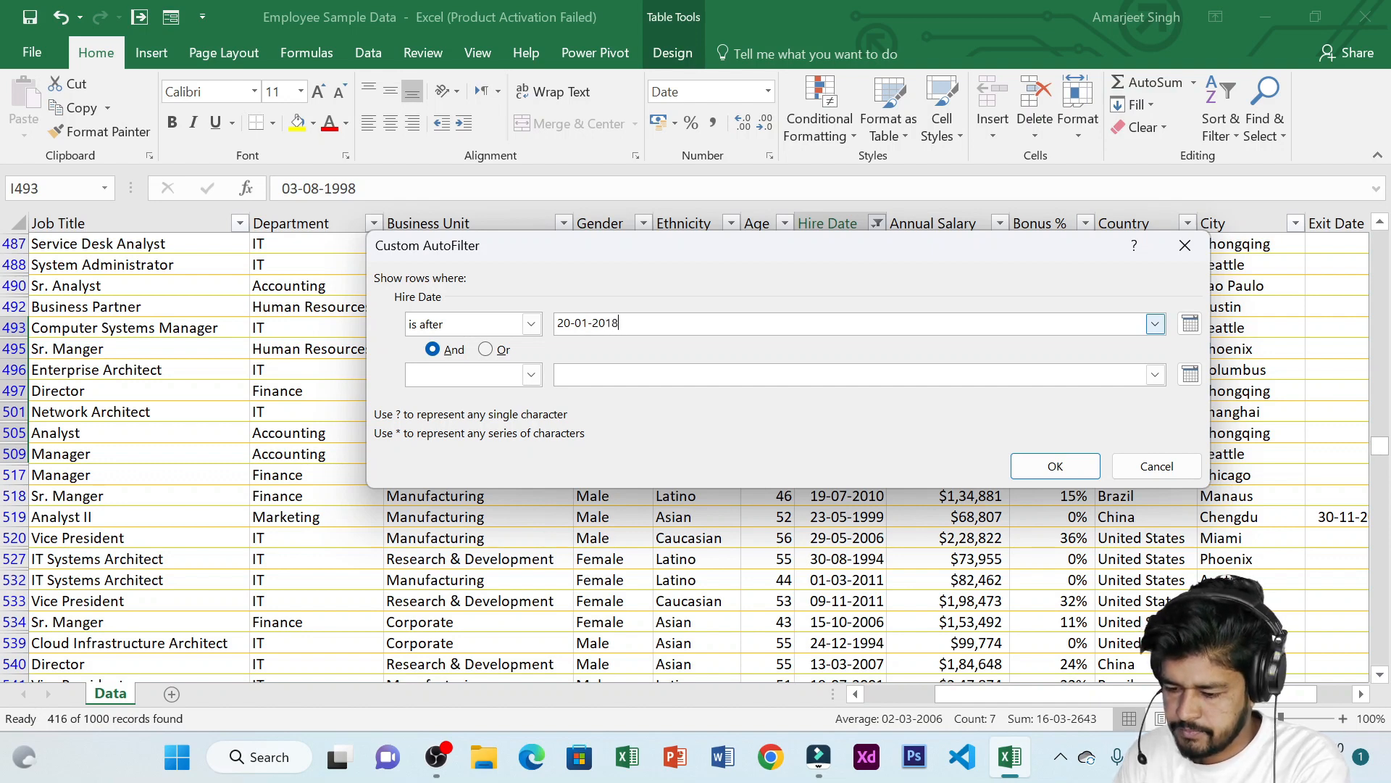
left_click(1055, 466)
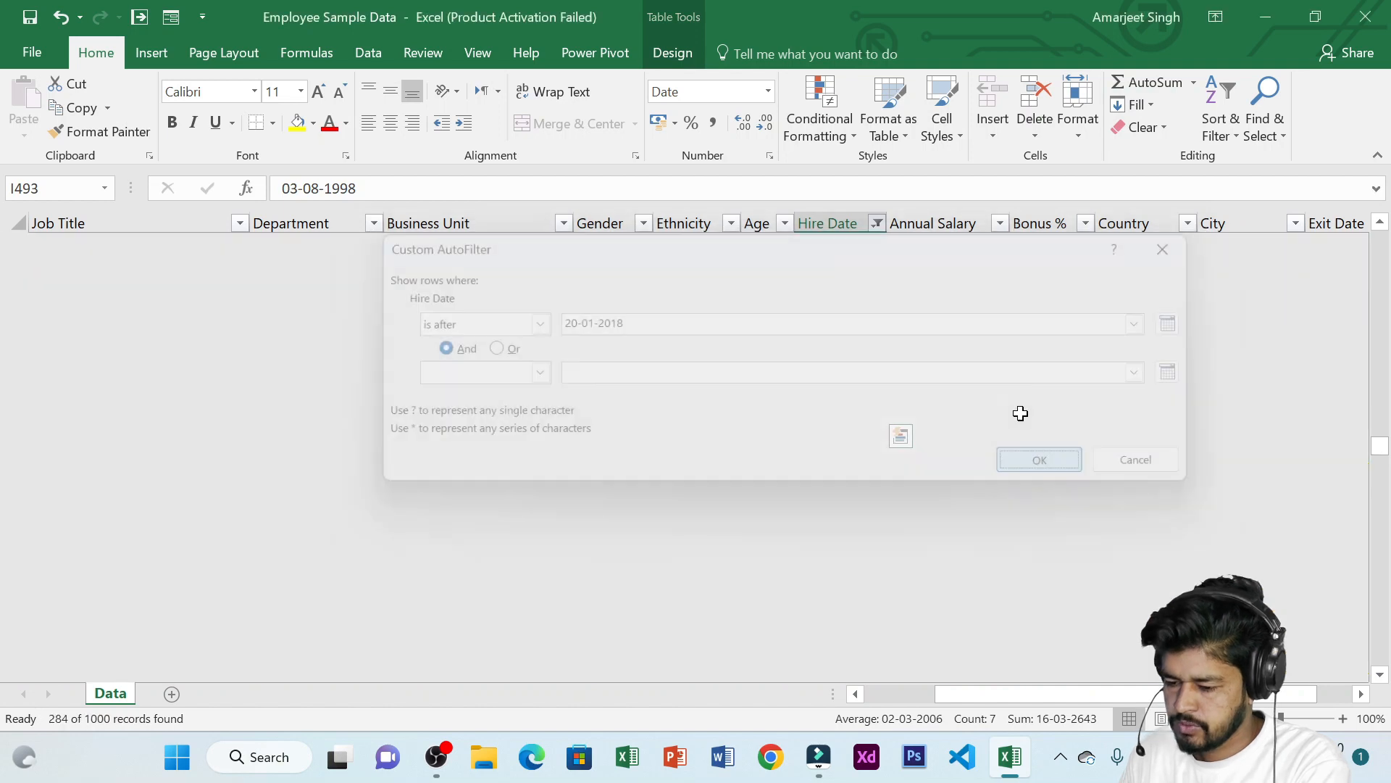
Review the filtered Hire Date values and the column's filter menu
left_click_drag(826, 244, 833, 454)
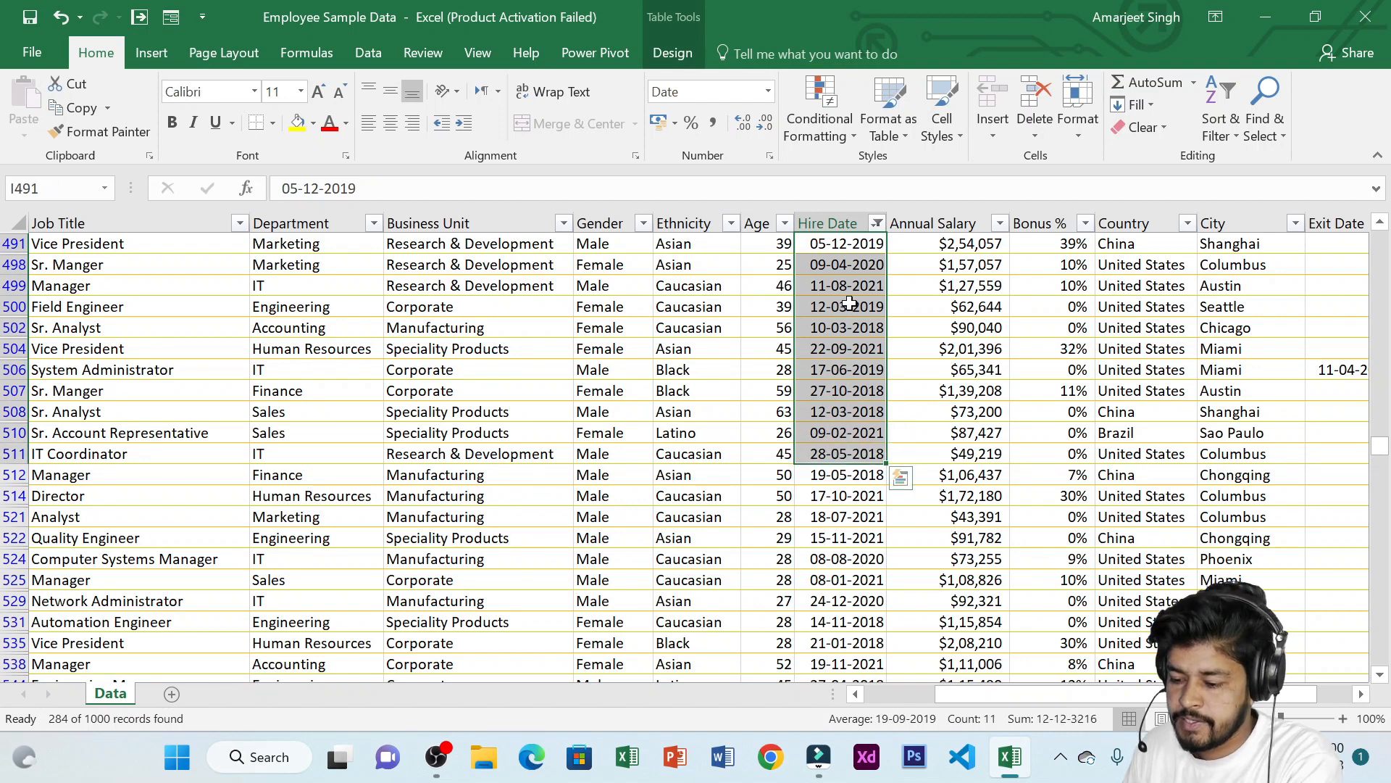
left_click(850, 304)
left_click(878, 225)
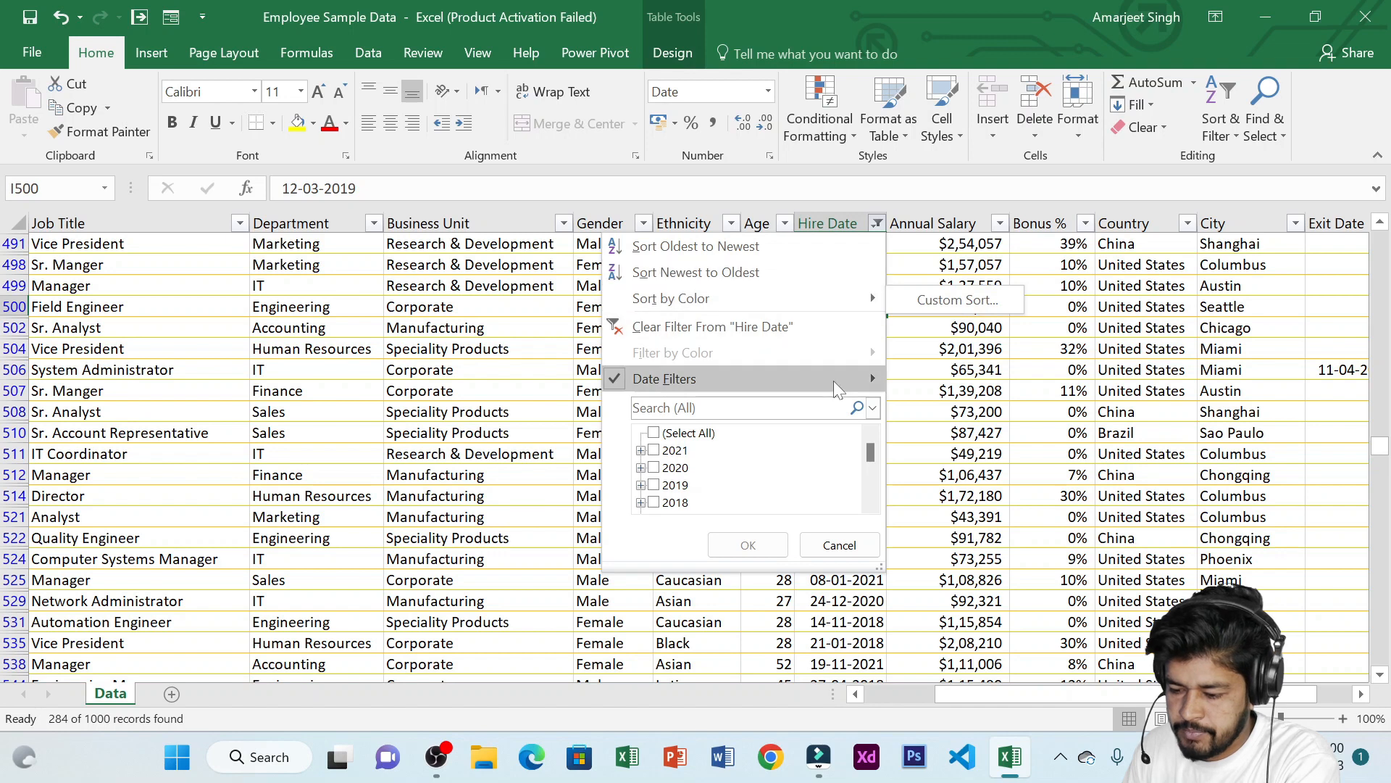
mouse_move(833, 381)
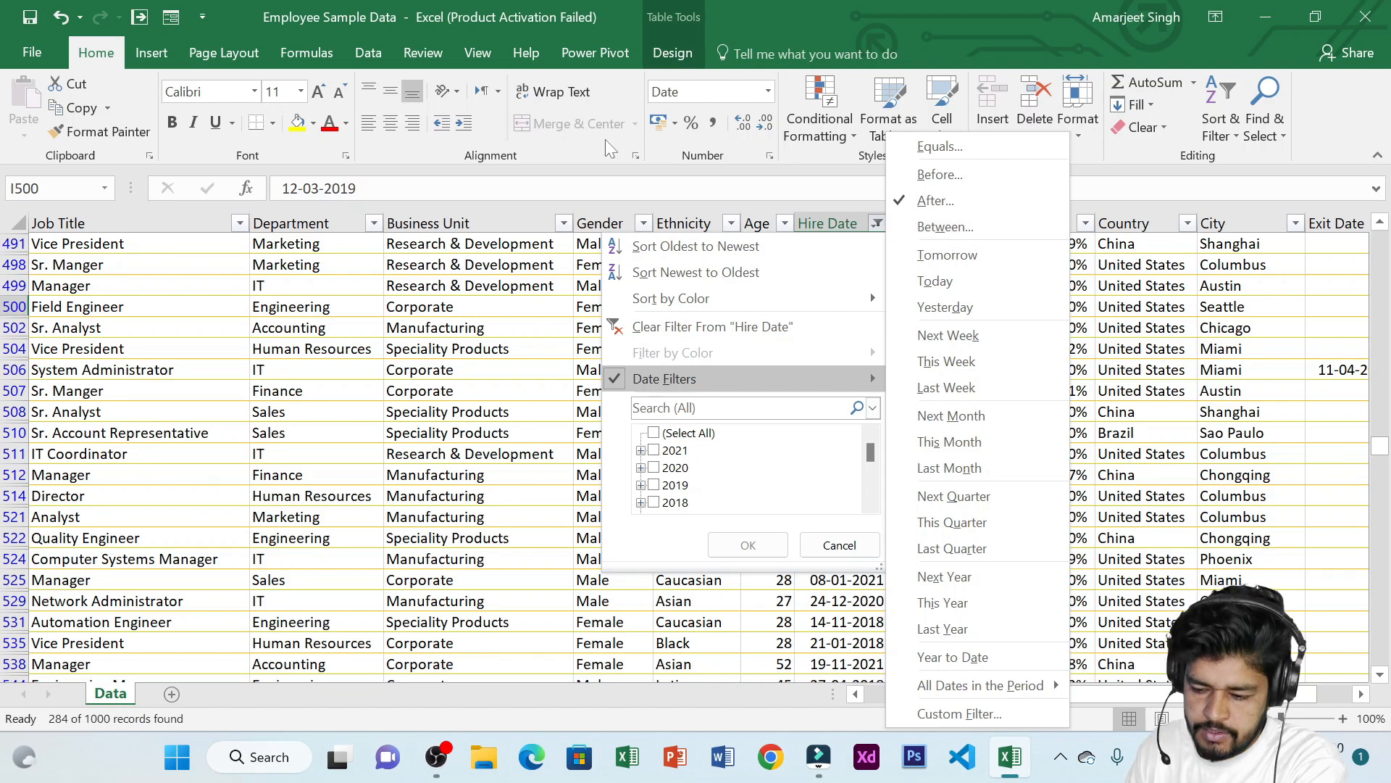
left_click(877, 224)
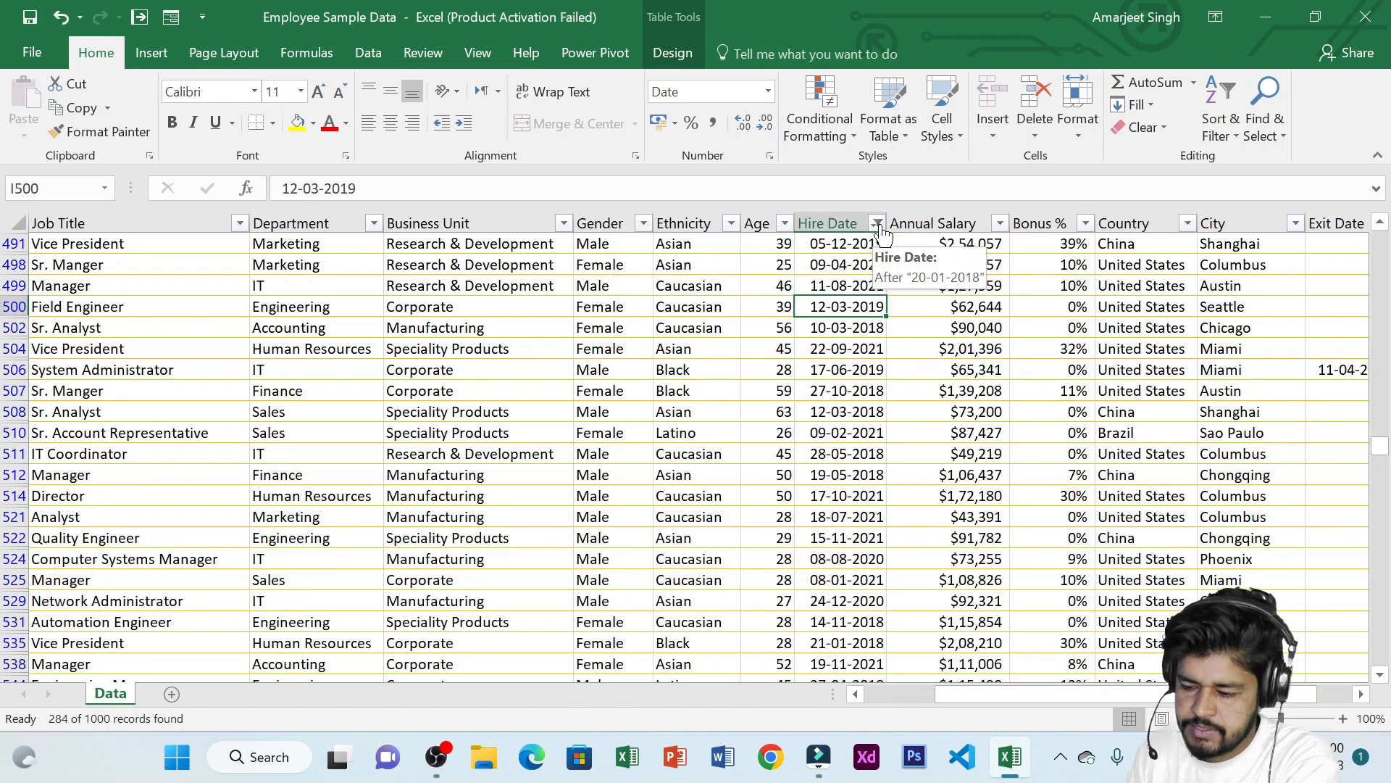
left_click(878, 225)
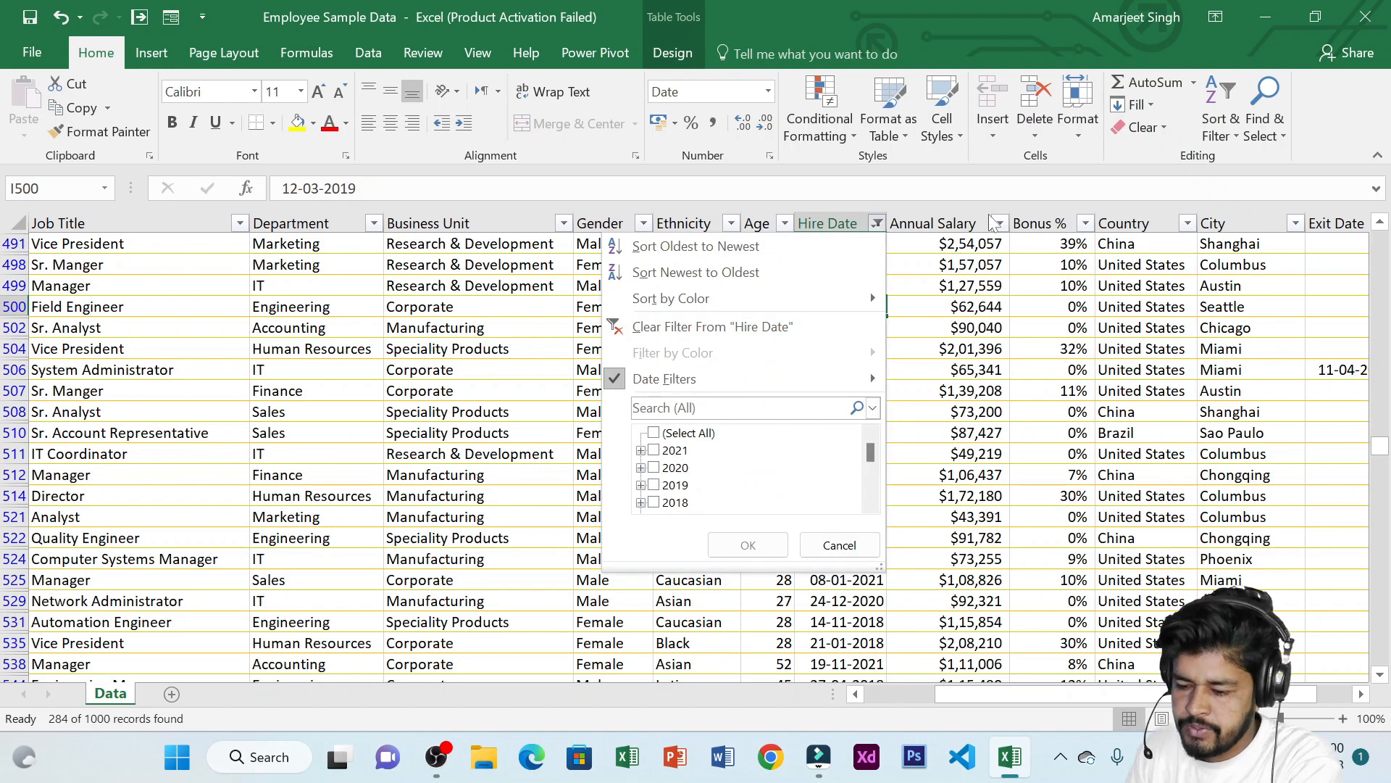
Turn the data range's filter buttons on and then off again
left_click(540, 247)
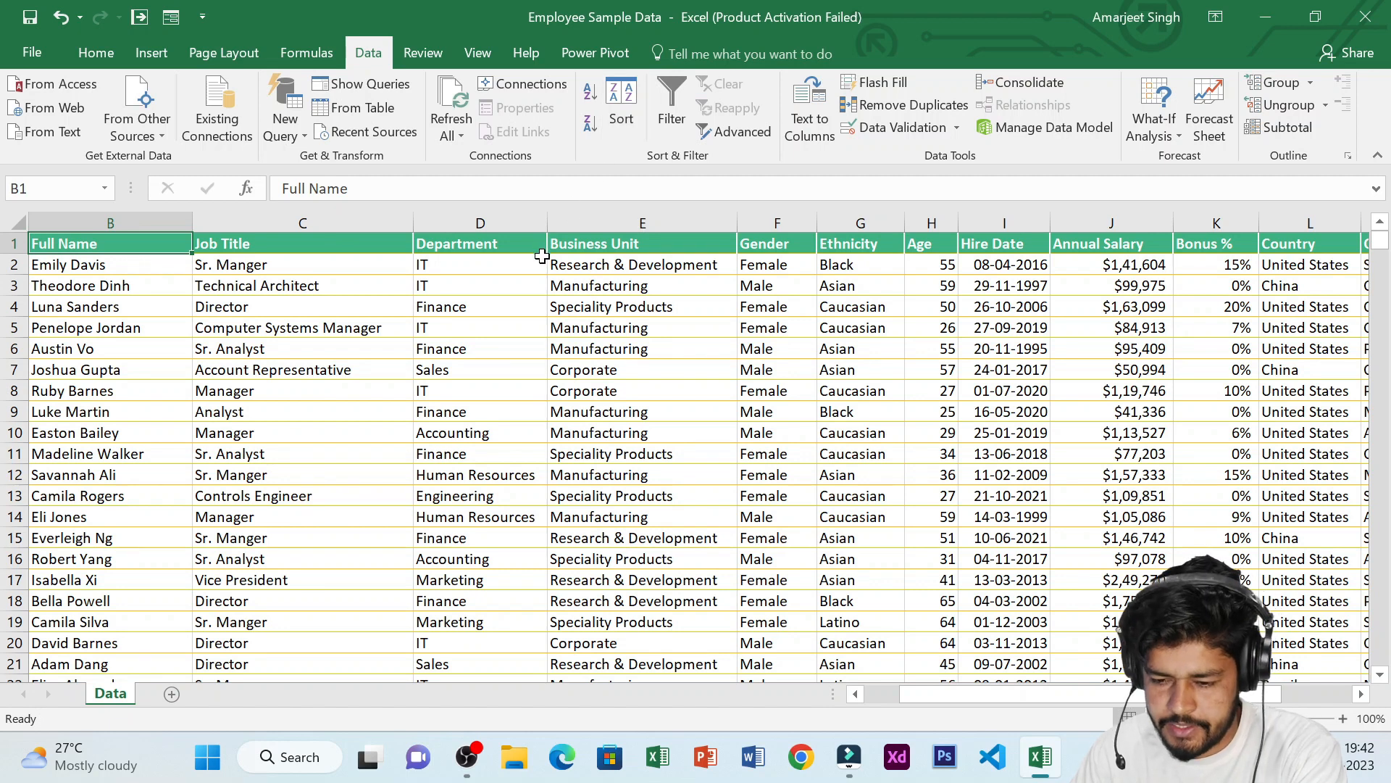
left_click(136, 58)
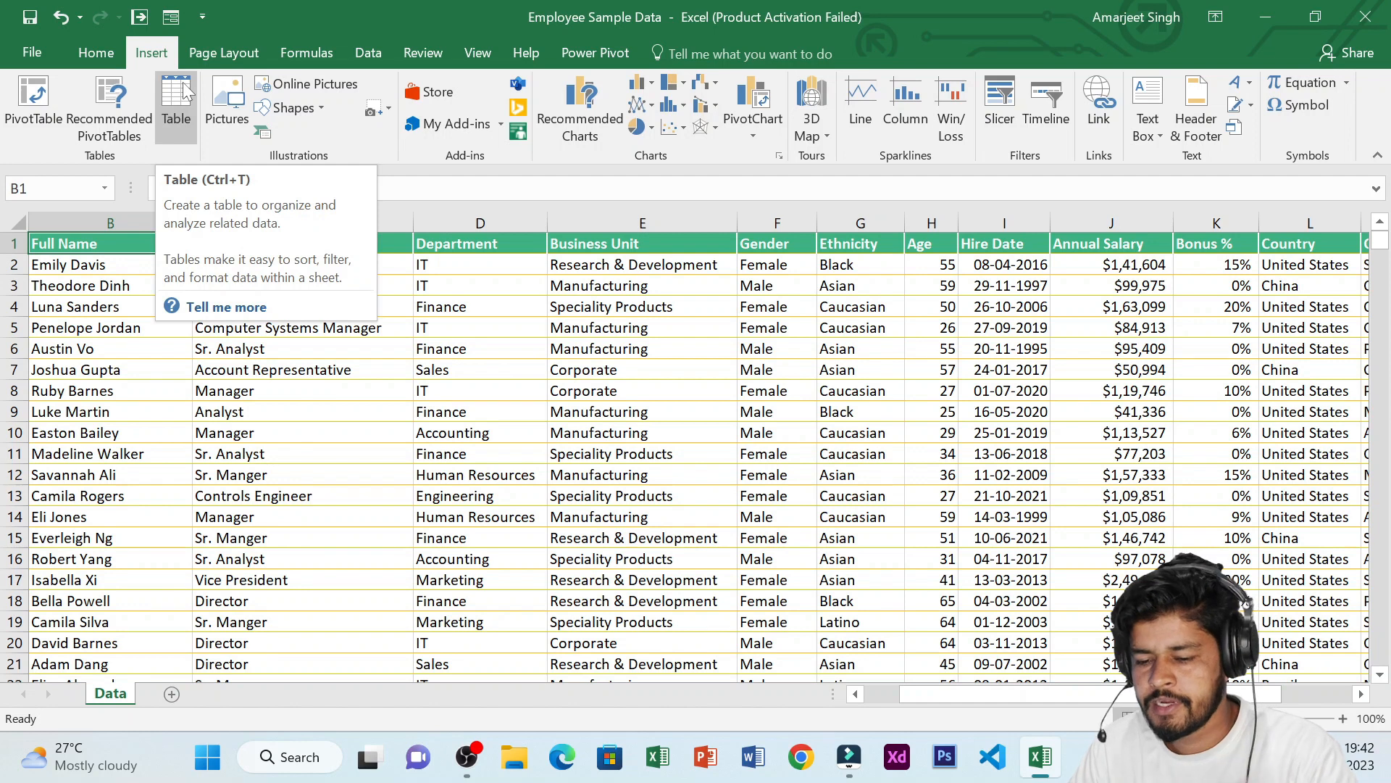
left_click(384, 55)
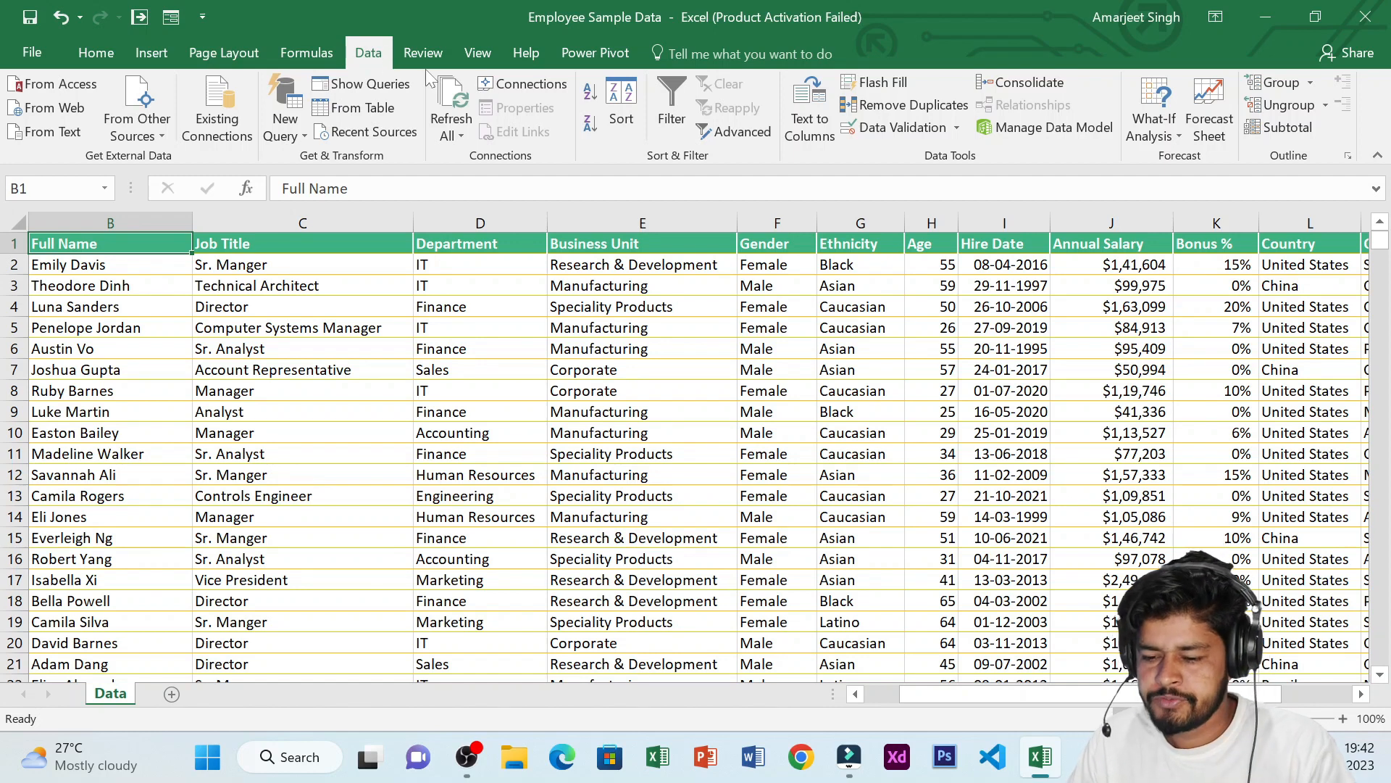
left_click(672, 91)
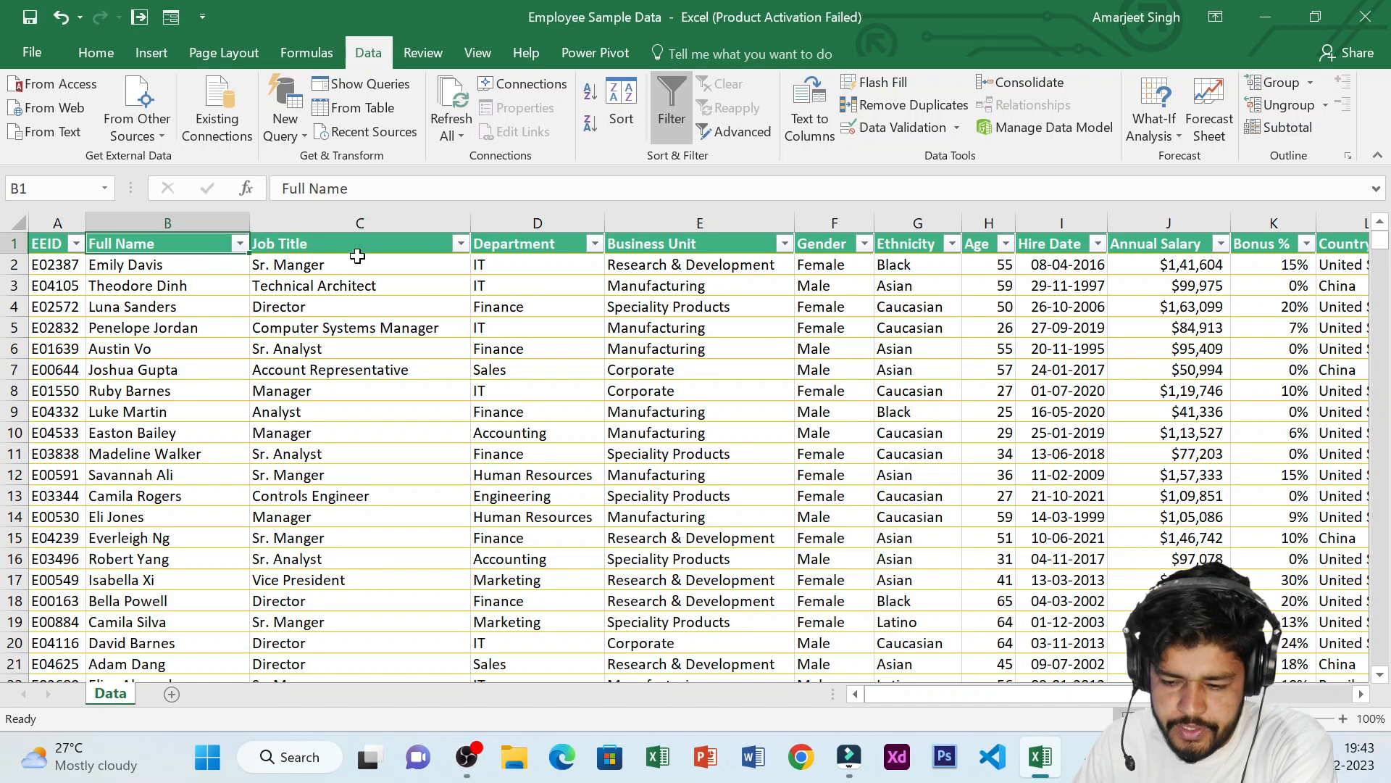
left_click(668, 103)
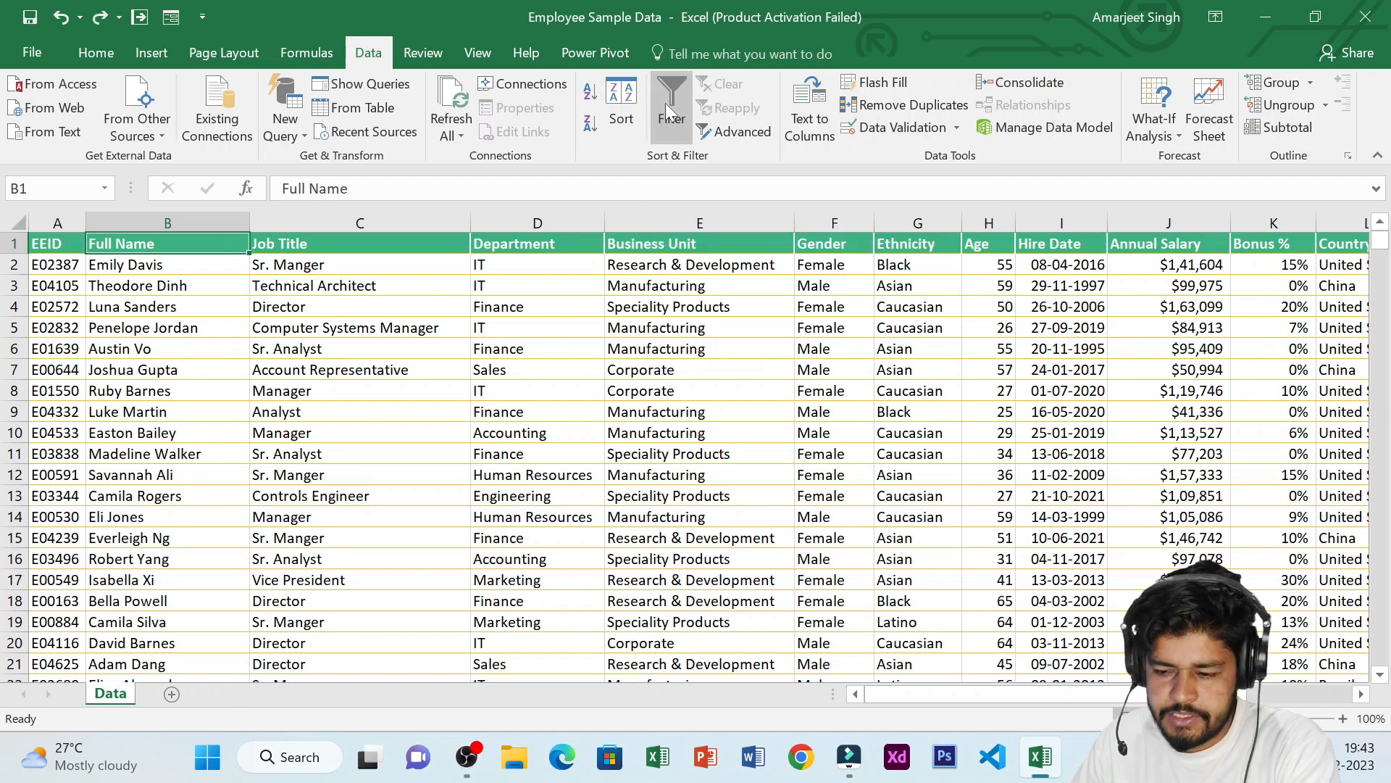
Add a filter button to the Department column alone and open its filter list
left_click(551, 218)
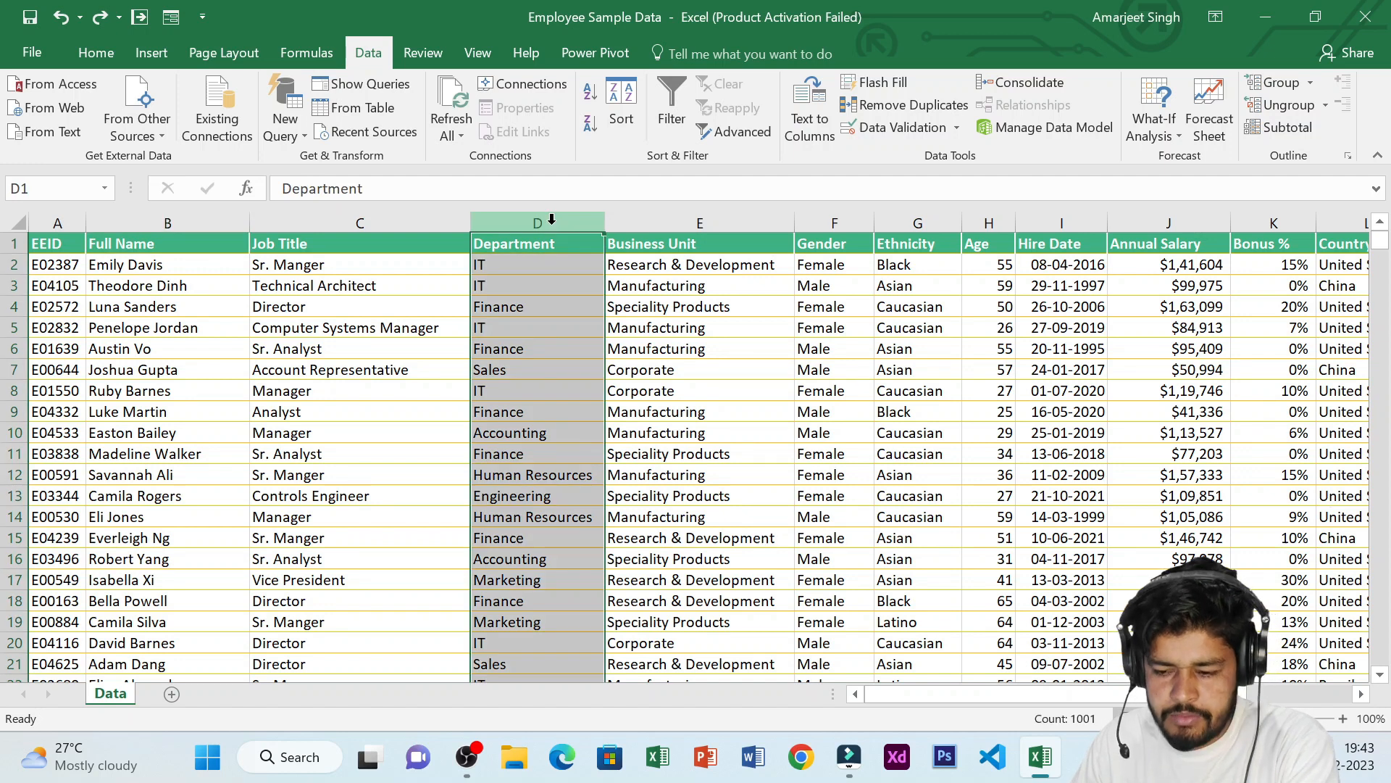
left_click(666, 94)
left_click(594, 247)
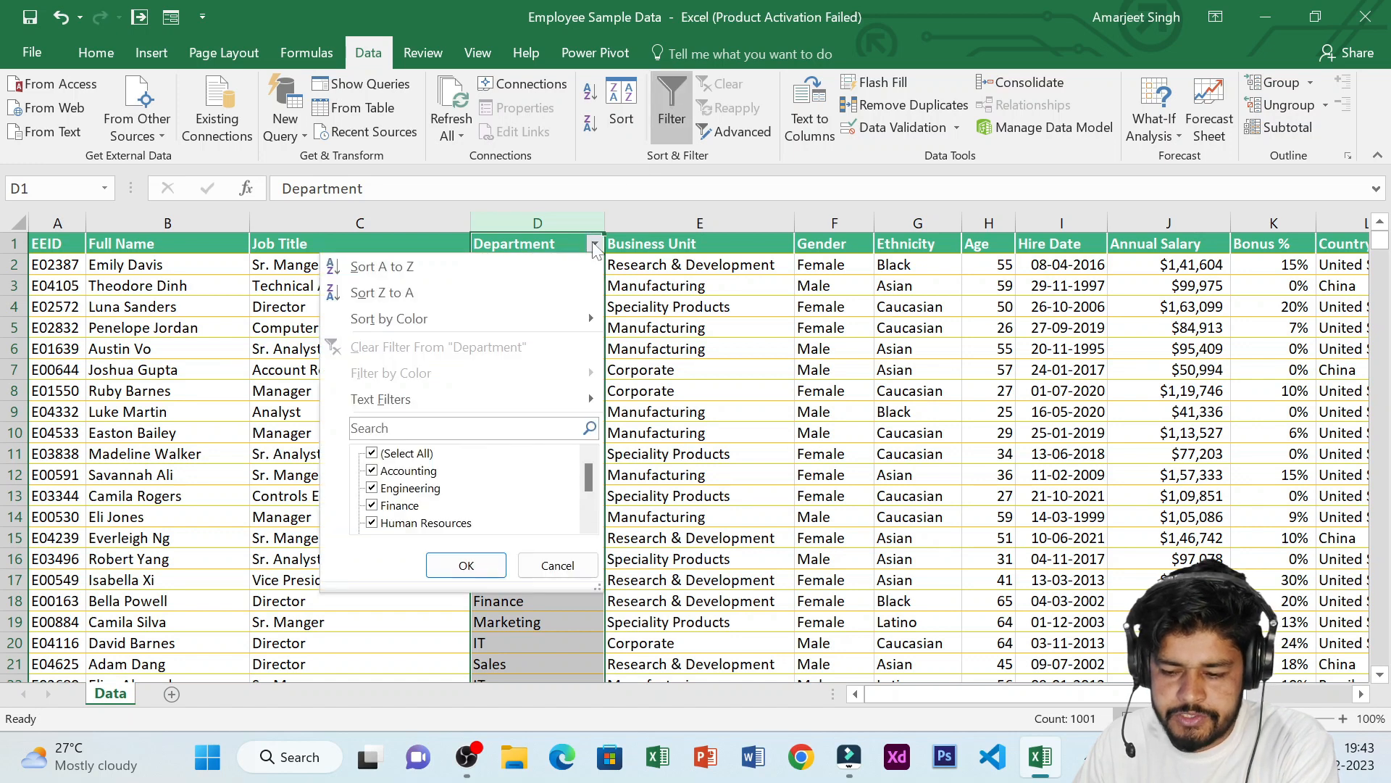
left_click(594, 246)
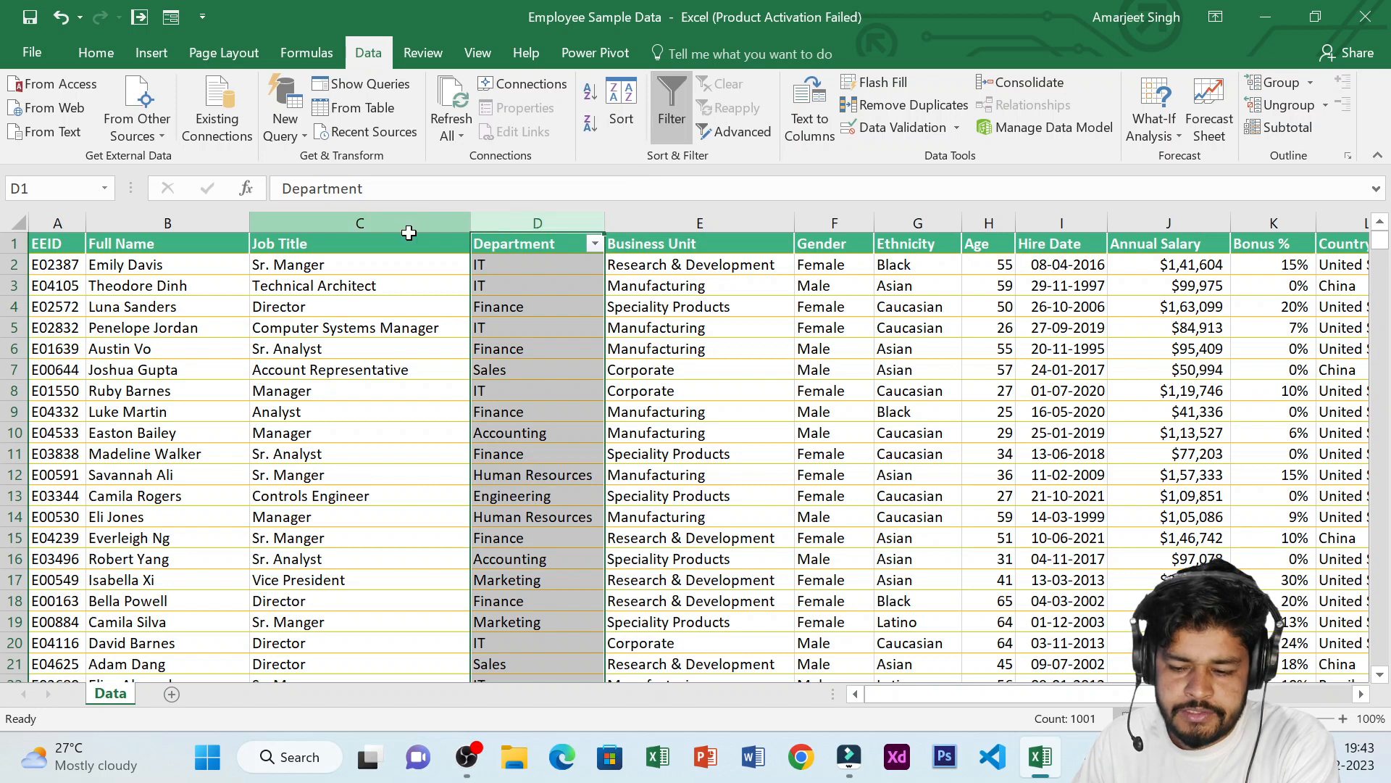
Remove the Department column's filter
left_click(406, 223)
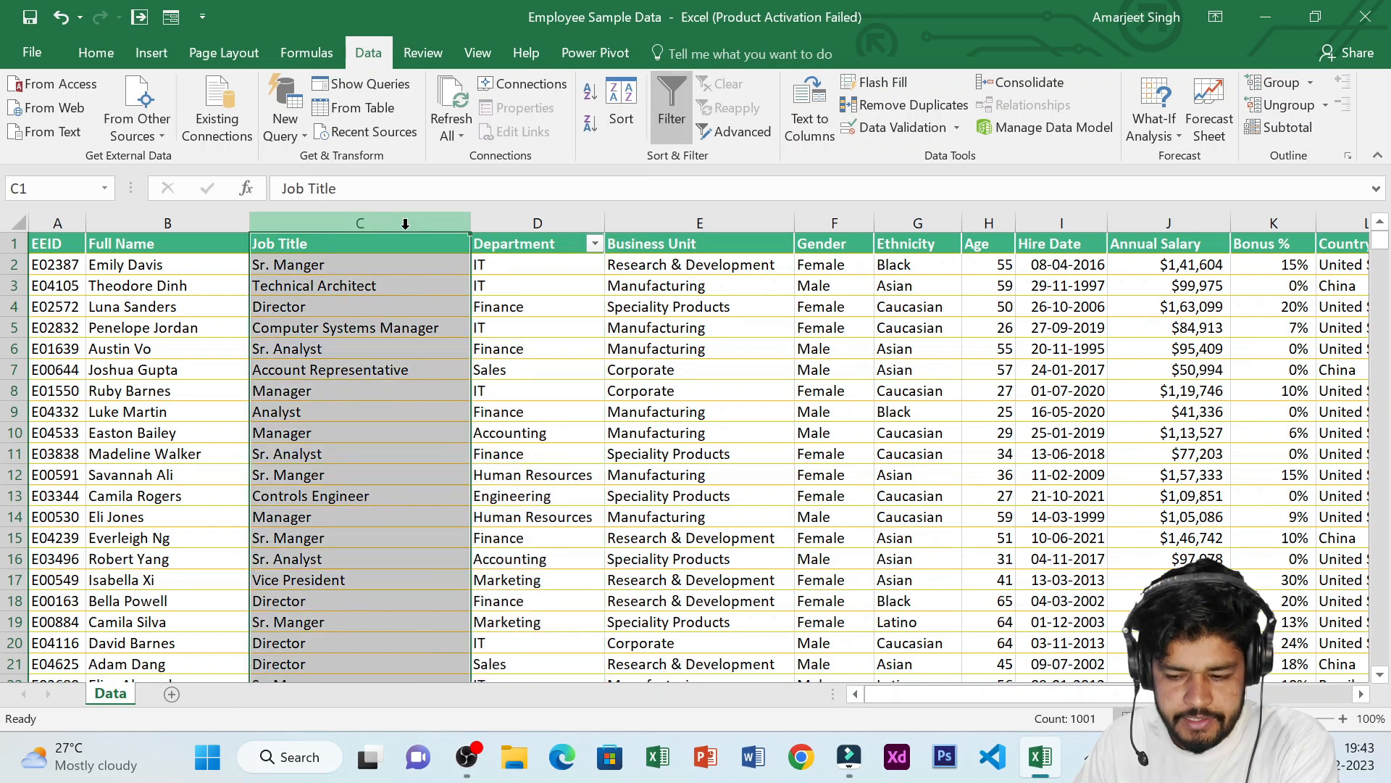
left_click(537, 223)
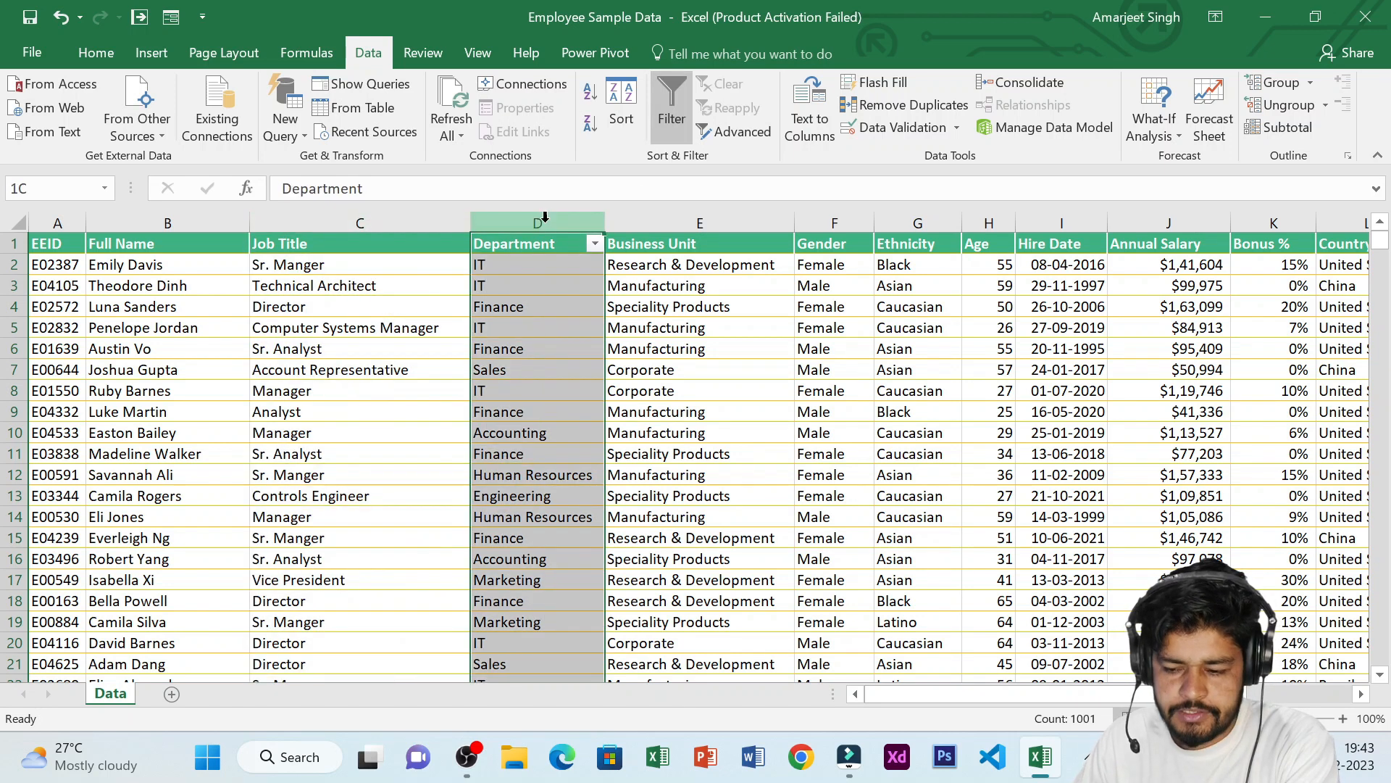
left_click(651, 115)
Add a filter button to the Job Title column only
left_click(389, 216)
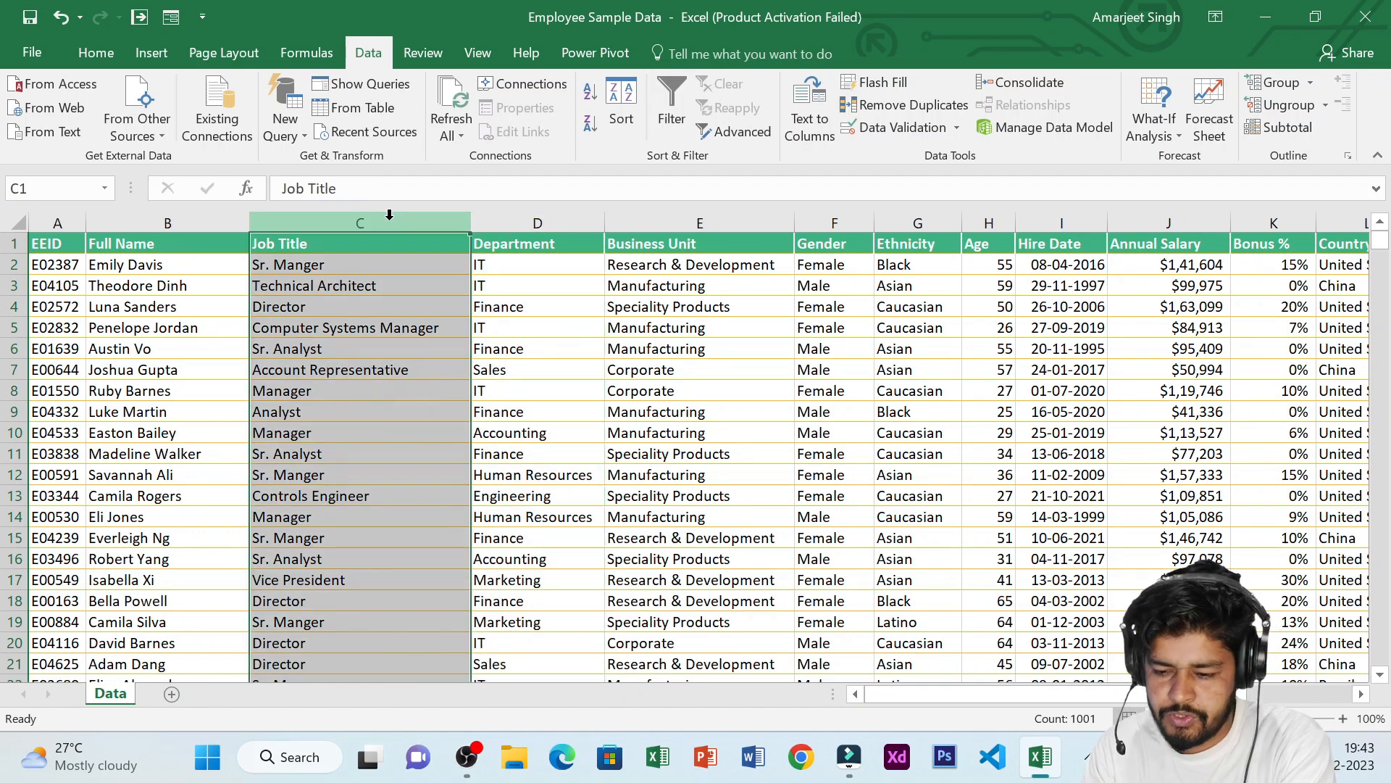
key("ctrl+shift+l")
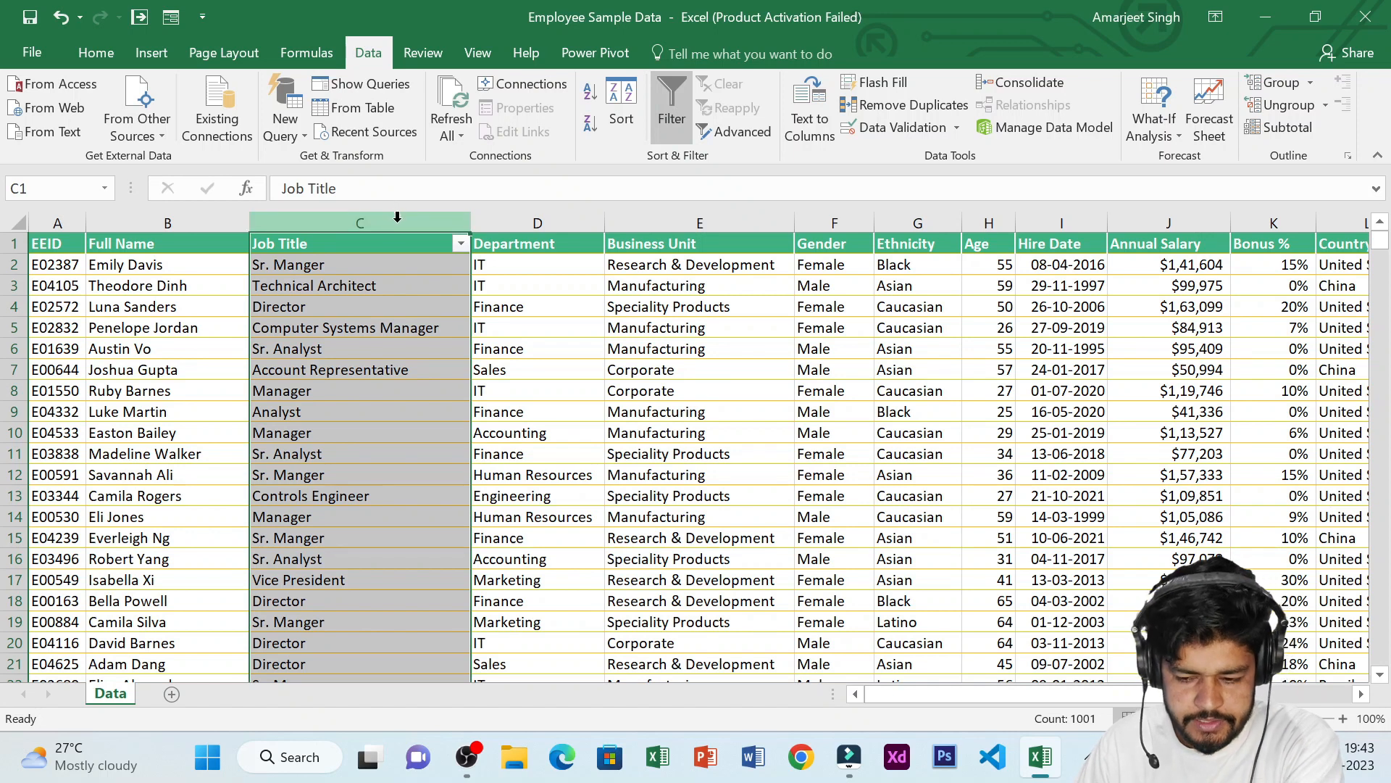
Turn off the filter on the Job Title column
left_click(832, 223)
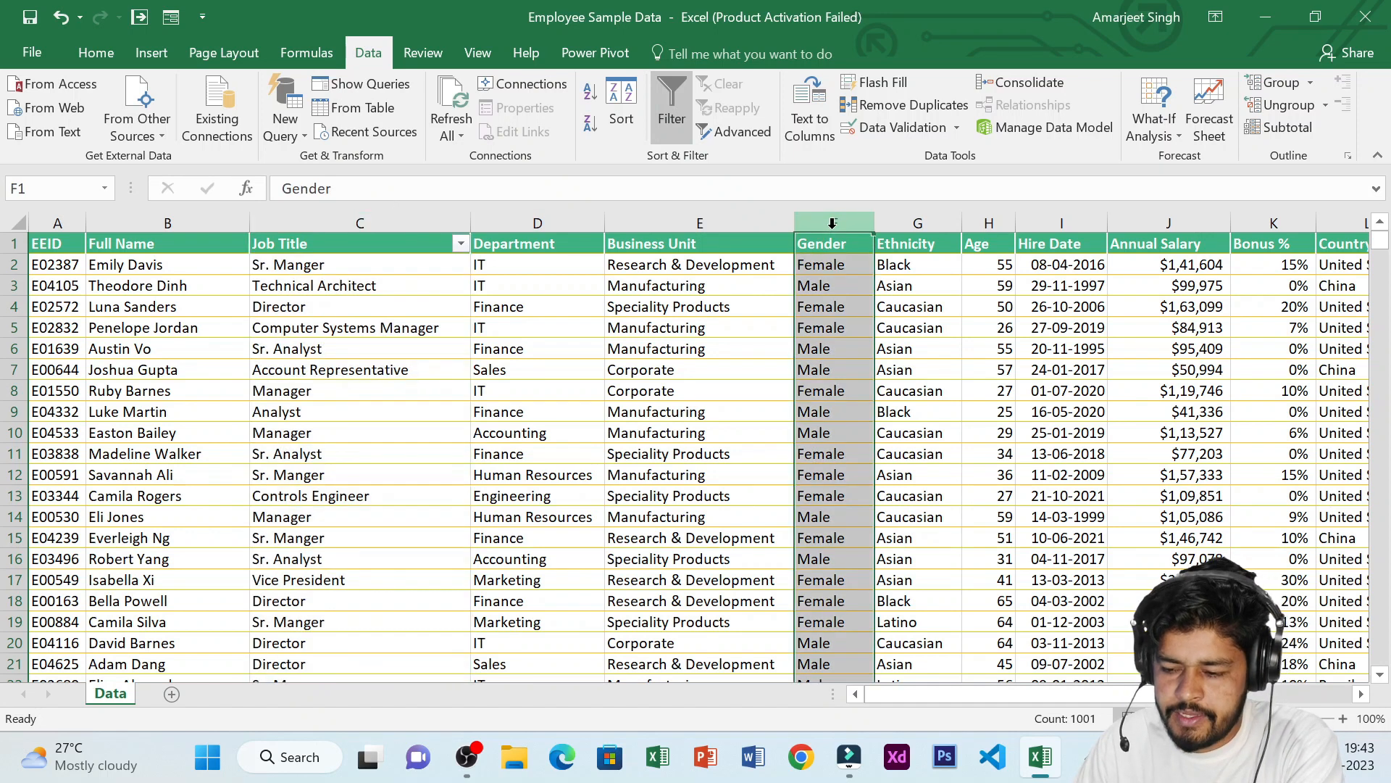
left_click(674, 105)
Turn on filter buttons for the whole data range, then undo them
left_click(710, 235)
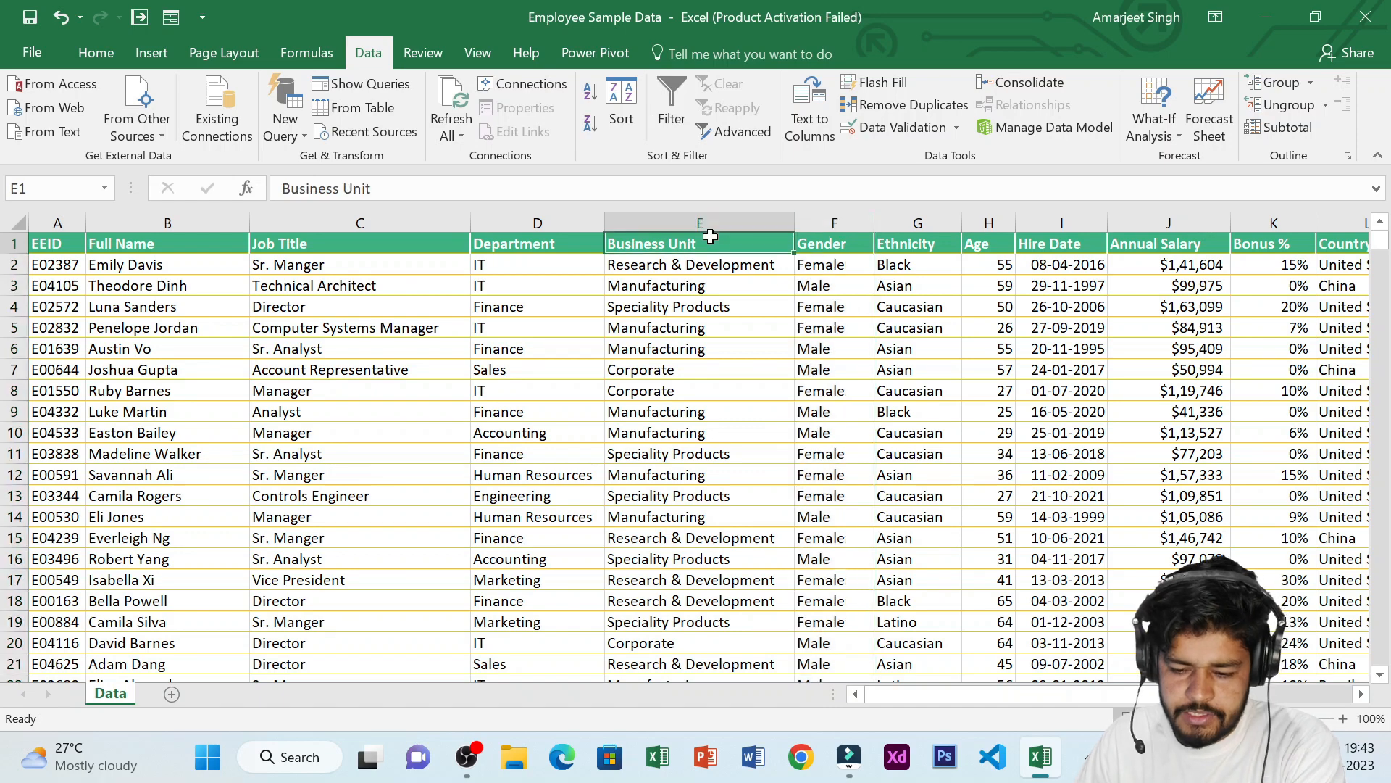
key("ctrl+a")
key("ctrl+shift+l")
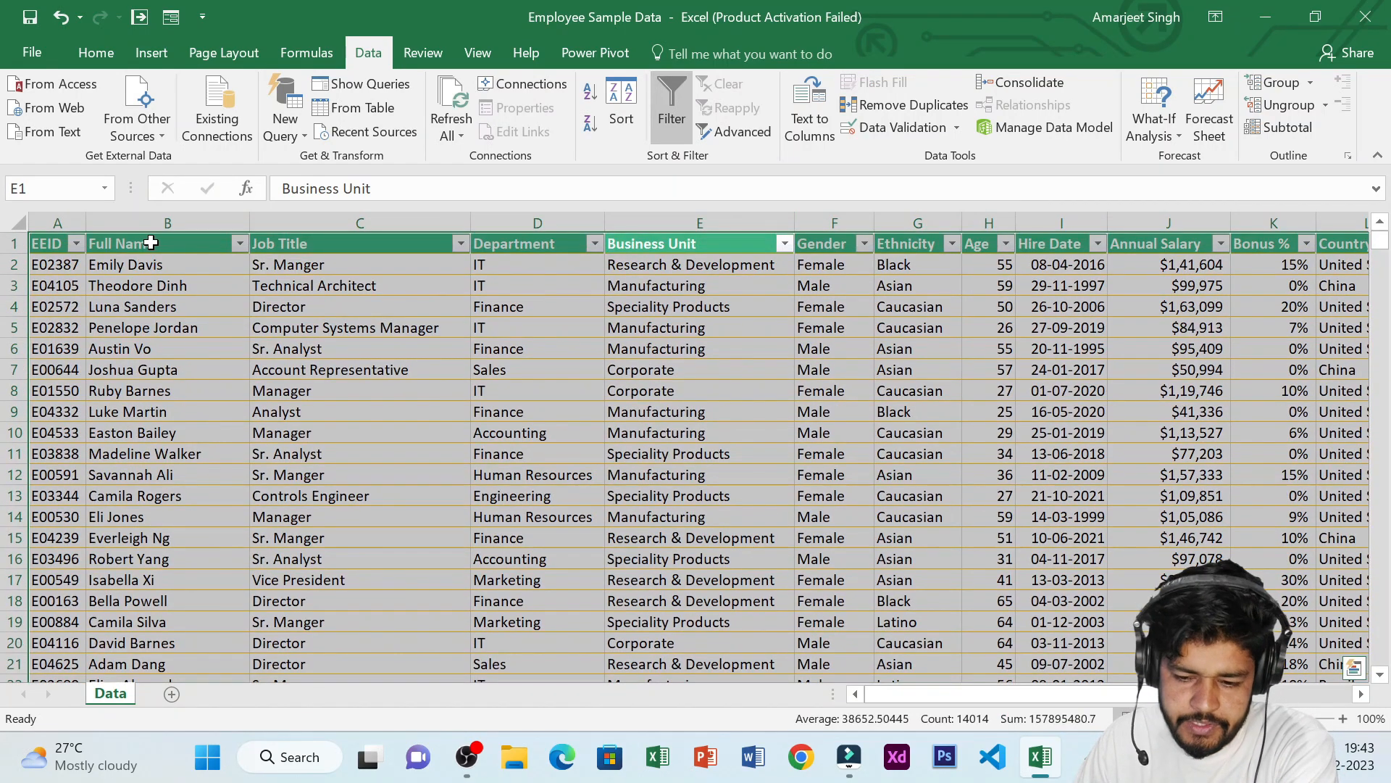
left_click(784, 243)
left_click(818, 265)
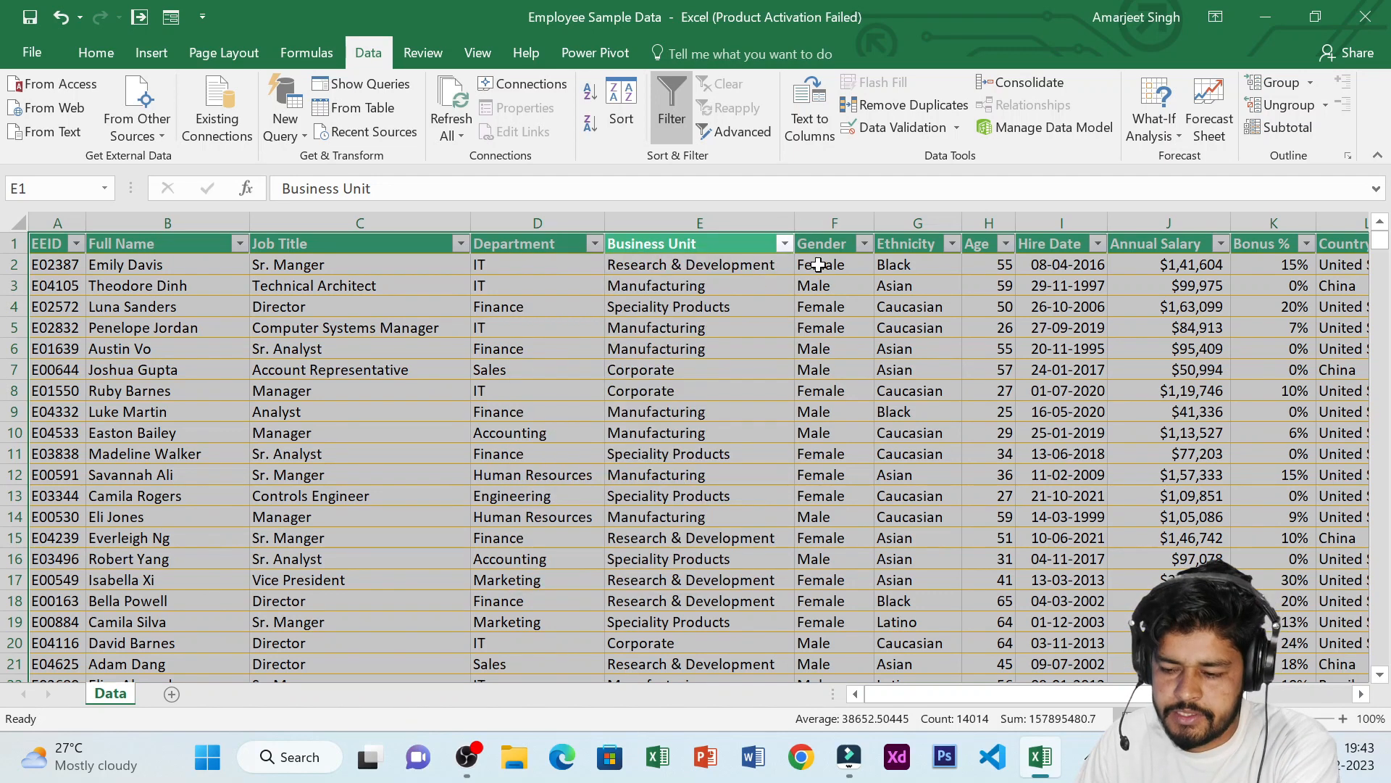
left_click(368, 327)
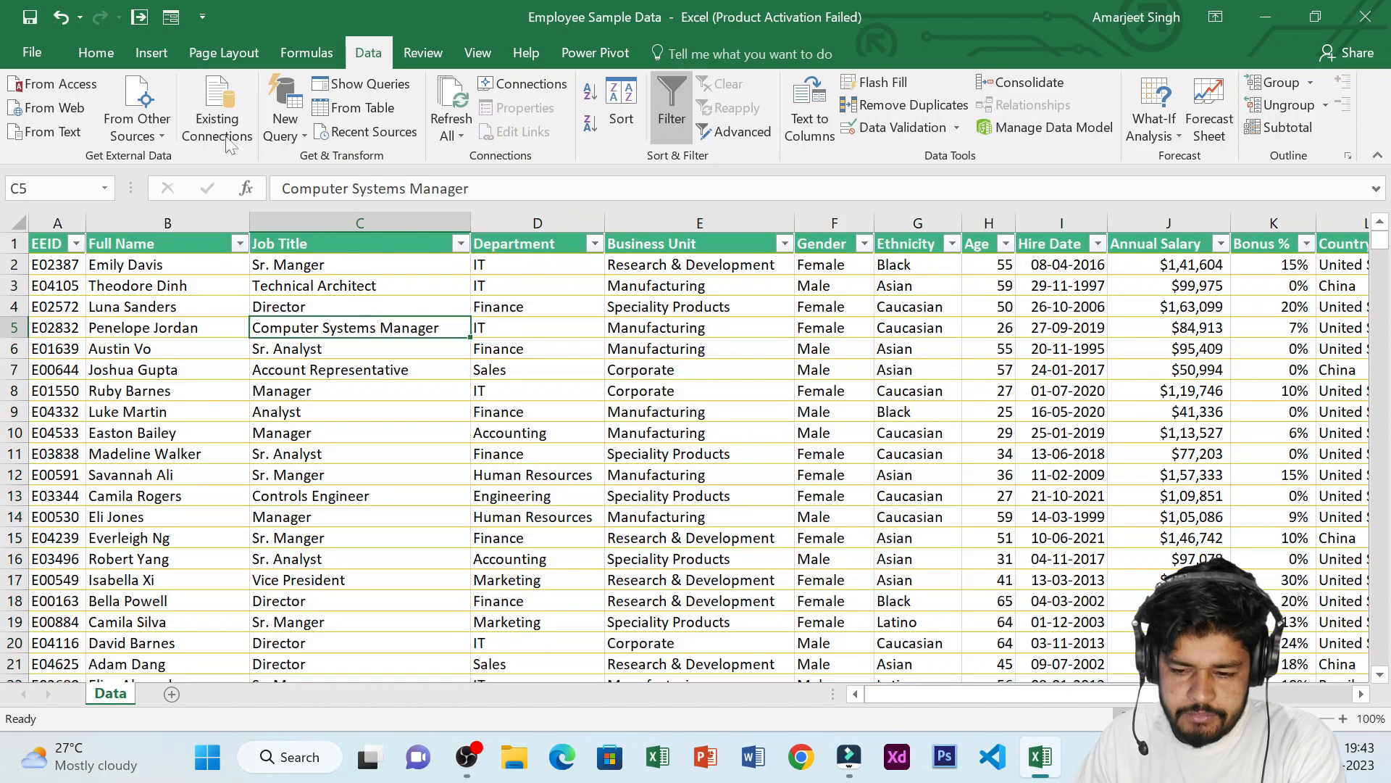
left_click(140, 53)
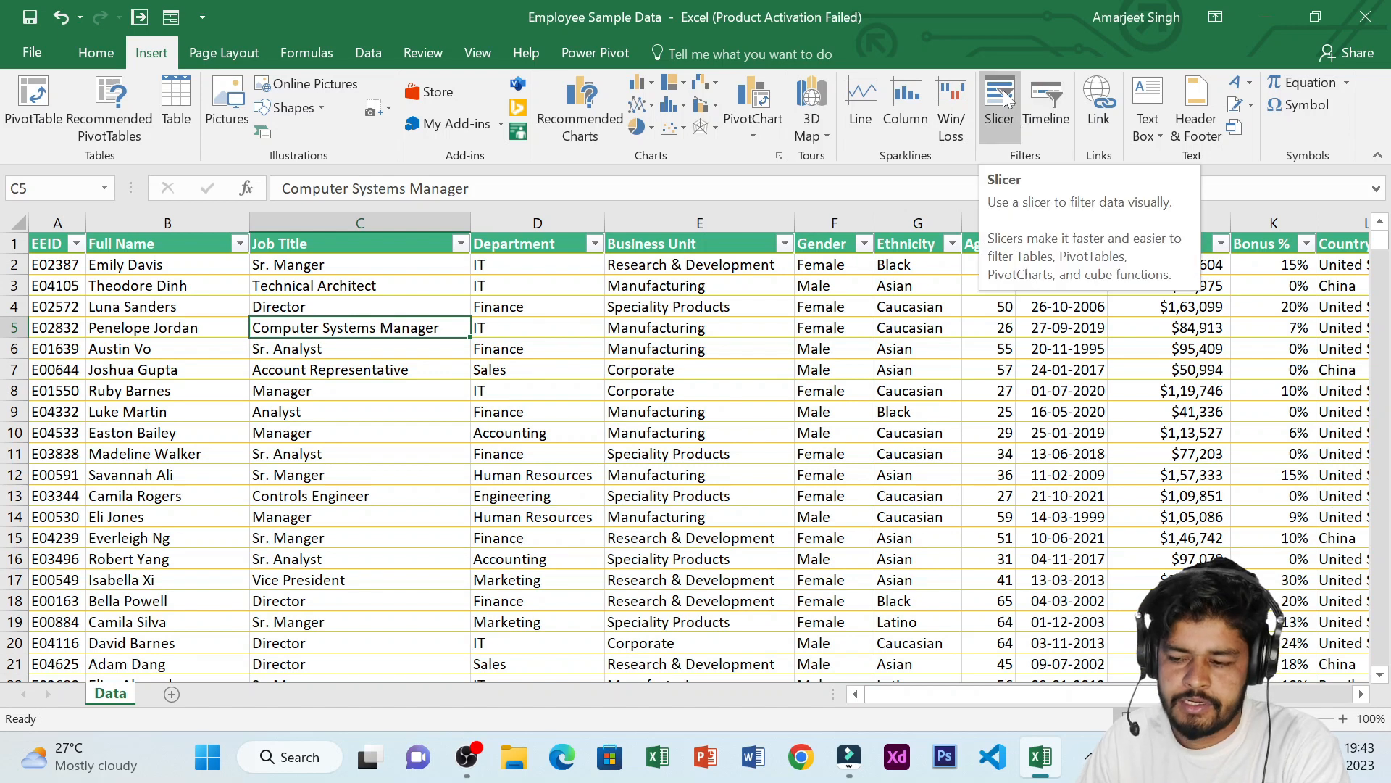
key("ctrl+z")
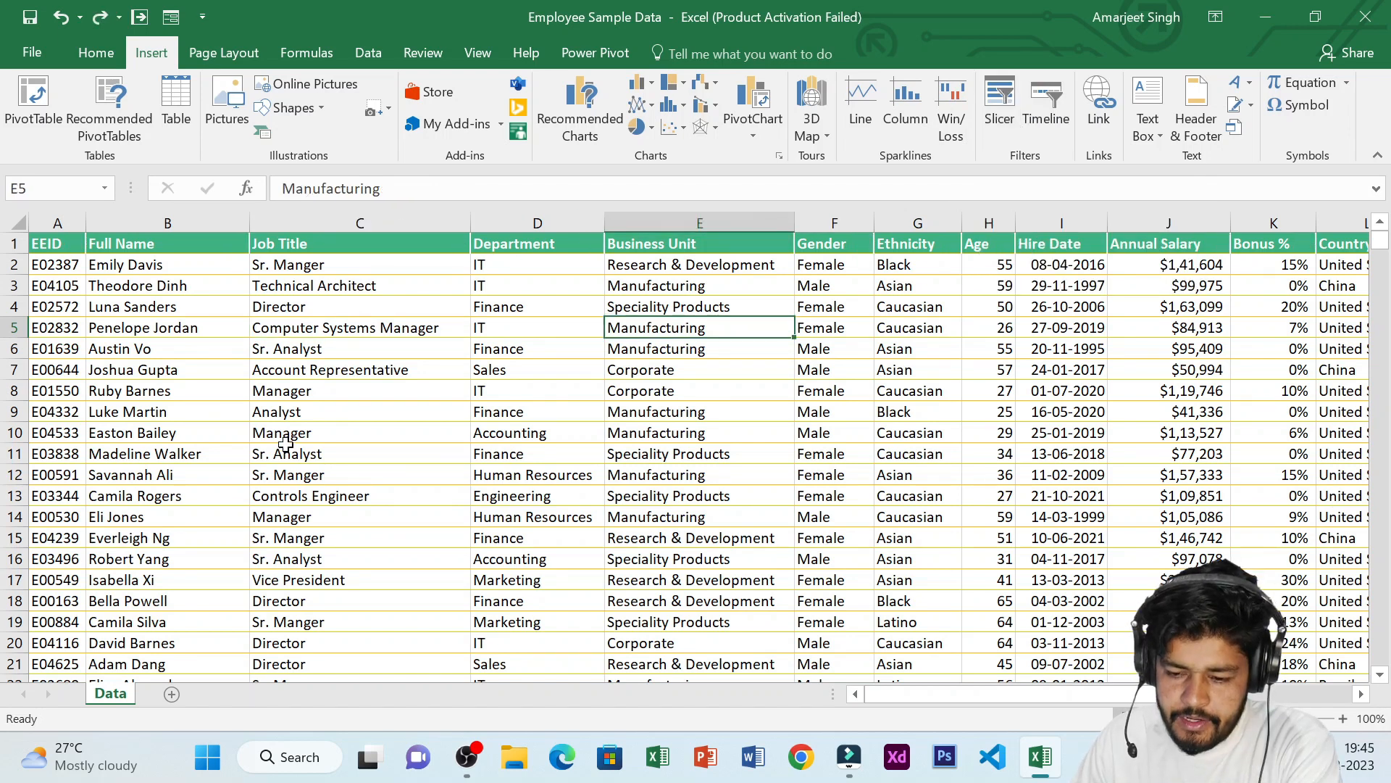
Convert the employee data range into a table with headers
left_click(299, 458)
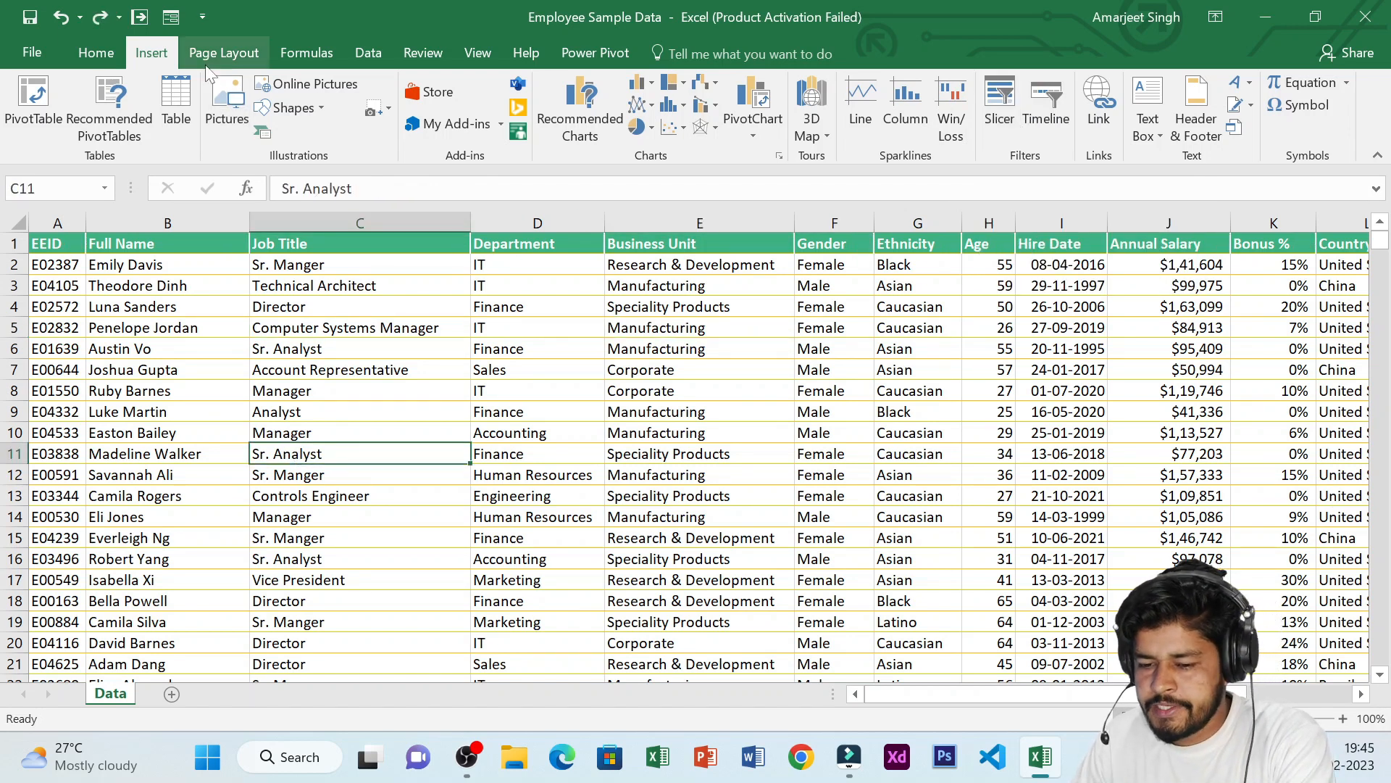
left_click(591, 298)
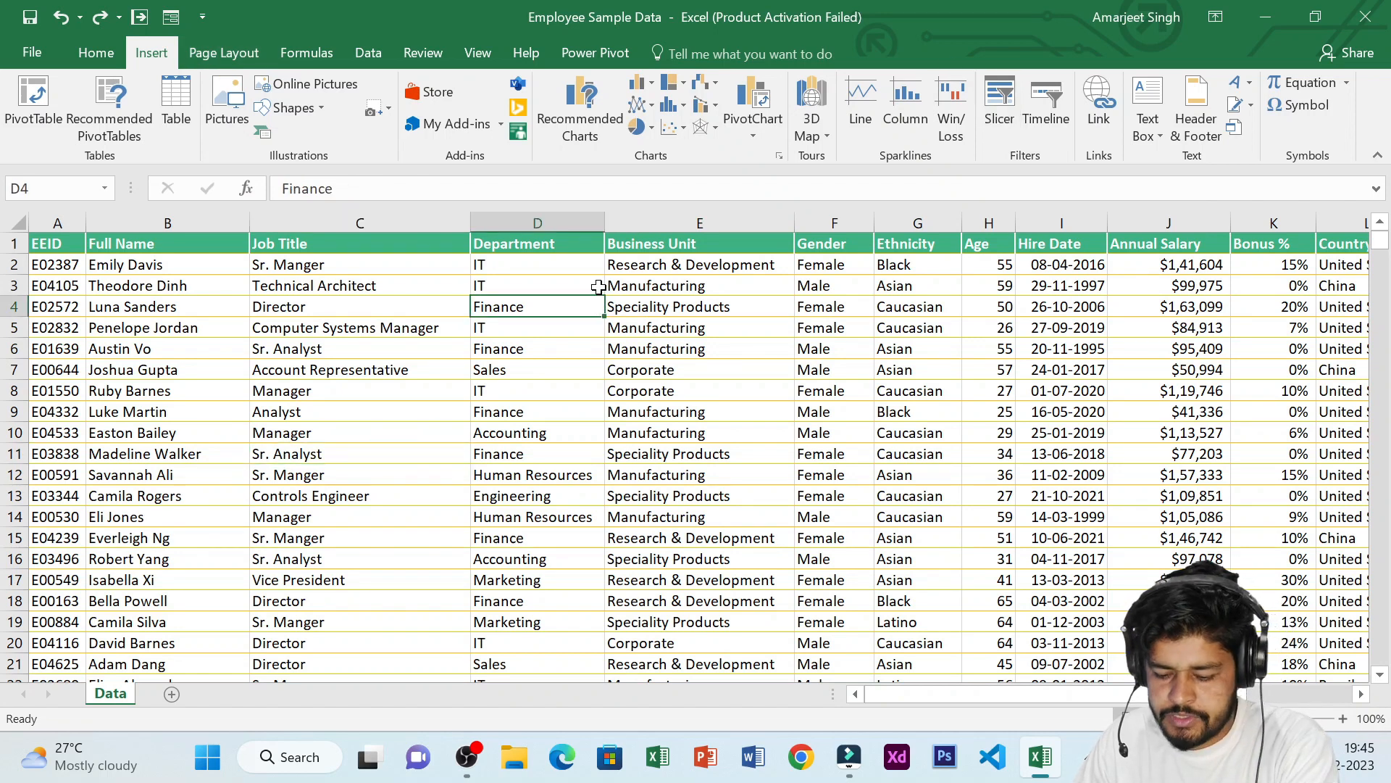
key("ctrl+t")
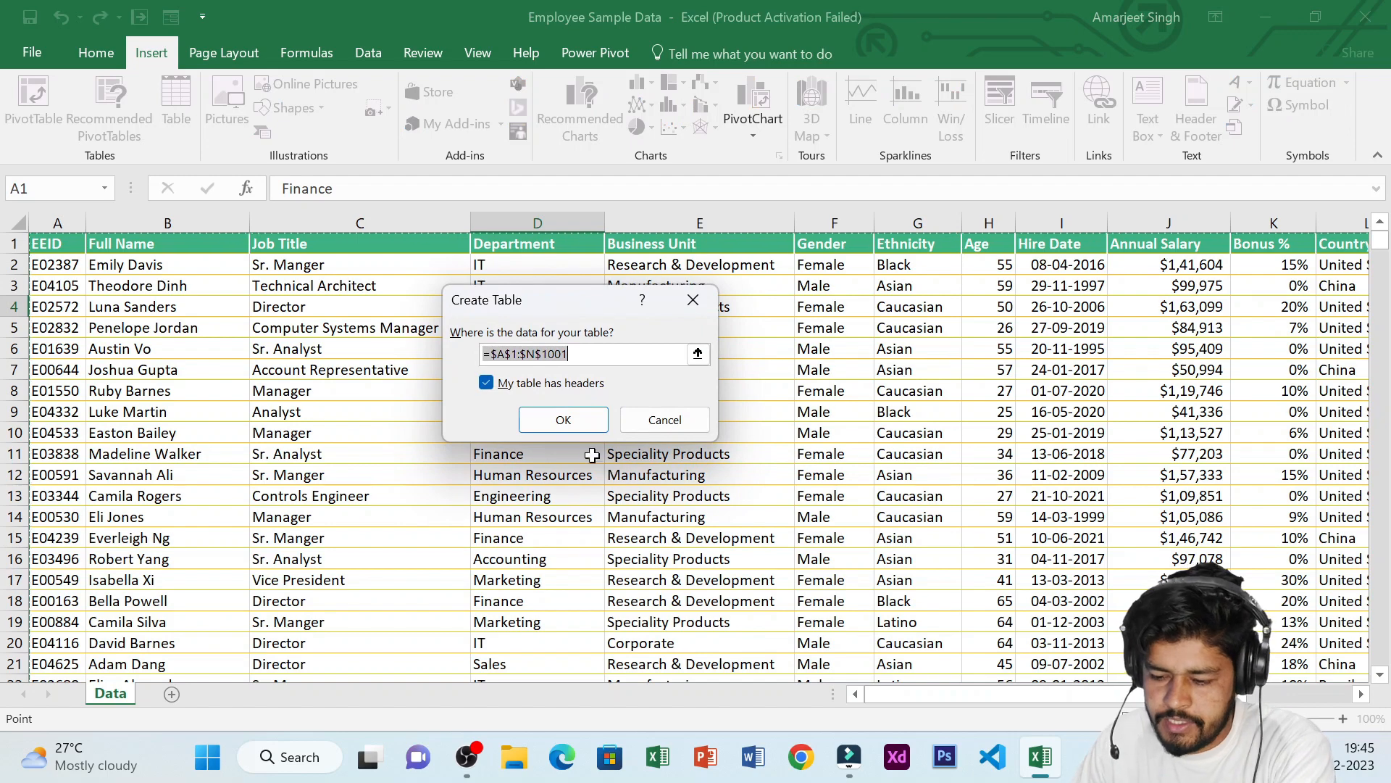
left_click(564, 421)
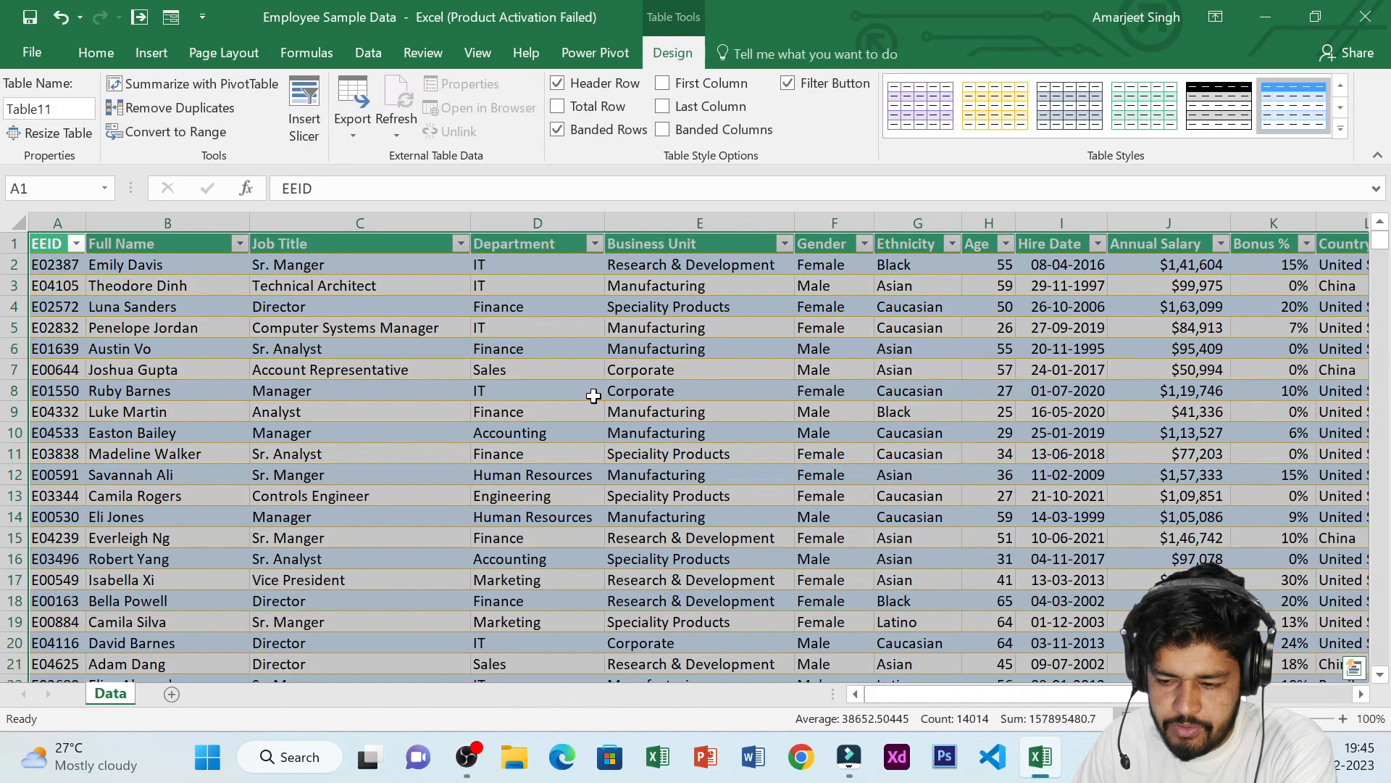
Insert slicers for the Job Title, Department and City columns
left_click(161, 56)
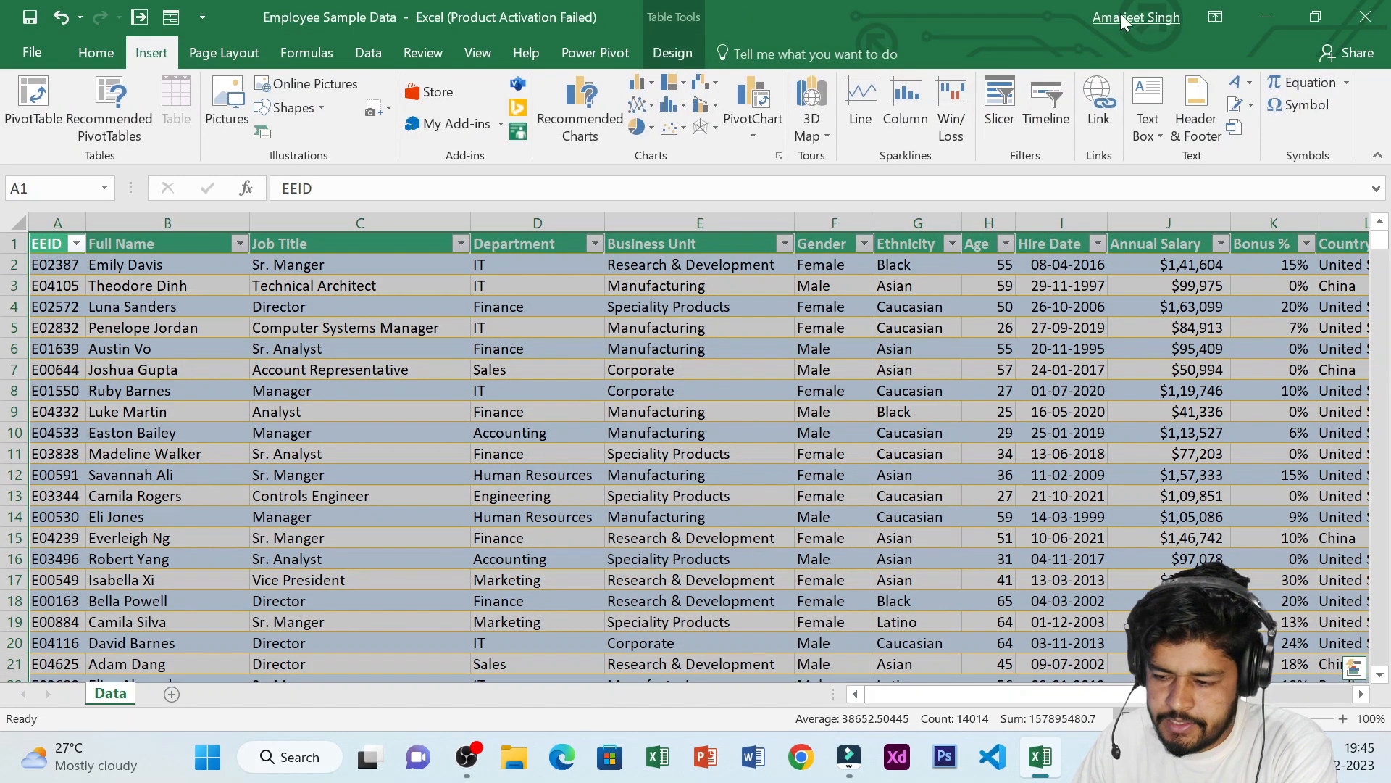
left_click(999, 106)
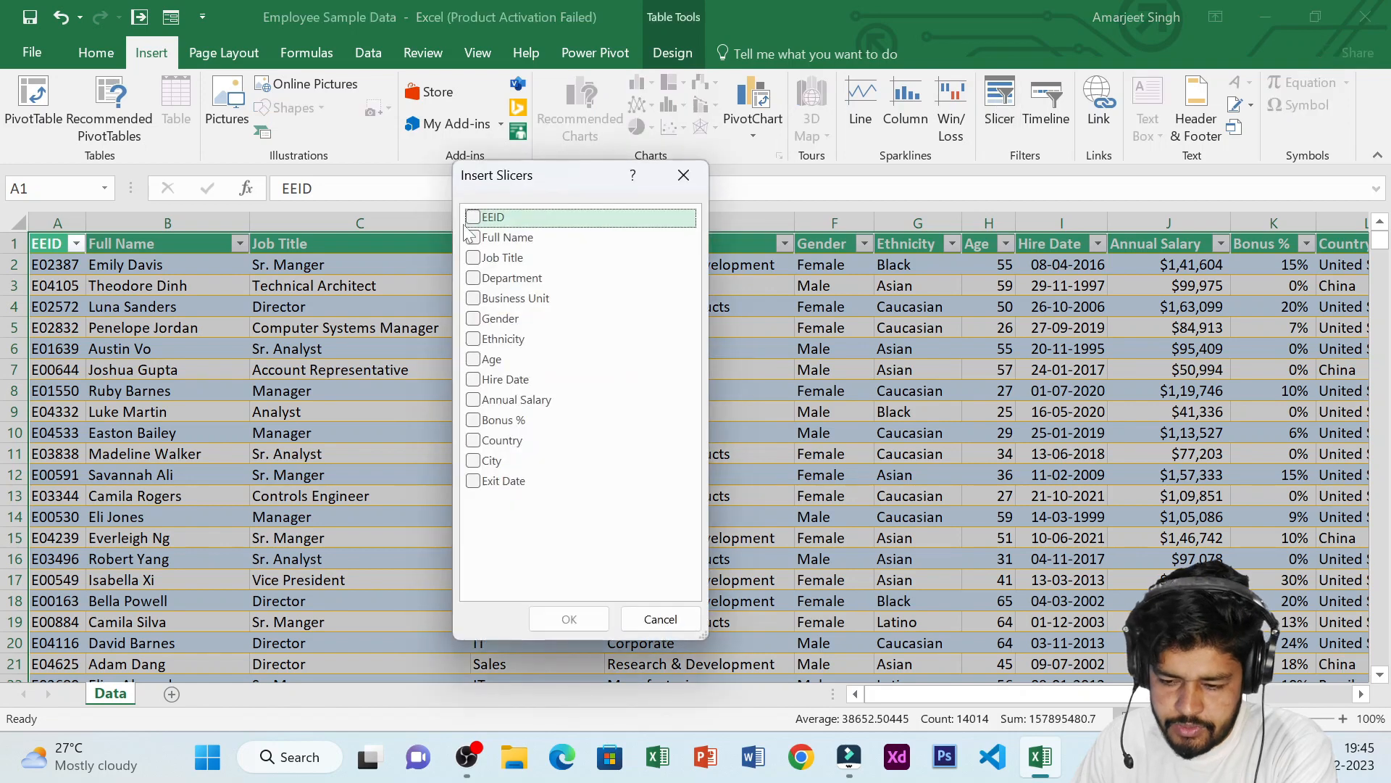
left_click_drag(568, 176, 680, 80)
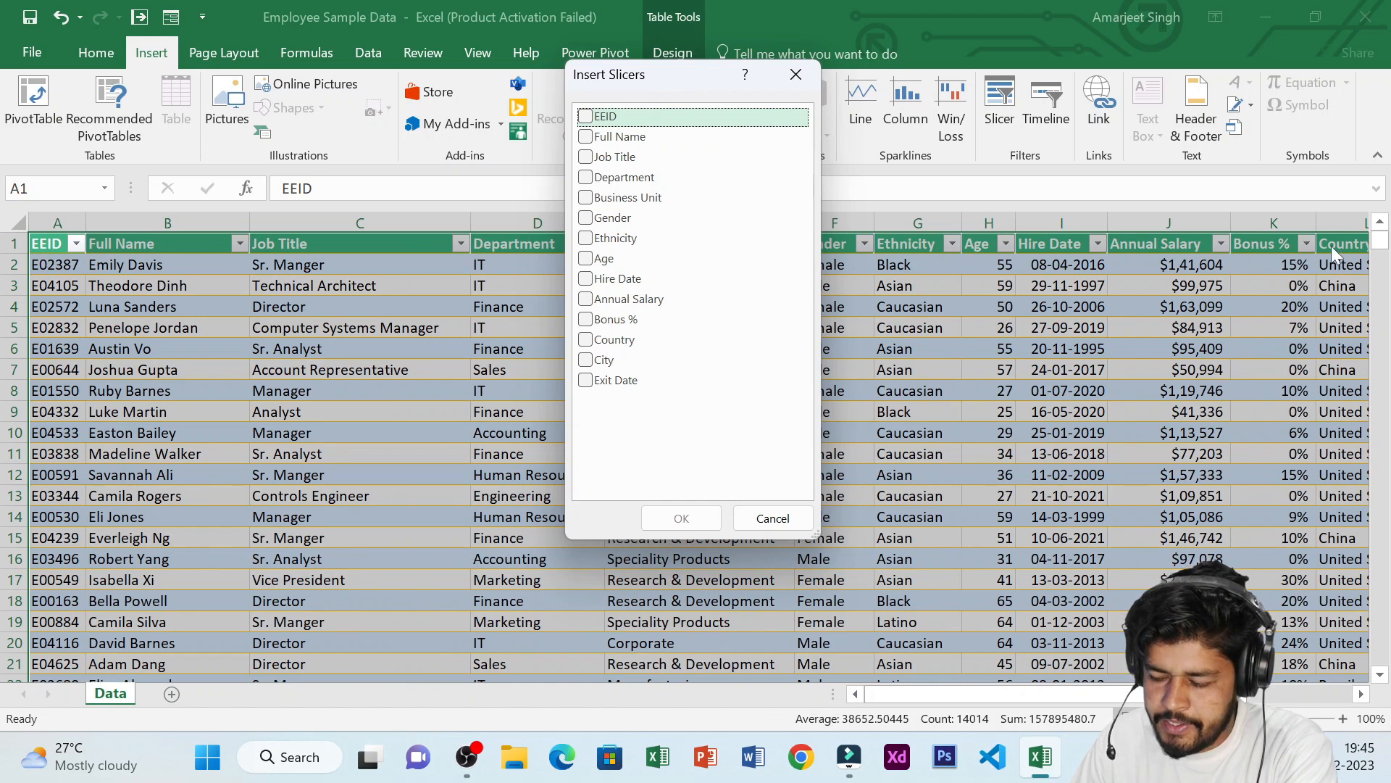
left_click(586, 158)
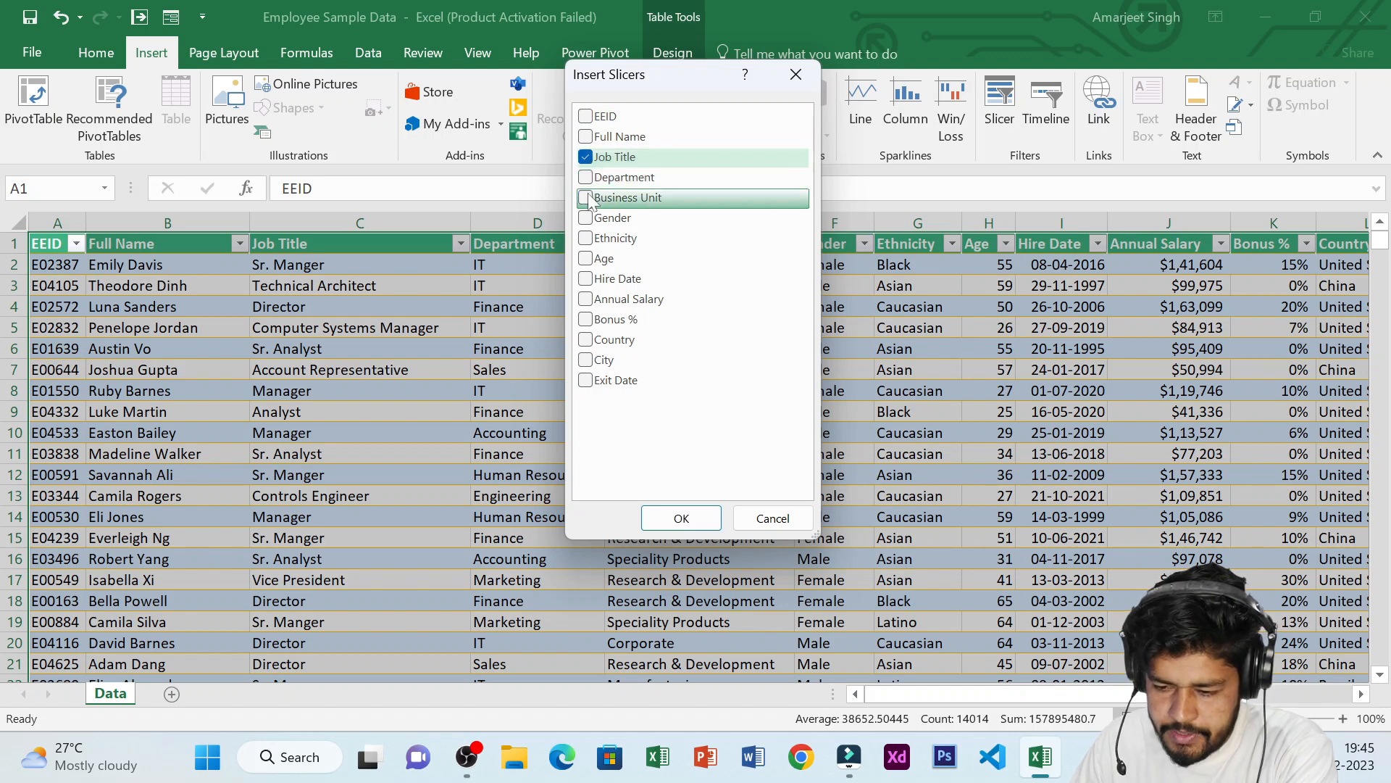
left_click(586, 179)
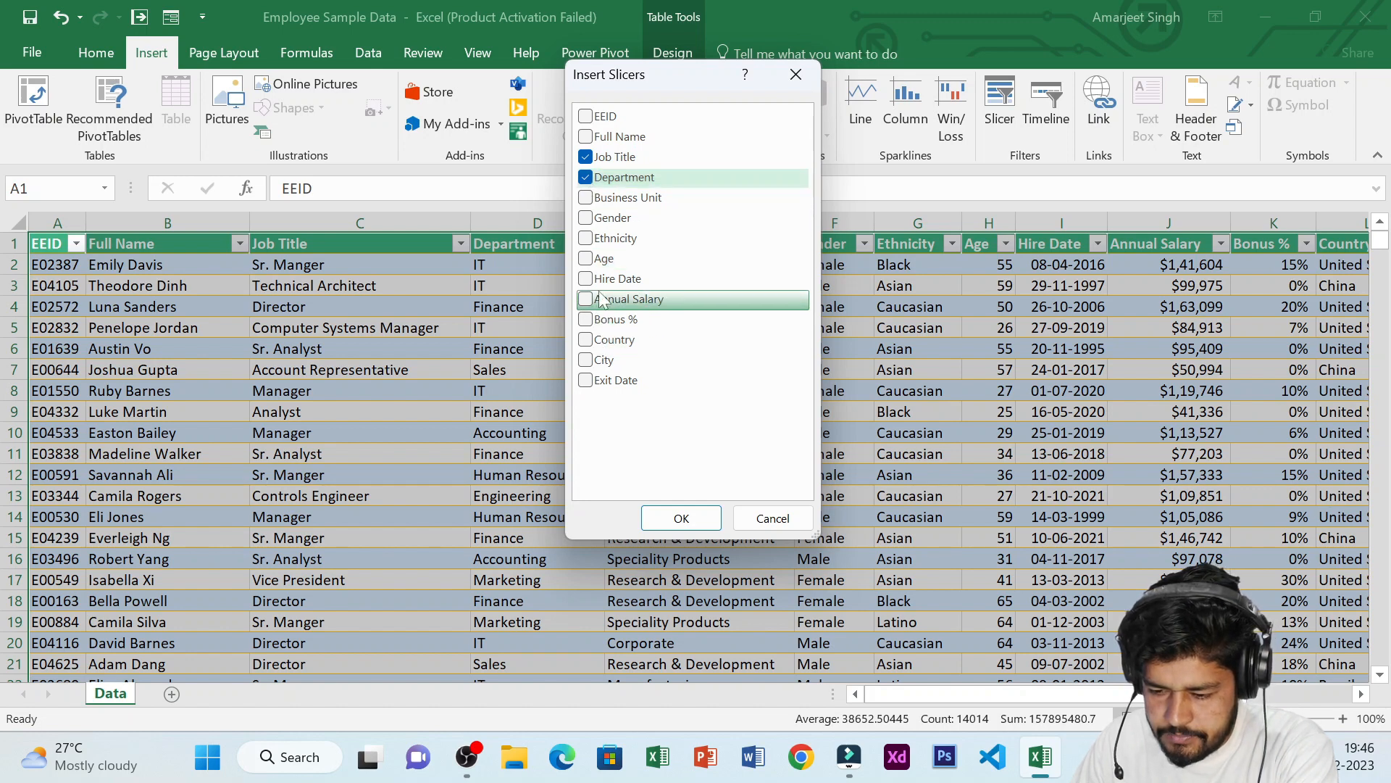
left_click(587, 362)
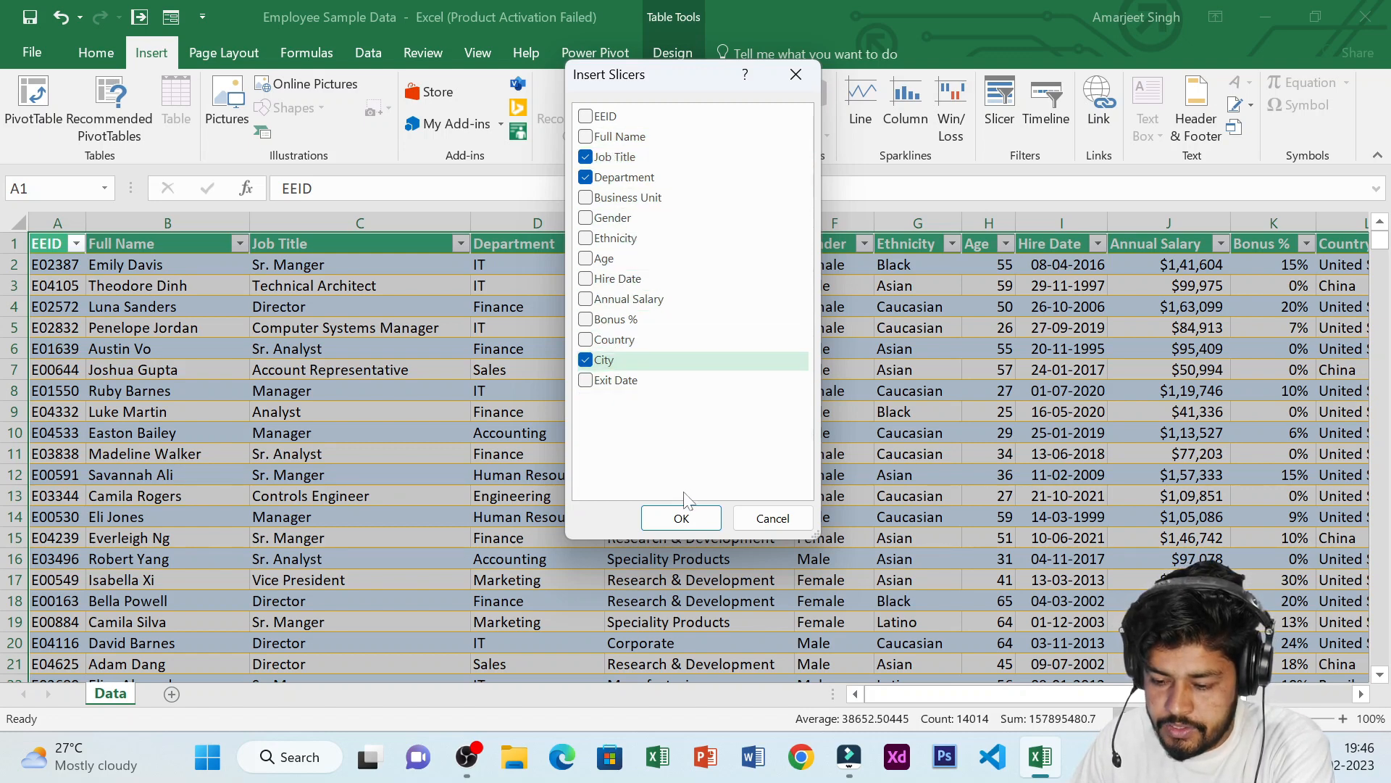
left_click(682, 518)
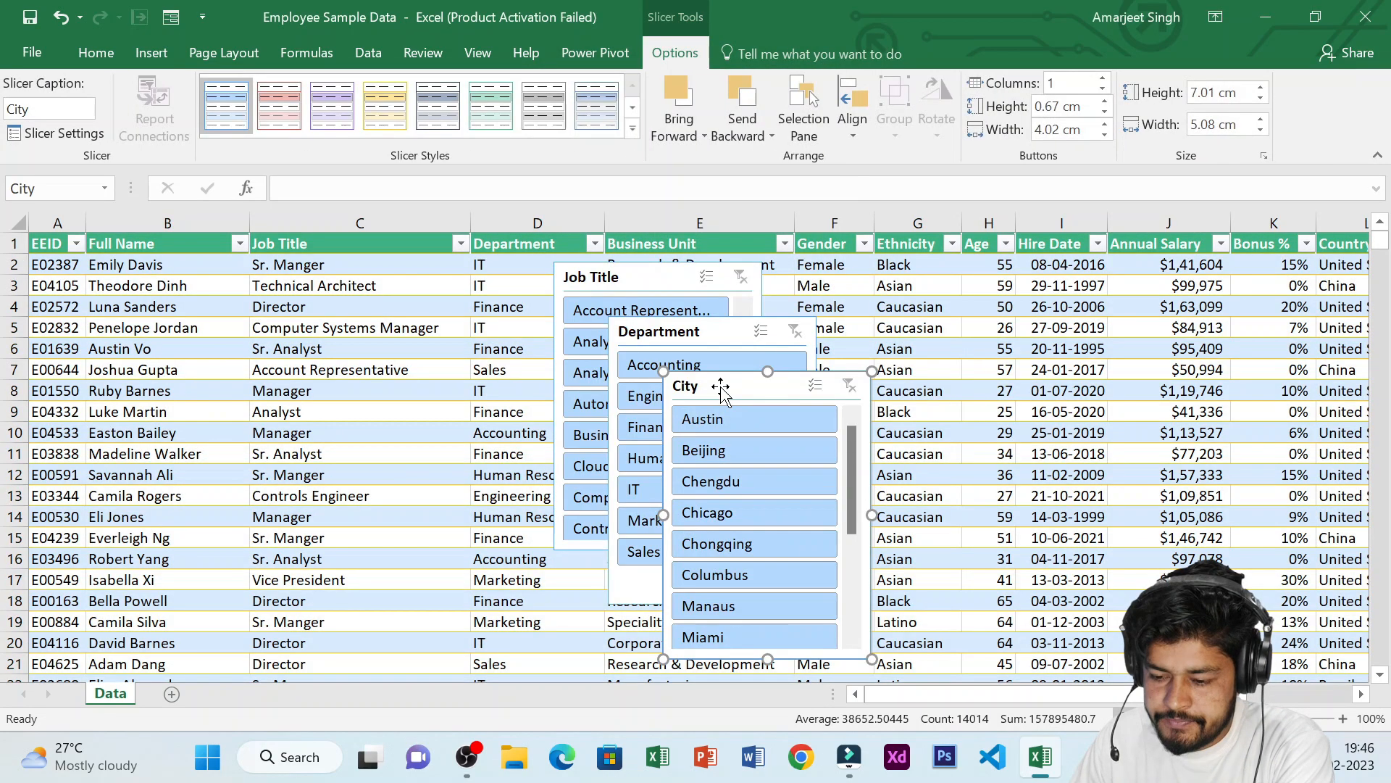
Arrange the Job Title, Department and City slicers side by side over the table
left_click_drag(723, 387, 1060, 278)
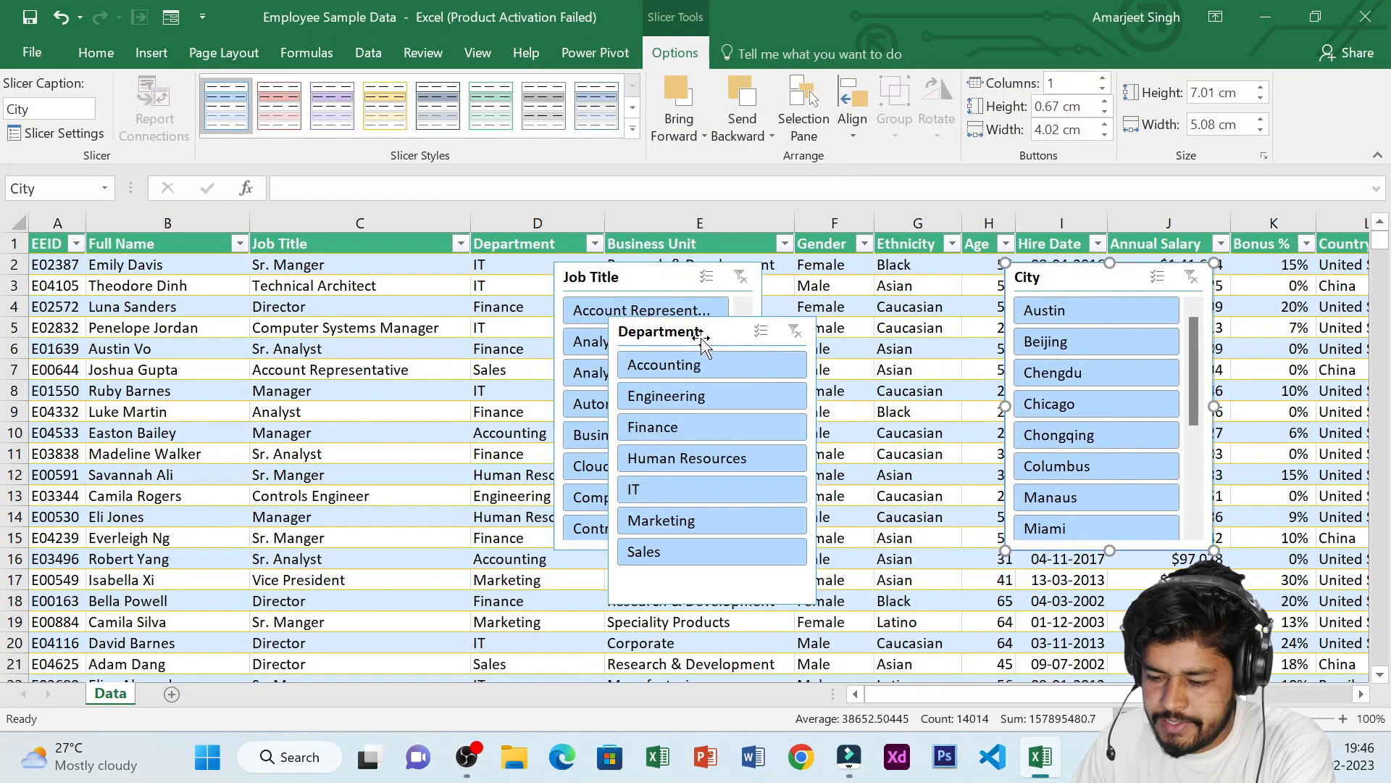
left_click_drag(703, 332, 866, 282)
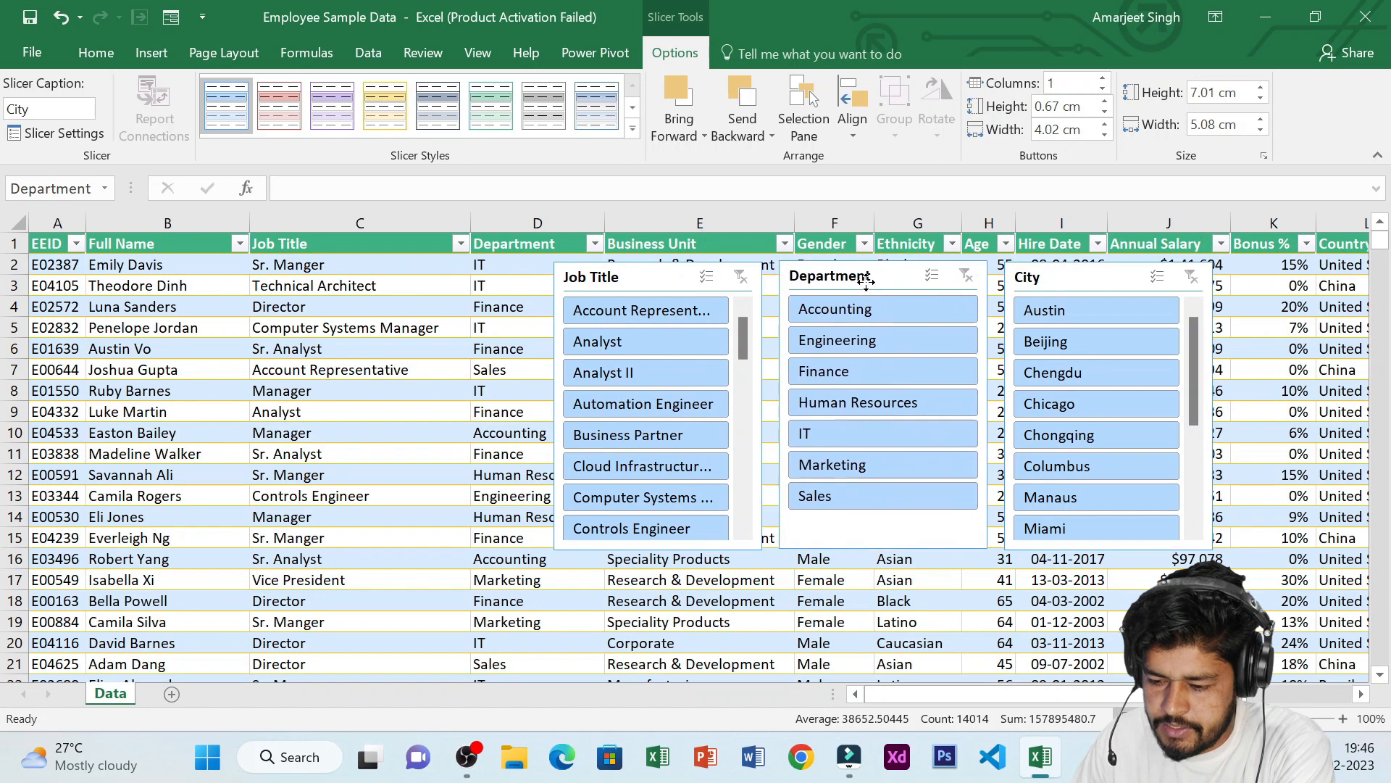
left_click_drag(653, 289, 645, 275)
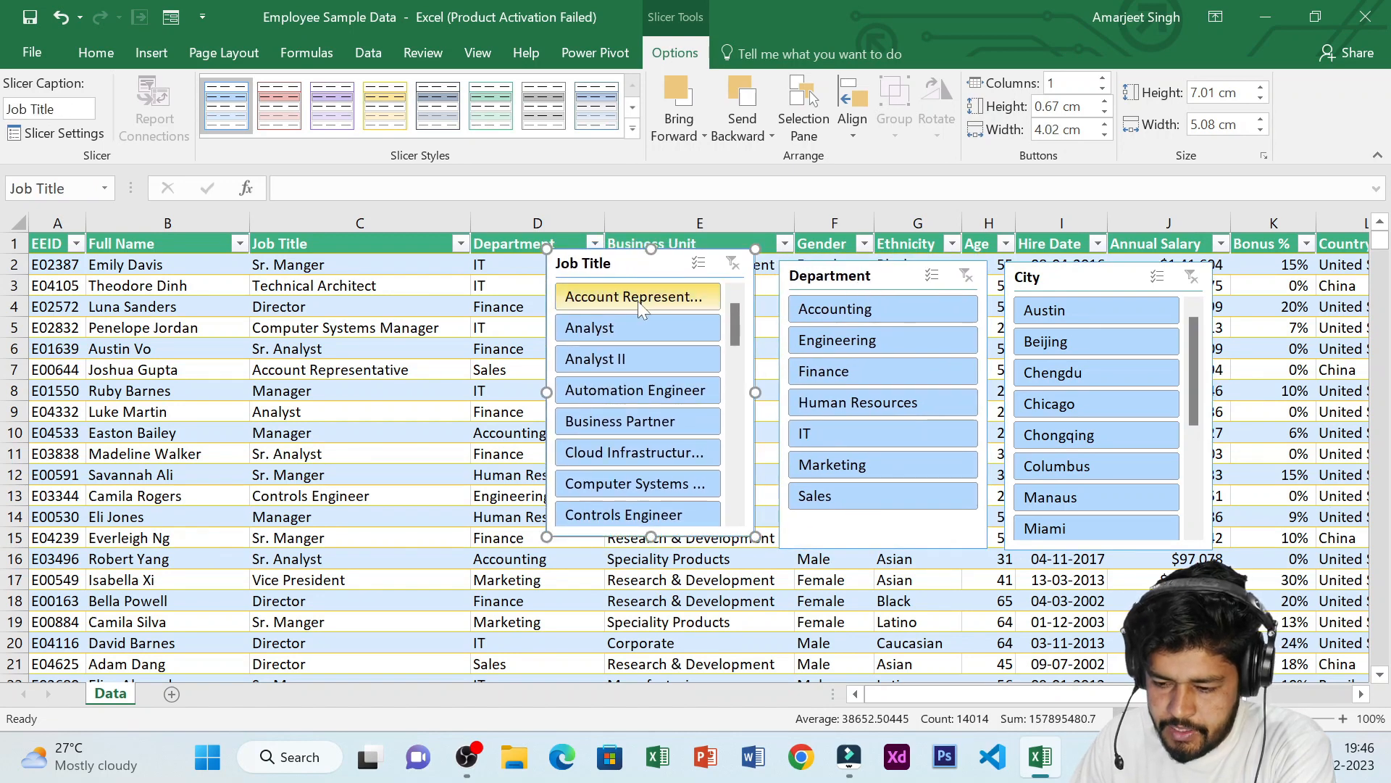
Filter the table with the slicers by Account Representative, Sales and Austin, then switch the job title to Director
left_click(639, 301)
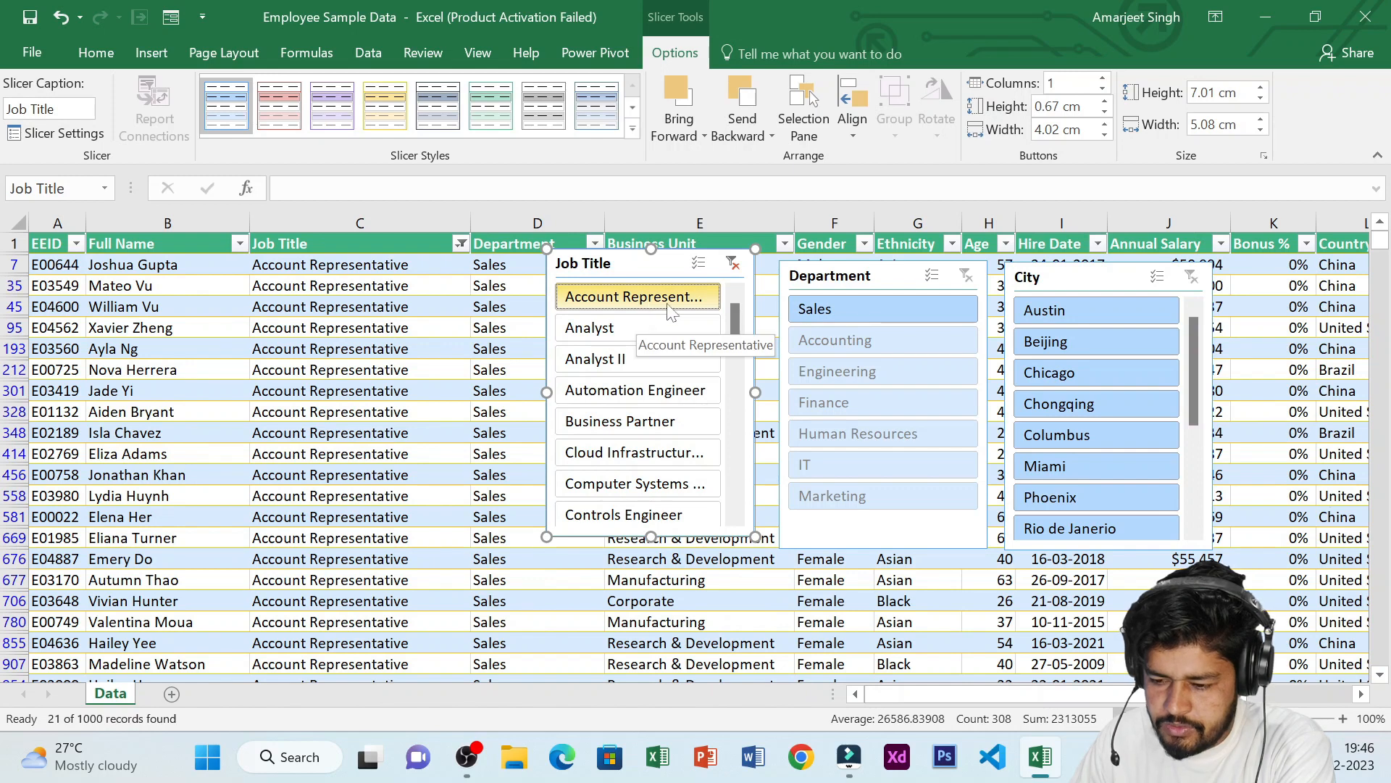
left_click(867, 312)
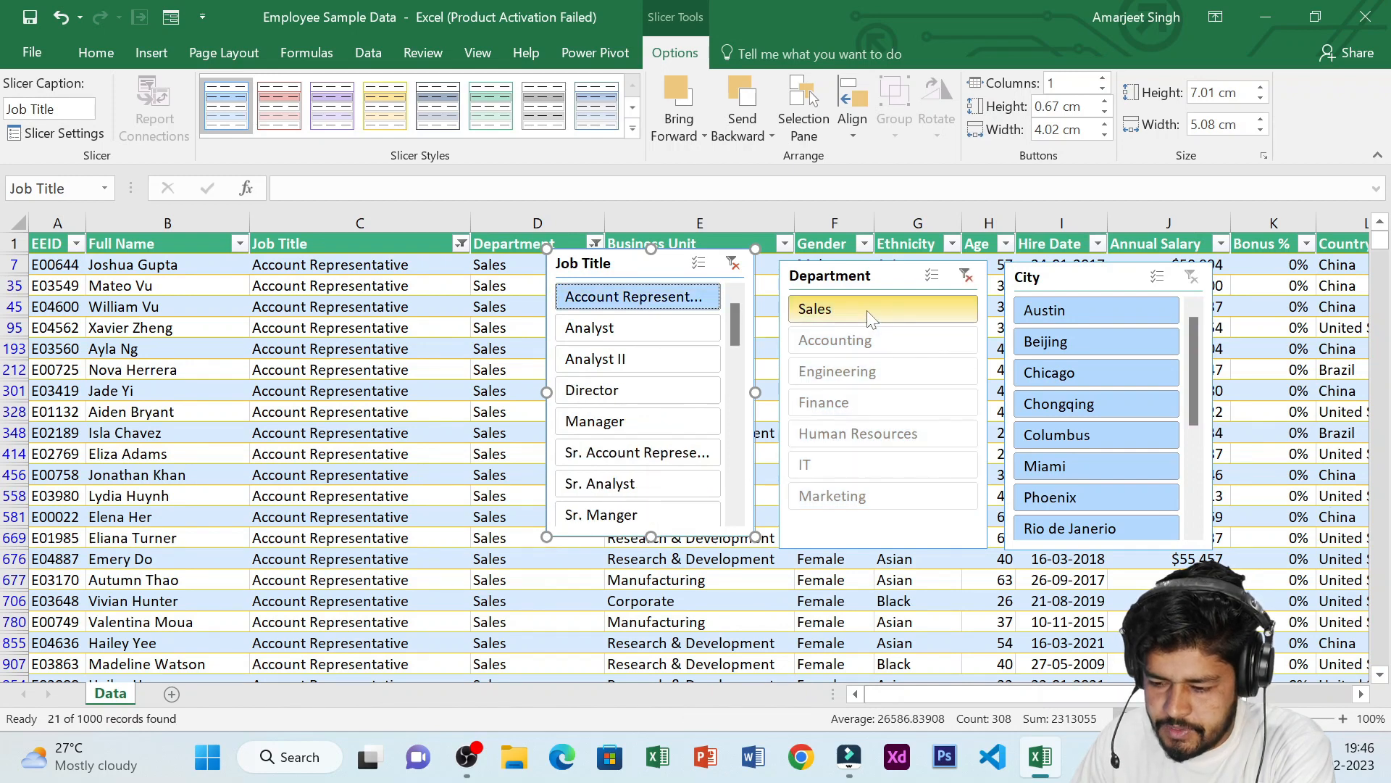
left_click(1071, 311)
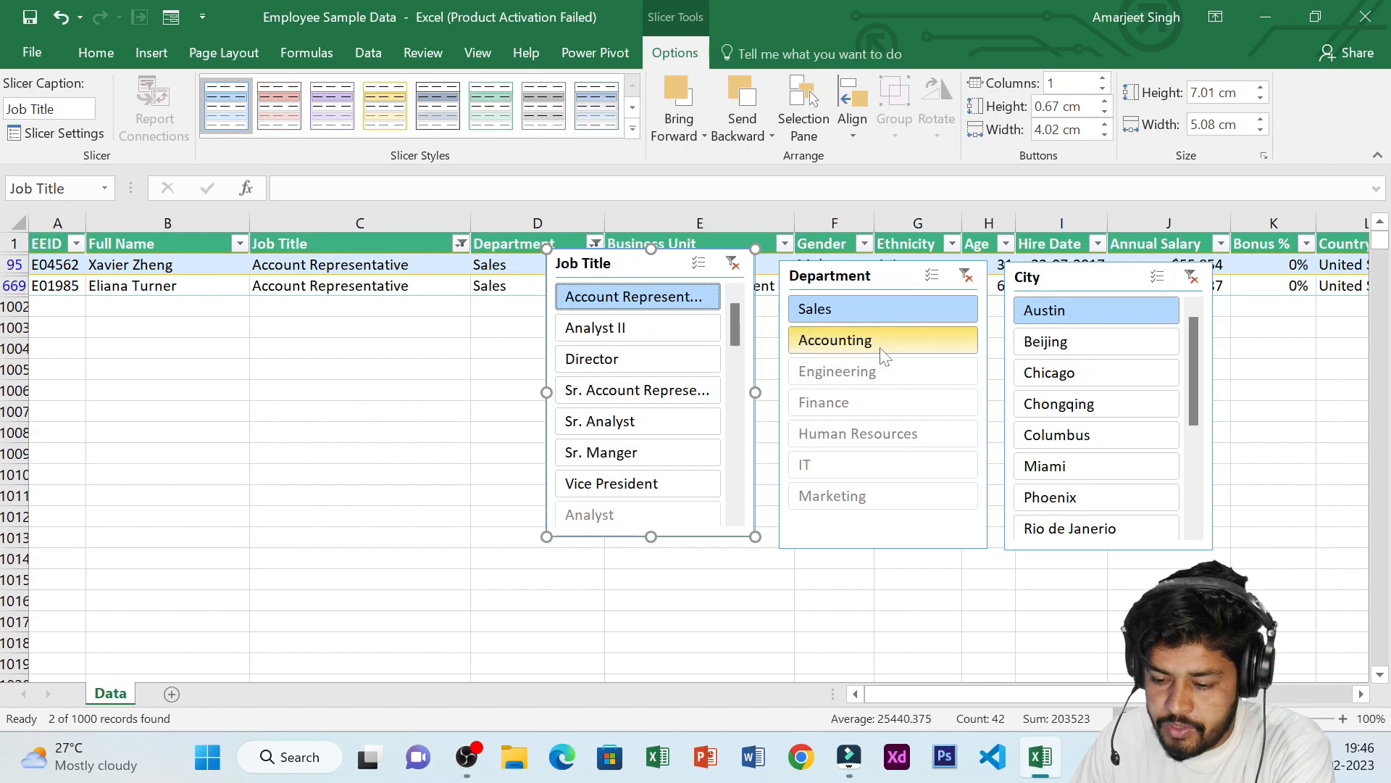
left_click(633, 357)
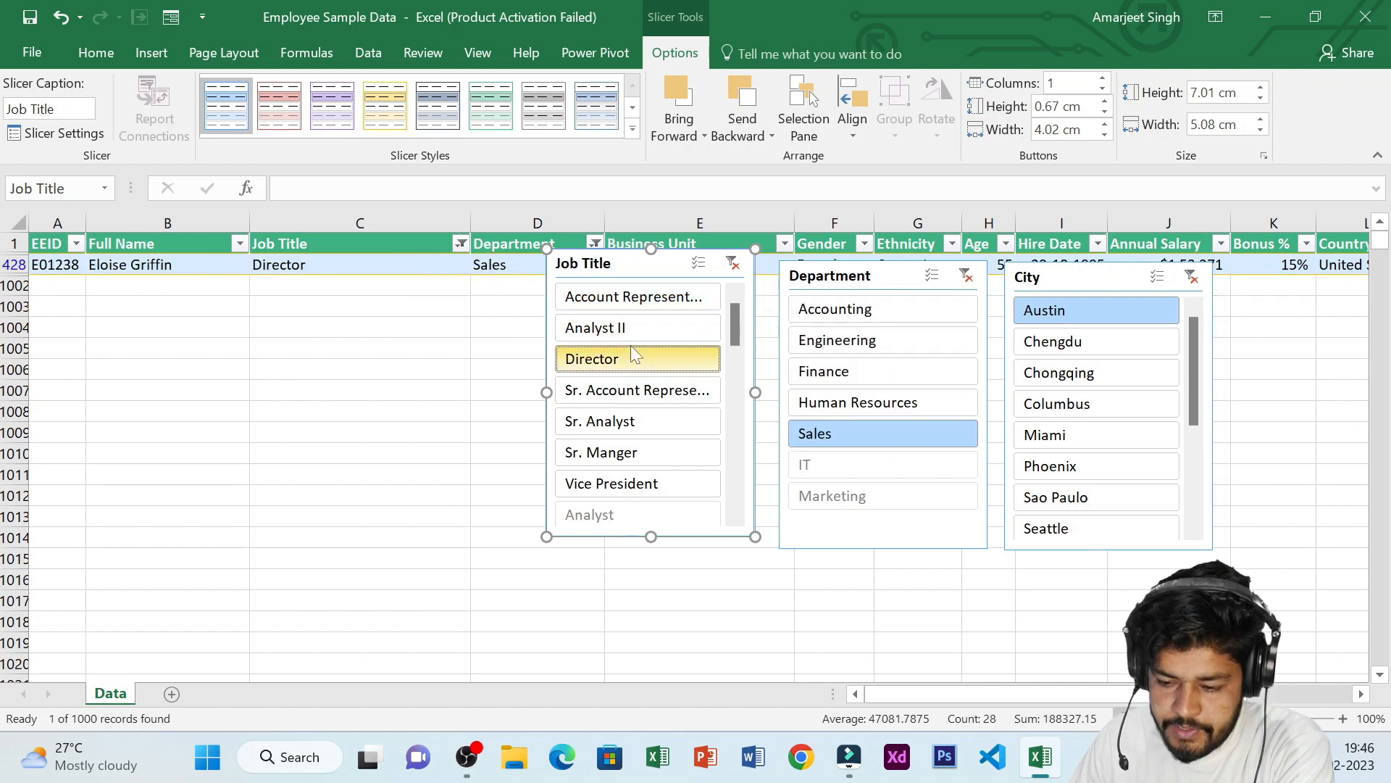
Open the Job Title column's filter list to inspect how it reflects the slicer selection
left_click(460, 243)
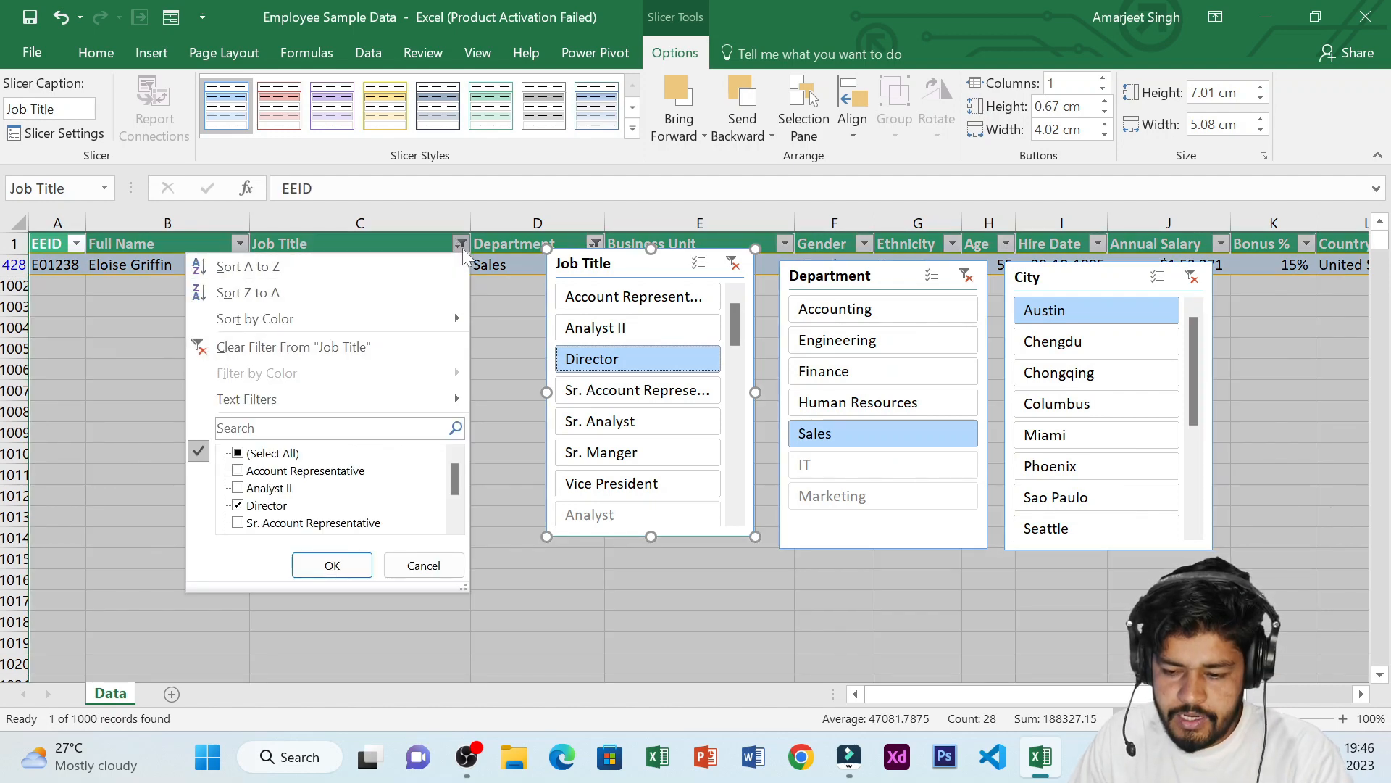
left_click(332, 565)
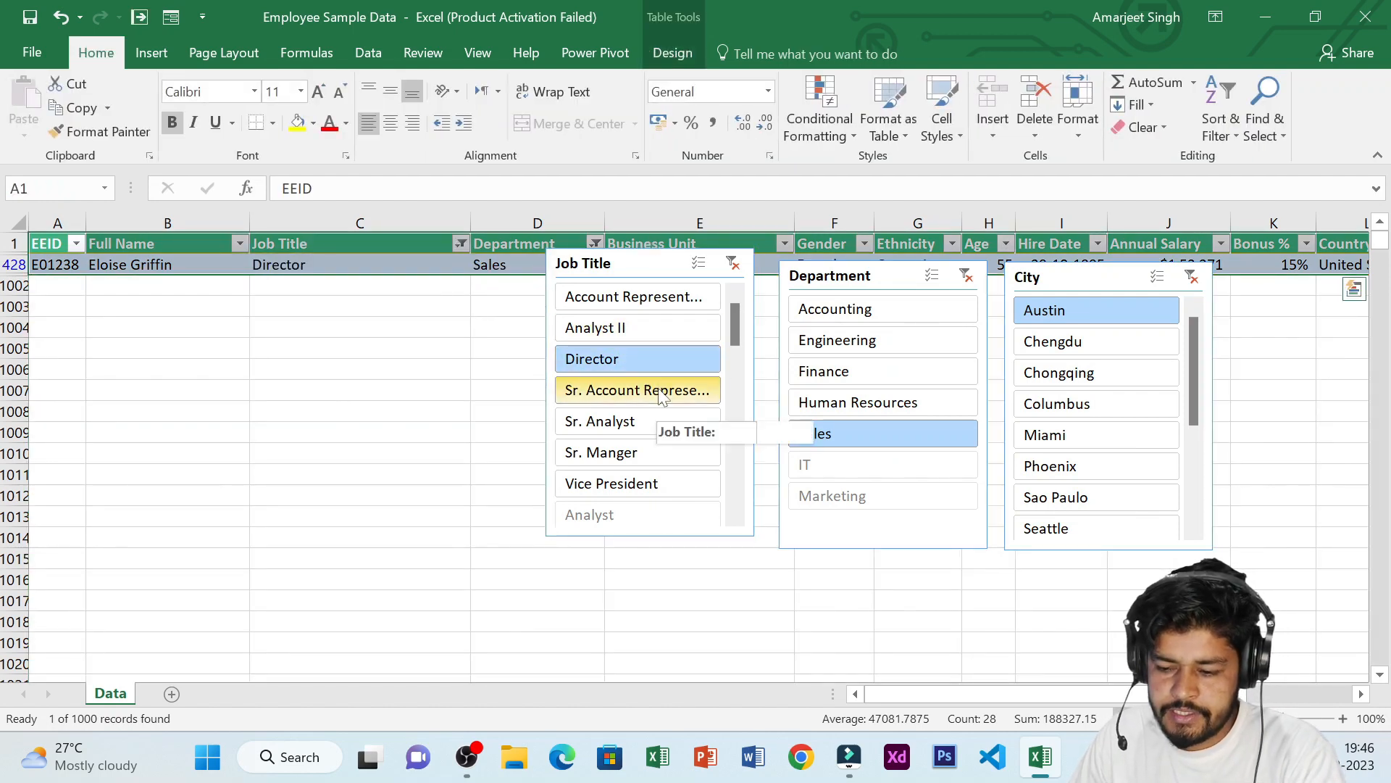
left_click(461, 244)
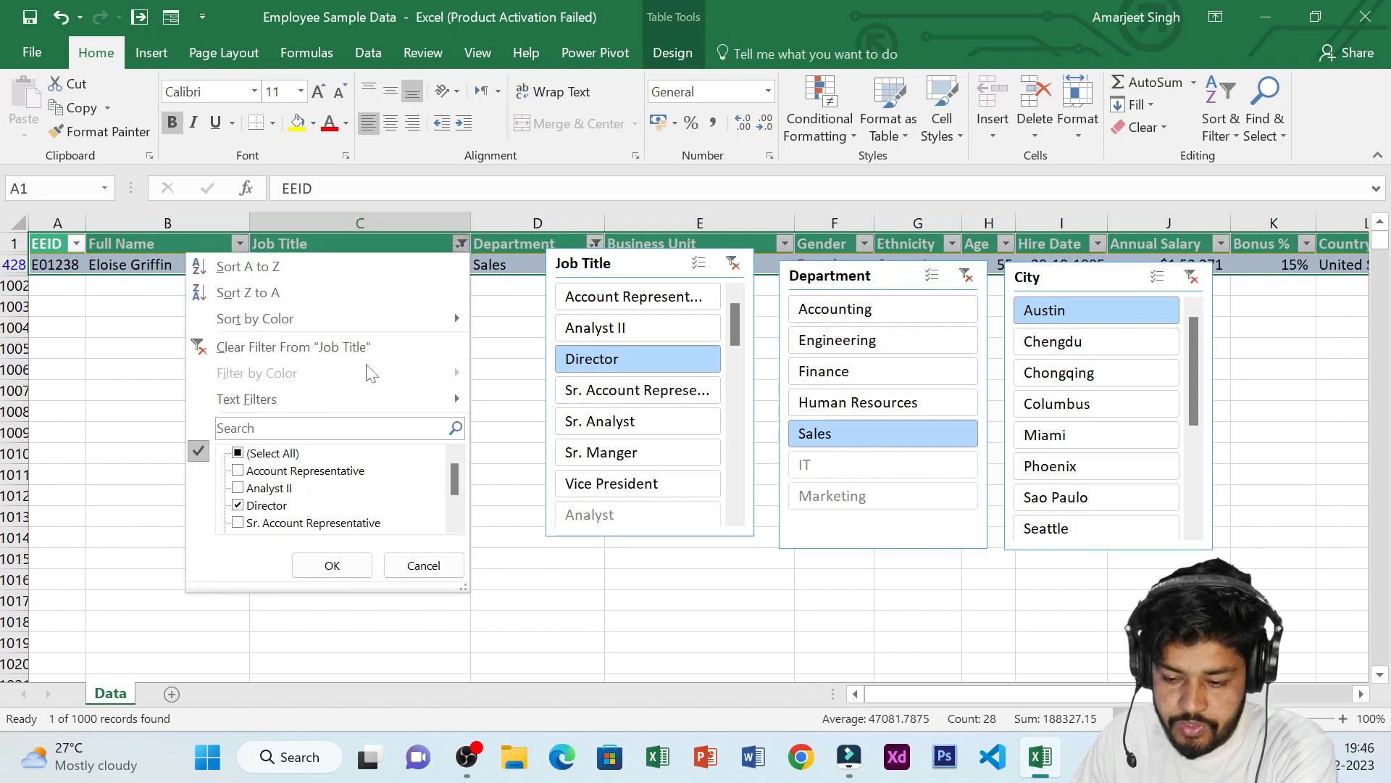
left_click(460, 243)
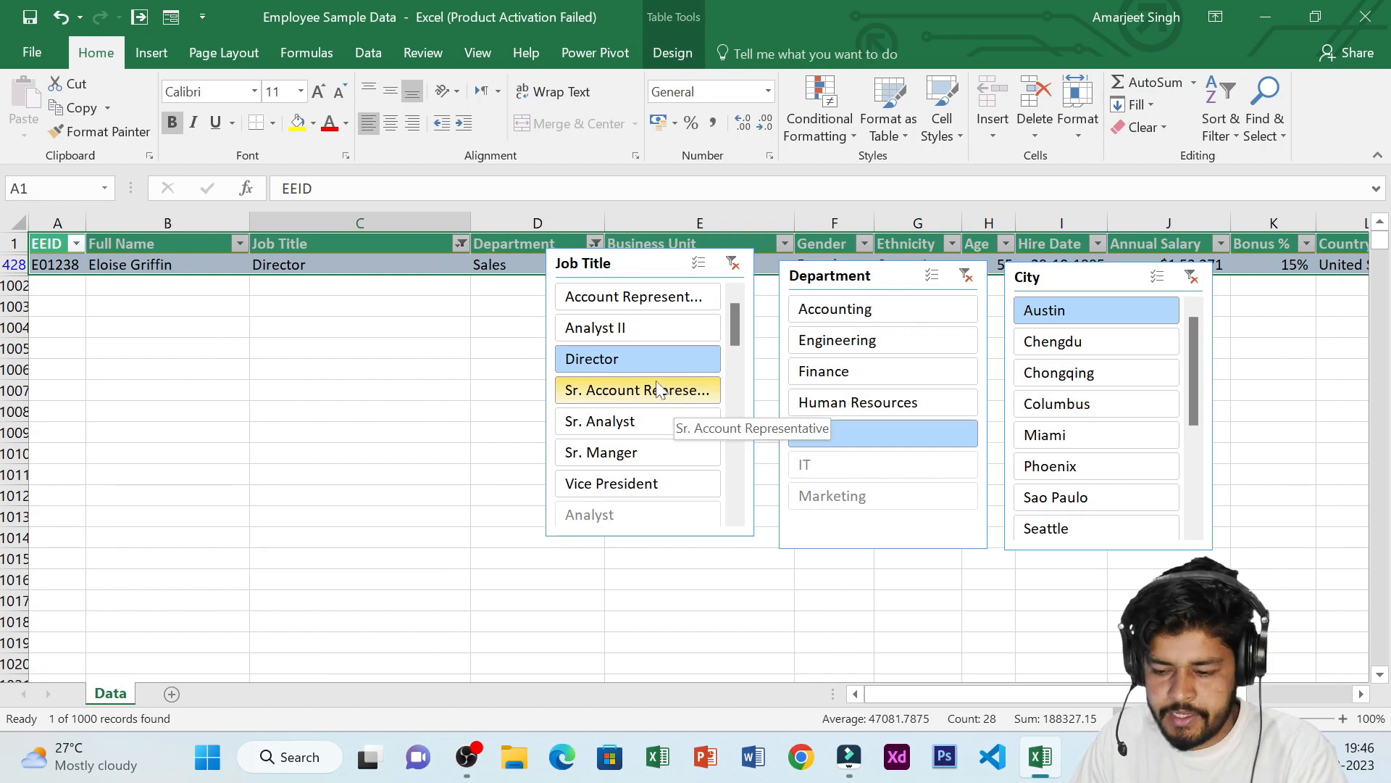
Filter with the slicers for Sr. Analyst, Accounting and Chengdu
left_click(638, 426)
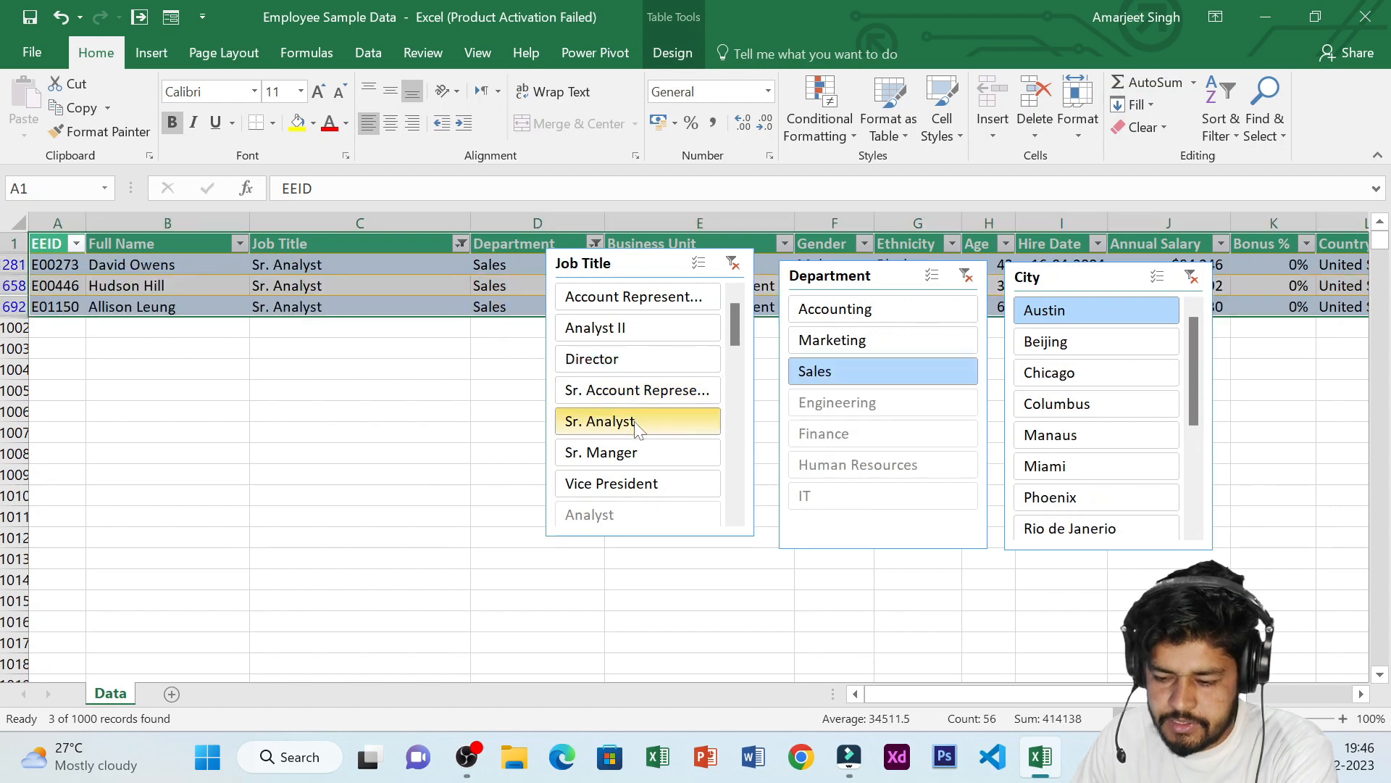
left_click(856, 319)
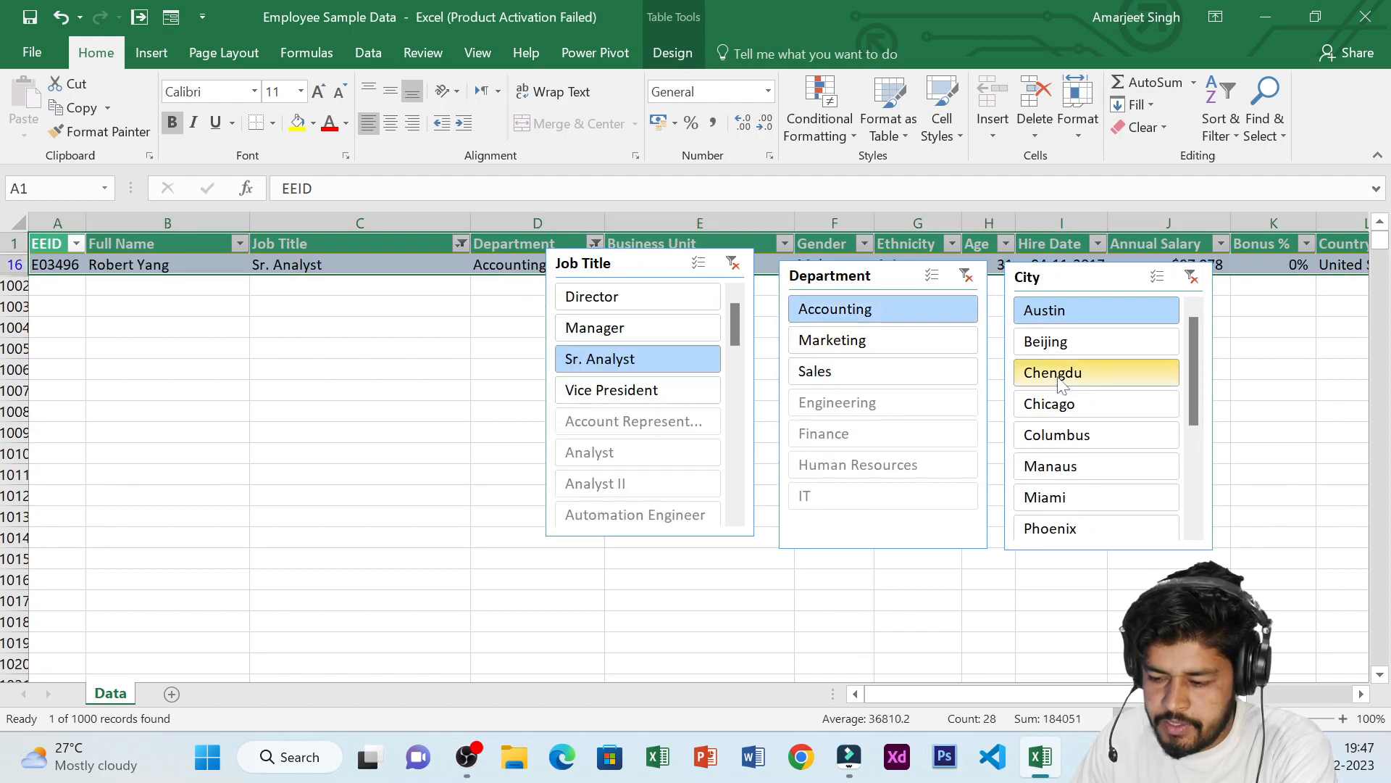
left_click(1100, 378)
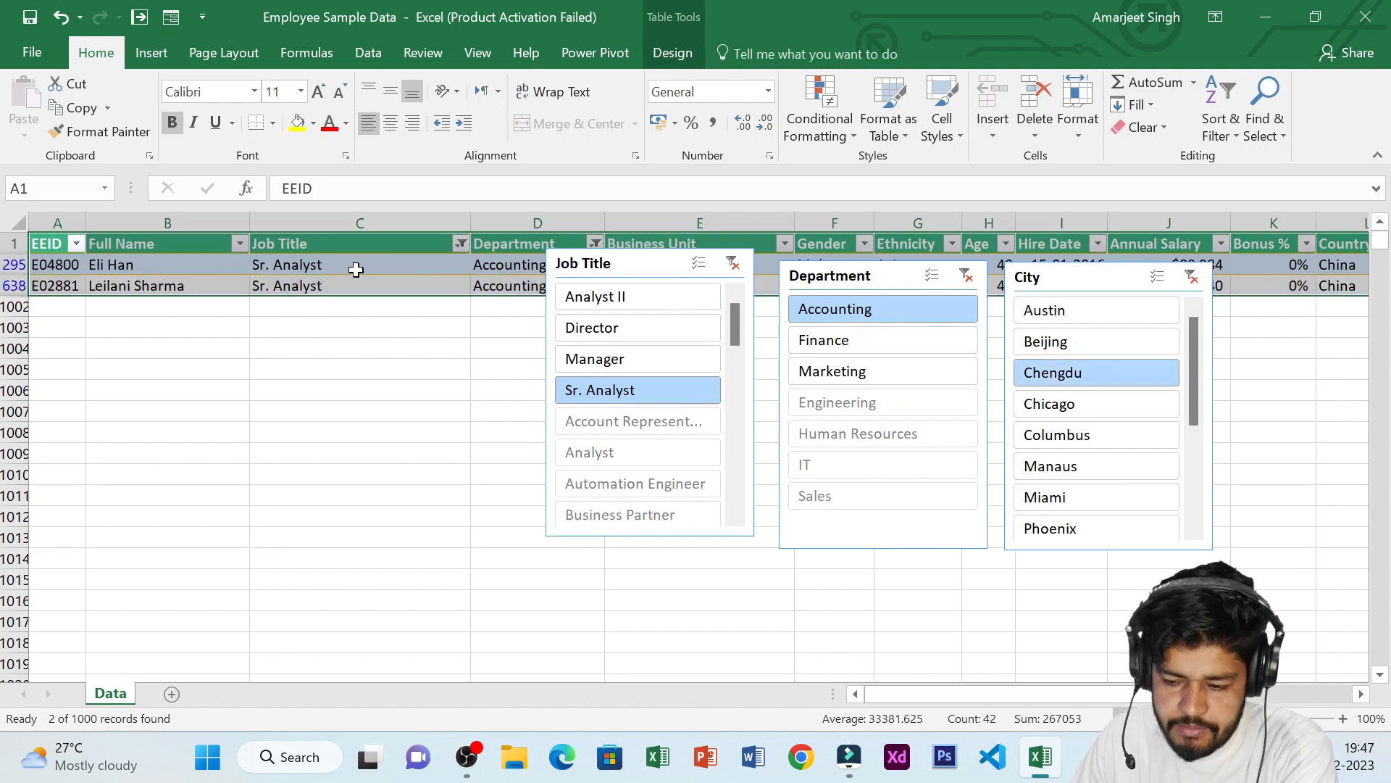
Move the three slicers lower, below the filtered rows
left_click_drag(621, 265, 552, 378)
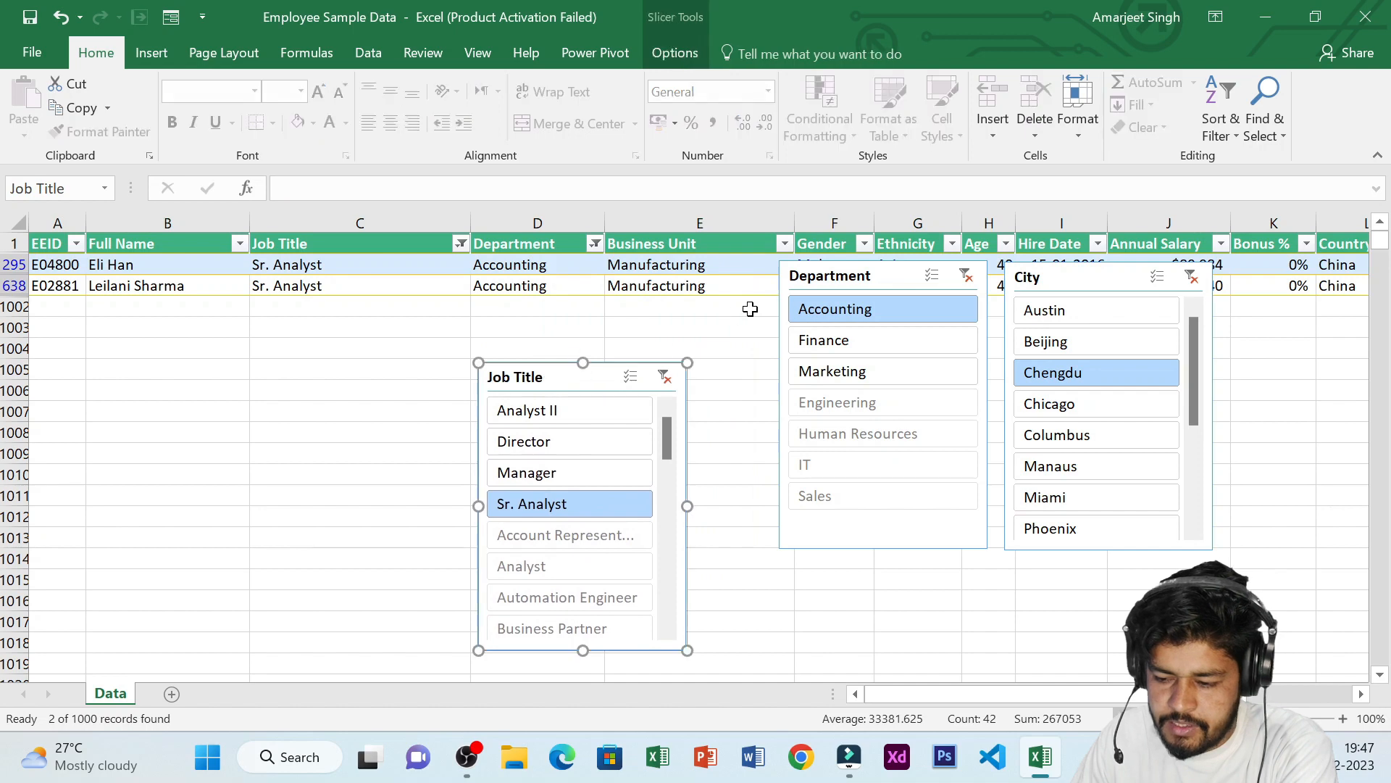
left_click_drag(843, 279, 774, 390)
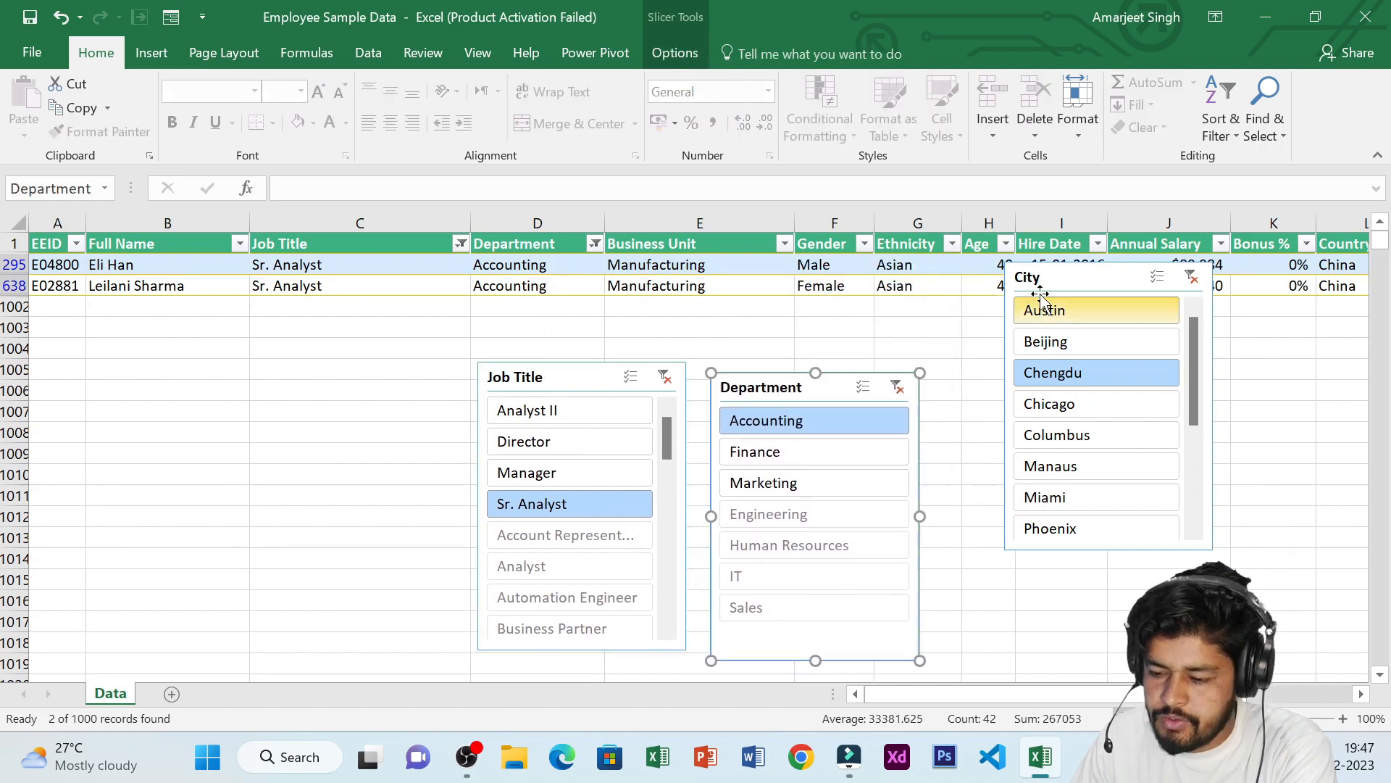
left_click_drag(1078, 277, 1021, 366)
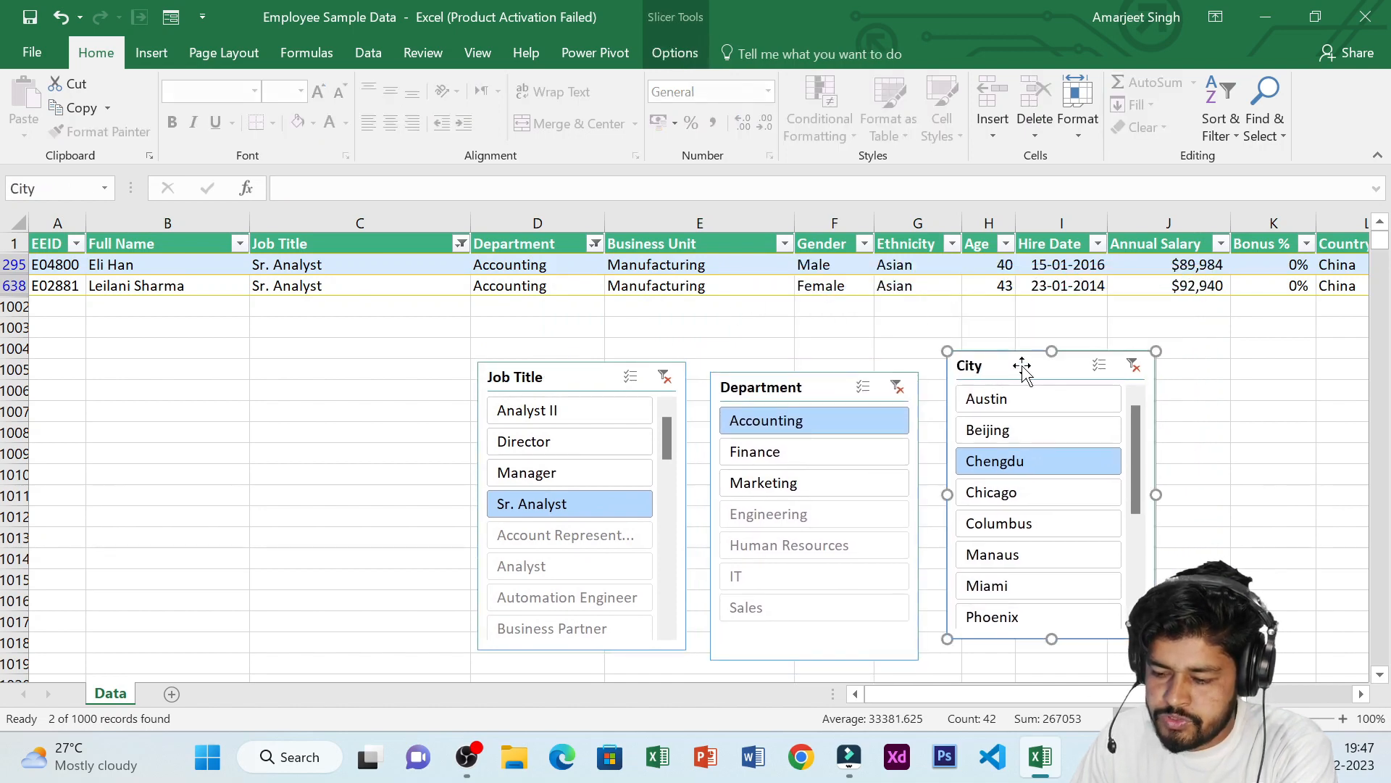
Clear the filters on the City, Department and Job Title slicers to show all records again
left_click(1135, 365)
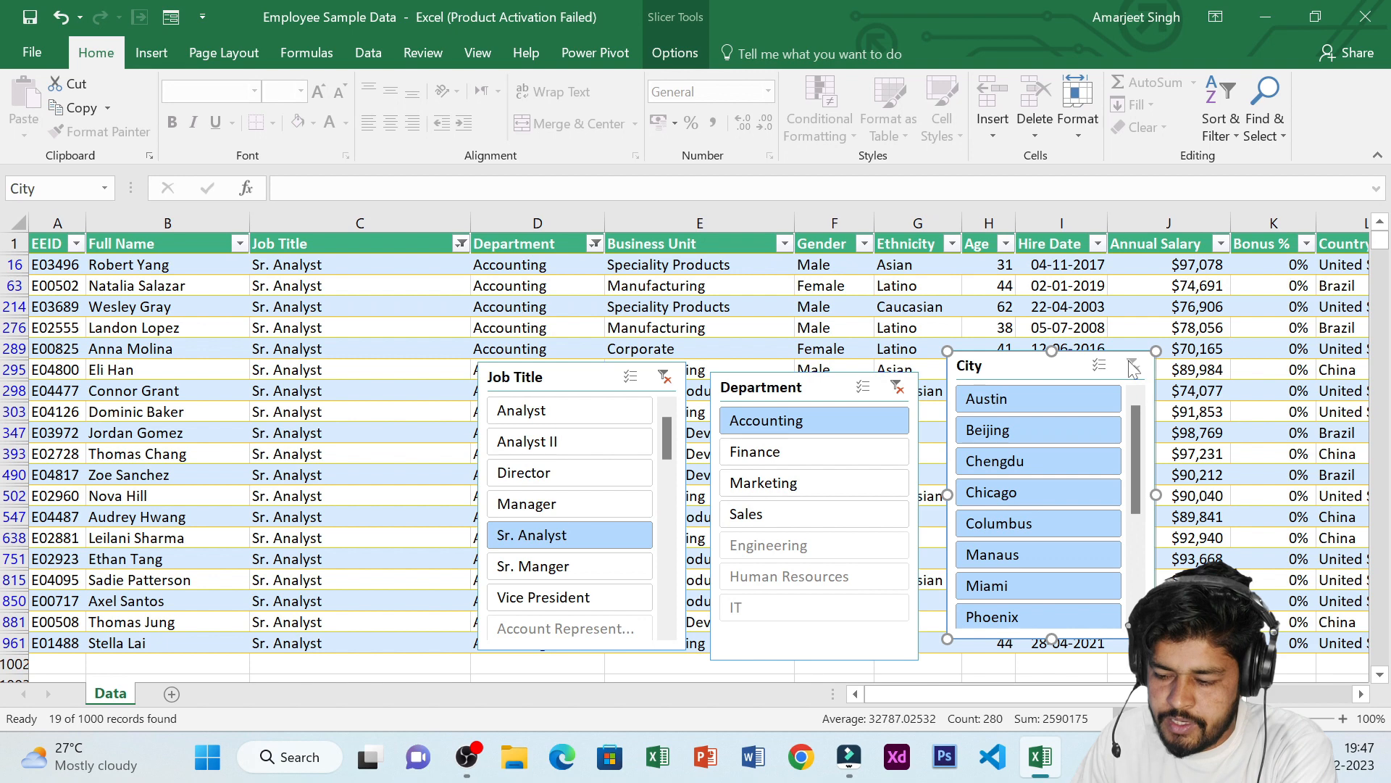
left_click(897, 388)
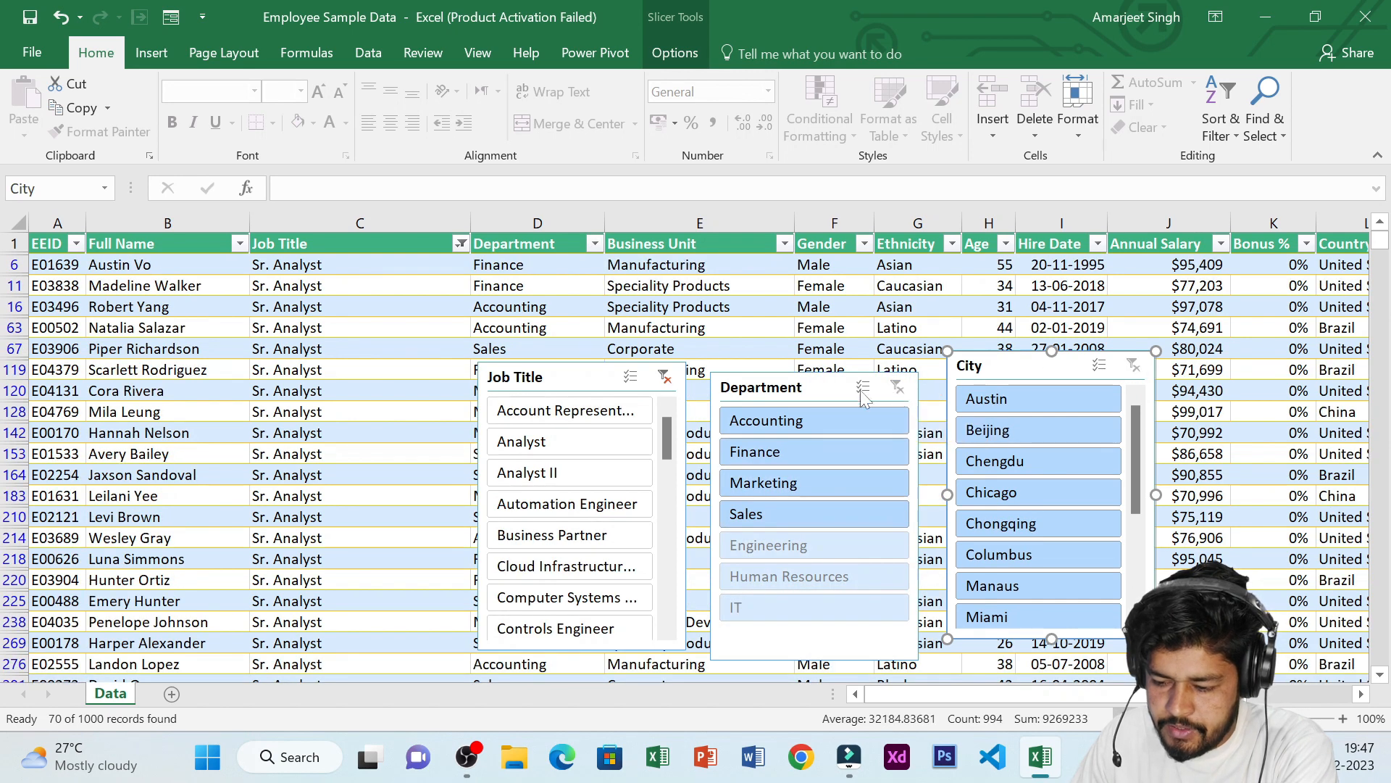
left_click(664, 378)
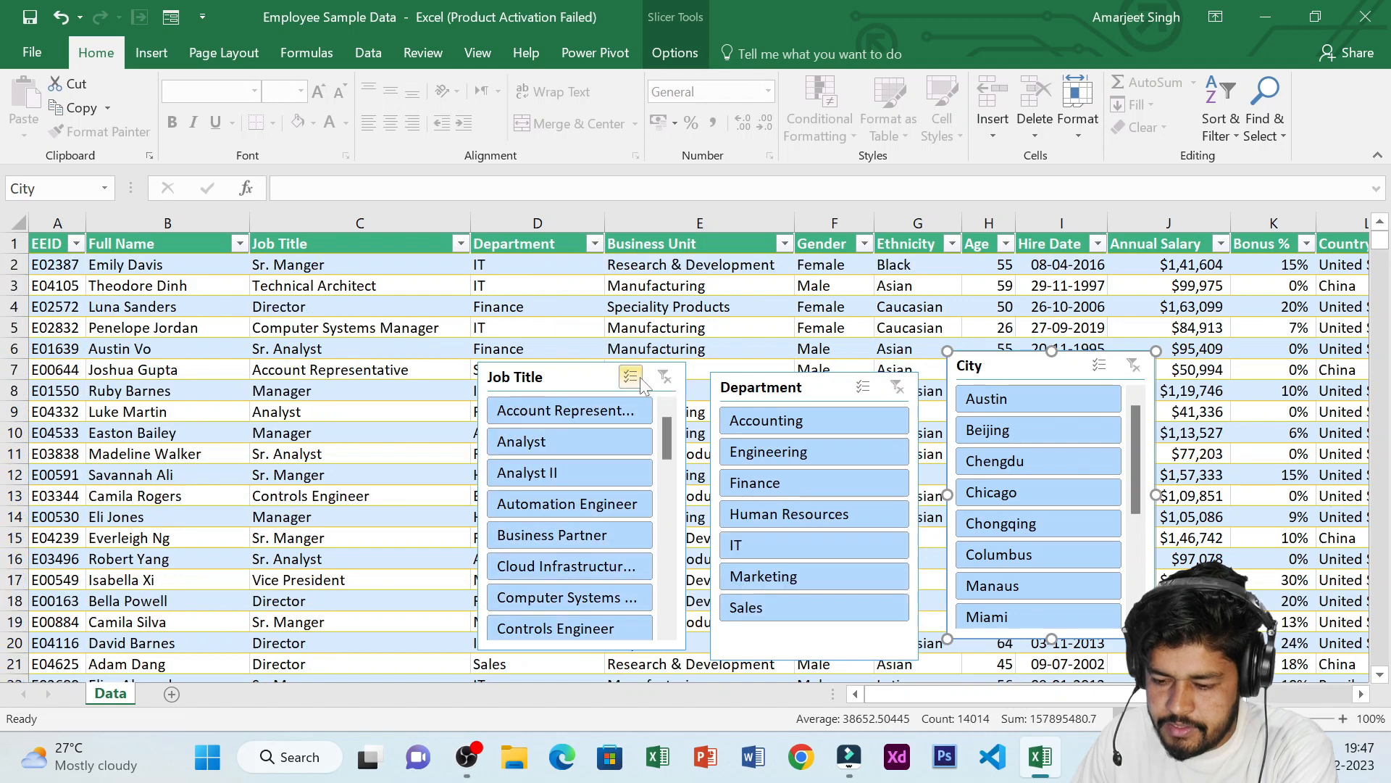
Delete the Job Title, Department and City slicers from the worksheet
right_click(656, 376)
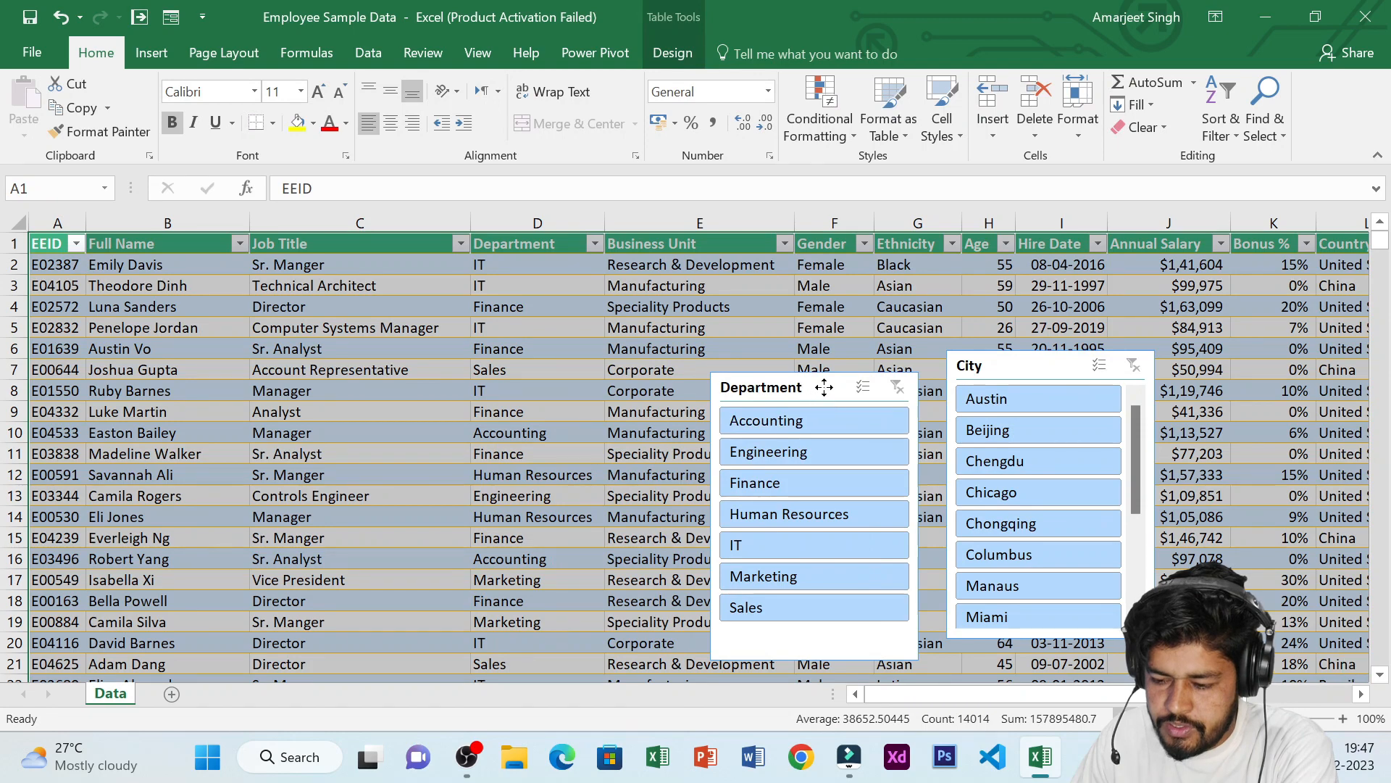
right_click(796, 403)
key("Escape")
key("Delete")
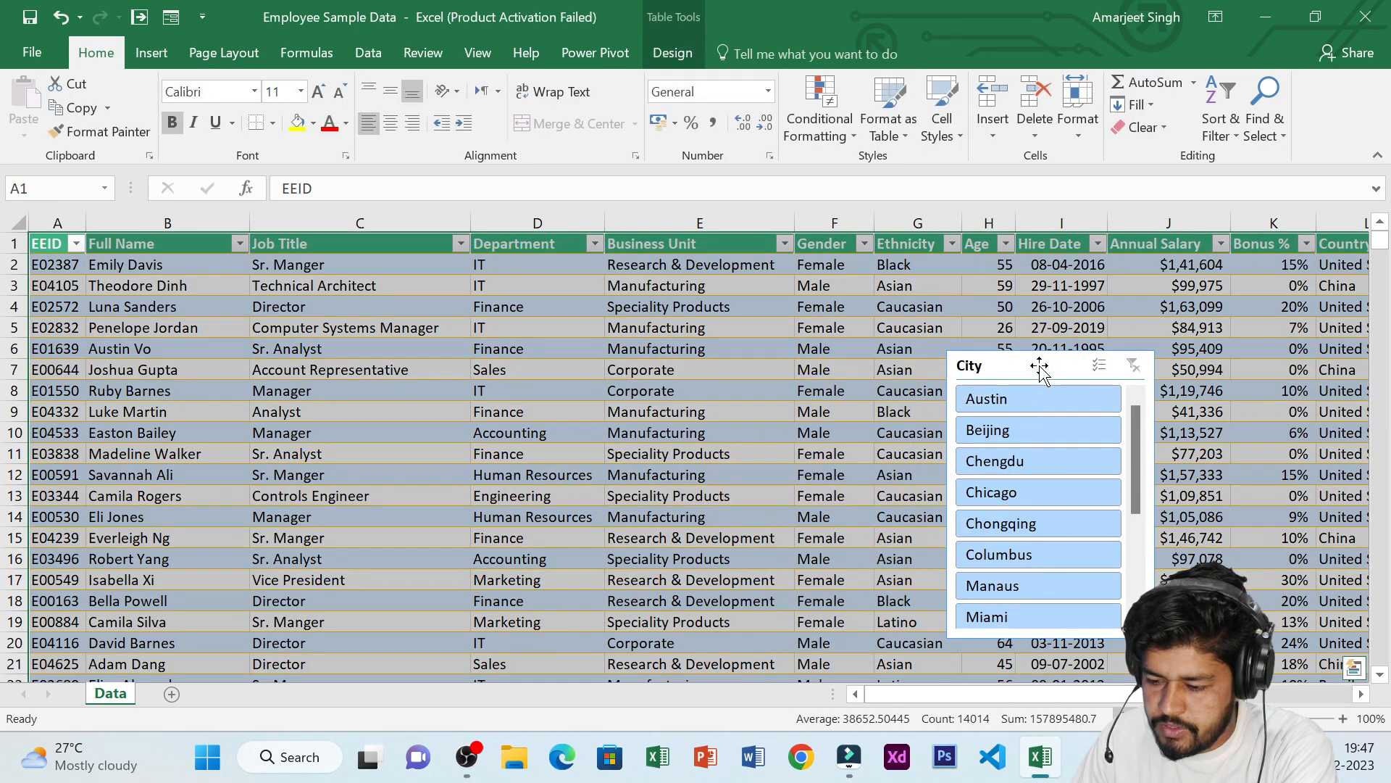
right_click(1041, 367)
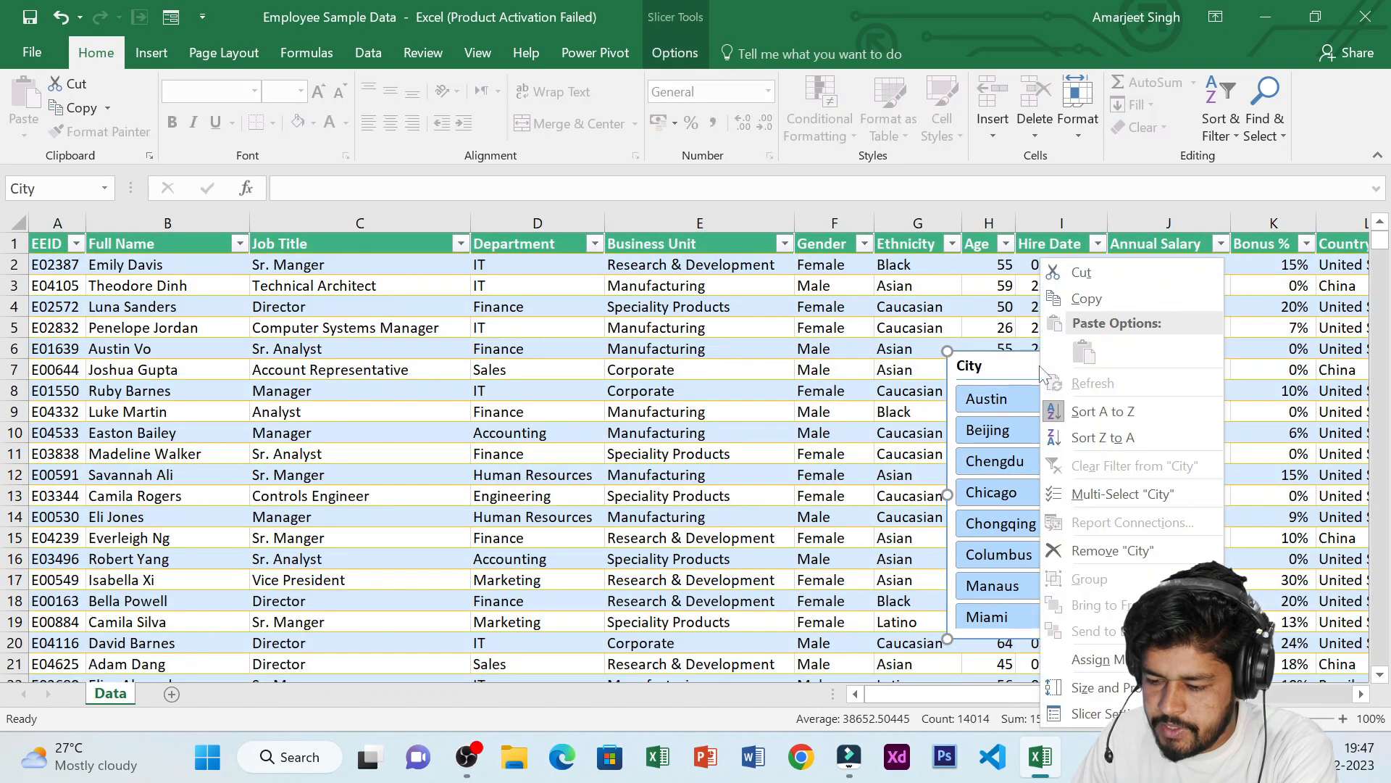
left_click(1119, 550)
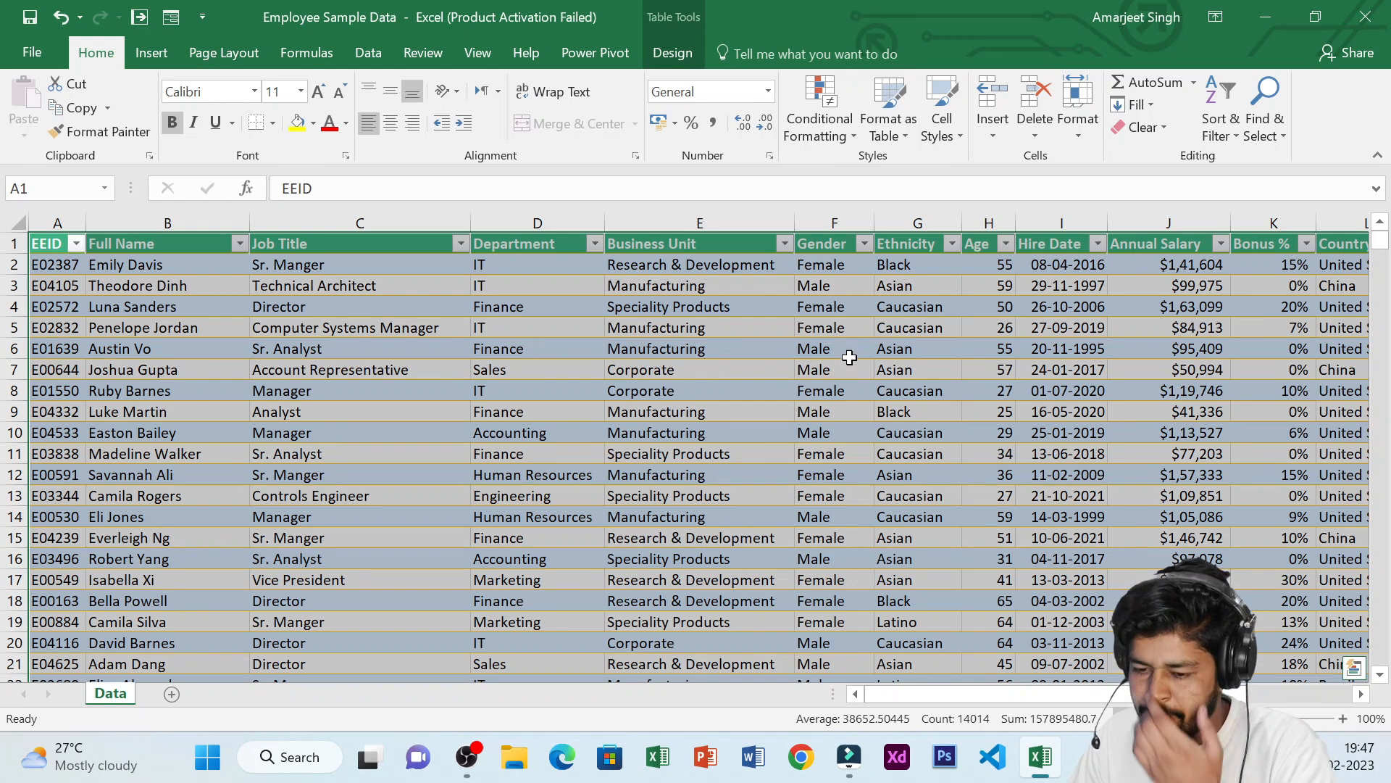